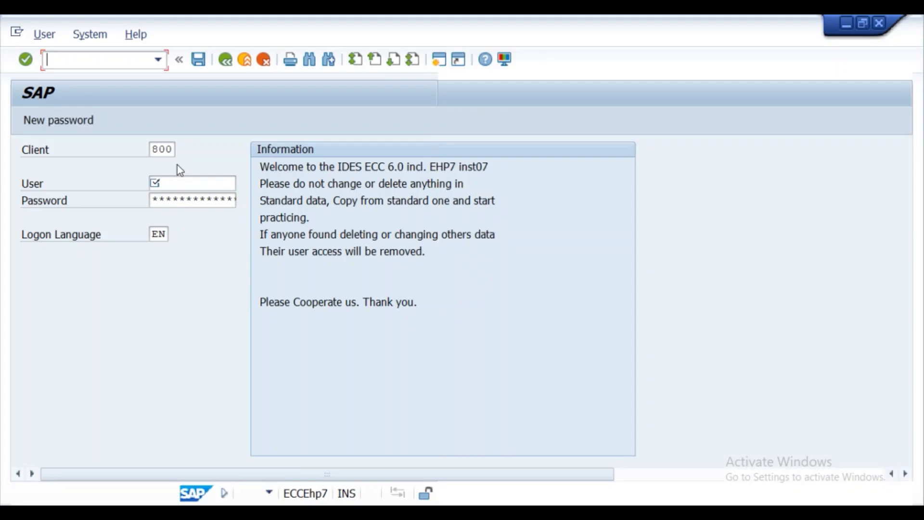
- Log on to client 800 using the saved user name from the User field history
left_click(170, 184)
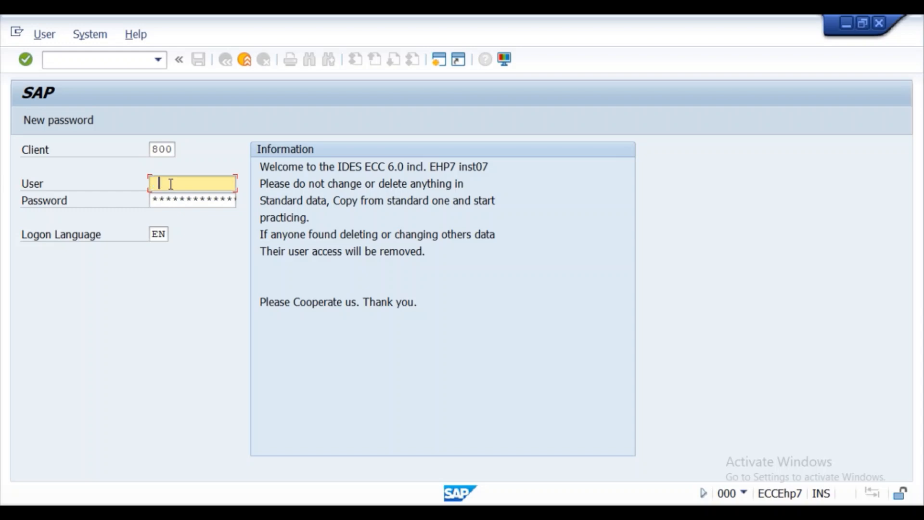
left_click(171, 184)
left_click(172, 201)
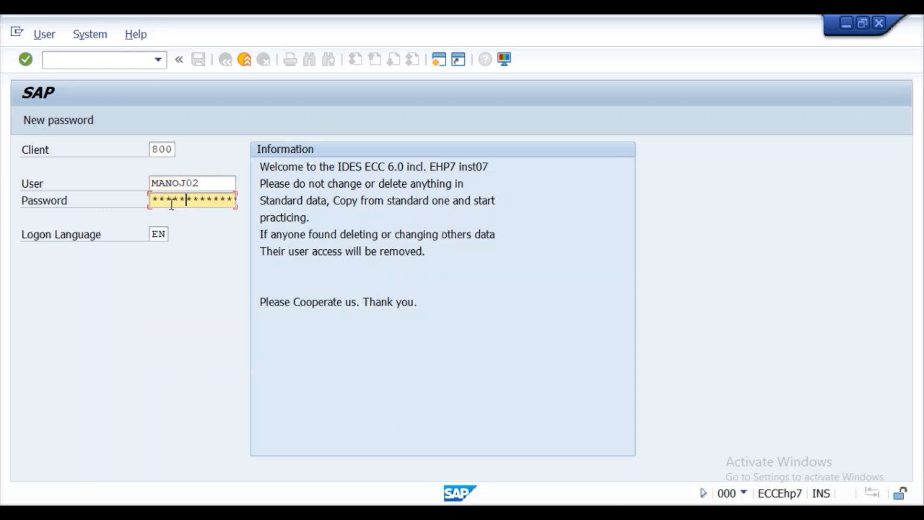
key("Return")
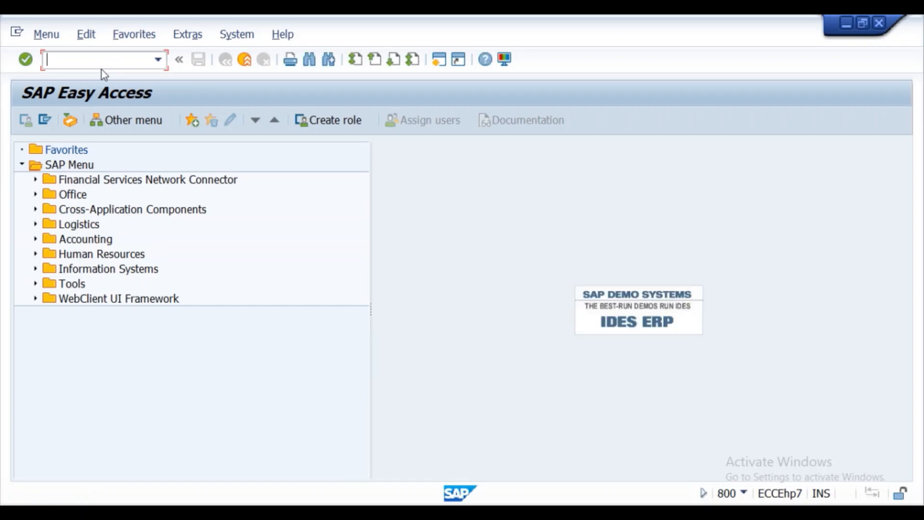
- Run SPRO and expand Enterprise Structure > Assignment > Materials Management in the SAP Reference IMG
type("spro")
key("Return")
left_click(79, 119)
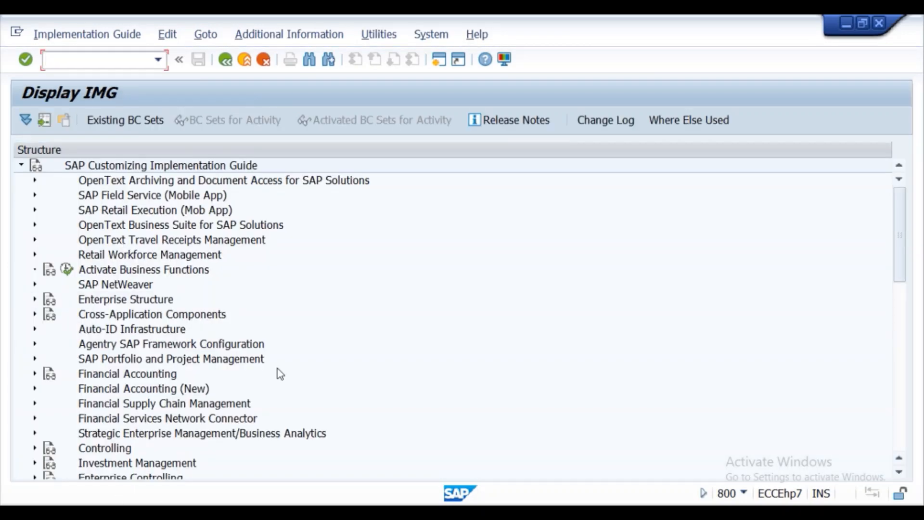
left_click(35, 300)
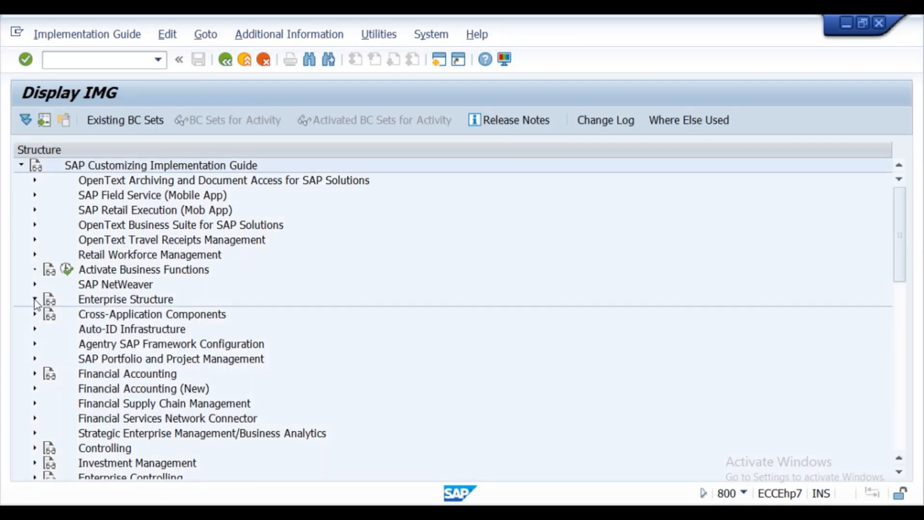
left_click(49, 343)
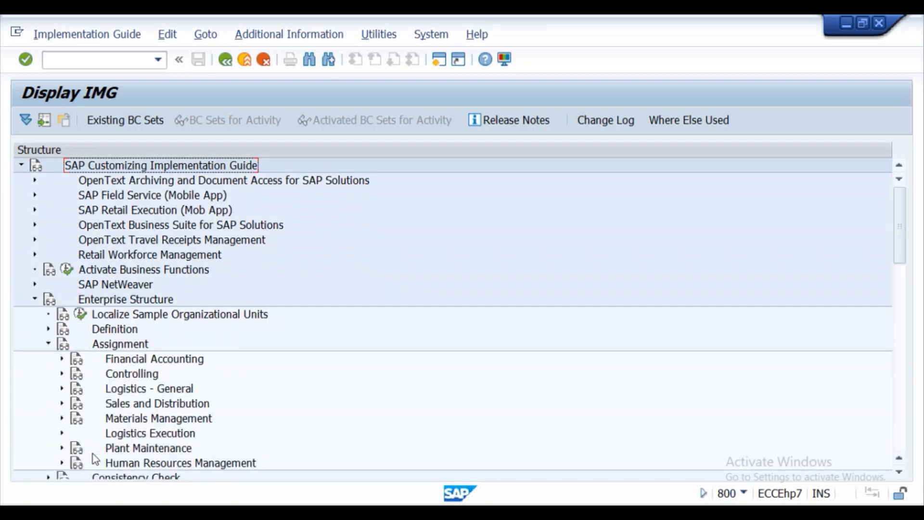
left_click(61, 419)
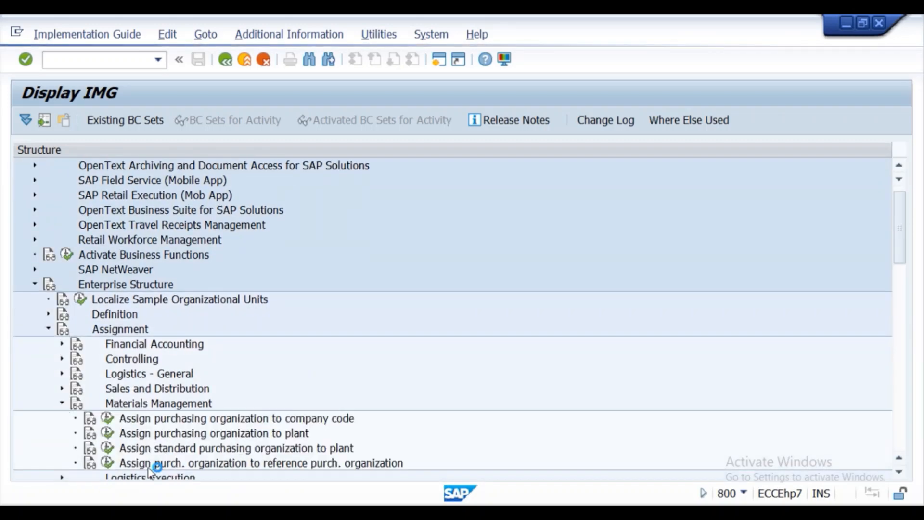
- Check the Word lecture notes, then return to the SAP IMG window
left_click_drag(900, 218, 914, 253)
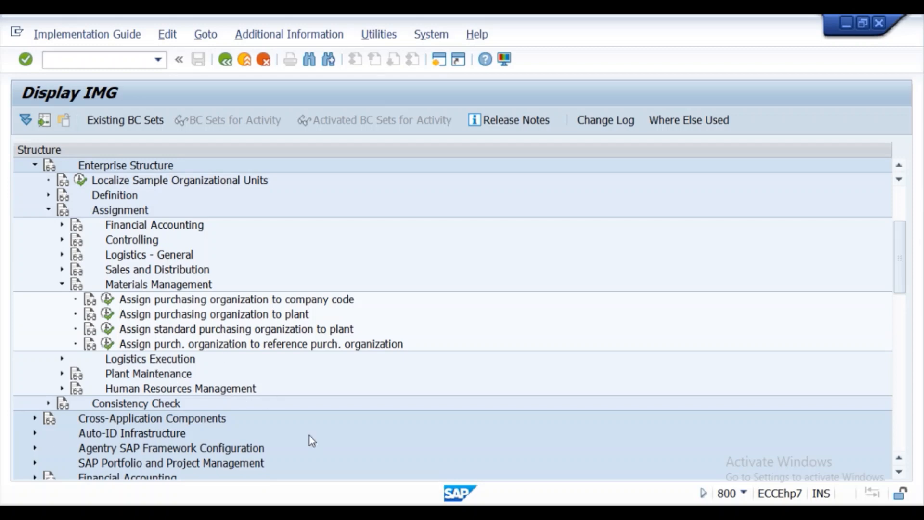
left_click(381, 512)
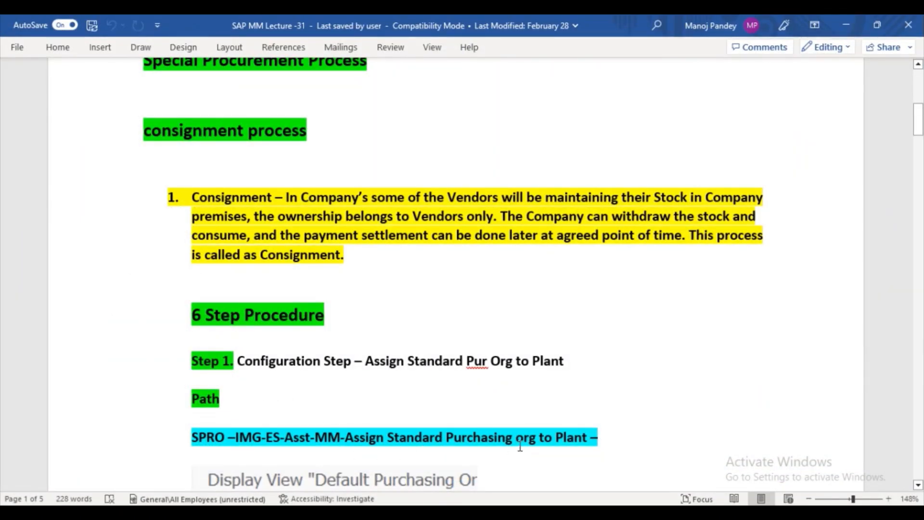
mouse_move(411, 512)
left_click(452, 484)
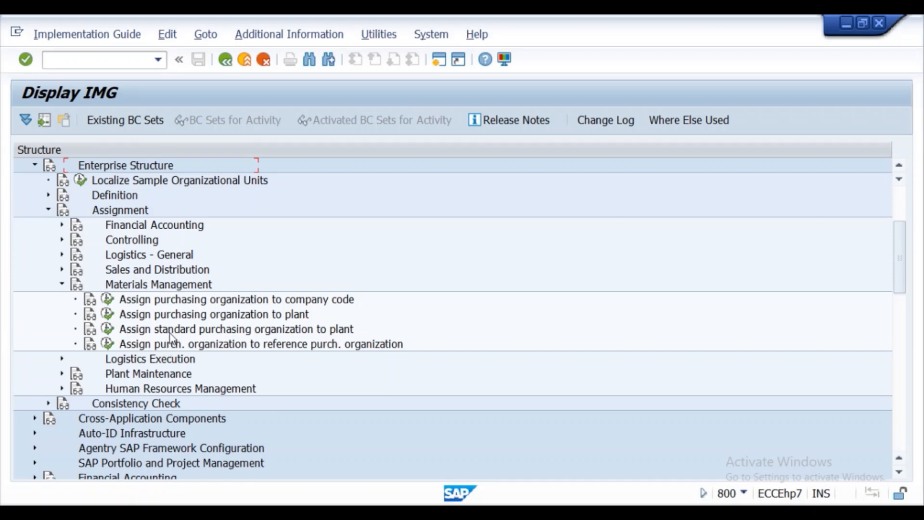
left_click(108, 330)
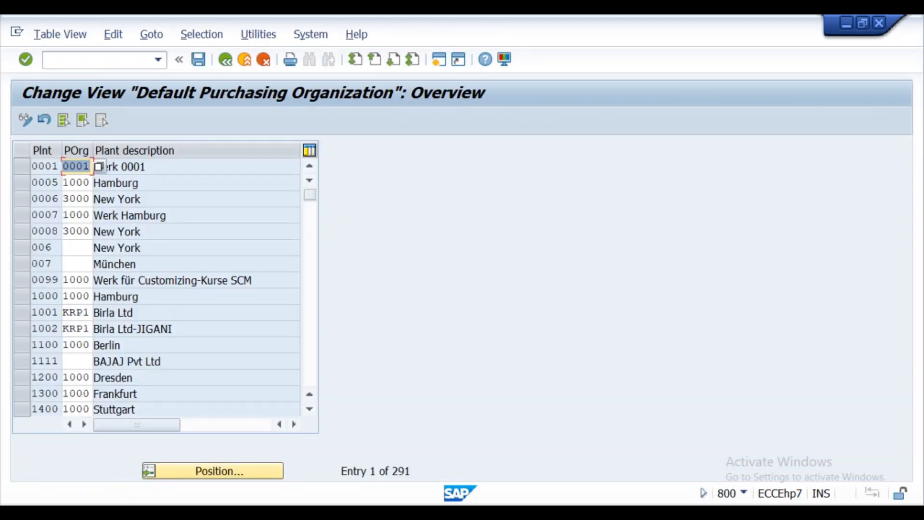
left_click(197, 472)
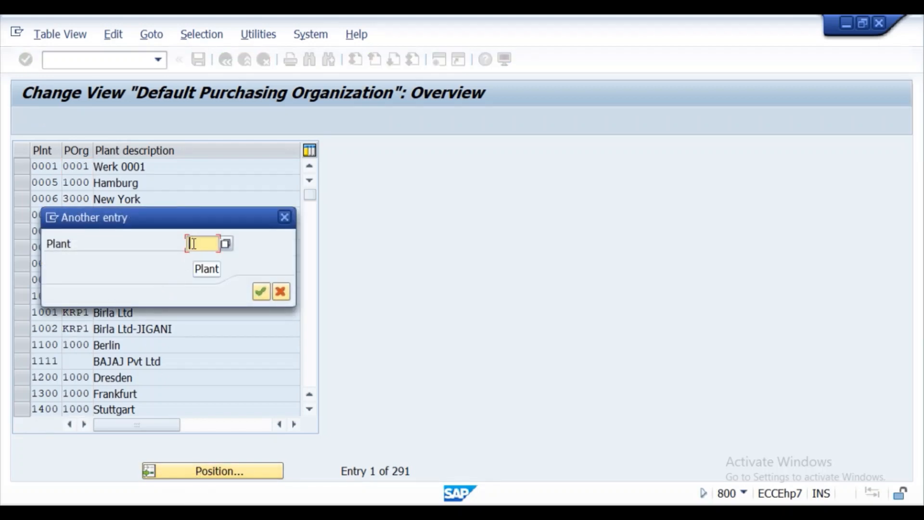
type("KL01")
key("Return")
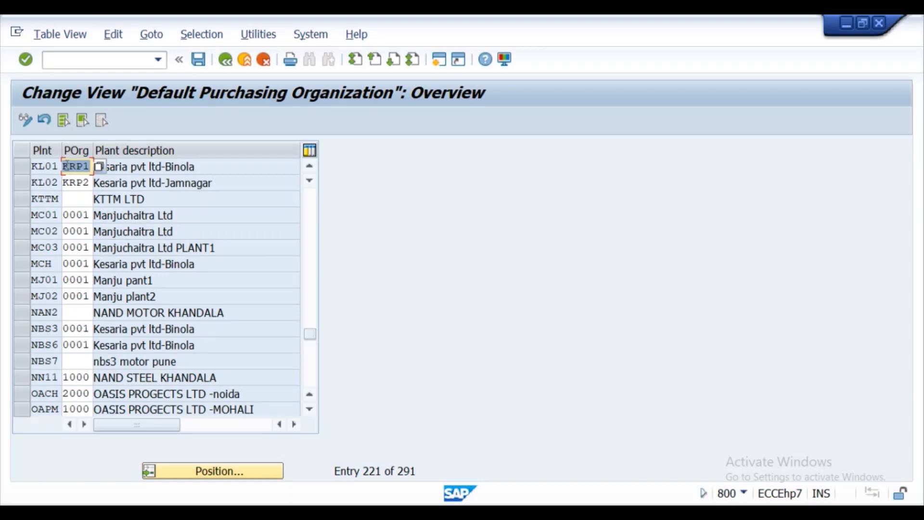
left_click(22, 173)
left_click(22, 178)
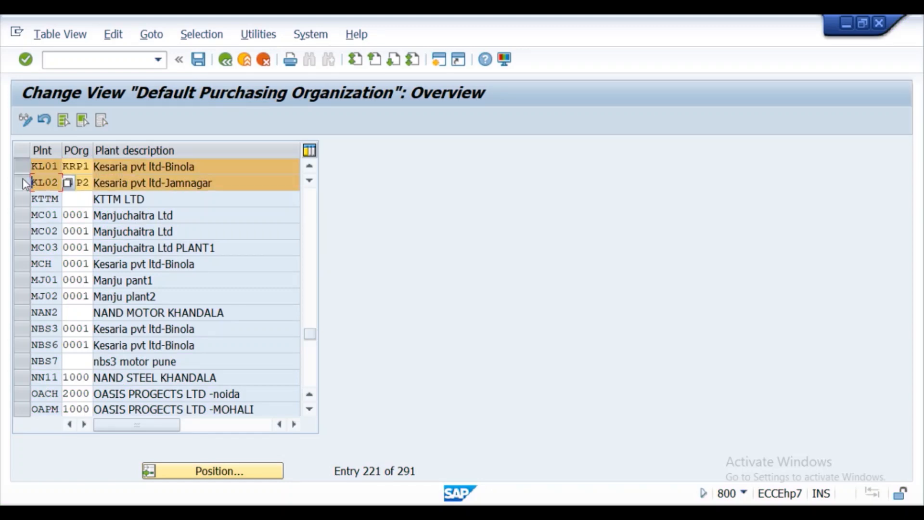
left_click(88, 167)
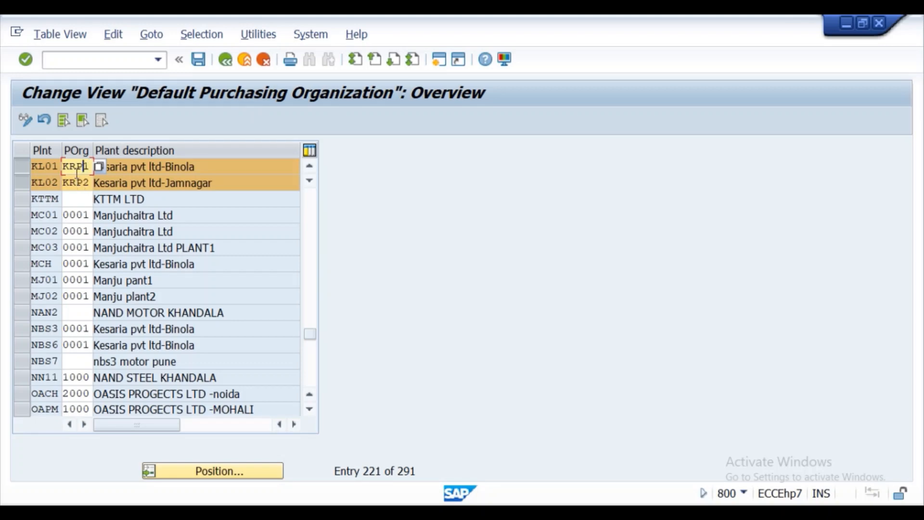
double_click(84, 184)
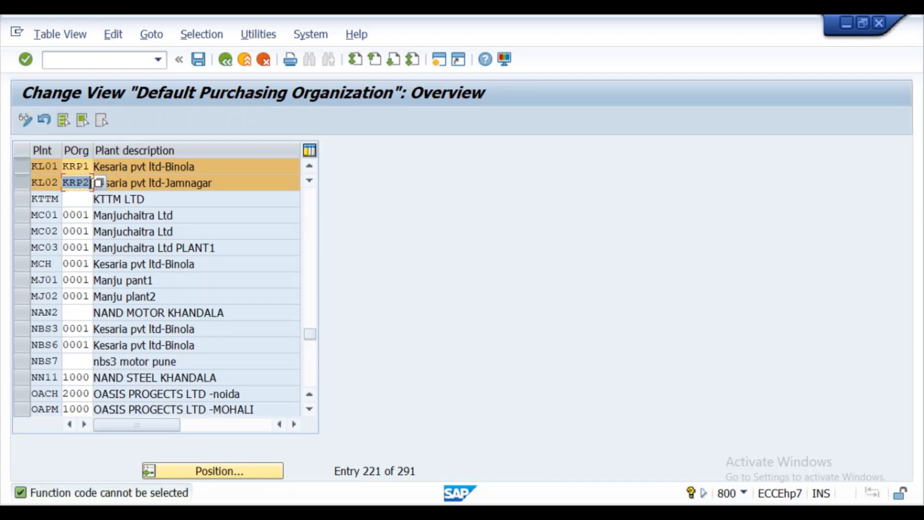
left_click(26, 61)
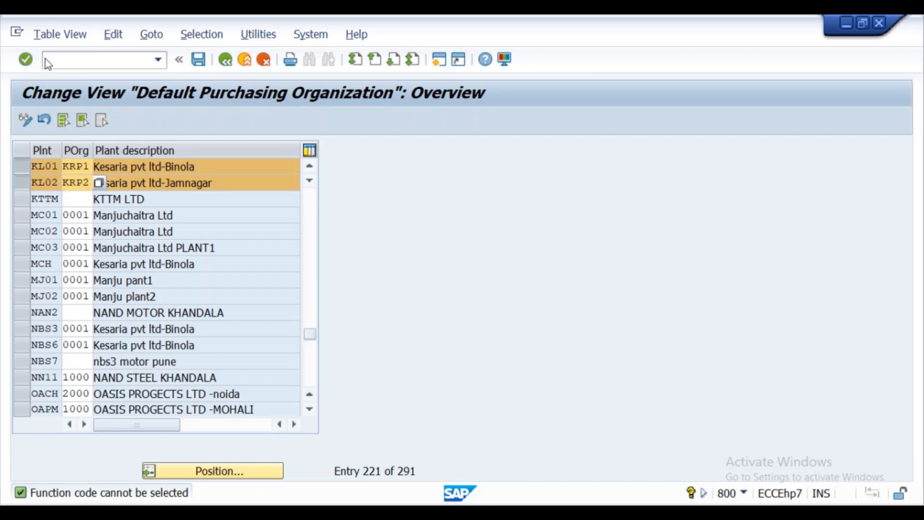
left_click(200, 59)
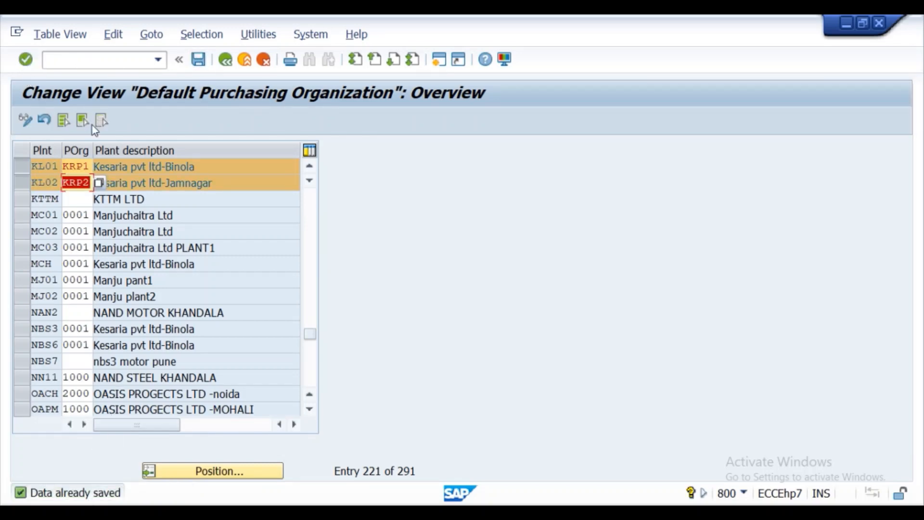
left_click(220, 66)
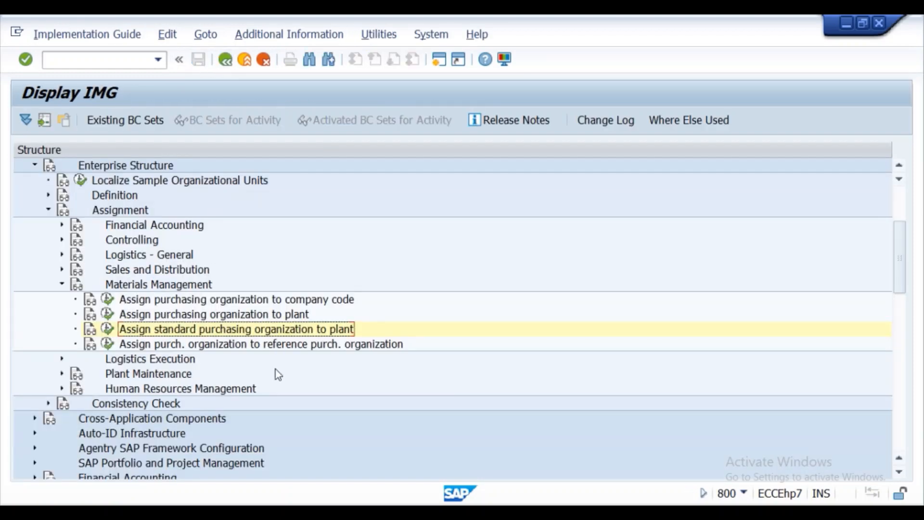
left_click(332, 513)
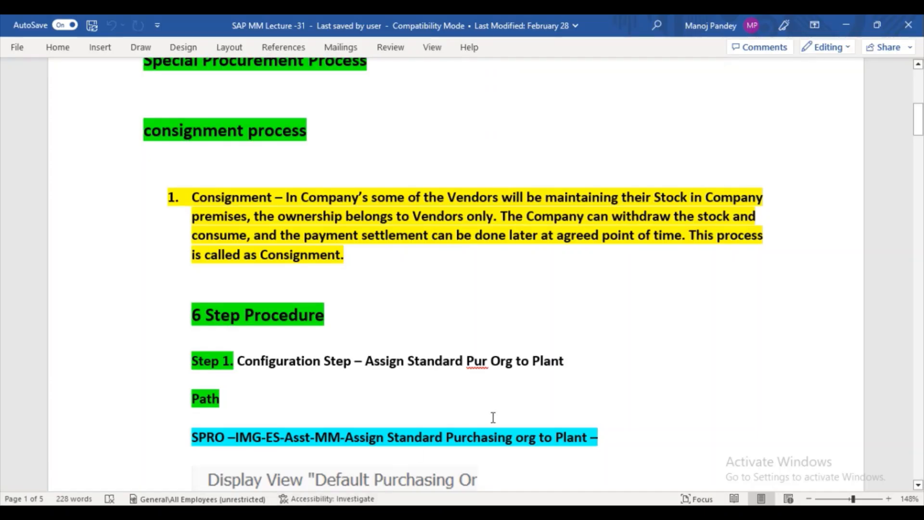
scroll(753, 273, "down", 2)
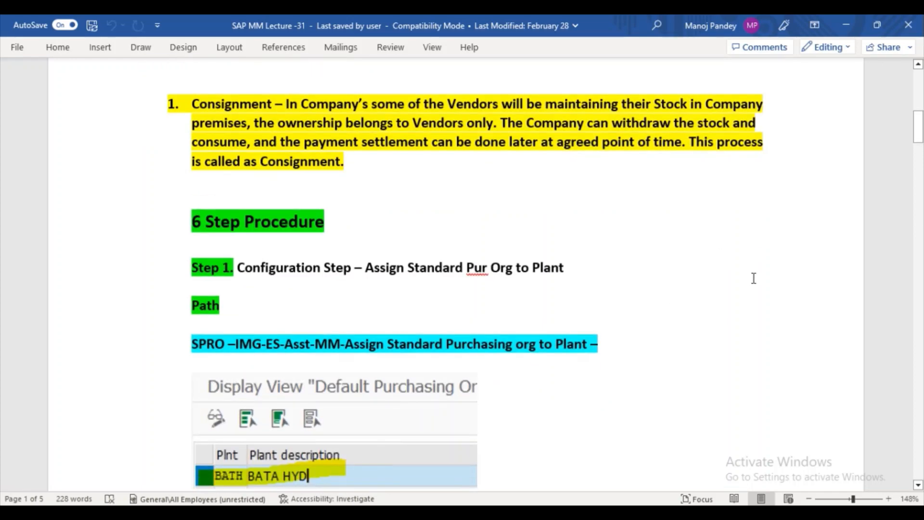
scroll(754, 310, "down", 1)
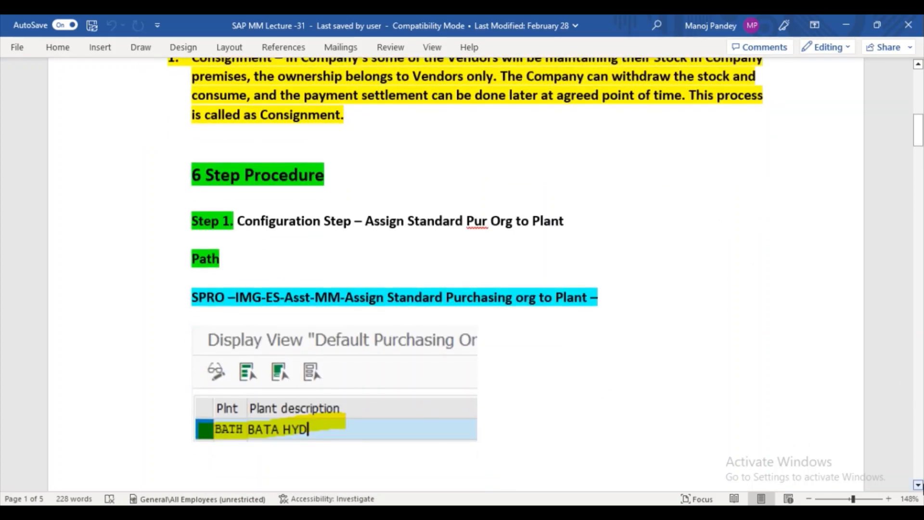
left_click(920, 486)
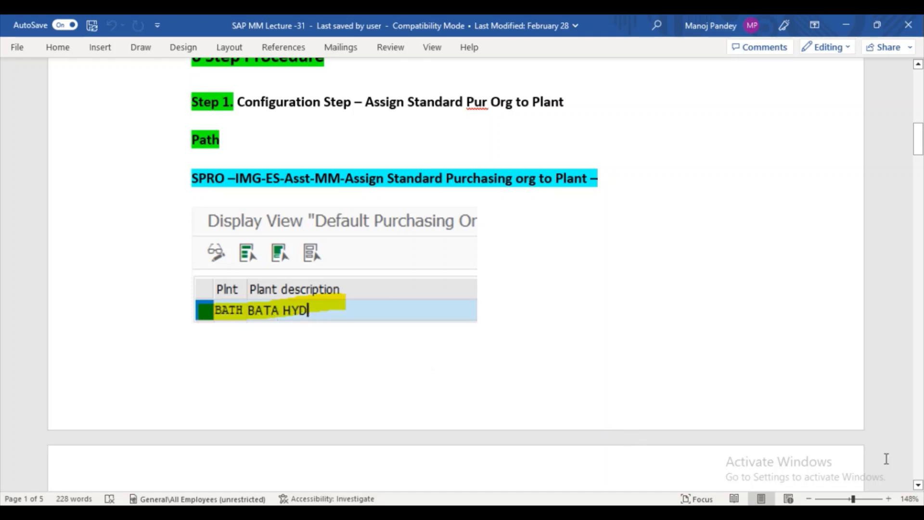
left_click(918, 486)
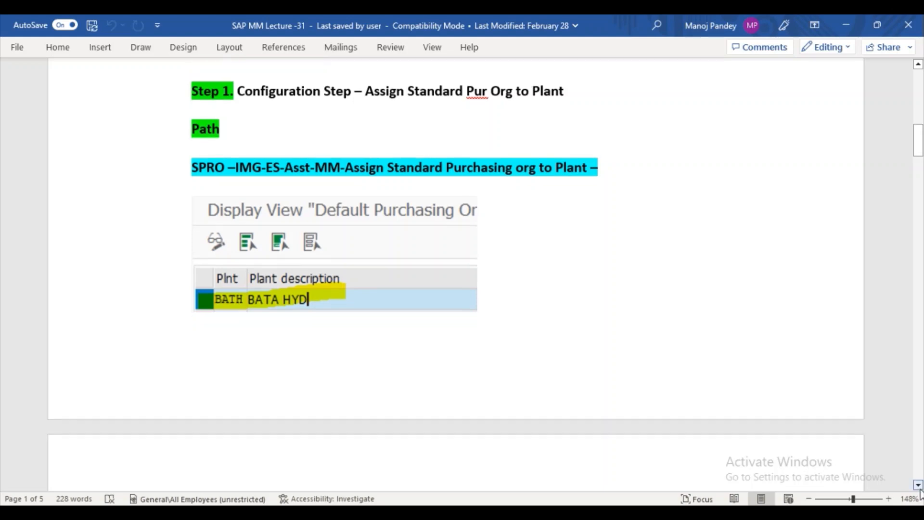
left_click(919, 487)
left_click(919, 486)
left_click(919, 487)
left_click(920, 487)
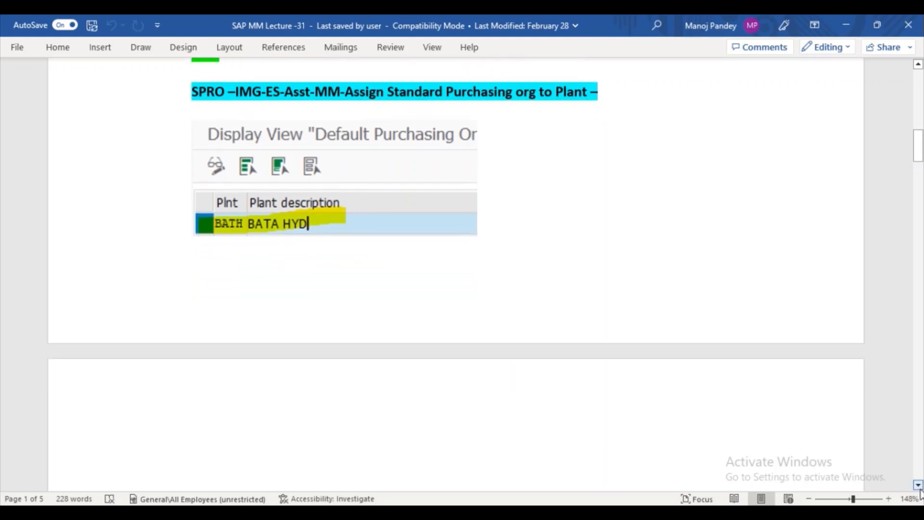
left_click(918, 486)
left_click(919, 486)
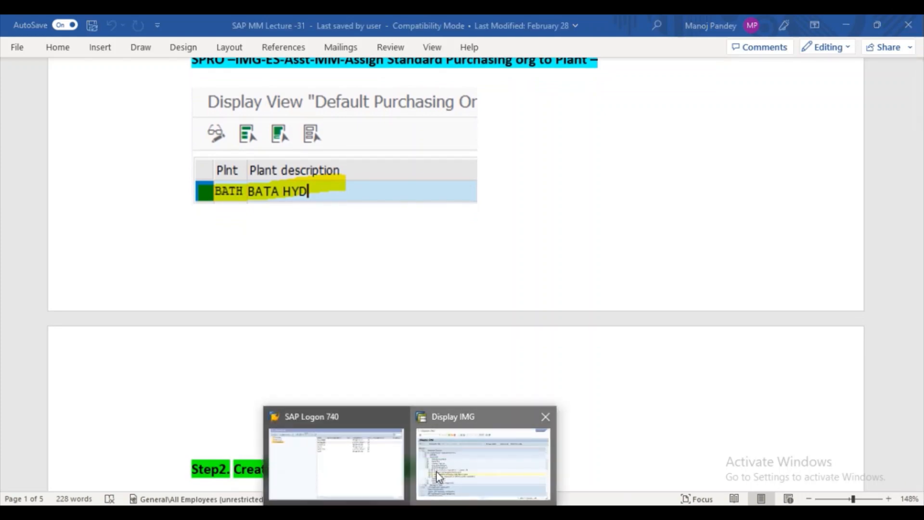
left_click(437, 470)
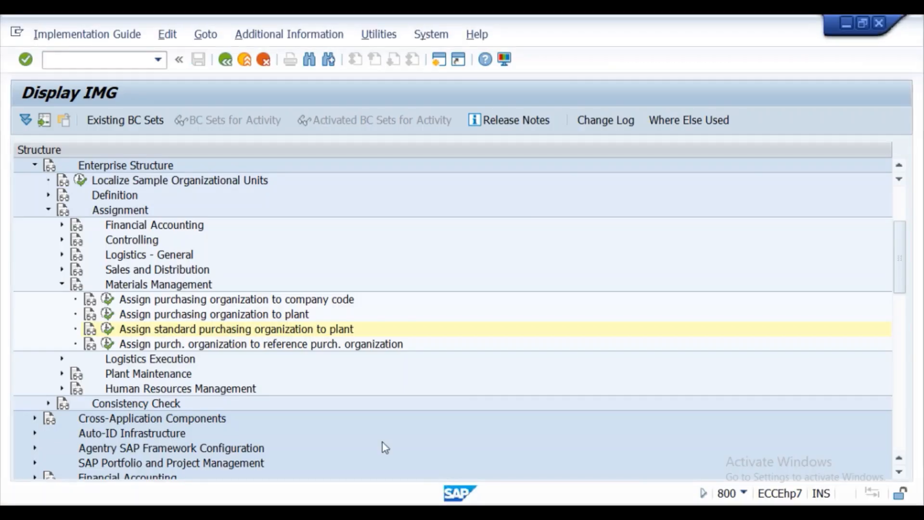
- Position the default purchasing organization table at plant KL01, then search Windows for Snipping Tool
left_click(110, 331)
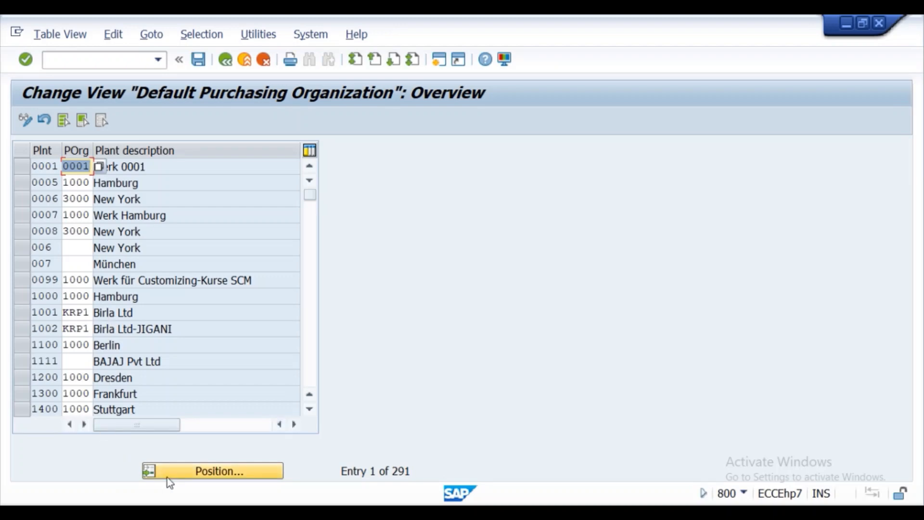
left_click(166, 476)
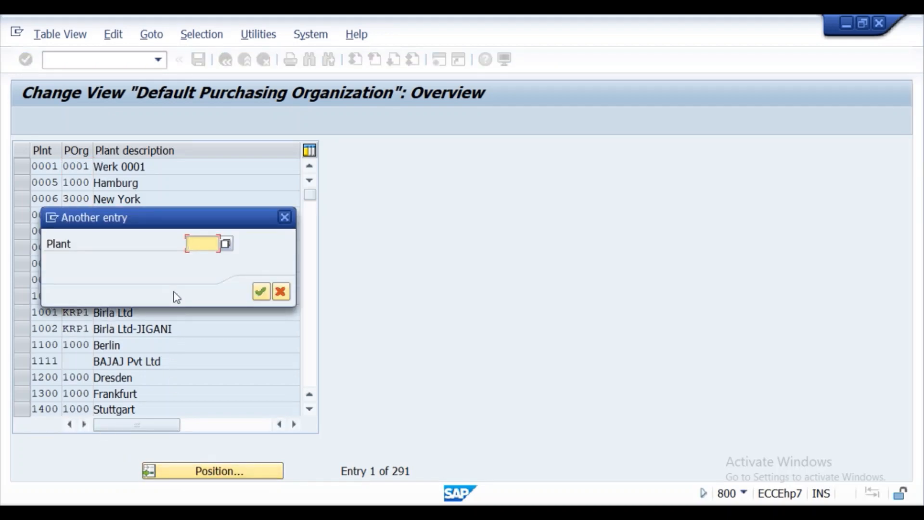
type("kl01")
key("Return")
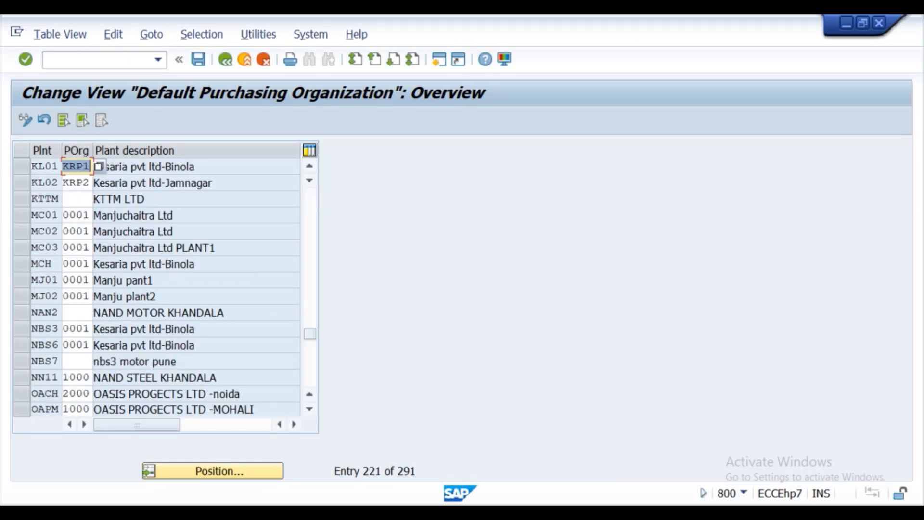
left_click(277, 513)
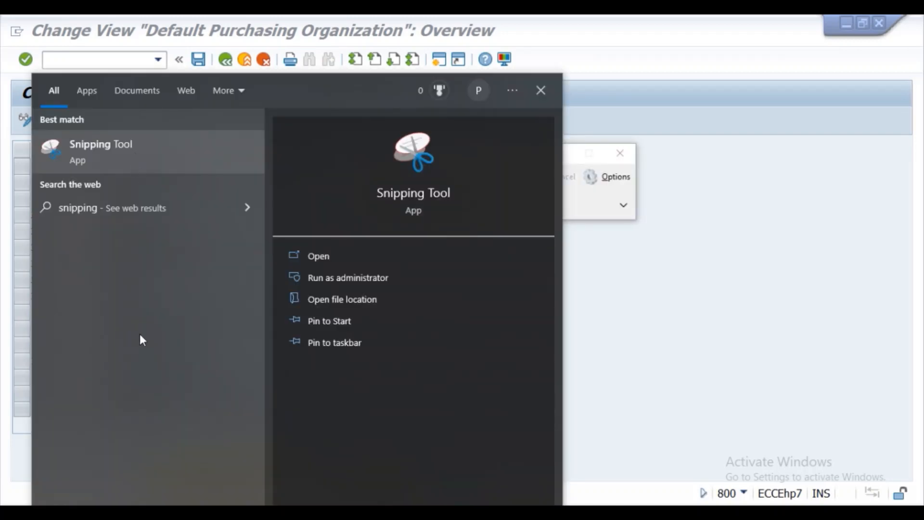
- Snip the SAP plant table, highlight the KL01/KRP1 and KL02/KRP2 rows in yellow, and copy it
left_click(320, 255)
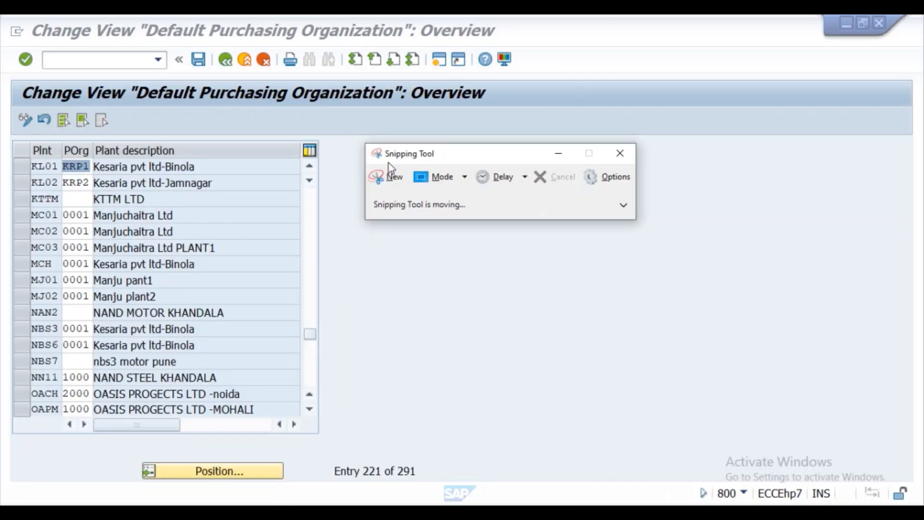
left_click(393, 176)
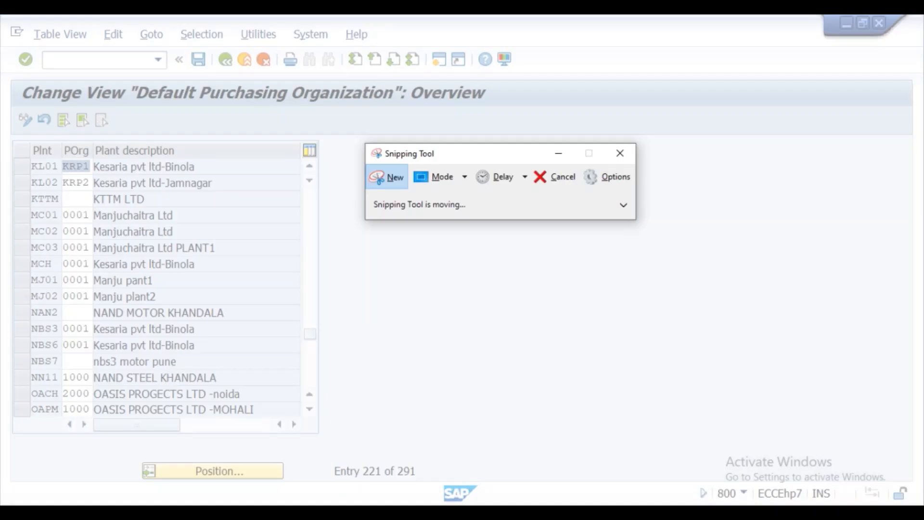
left_click_drag(8, 71, 557, 441)
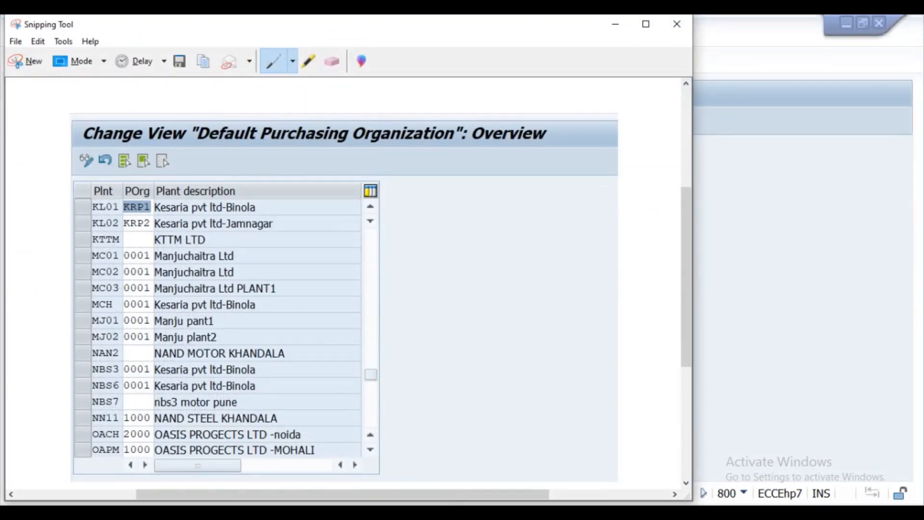
left_click(308, 67)
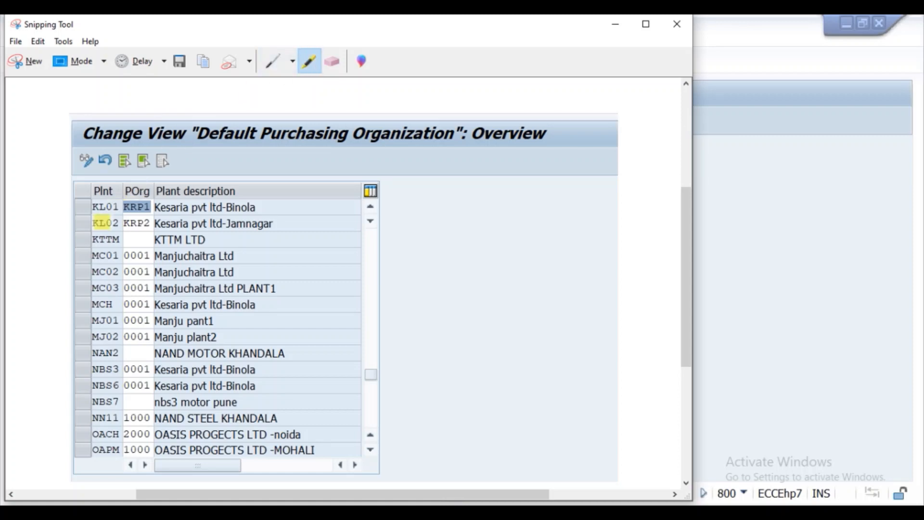
mouse_move(101, 203)
left_mouse_down()
mouse_move(89, 207)
mouse_move(139, 206)
mouse_move(79, 210)
mouse_move(187, 209)
mouse_move(98, 224)
mouse_move(153, 223)
left_mouse_up()
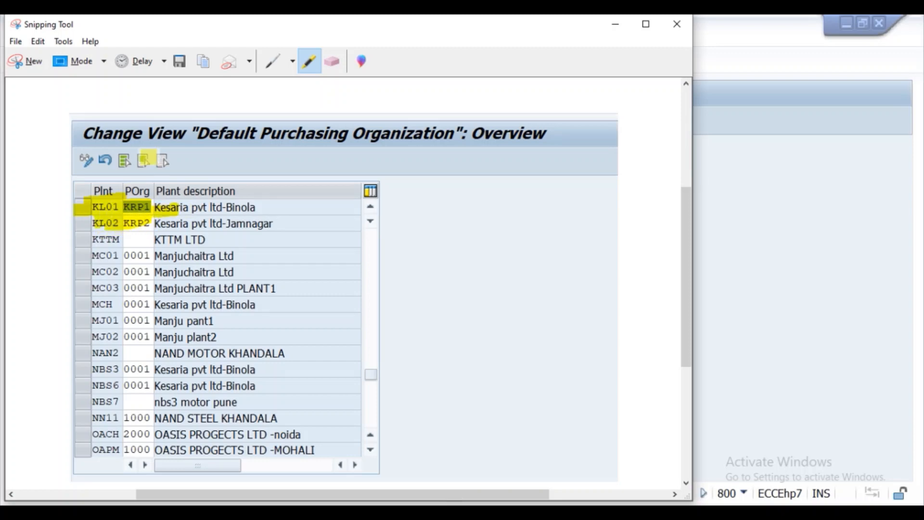
left_click(199, 72)
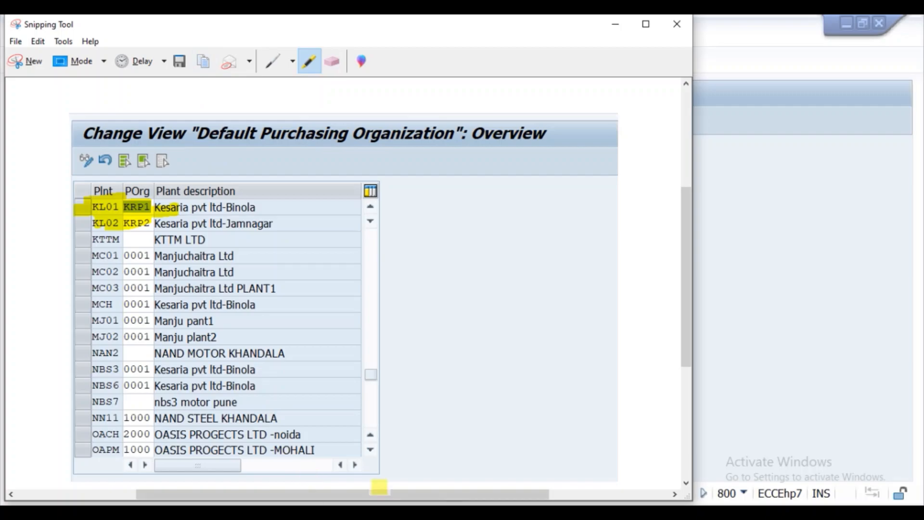
left_click(379, 511)
- Replace the old plant screenshot in the notes with the highlighted capture
left_click(312, 176)
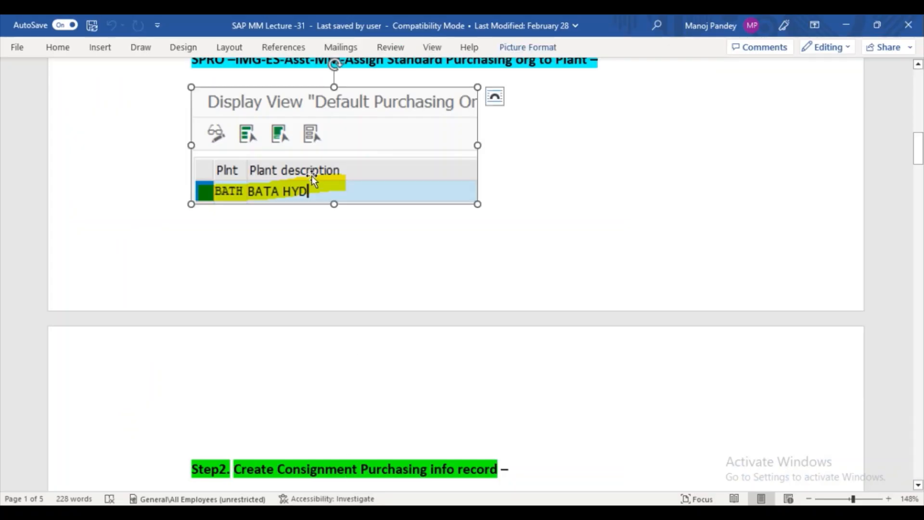
key("Delete")
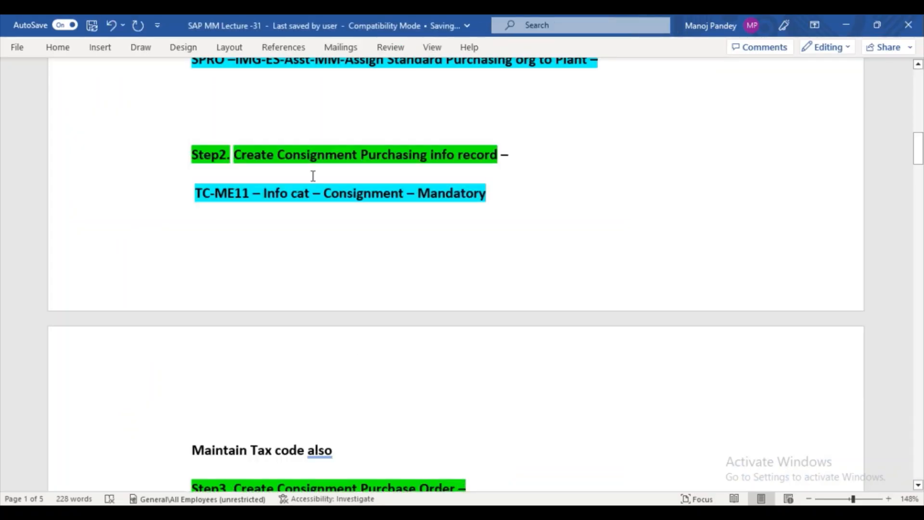
key("ctrl+v")
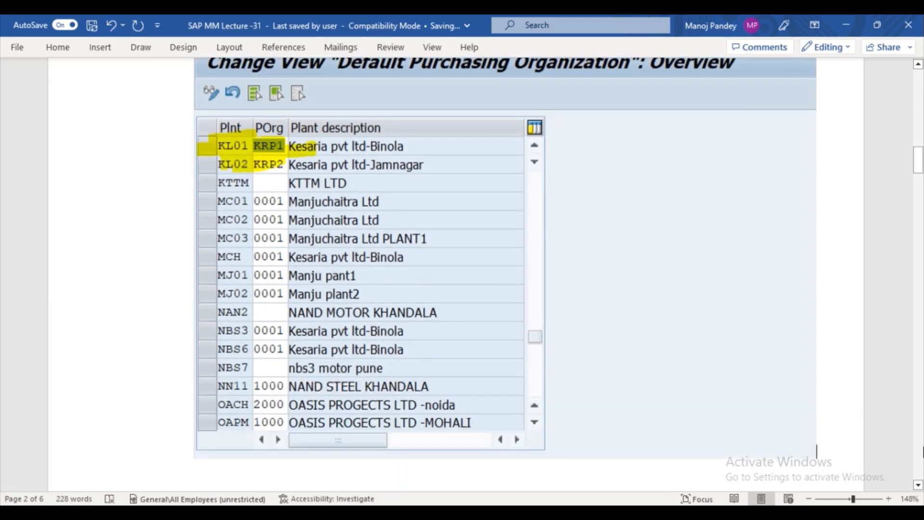
- Insert a blank line above the Step2 heading
scroll(920, 487, "down", 4)
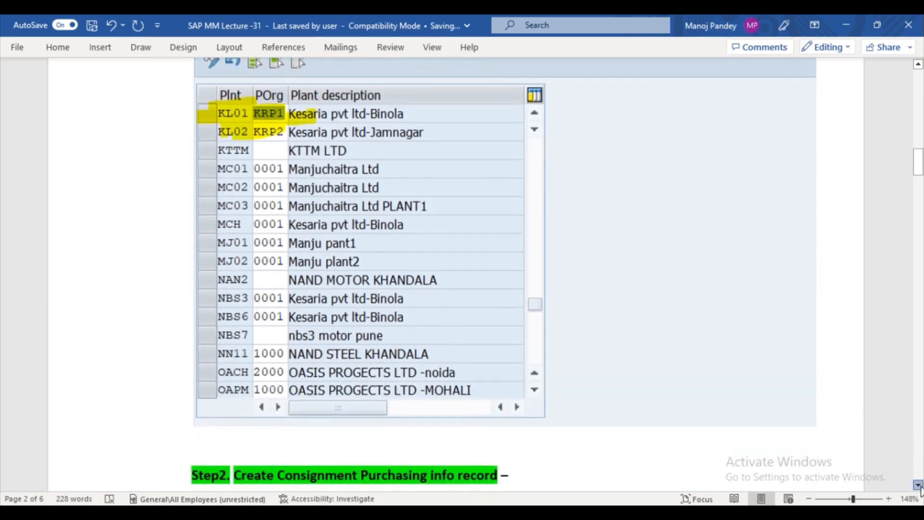
scroll(920, 487, "down", 1)
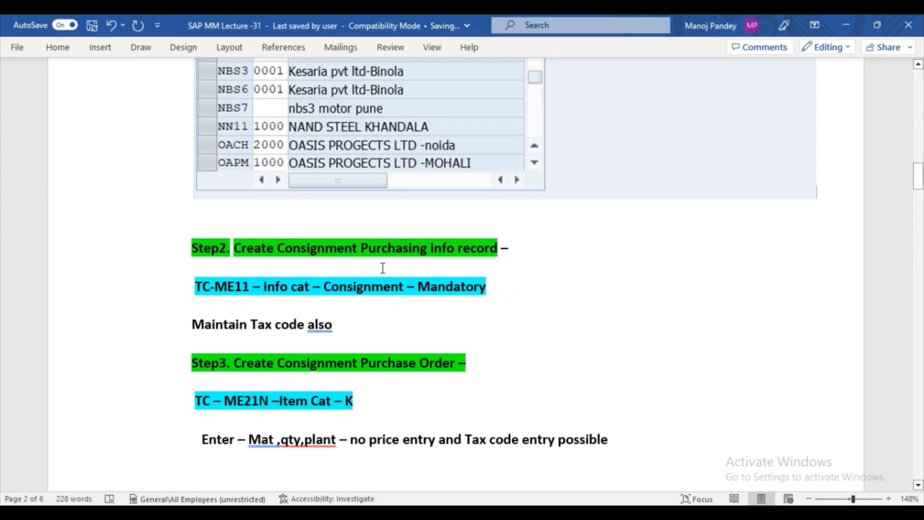
left_click(573, 191)
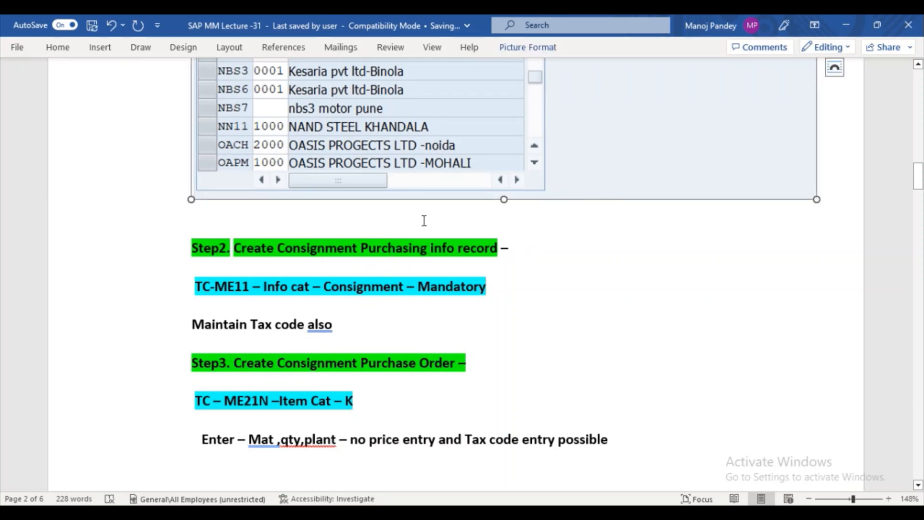
left_click(183, 227)
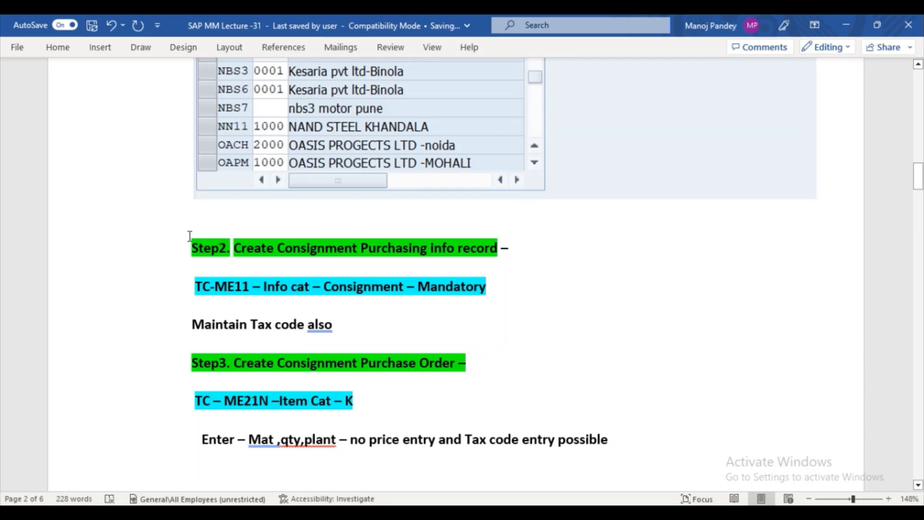
key("Return")
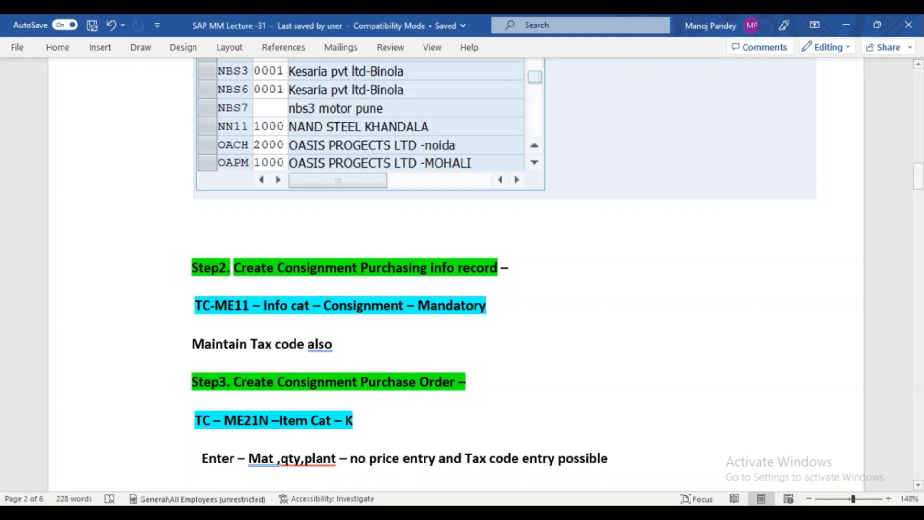
mouse_move(410, 513)
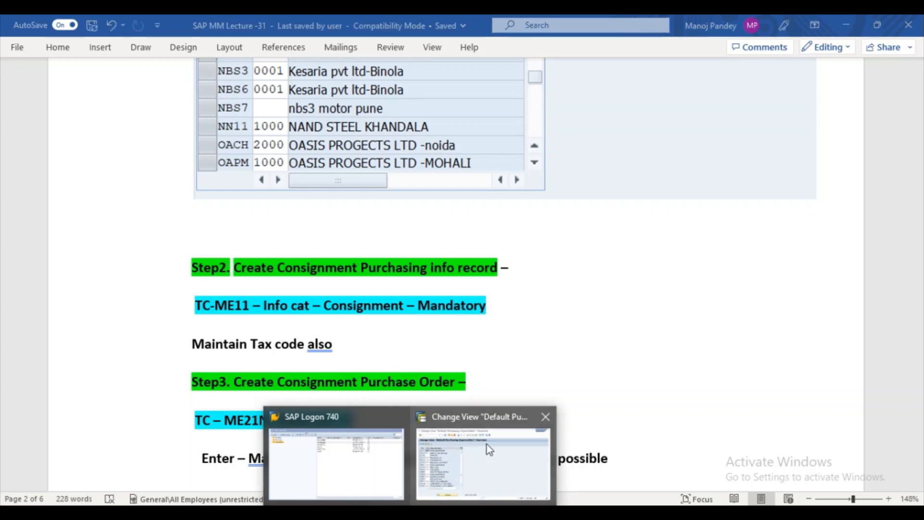
- Back in SAP, start the Create Material transaction with /nmm01
left_click(483, 462)
left_click(80, 63)
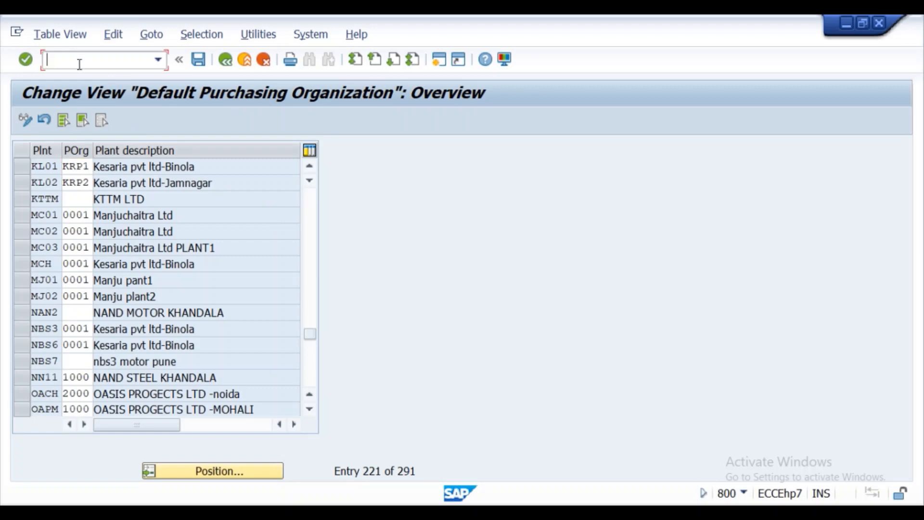
type("mm01")
key("Return")
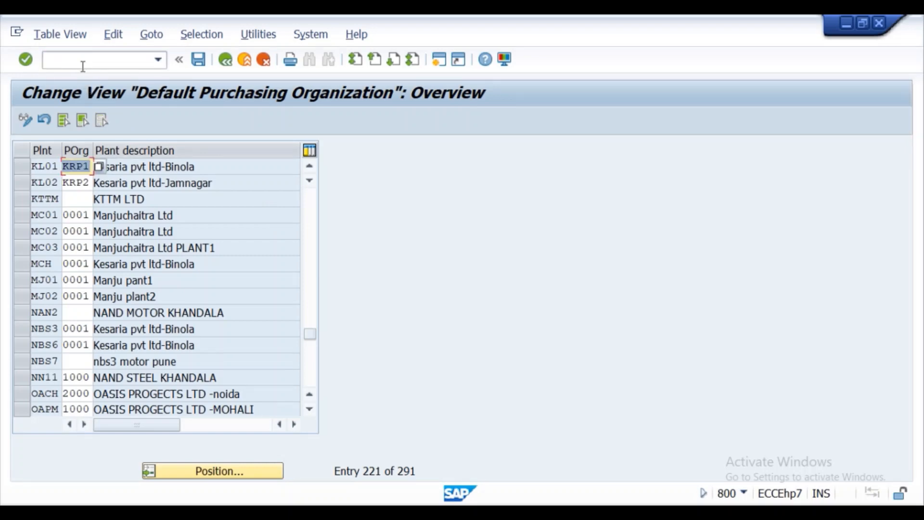
left_click(80, 62)
type("/nmm01")
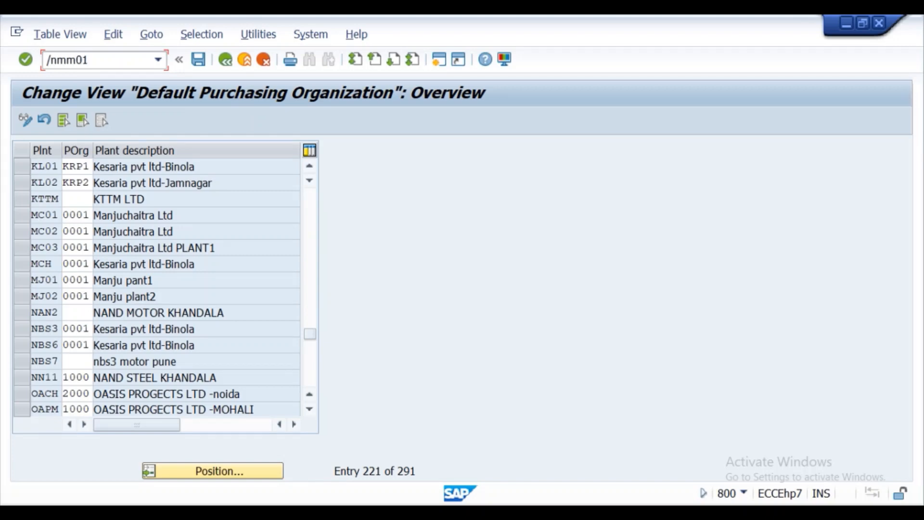
key("Return")
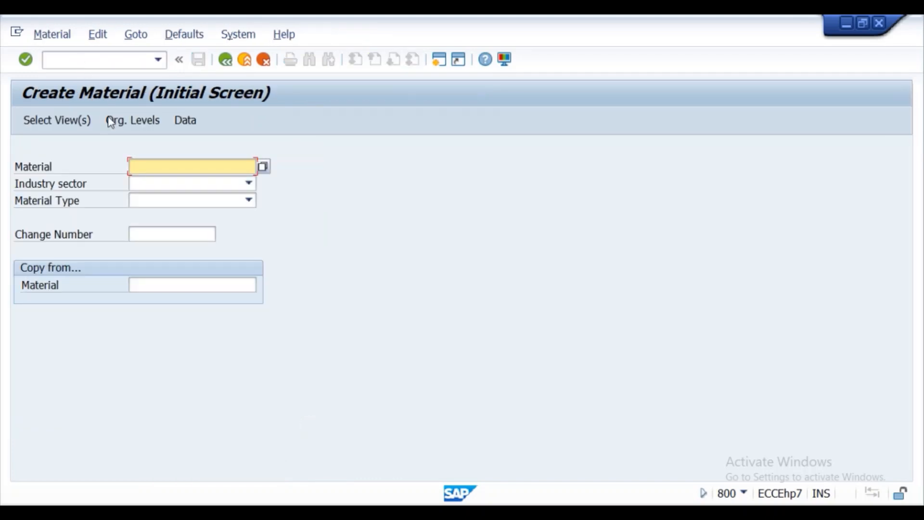
- Enter material consven04 with industry sector Mechanical Engineering and material type ROH Raw material
type("c")
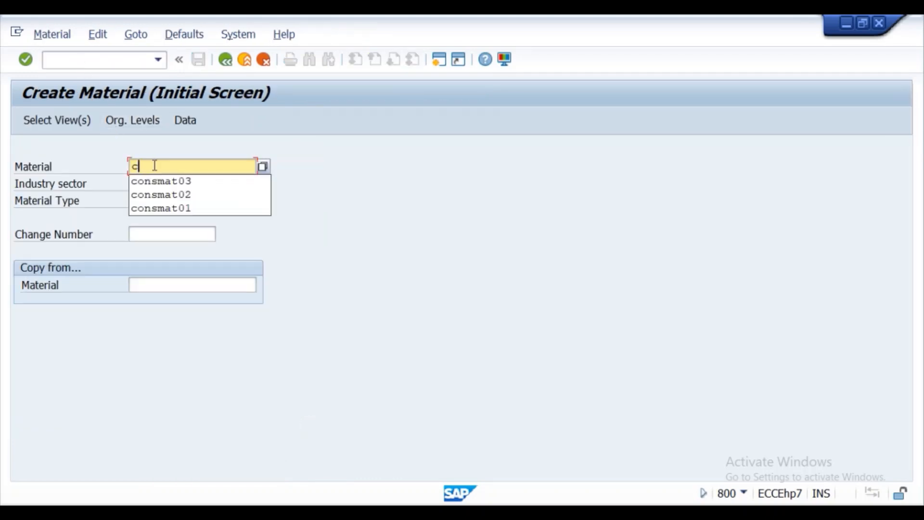
type("onsven")
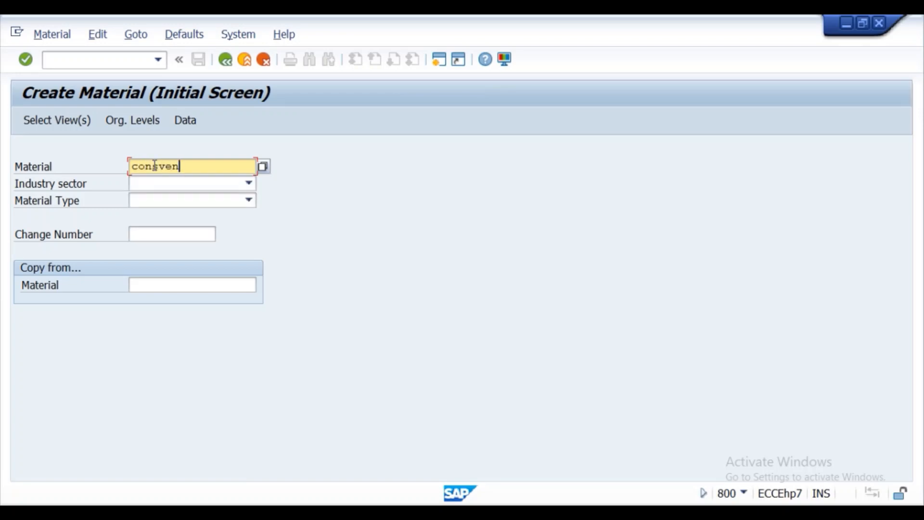
type("04")
left_click(160, 183)
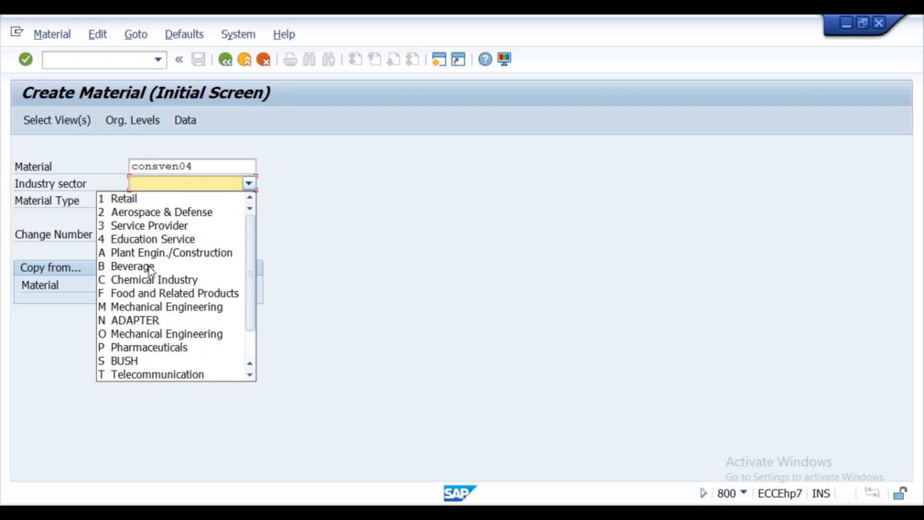
left_click(139, 307)
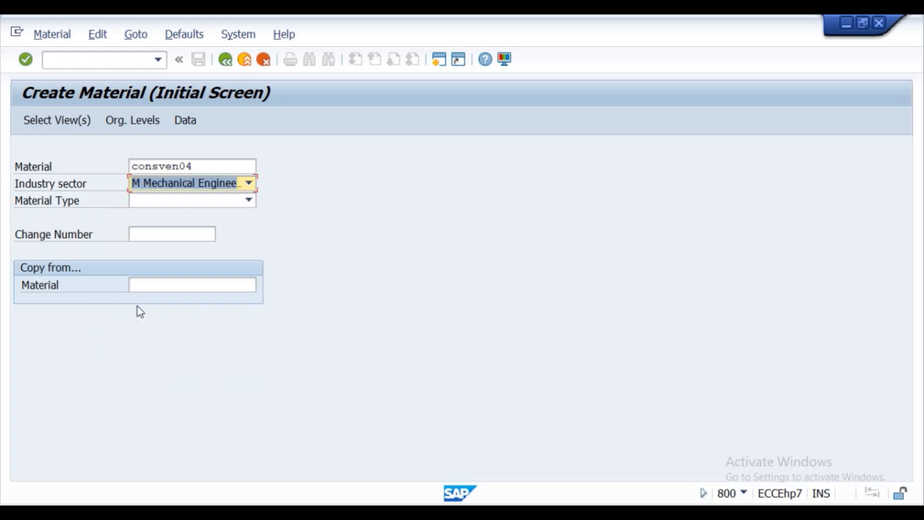
left_click(154, 202)
scroll(144, 227, "down", 13)
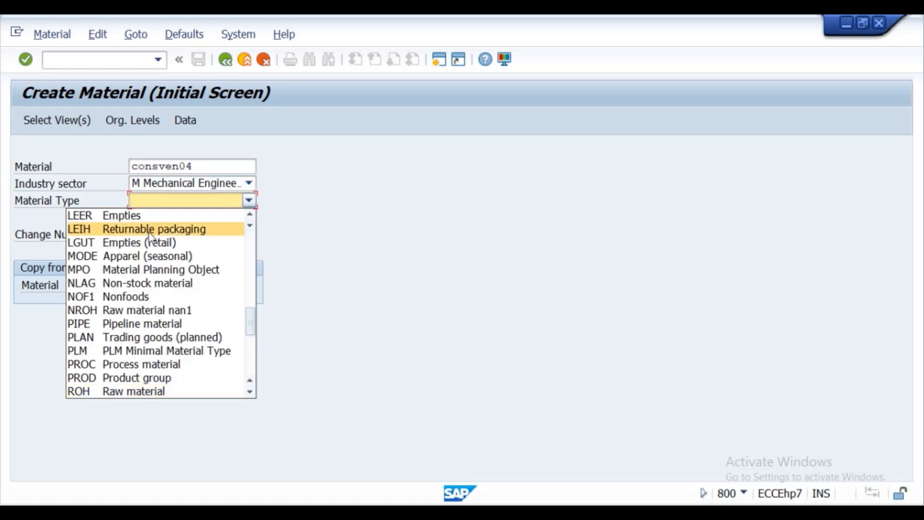
left_click(124, 393)
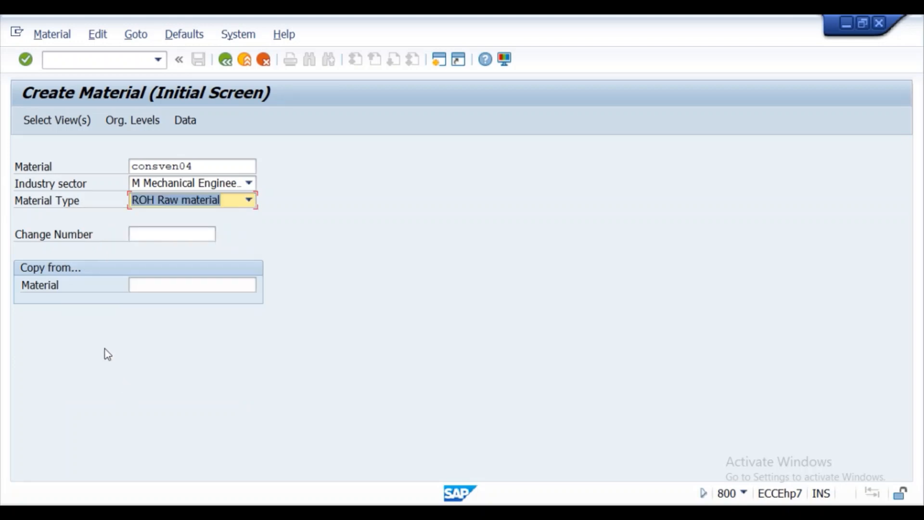
left_click(38, 127)
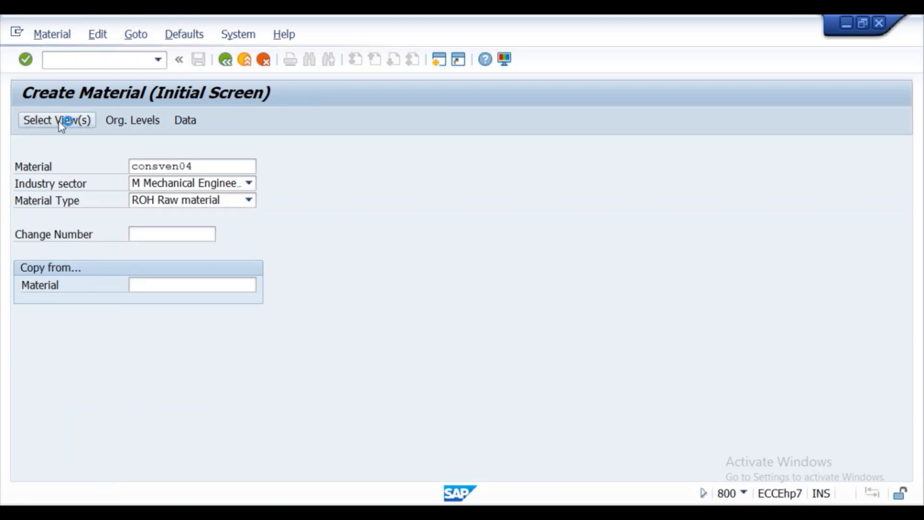
- Select the Purchasing, General Plant Data/Storage 1 and Accounting 1 views
left_click(309, 139)
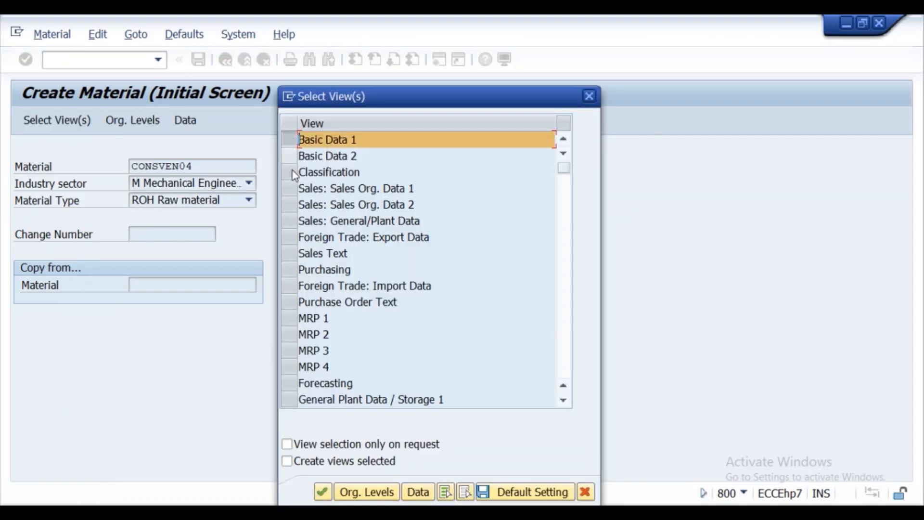
left_click(287, 264)
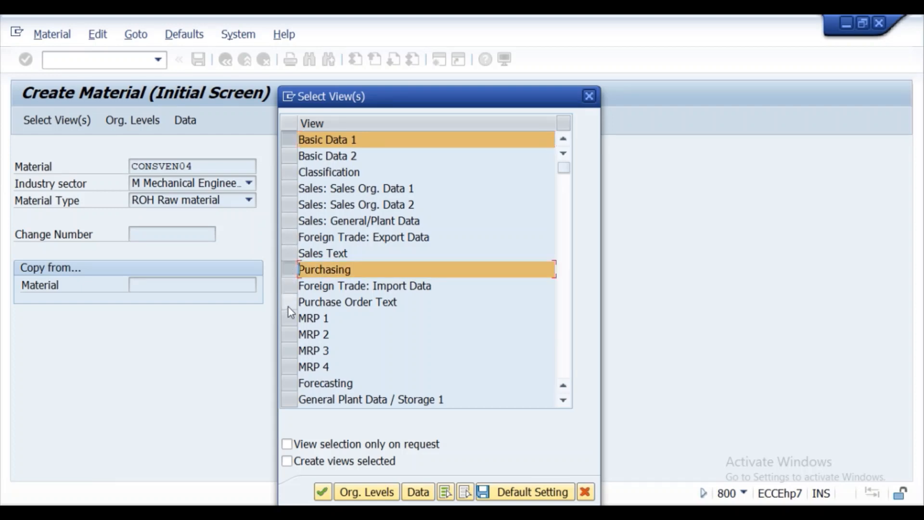
left_click(288, 398)
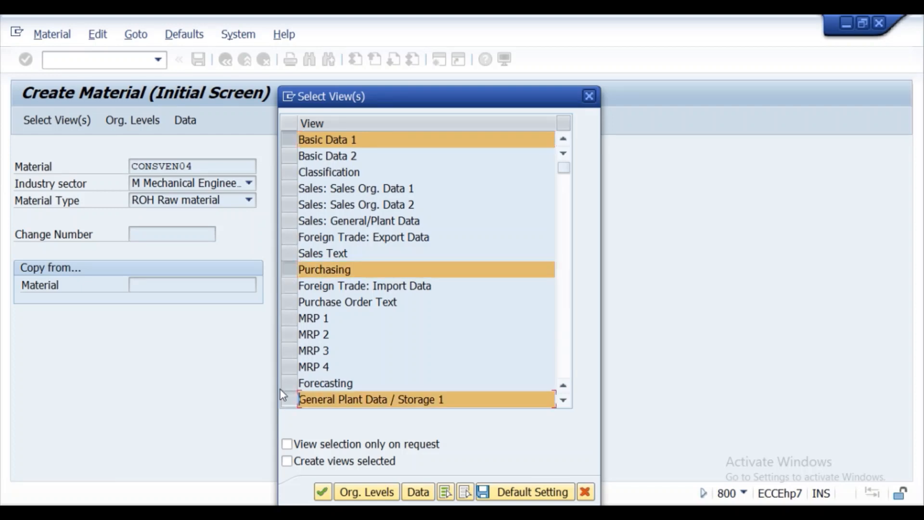
left_click(563, 401)
left_click(563, 401)
left_click(563, 401)
left_click(563, 401)
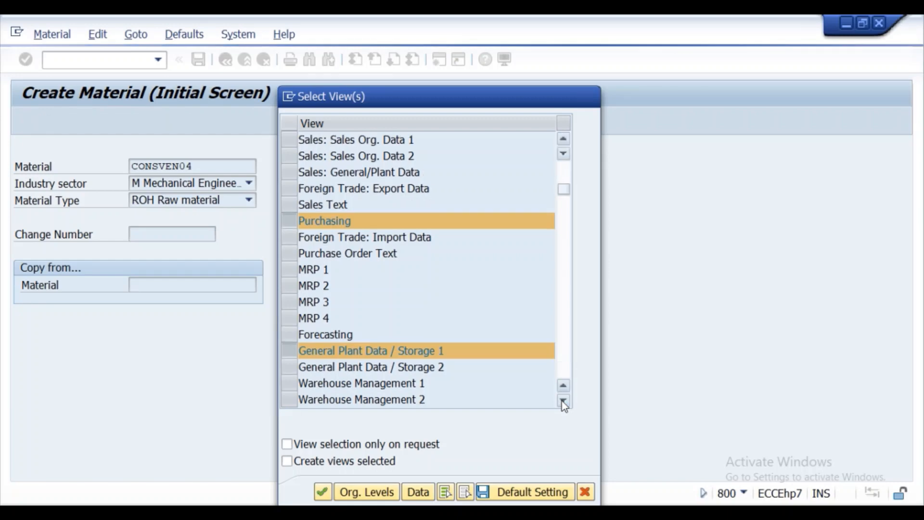
left_click(563, 400)
left_click(562, 401)
left_click(563, 401)
left_click(563, 401)
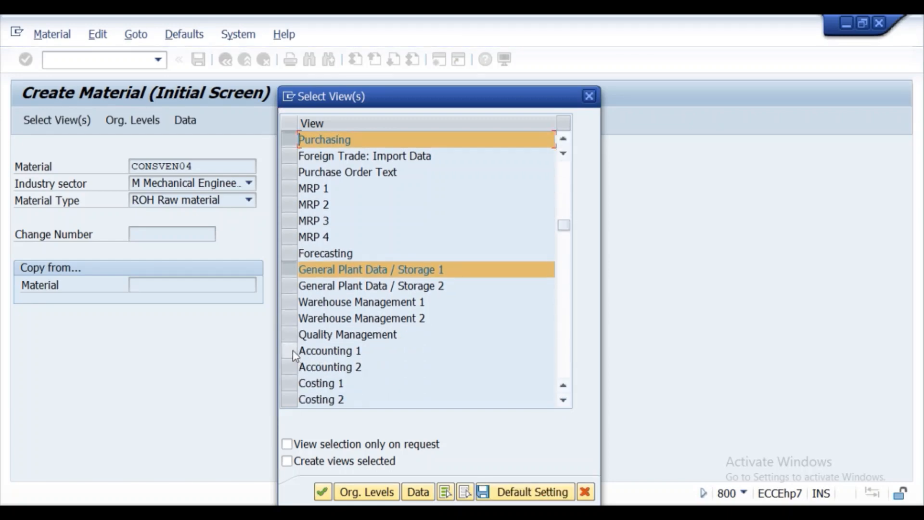
left_click(293, 350)
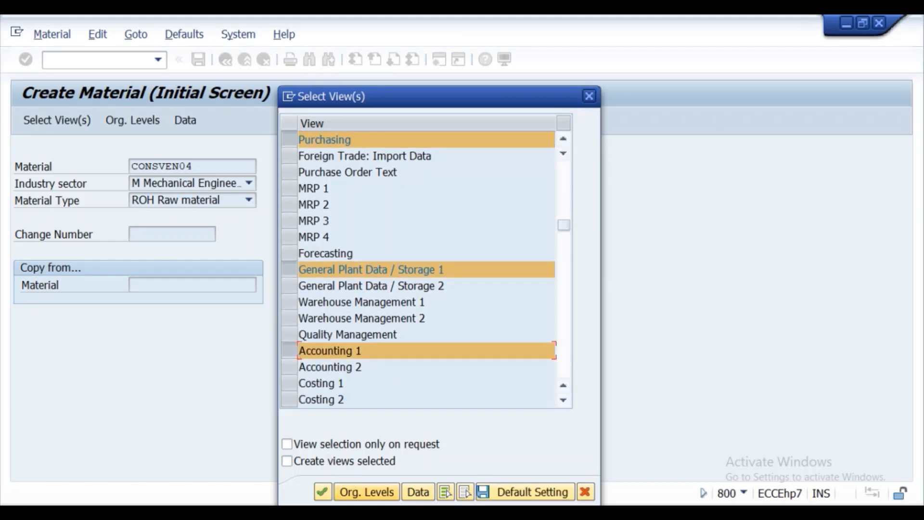
left_click(367, 492)
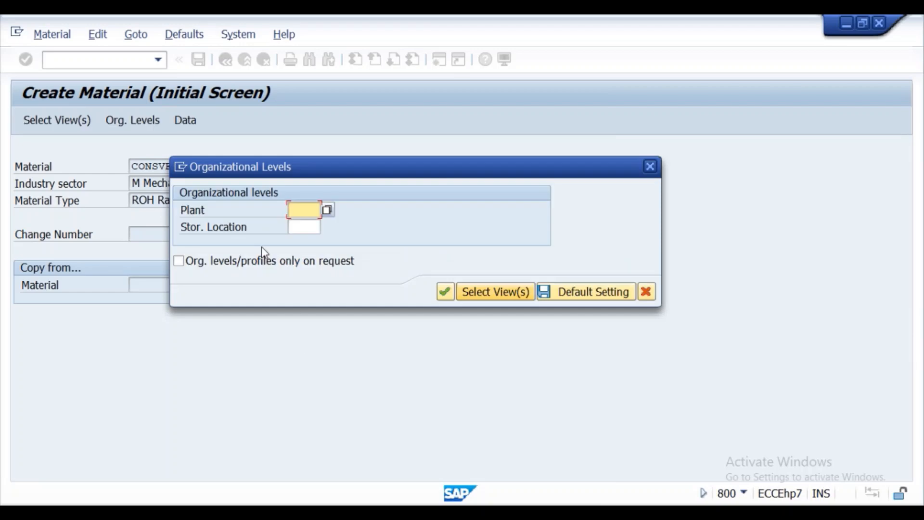
- Set plant KL01 and storage location KS01 as the organizational levels
left_click(298, 209)
left_click(307, 230)
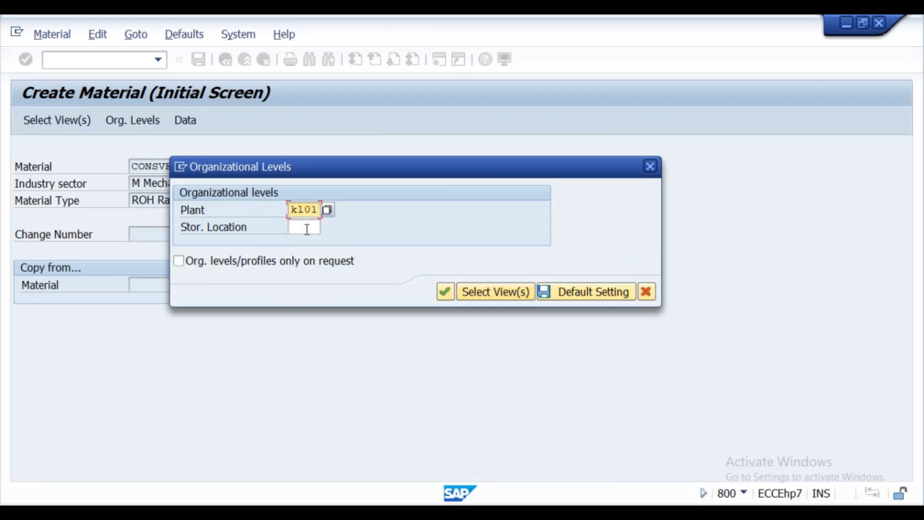
left_click(307, 230)
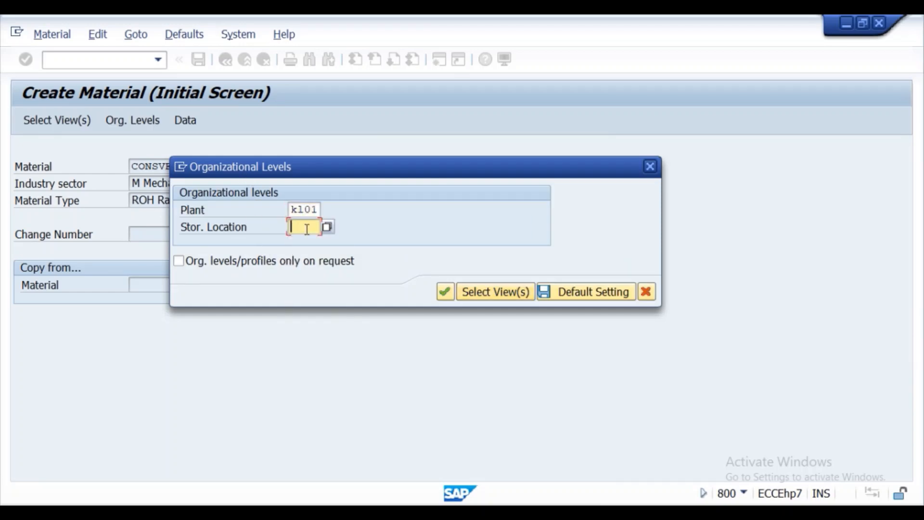
left_click(307, 229)
left_click(309, 244)
left_click(454, 295)
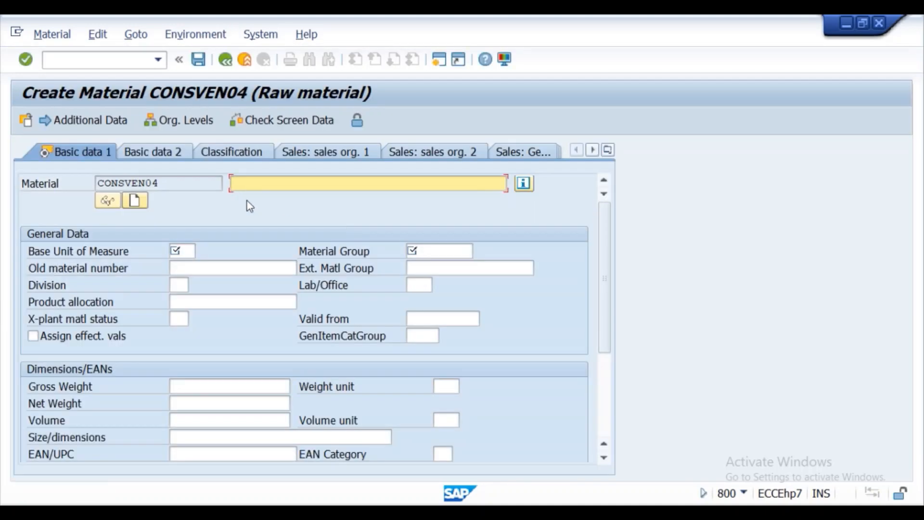
- Enter description CONSVEN04, base unit EA and material group 0001 in Basic data 1
left_click_drag(192, 182, 81, 179)
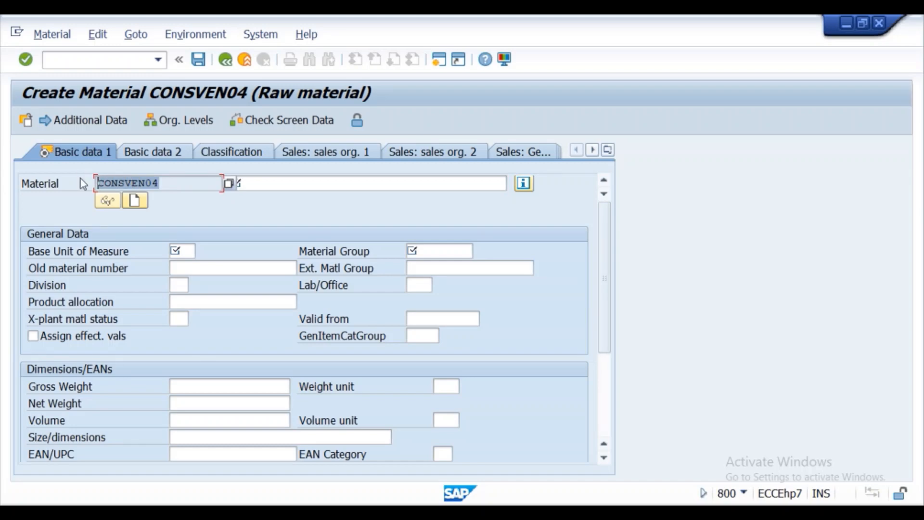
key("ctrl+c")
left_click(267, 183)
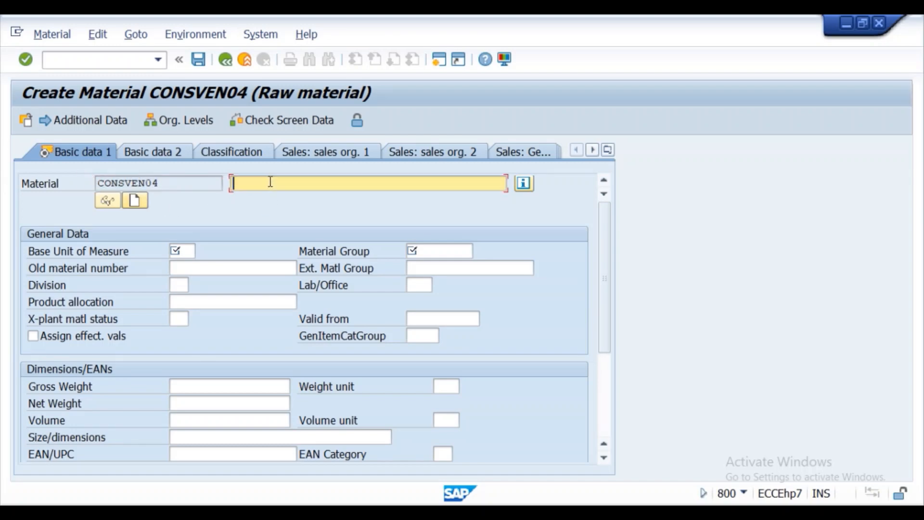
key("ctrl+v")
left_click(184, 253)
left_click(199, 266)
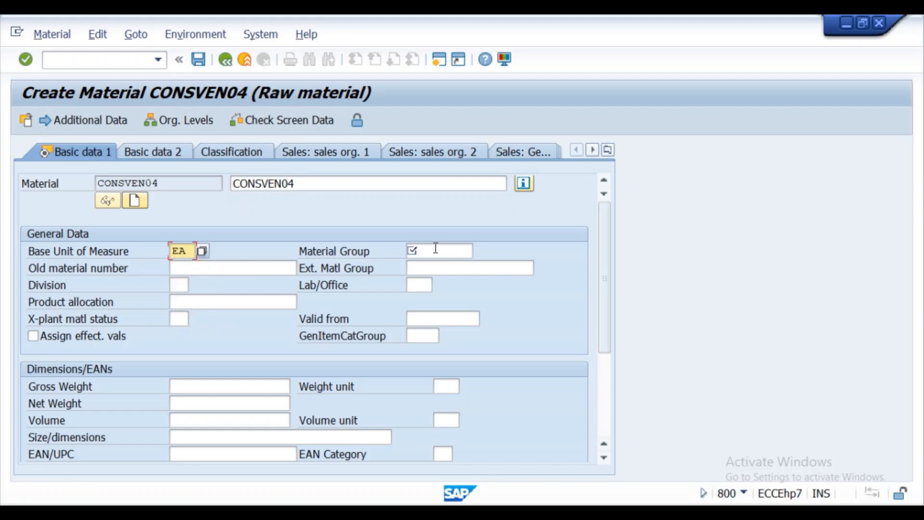
left_click(433, 251)
left_click(431, 265)
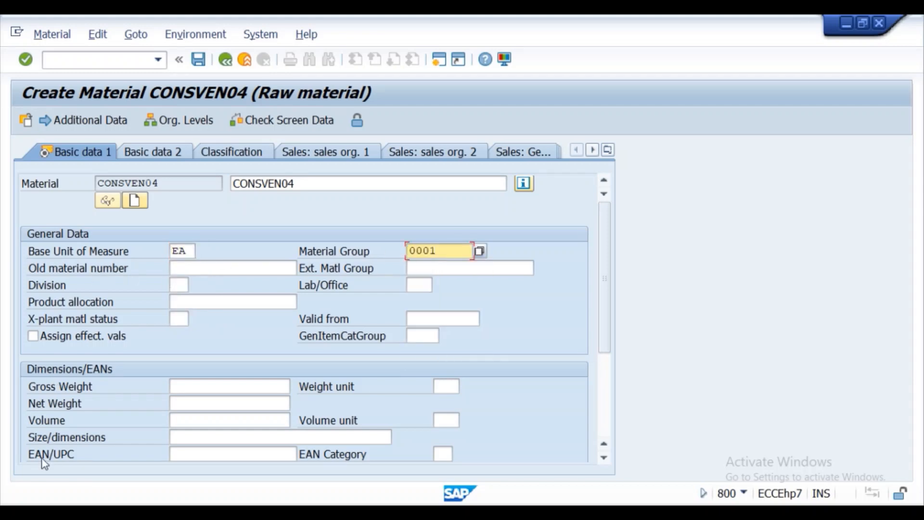
left_click(25, 59)
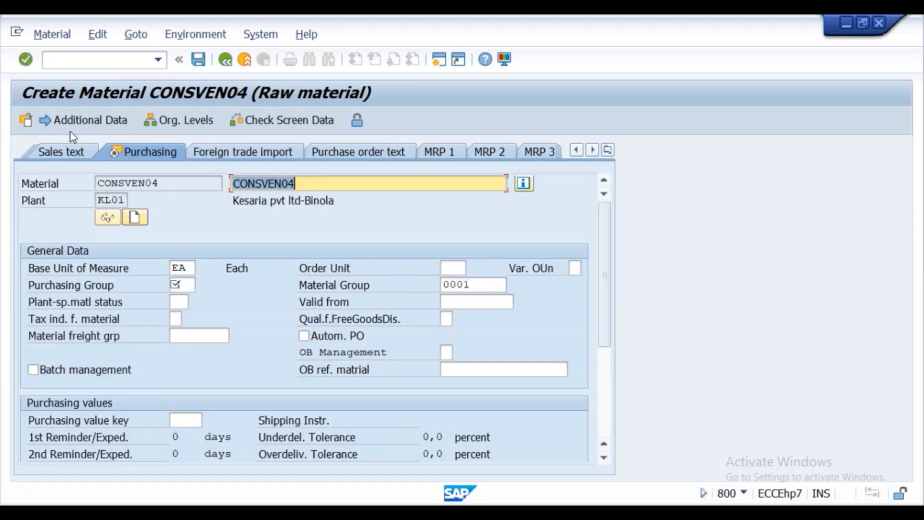
- Set purchasing group 001 in the Purchasing view
left_click(26, 59)
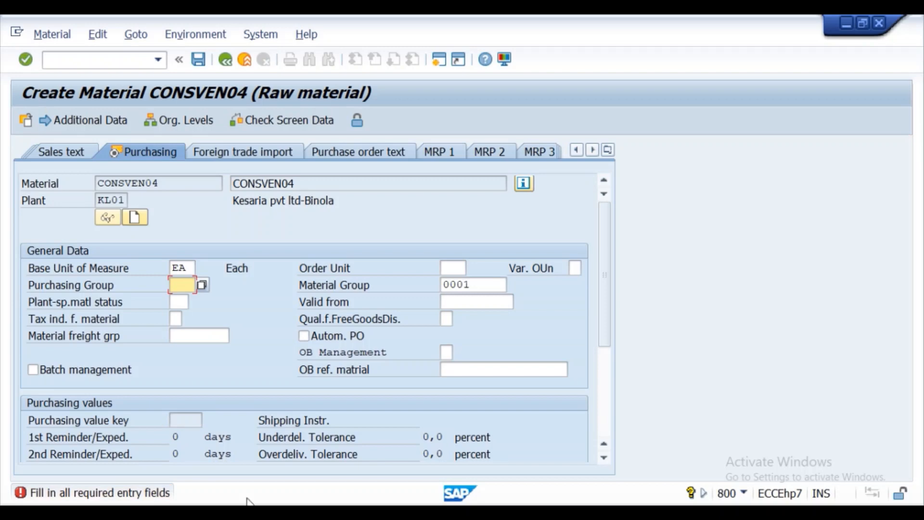
left_click(179, 285)
left_click(189, 303)
left_click(23, 59)
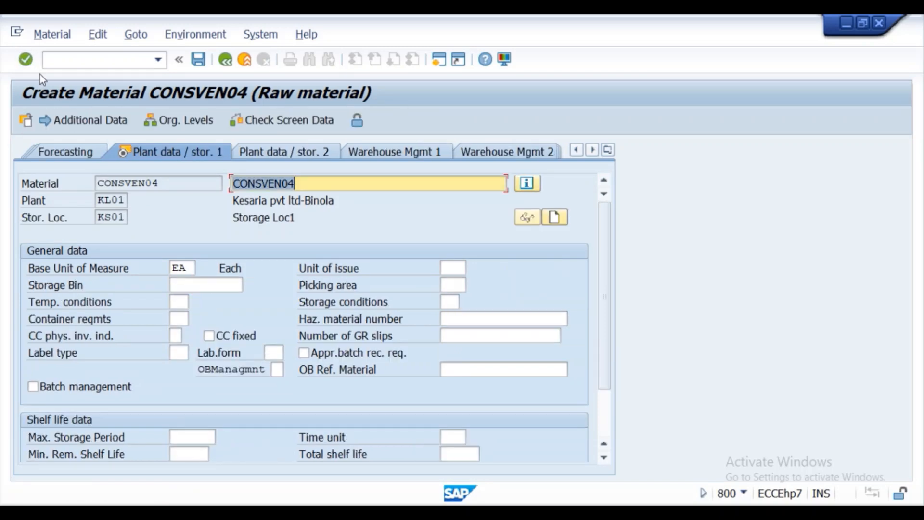
- On Accounting 1, set valuation class 3000, price control V and moving price 399
left_click(27, 58)
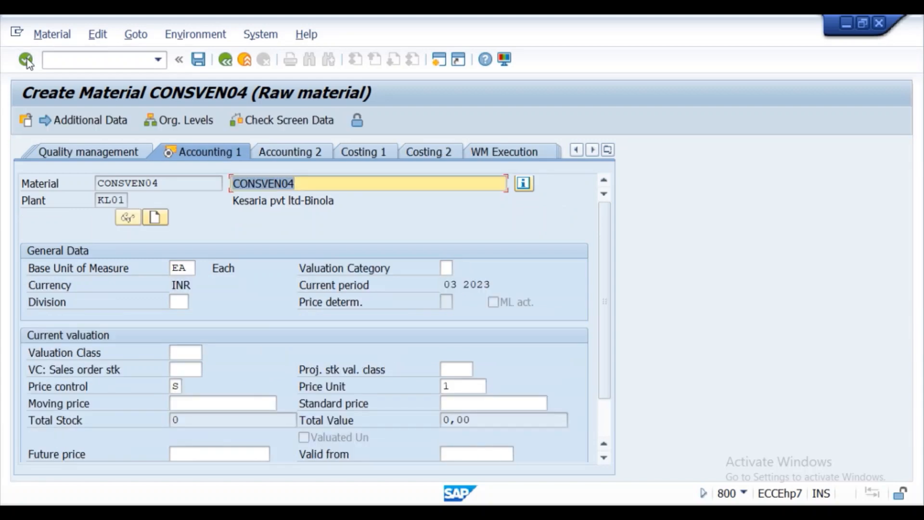
left_click(189, 354)
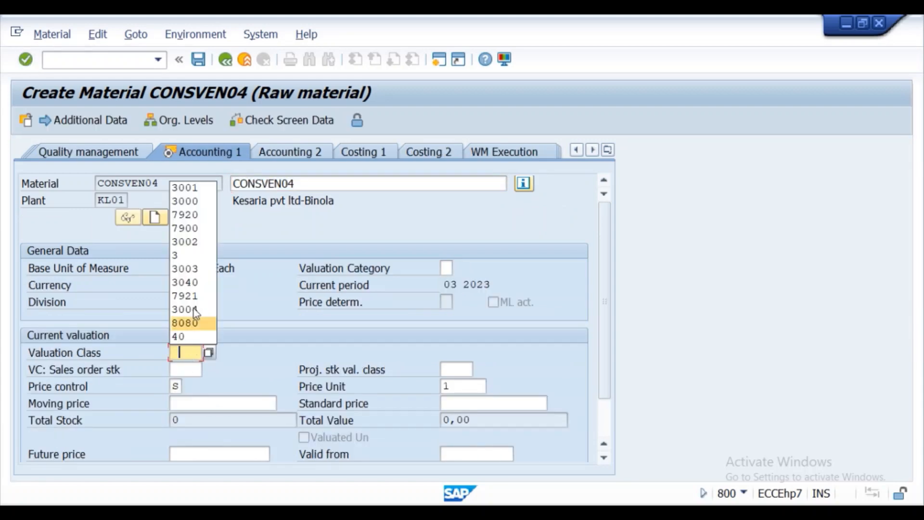
left_click(195, 203)
left_click(182, 386)
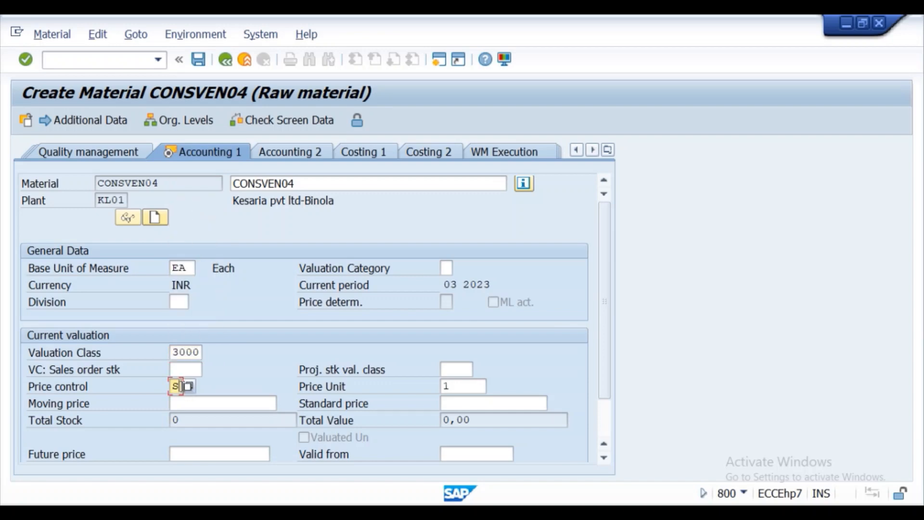
type("V")
left_click(192, 404)
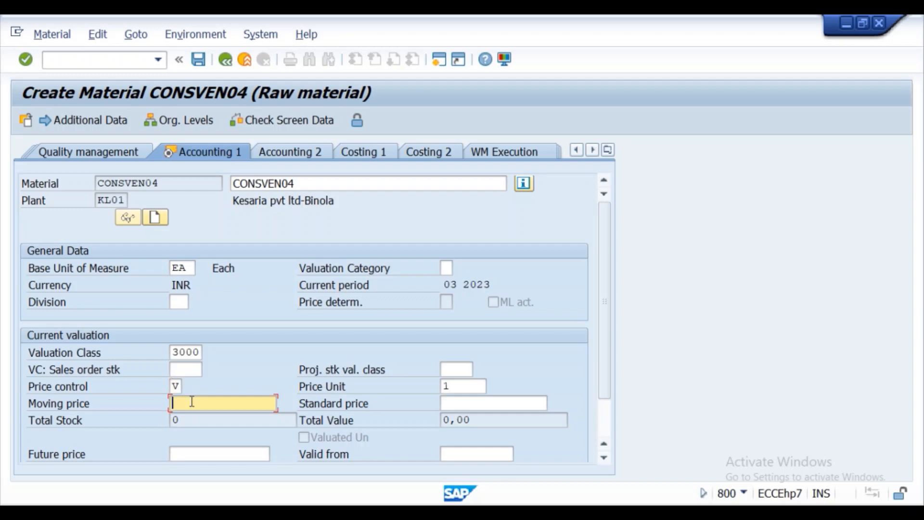
type("399")
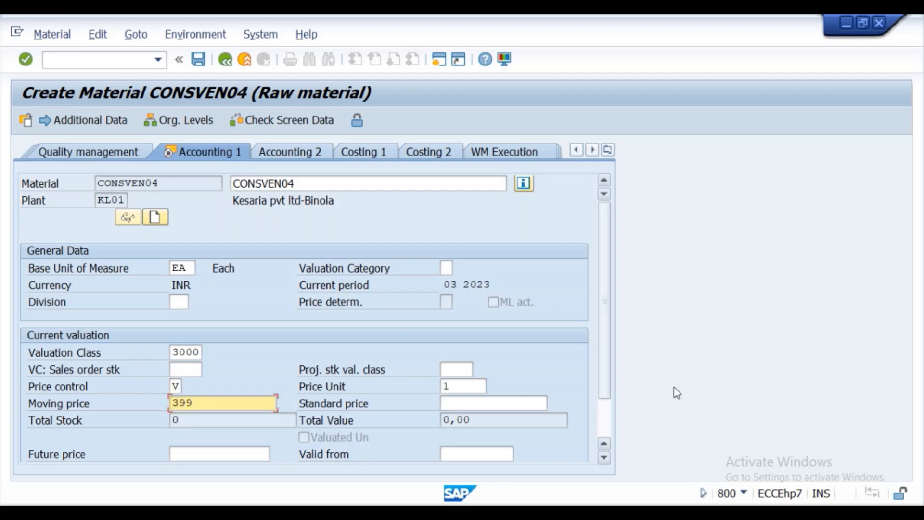
left_click_drag(606, 322, 611, 406)
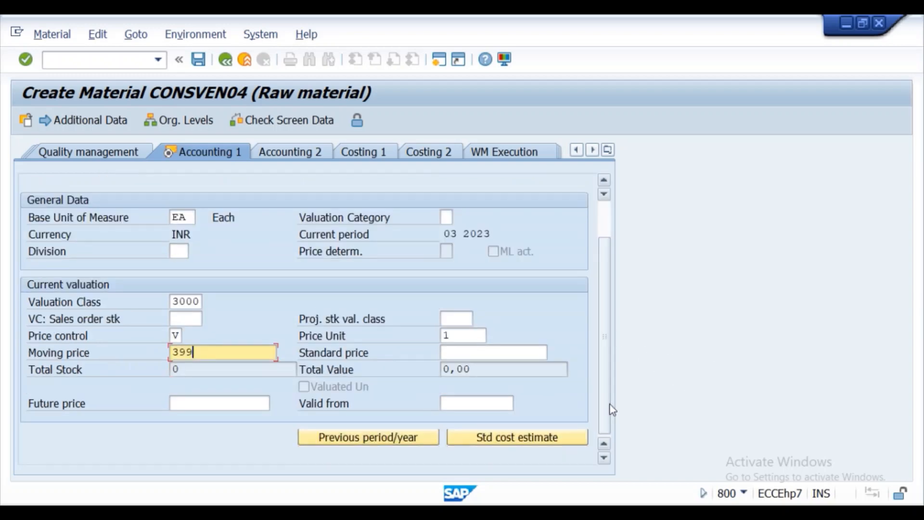
- Save the new material and call transaction /nxk01 for vendor creation
left_click(26, 59)
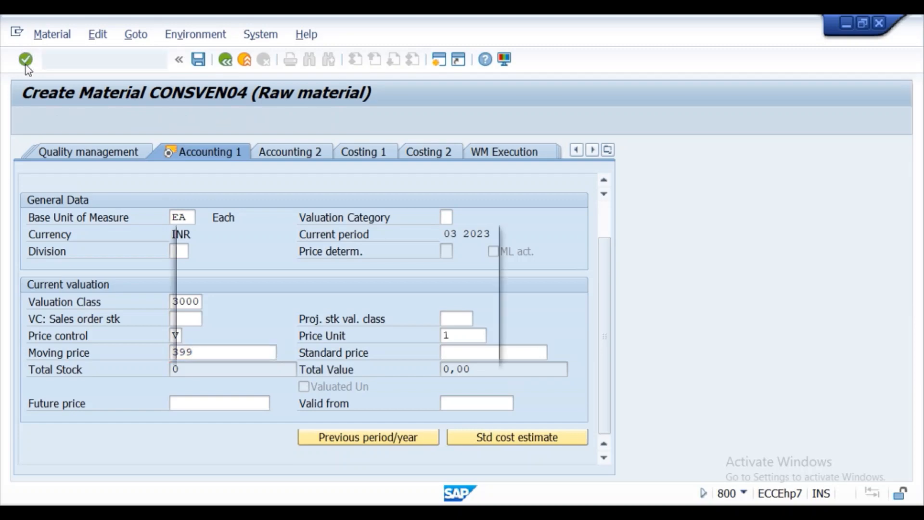
left_click(255, 346)
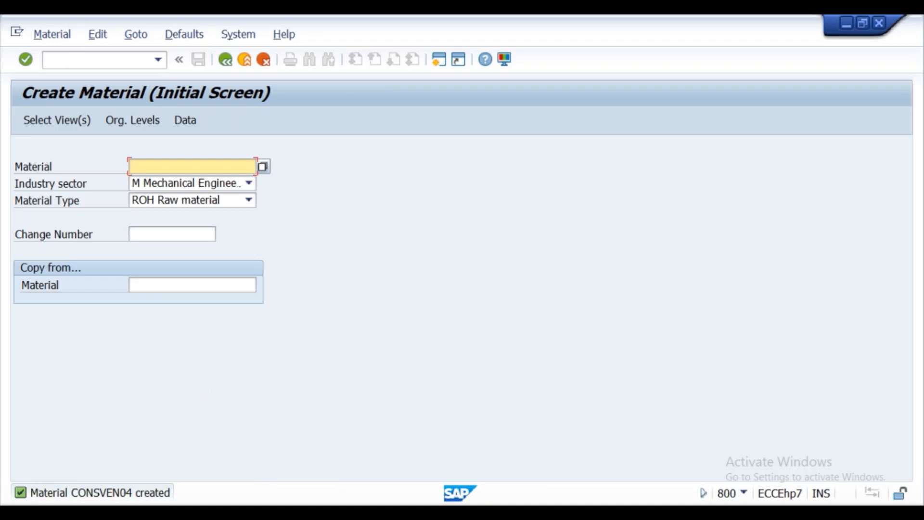
left_click(71, 60)
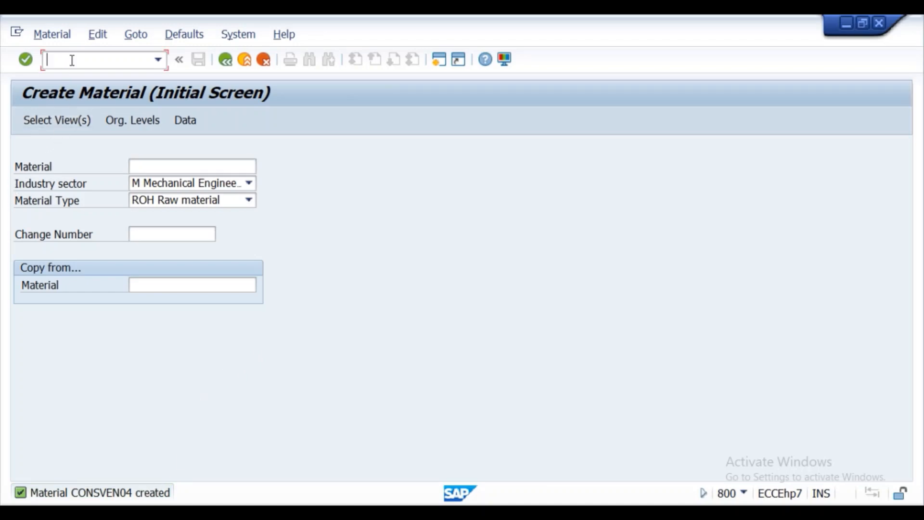
type("/nxk01")
- Open Create Vendor and fill in vendor consven03 from earlier entries
key("Return")
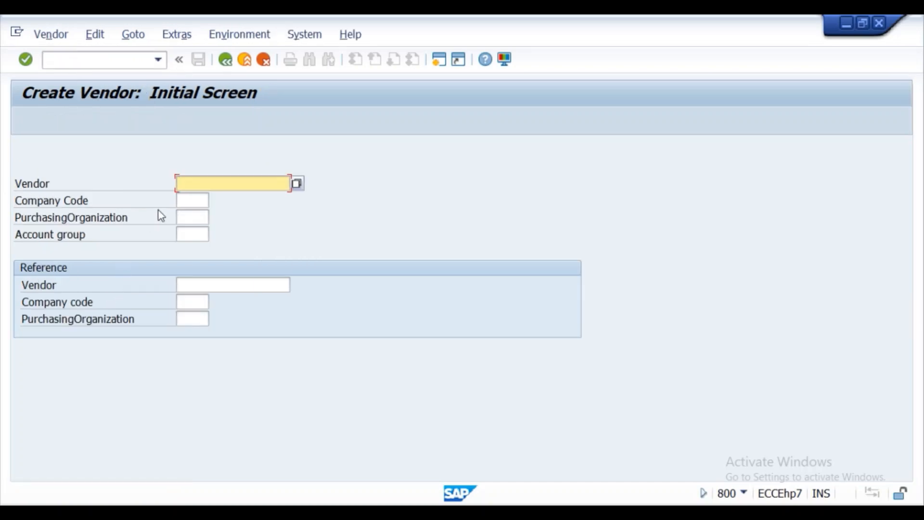
left_click(189, 185)
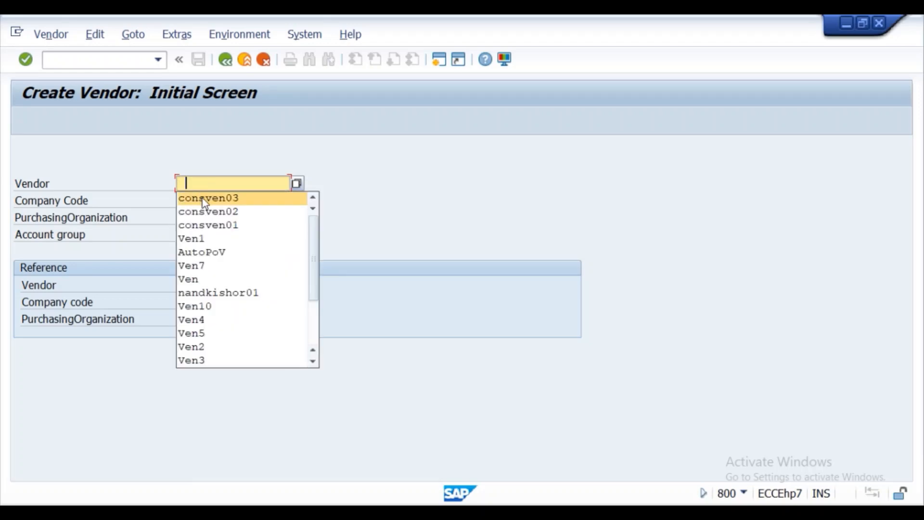
left_click(203, 198)
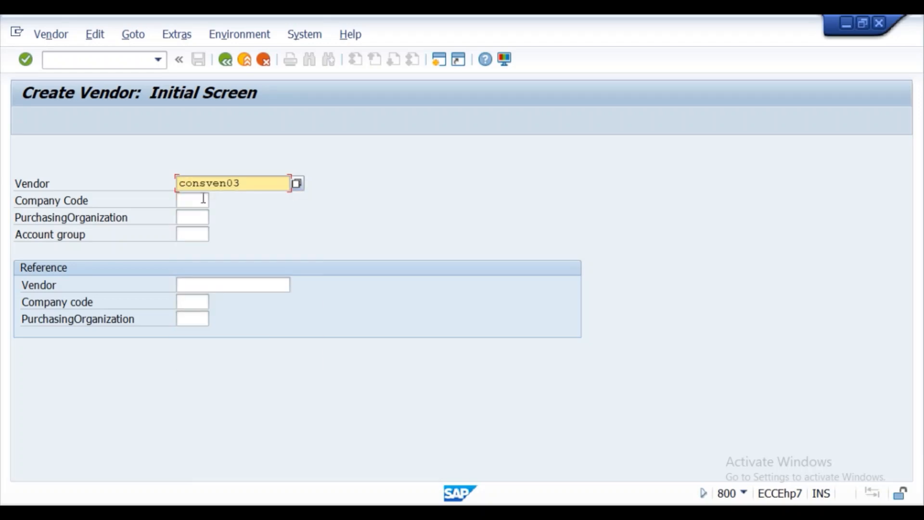
- Reopen MM01 and enter material consmat05 by editing the previous material number
left_click(107, 59)
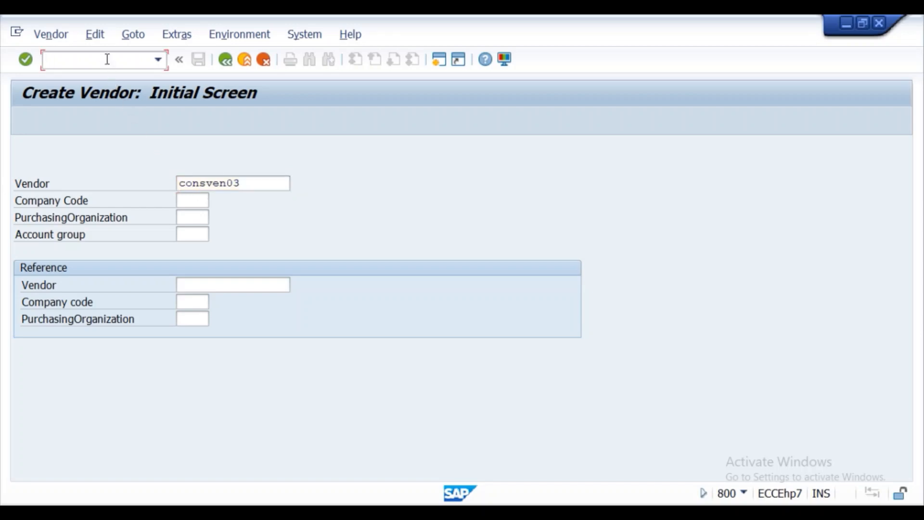
type("/nmm01")
key("Return")
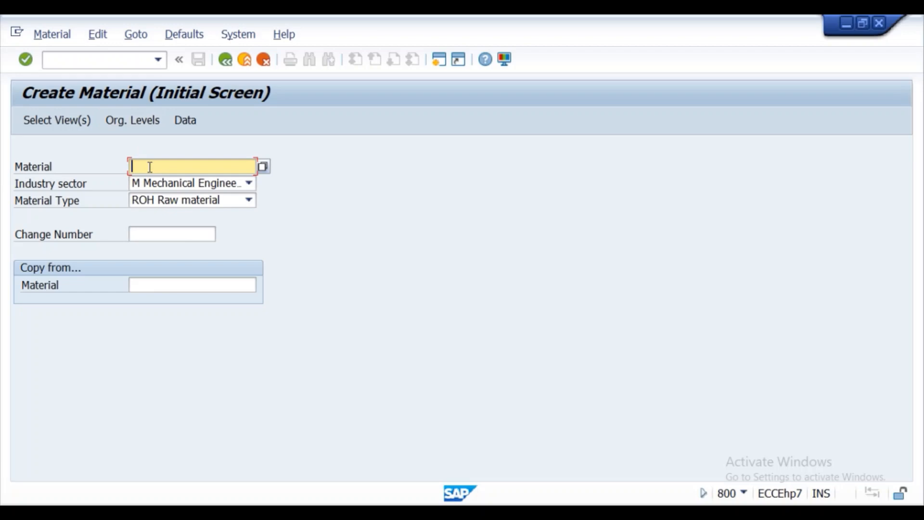
left_click(150, 167)
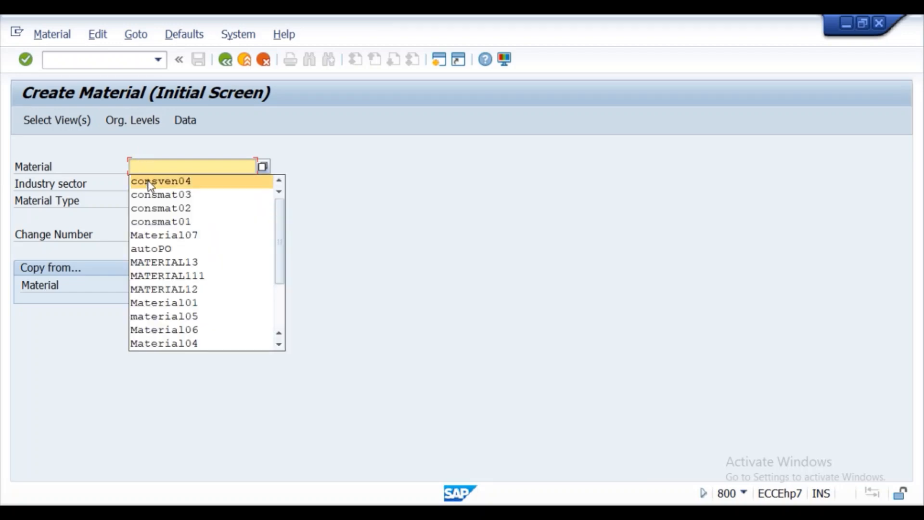
left_click(155, 195)
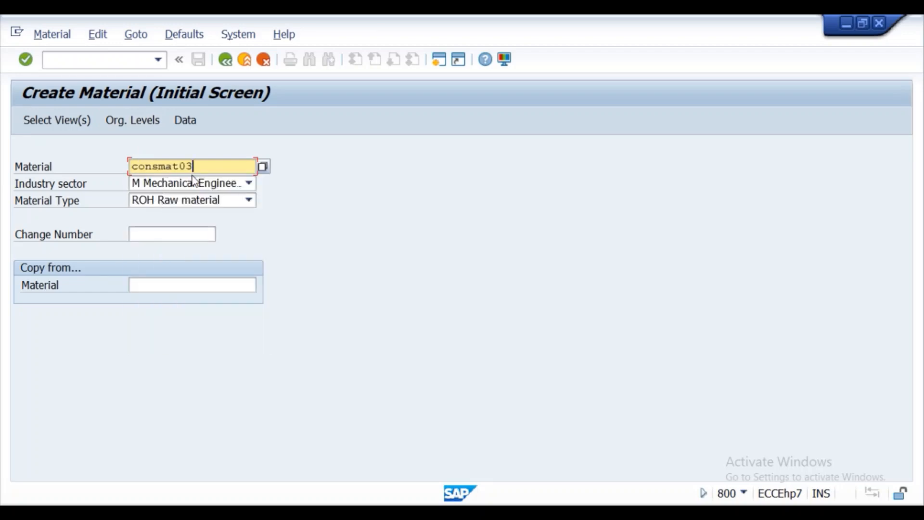
key("BackSpace")
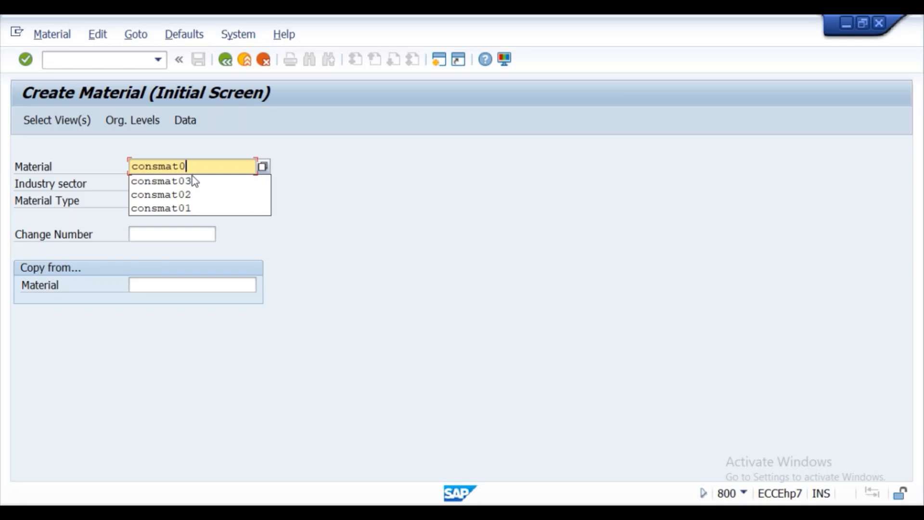
type("5")
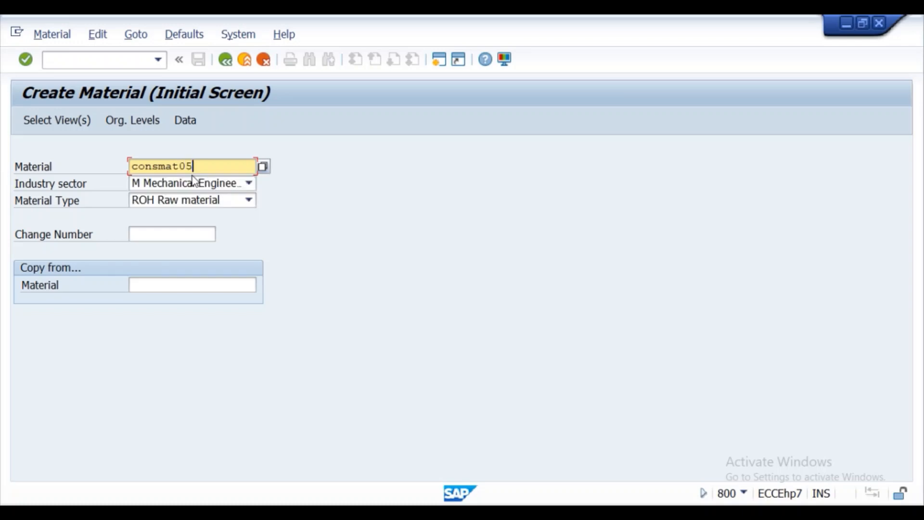
left_click(76, 120)
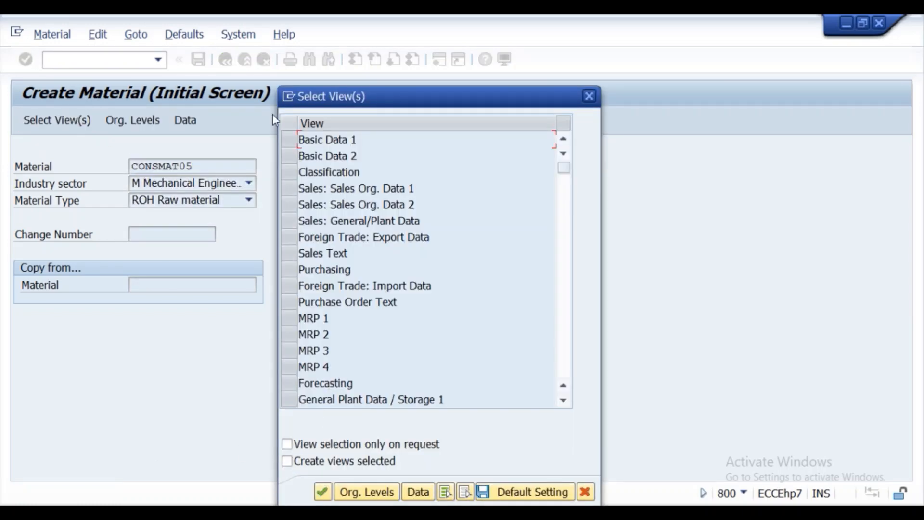
- Mark the Basic Data 1, Purchasing, General Plant Data / Storage 1 and Accounting 1 views, then open Org. Levels
left_click(289, 139)
left_click(288, 273)
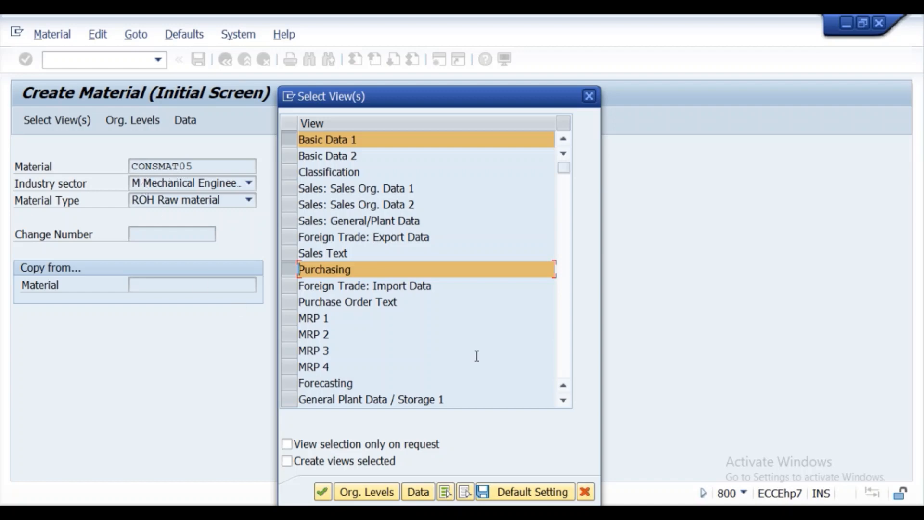
left_click(566, 402)
left_click(566, 402)
left_click(567, 402)
left_click(565, 401)
left_click(565, 402)
left_click(565, 402)
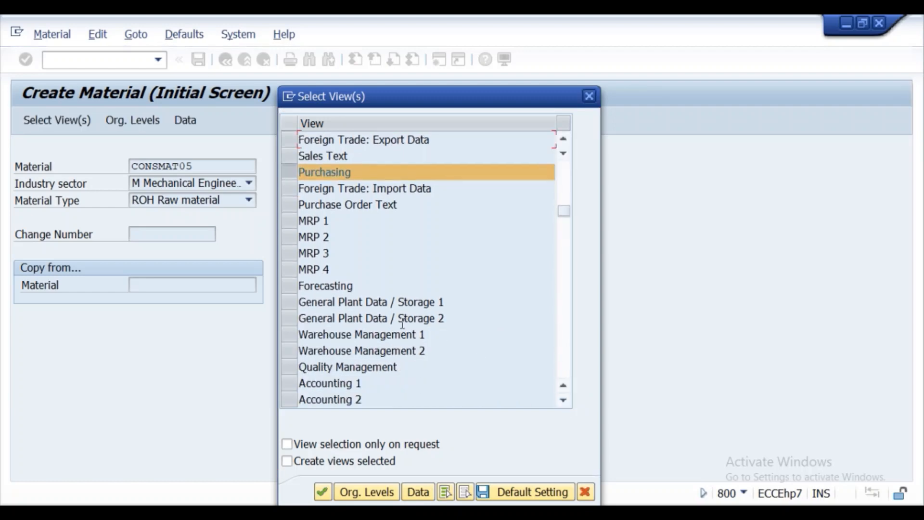
left_click(291, 303)
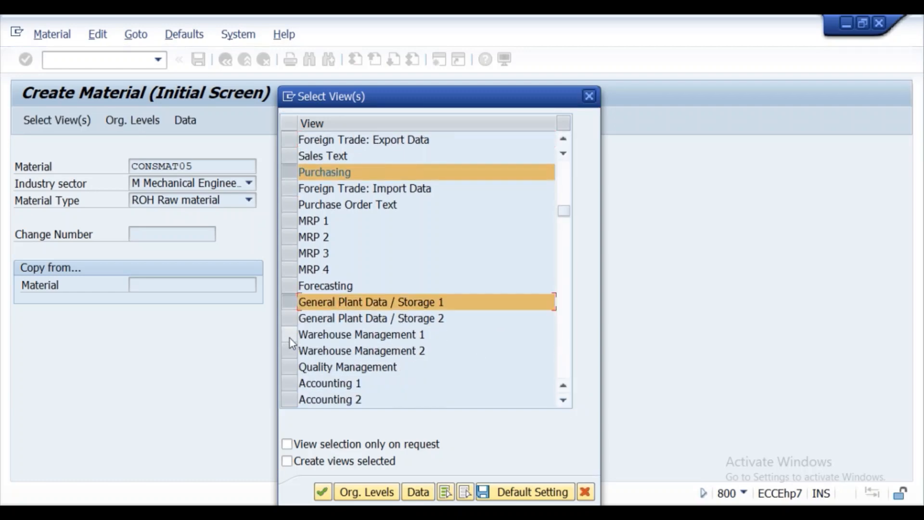
left_click(289, 383)
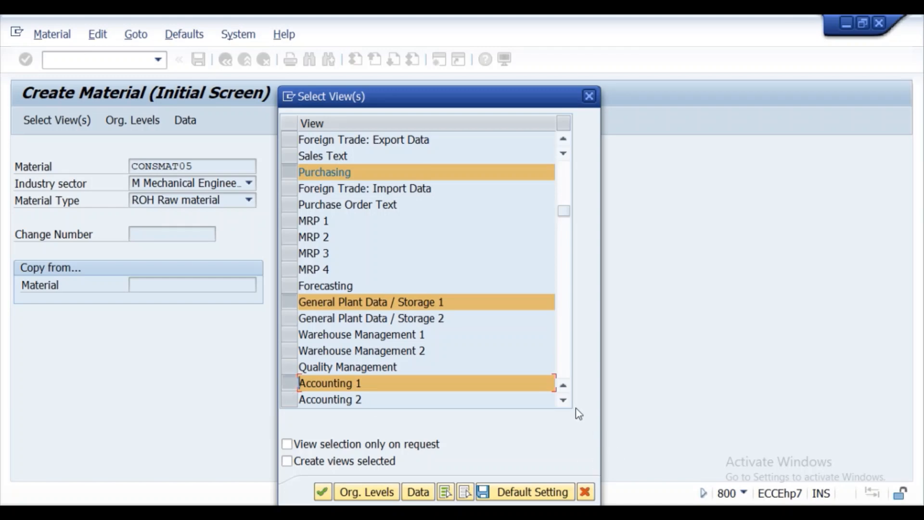
left_click(365, 491)
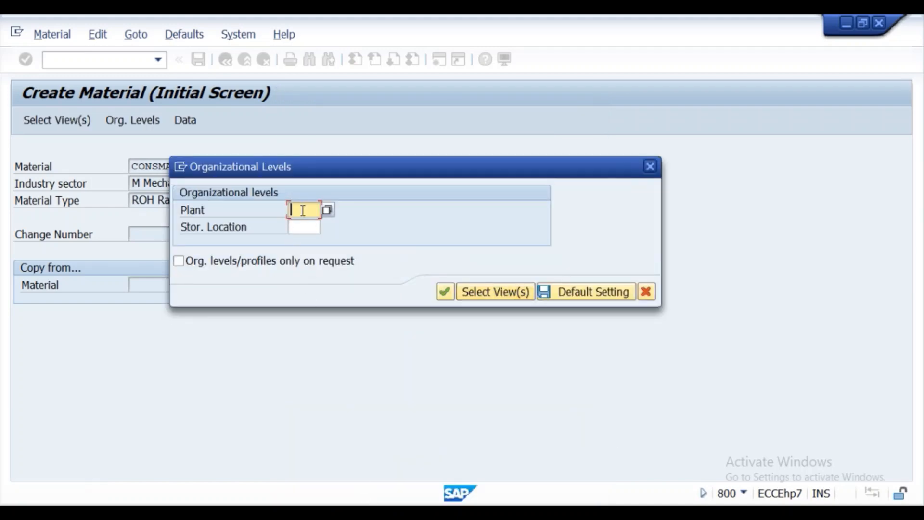
- Pick plant KL01 and storage location KS01 from the input history and continue to Basic data 1
left_click(303, 211)
left_click(312, 225)
left_click(303, 227)
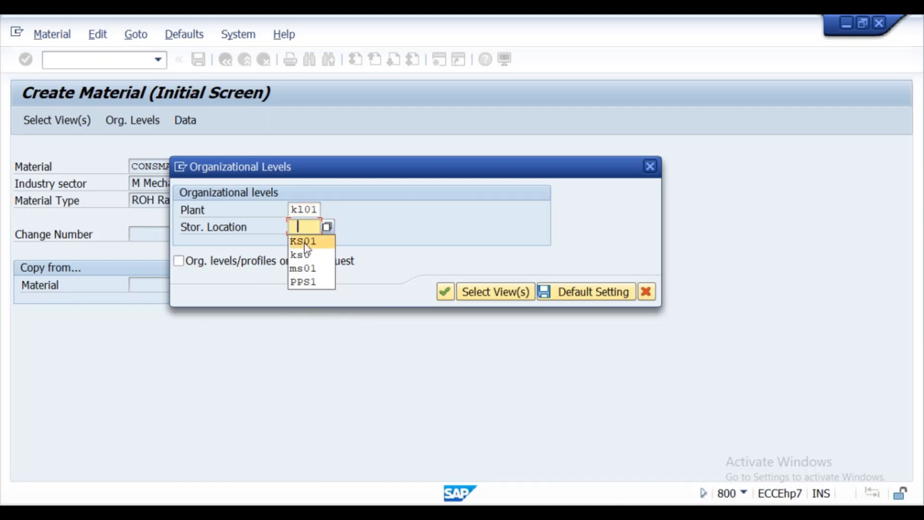
left_click(304, 242)
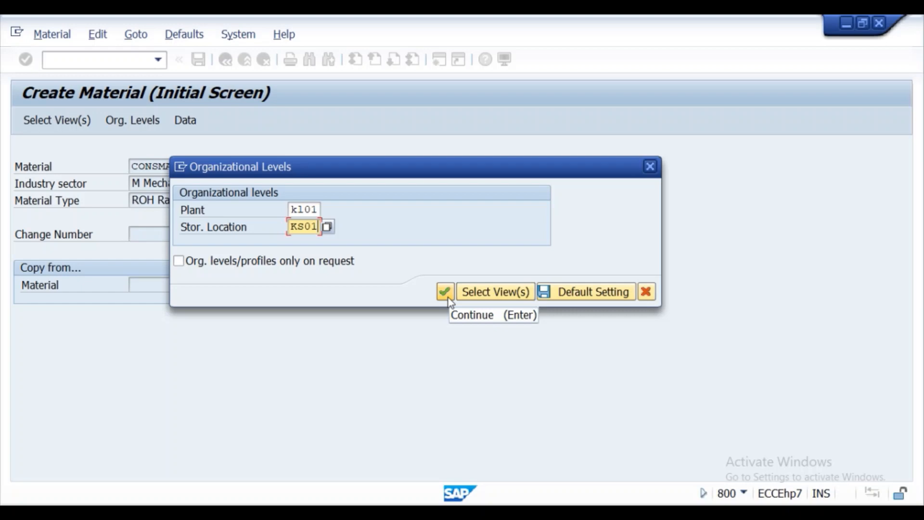
left_click(448, 297)
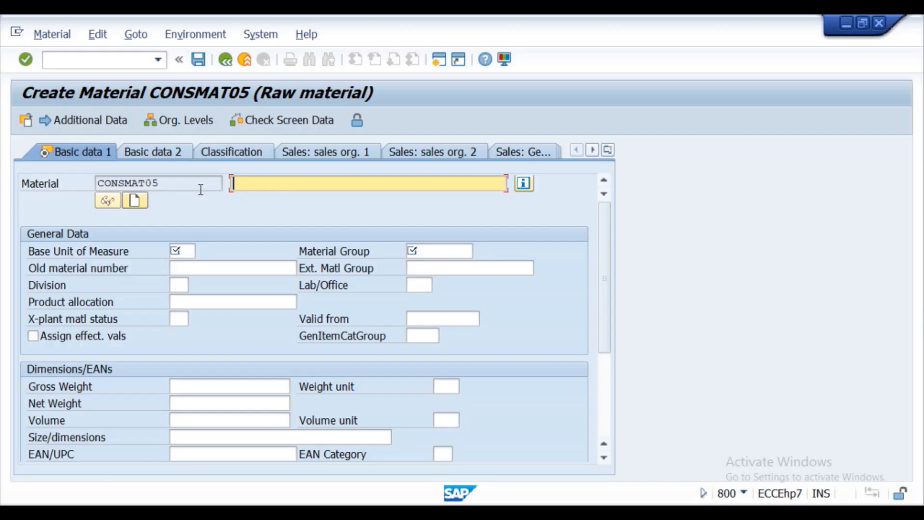
- Enter description CONSMAT05, base unit EA and material group 0001 on Basic data 1
left_click_drag(174, 188, 94, 185)
key("ctrl+c")
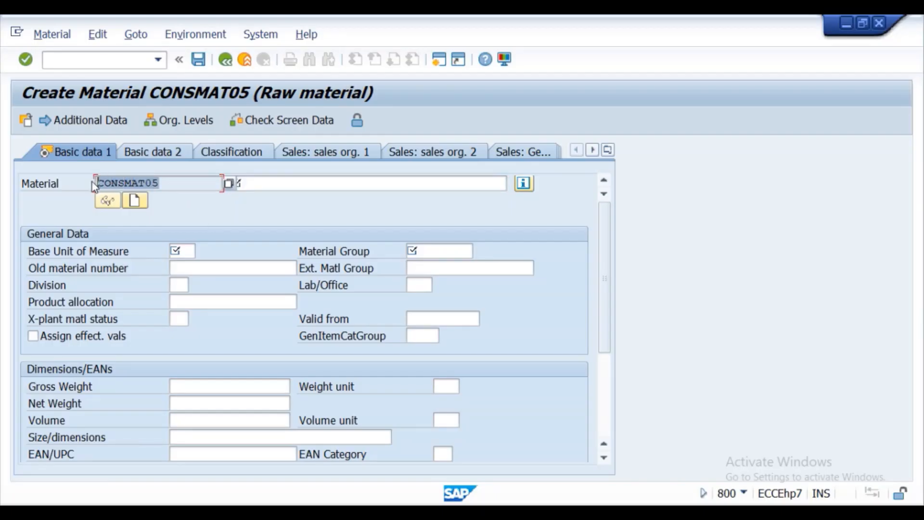
left_click(312, 187)
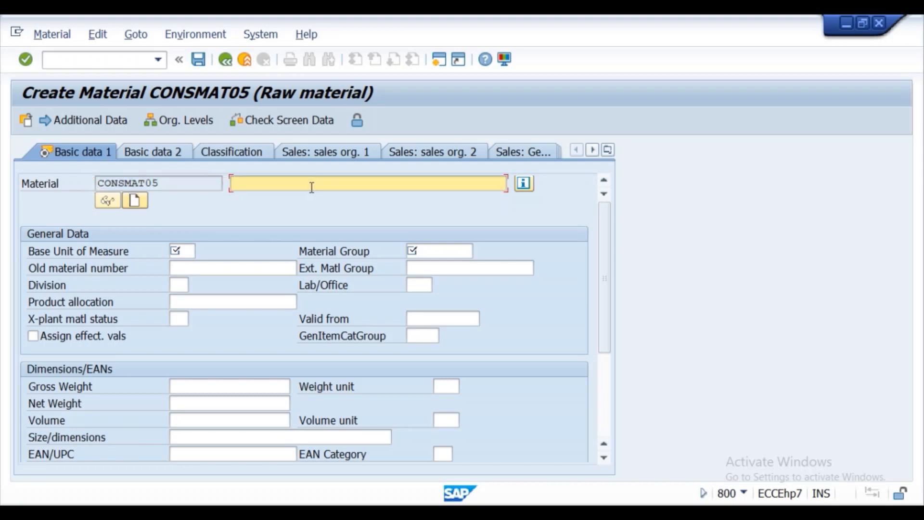
key("ctrl+v")
left_click(185, 250)
left_click(185, 251)
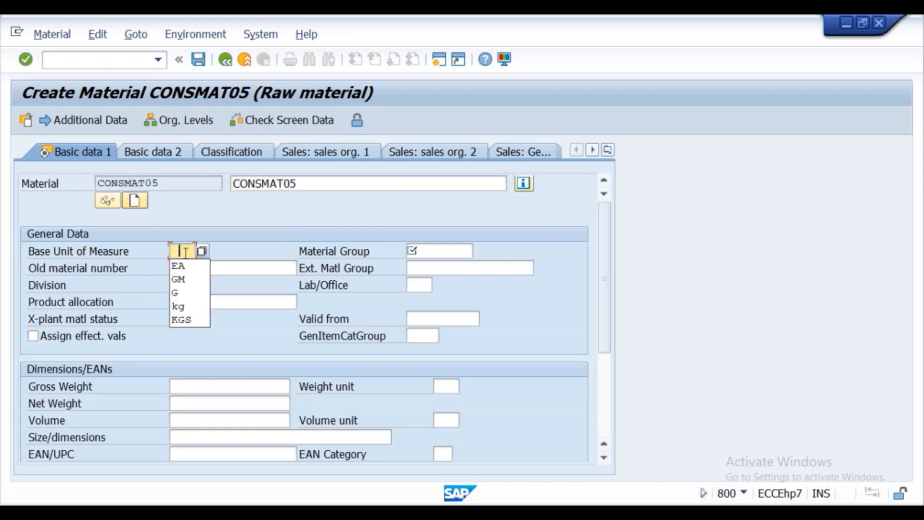
left_click(192, 264)
left_click(441, 255)
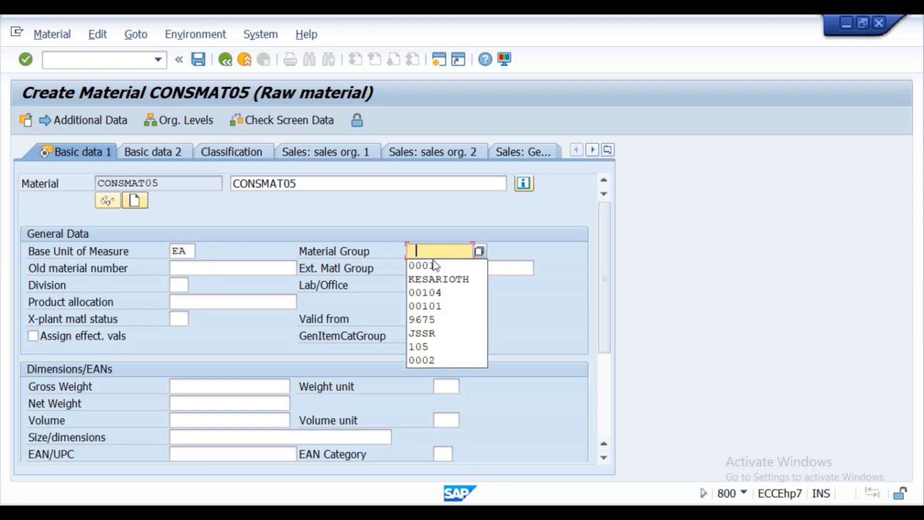
left_click(424, 264)
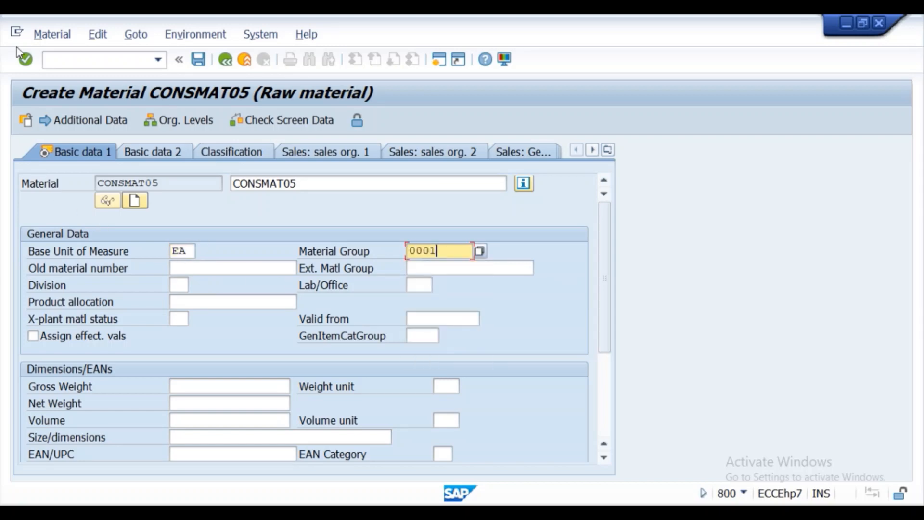
left_click(27, 60)
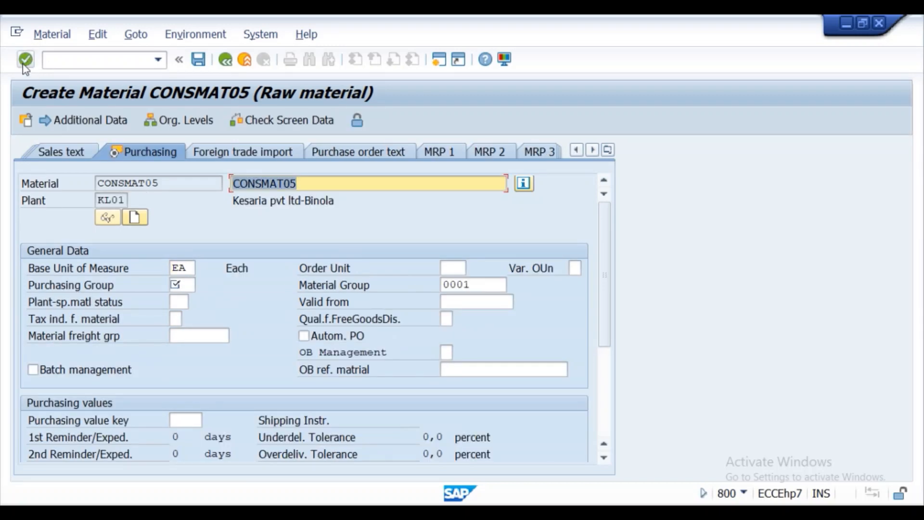
- Set purchasing group 001 on the Purchasing view and continue to plant storage data
left_click(24, 64)
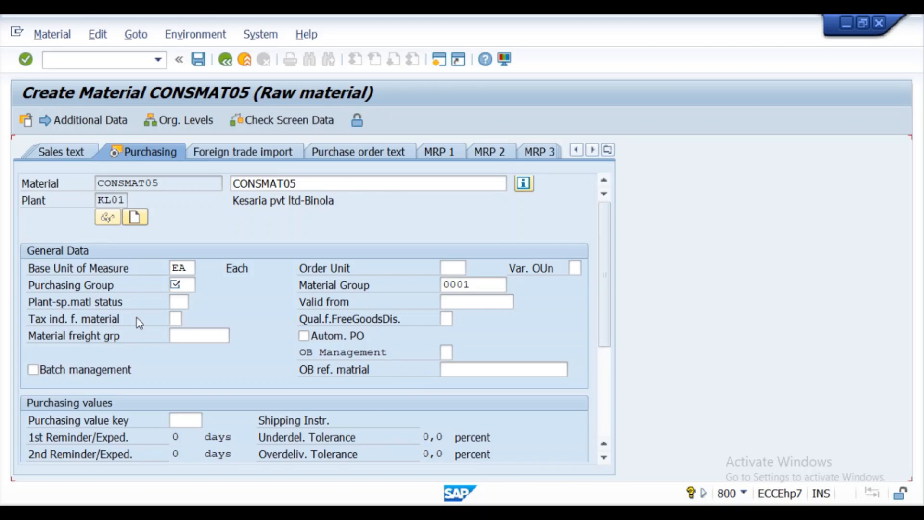
left_click(184, 288)
left_click(181, 299)
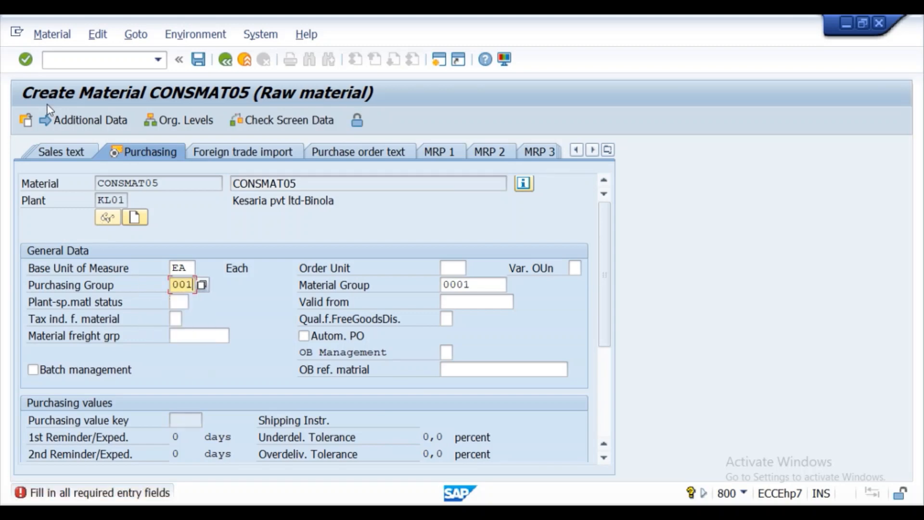
left_click(24, 60)
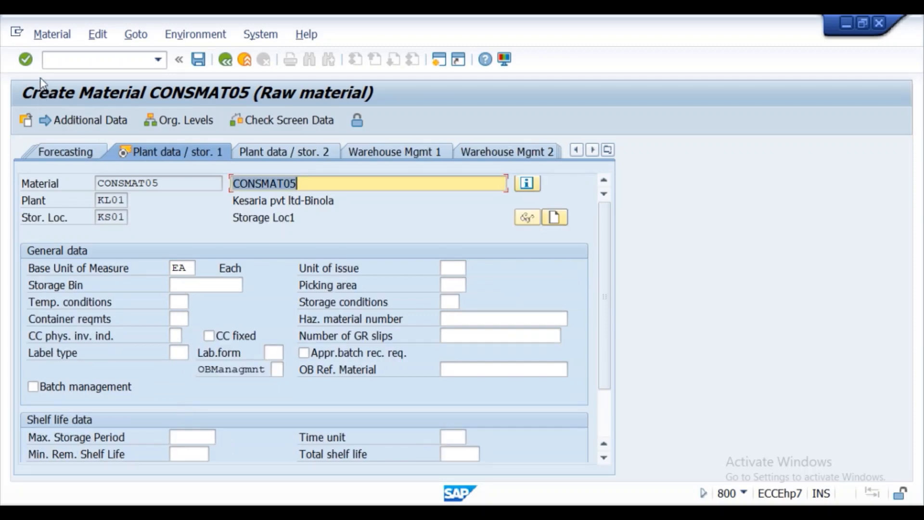
- Set valuation class 3000 and price control V on Accounting 1
left_click(29, 60)
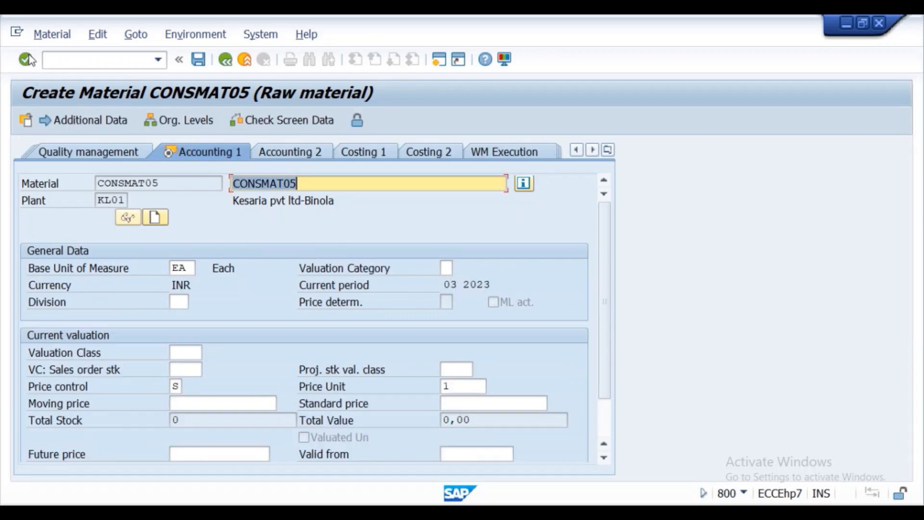
left_click(183, 353)
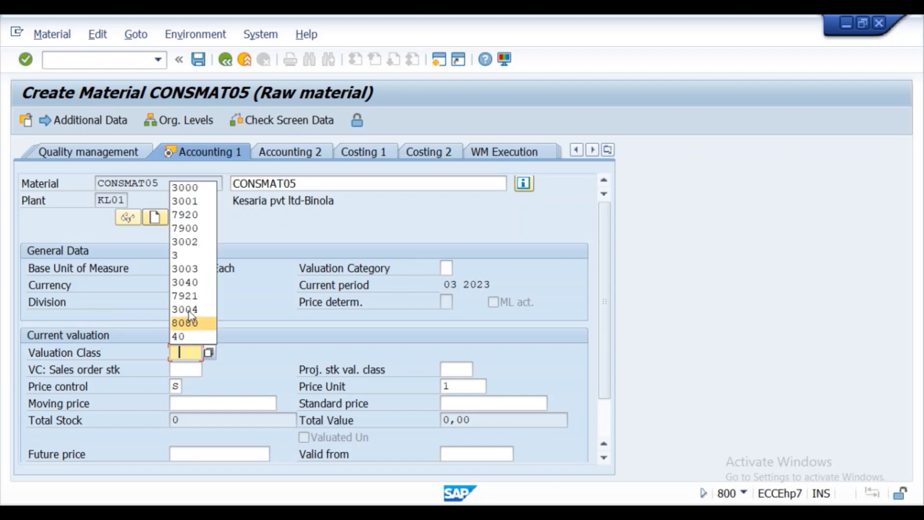
left_click(190, 186)
key("Tab")
key("Tab")
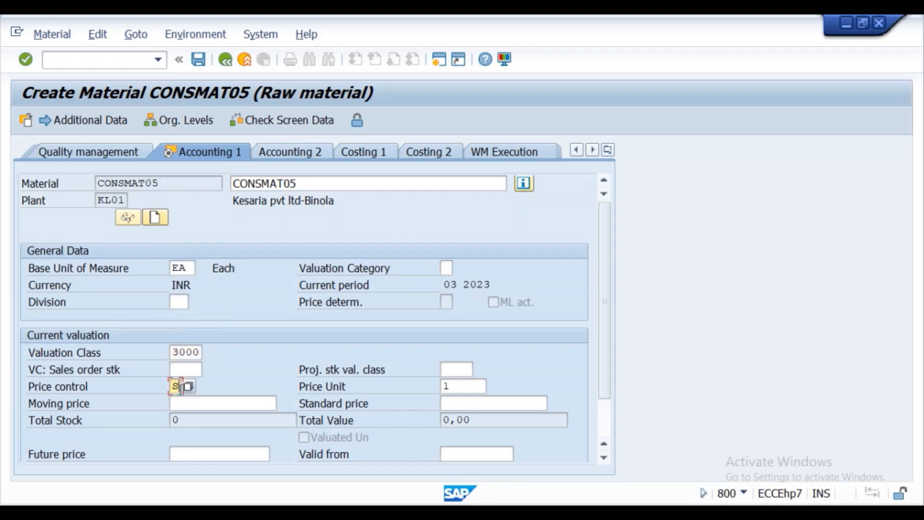
type("V")
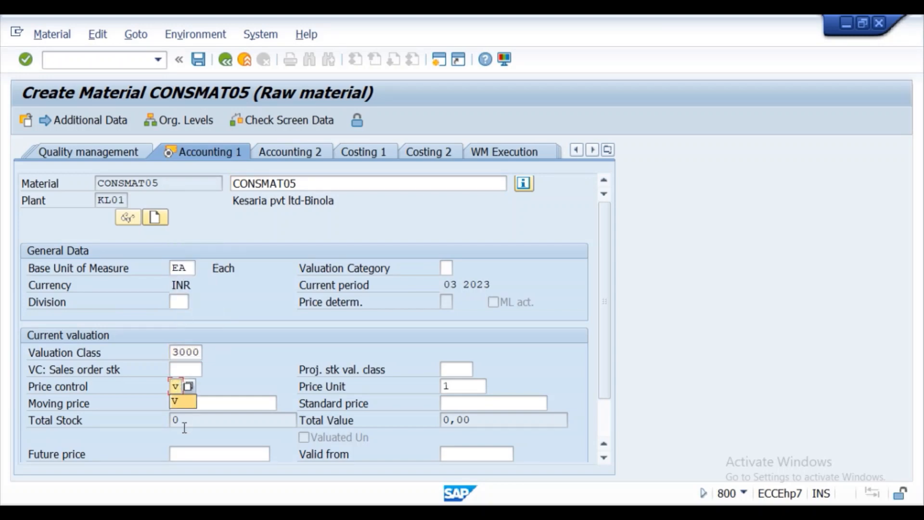
left_click(27, 59)
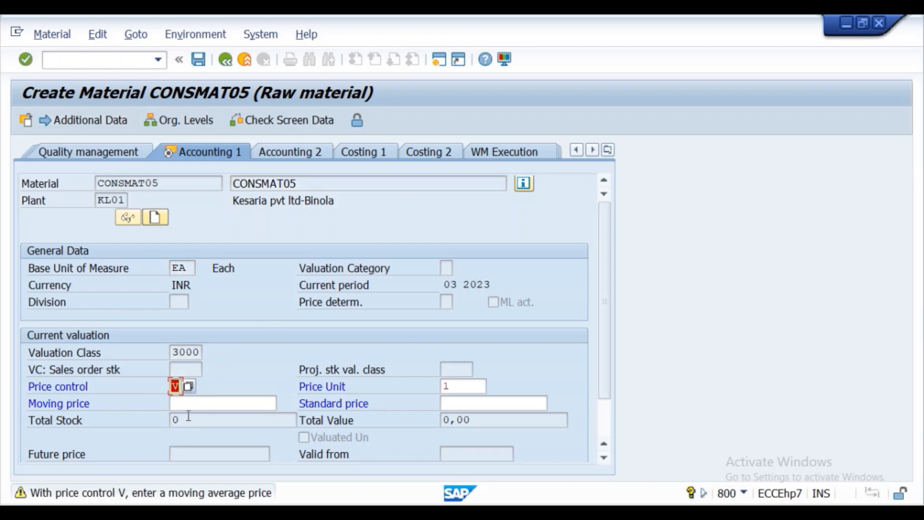
- Enter moving price 599 and save material CONSMAT05
left_click(224, 402)
type("599")
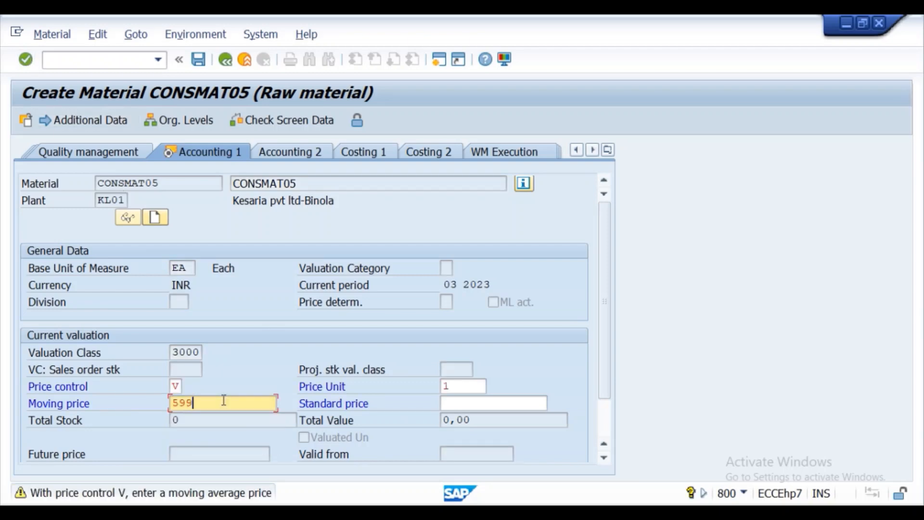
left_click(27, 60)
key("ctrl+s")
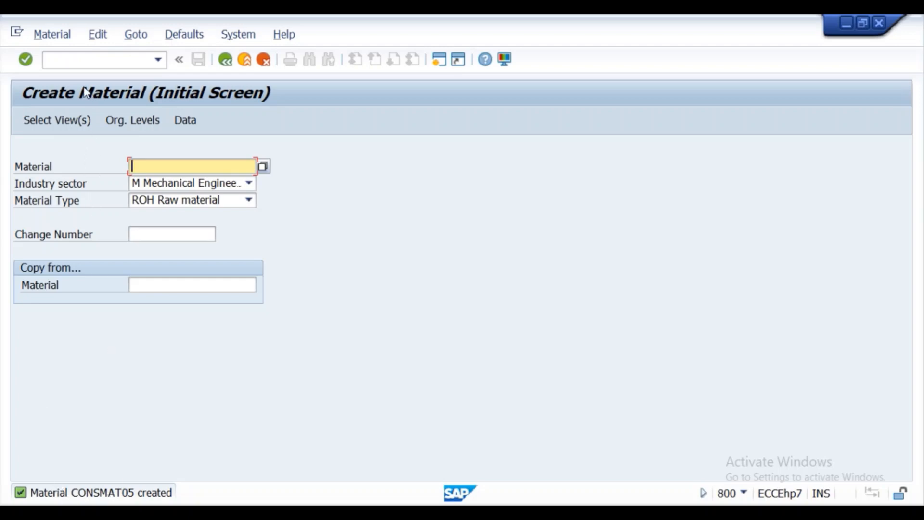
- Start transaction XK01 and enter vendor number consven05
left_click(83, 62)
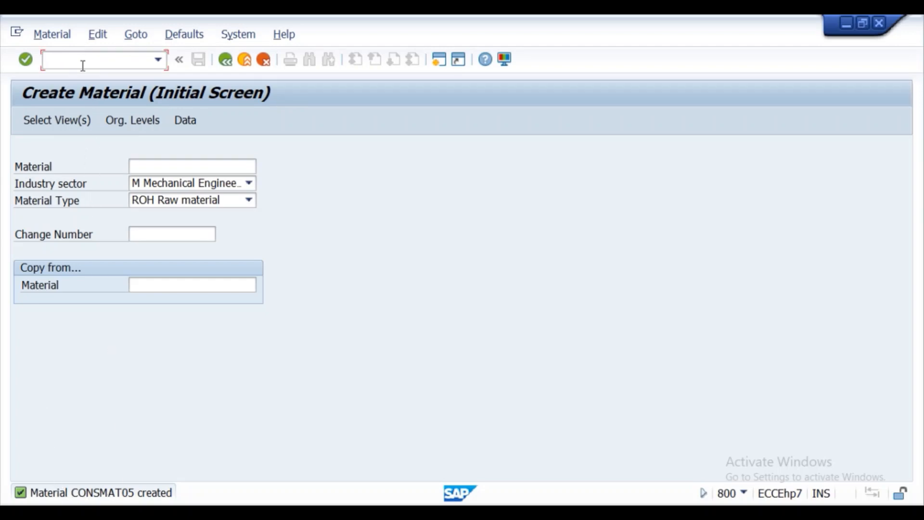
type("/nxk01")
key("Return")
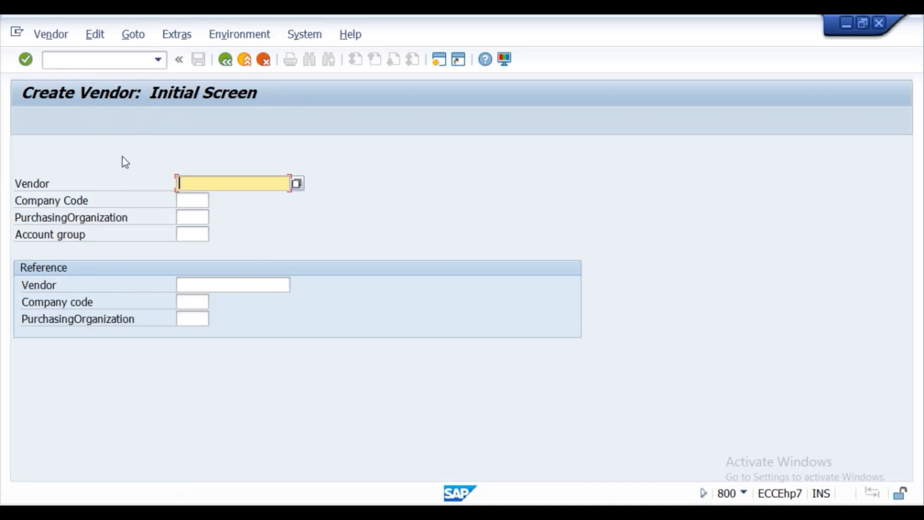
left_click(178, 187)
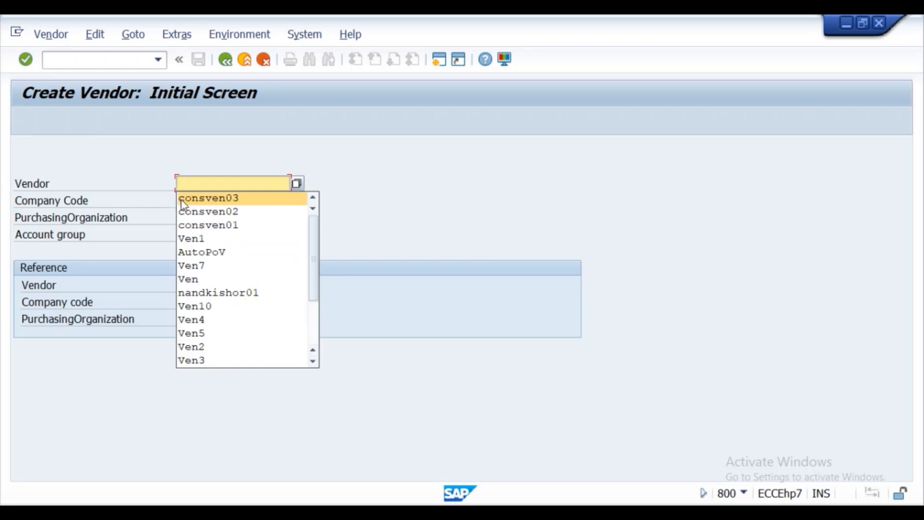
left_click(184, 199)
key("BackSpace")
type("5")
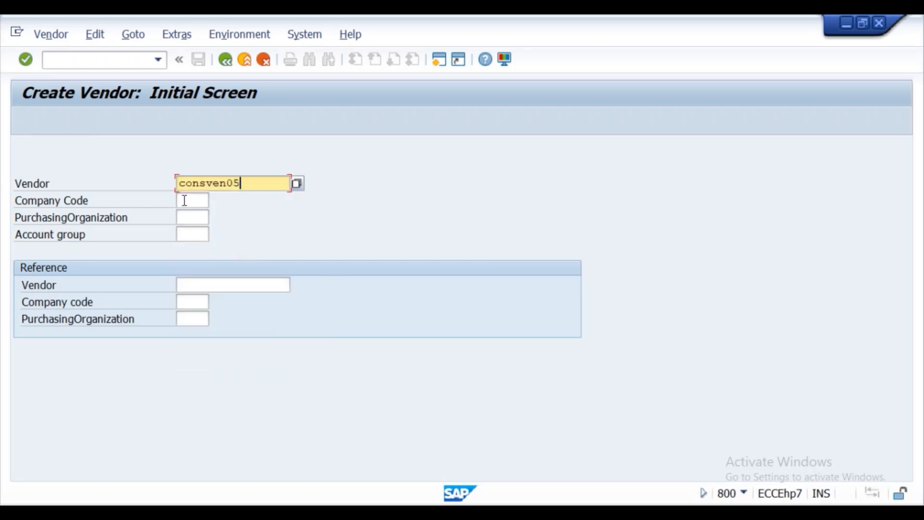
- Set company code krip, purchasing organization krp1 and account group 0001 Vendors
left_click(185, 200)
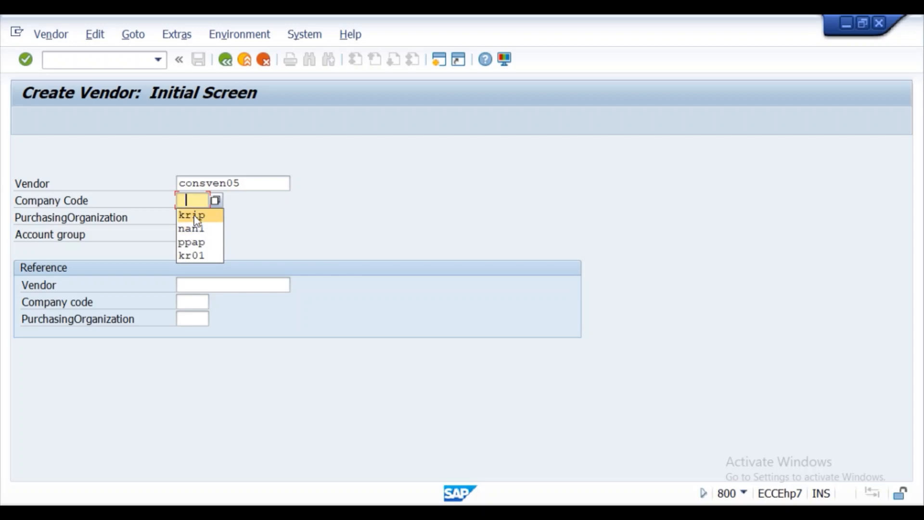
left_click(195, 215)
left_click(195, 216)
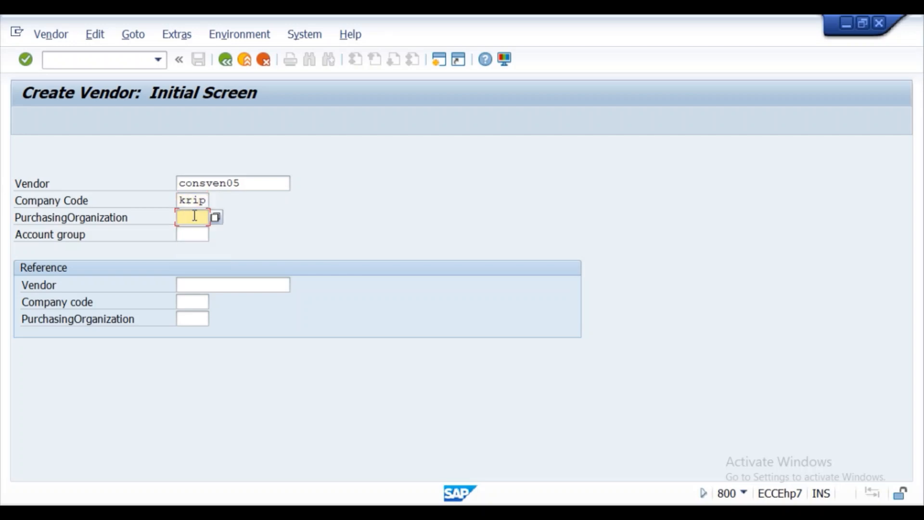
left_click(193, 231)
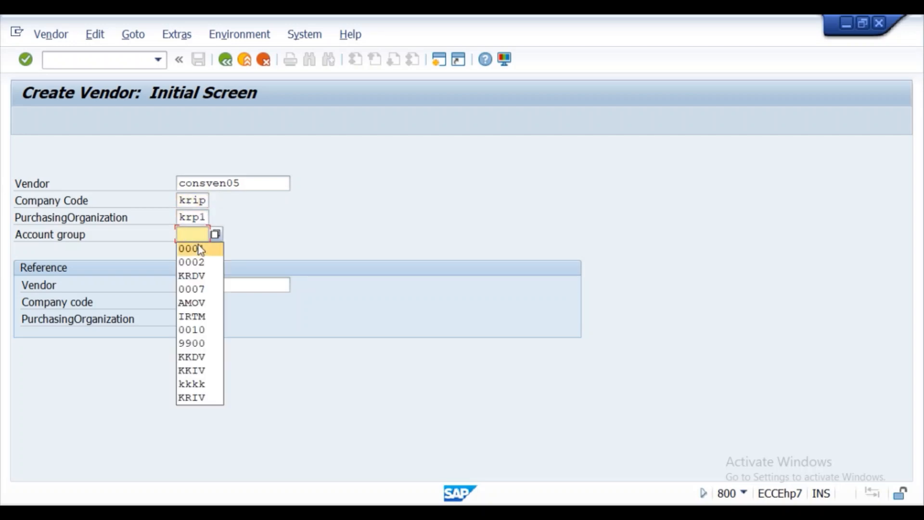
left_click(215, 235)
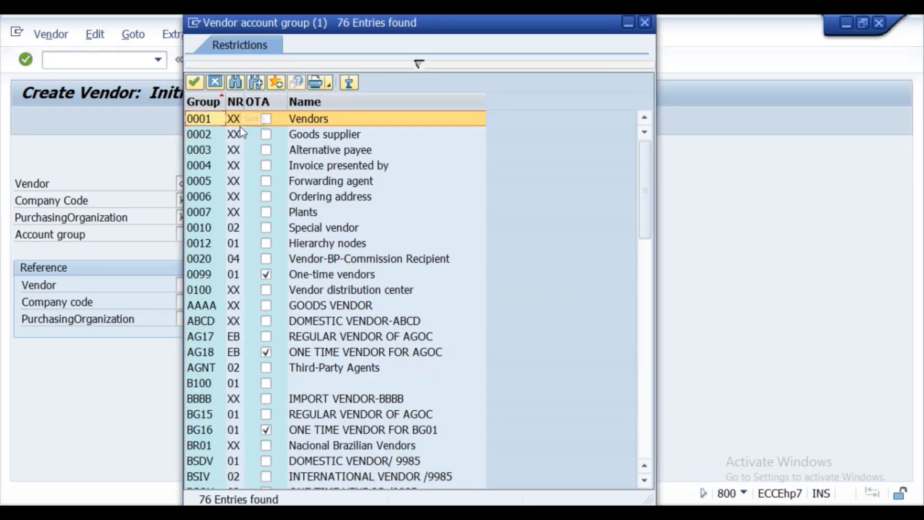
double_click(235, 121)
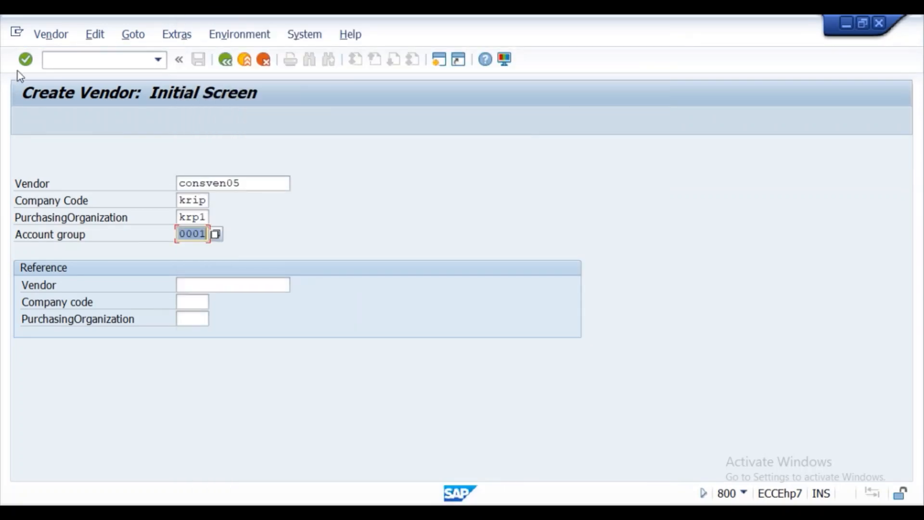
- On the Address screen set title Company and vendor name CONSVEN05
left_click(27, 59)
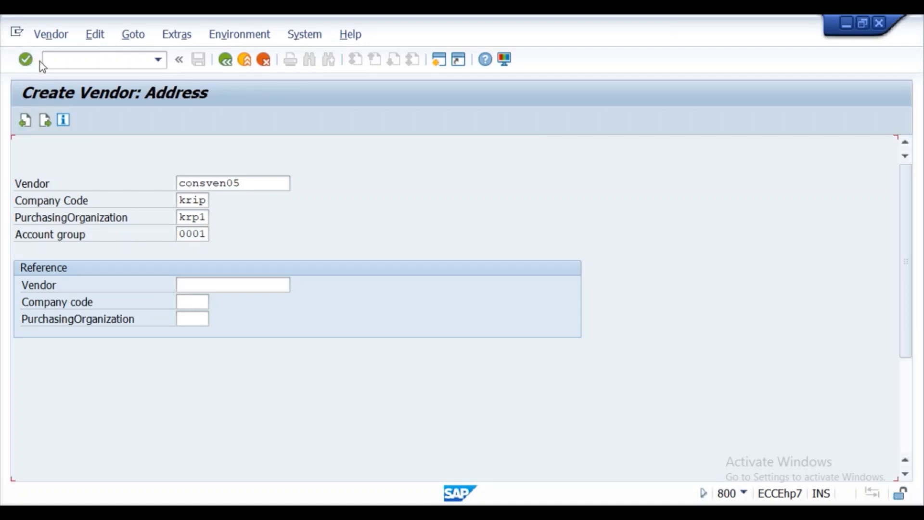
left_click(186, 217)
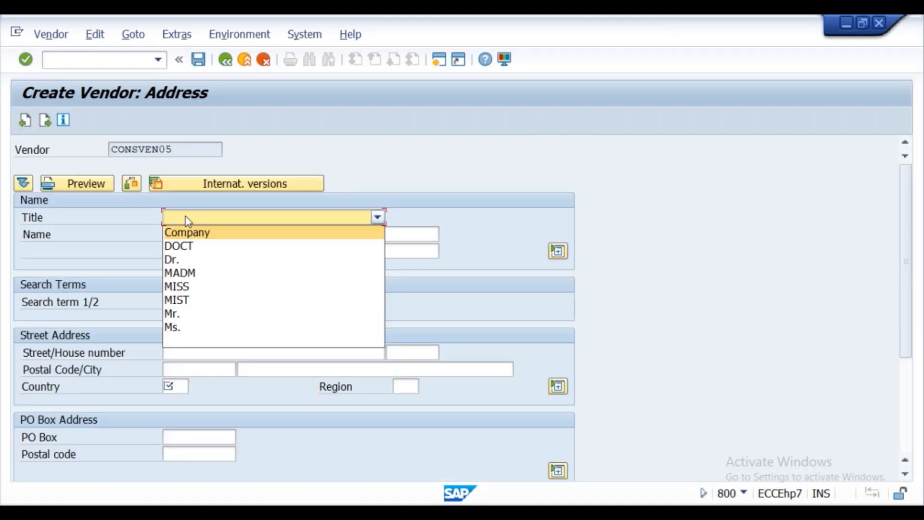
left_click(193, 230)
left_click(193, 231)
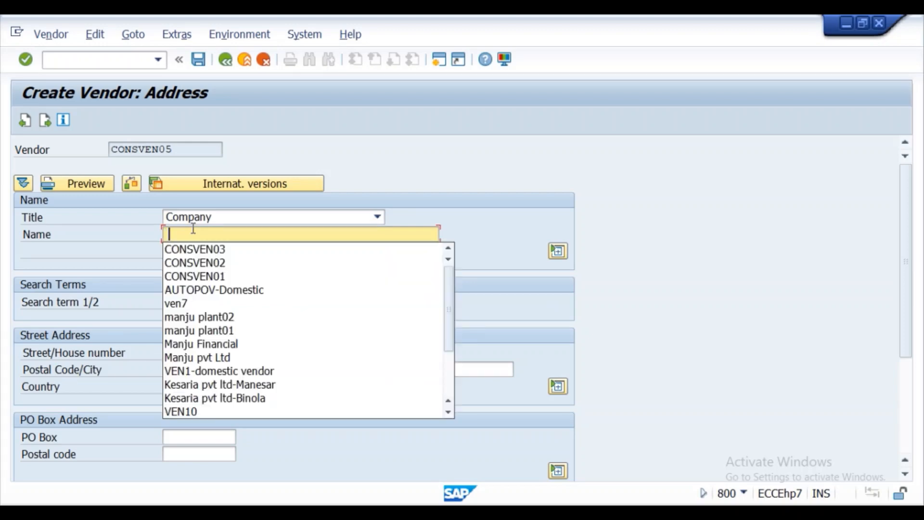
left_click(198, 253)
left_click(200, 253)
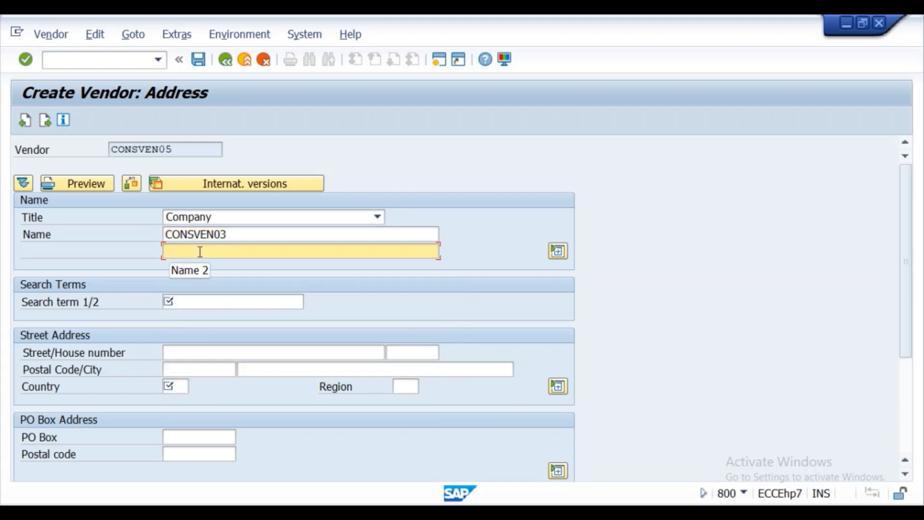
left_click(236, 233)
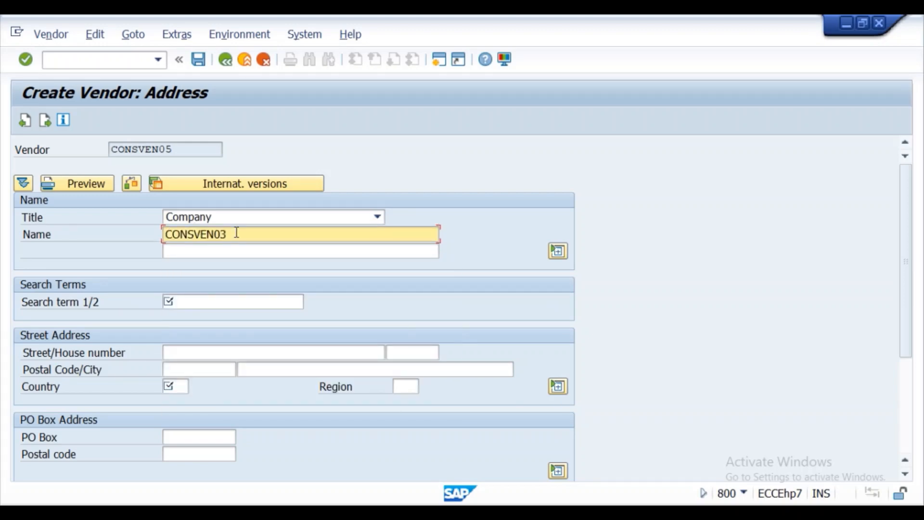
key("BackSpace")
type("5")
- Enter search term CONSMAT05, street 1234, postal code 201015 and country in, then continue
left_click(213, 301)
type("CONSMAT05")
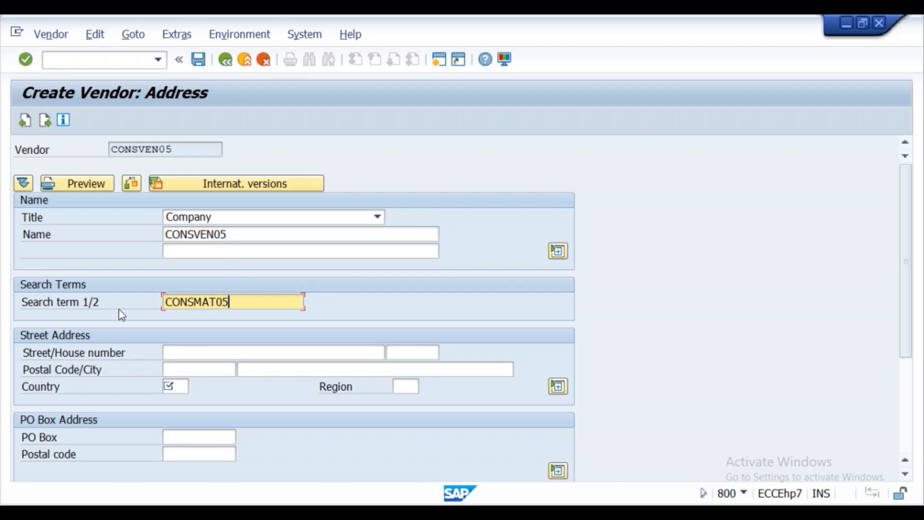
left_click(174, 354)
type("1234")
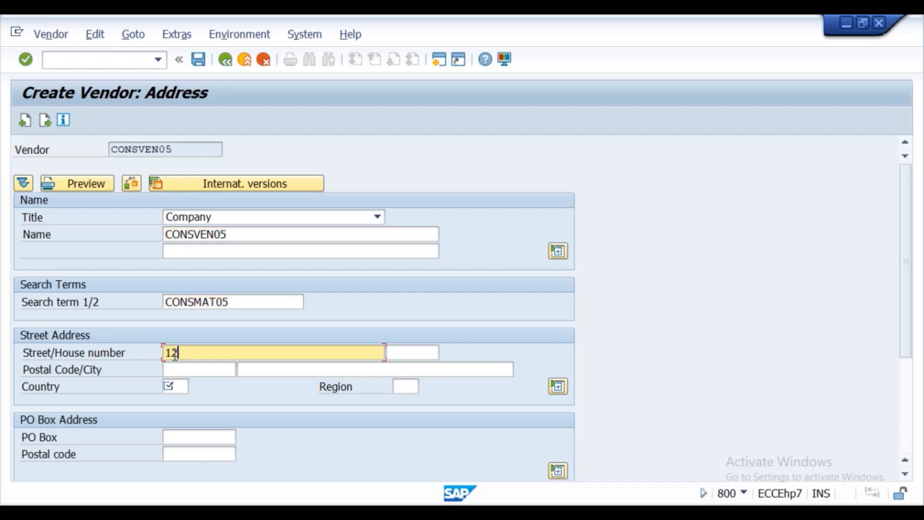
left_click(172, 369)
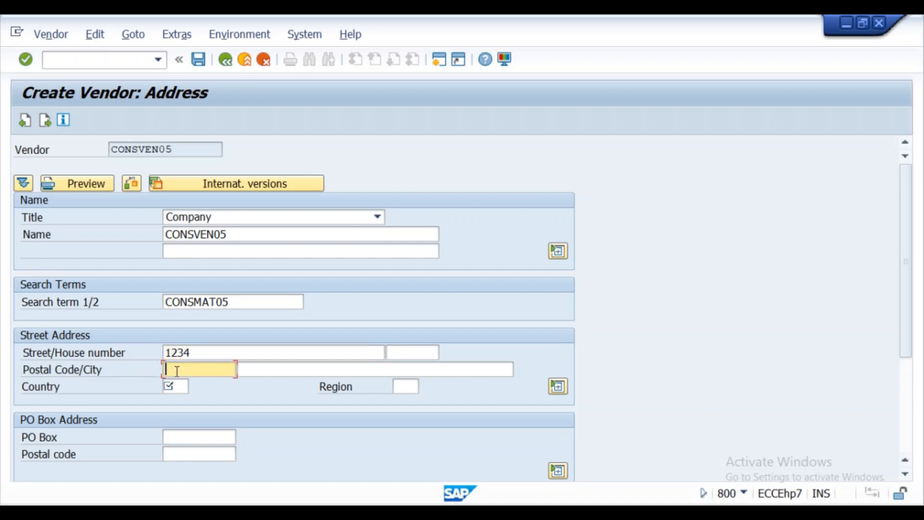
type("201015")
scroll(174, 373, "down", 1)
left_click(175, 379)
key("BackSpace")
key("BackSpace")
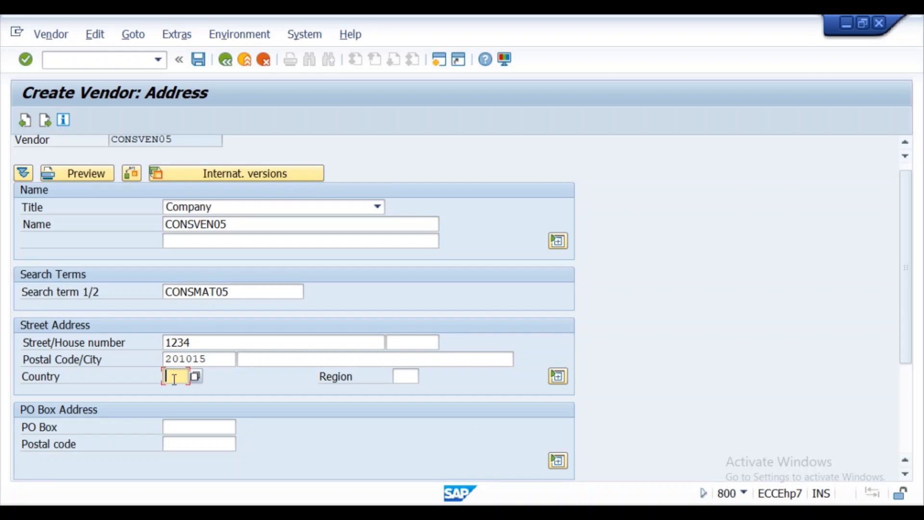
type("in")
left_click(27, 61)
left_click(27, 60)
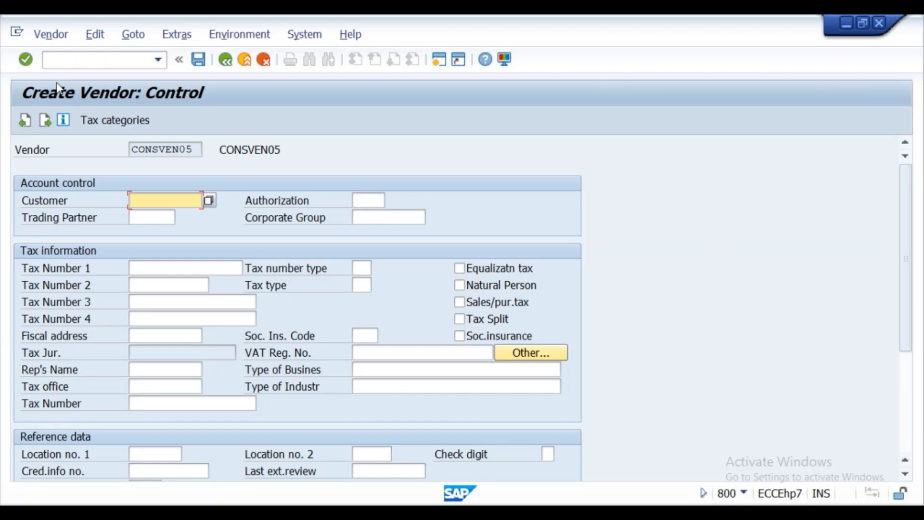
- Enter reconciliation account 160000 and cash management group A1 in the accounting data
left_click(26, 60)
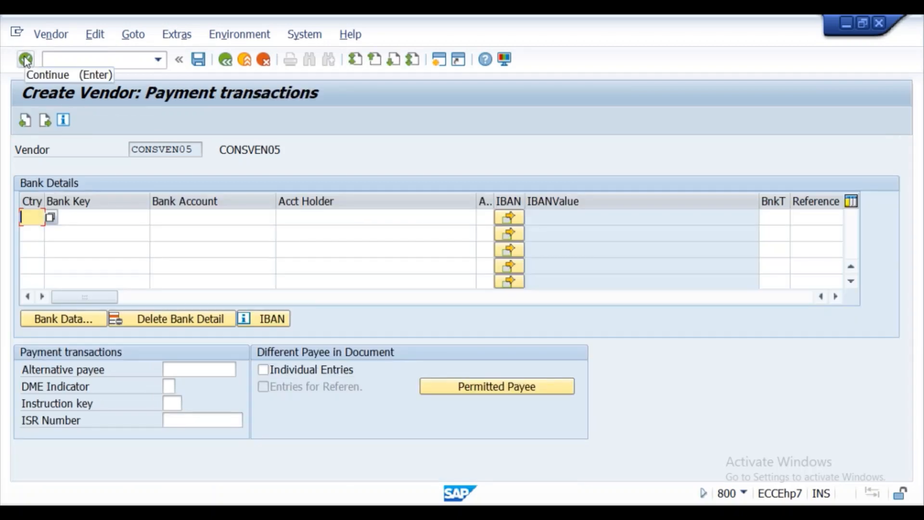
left_click(27, 61)
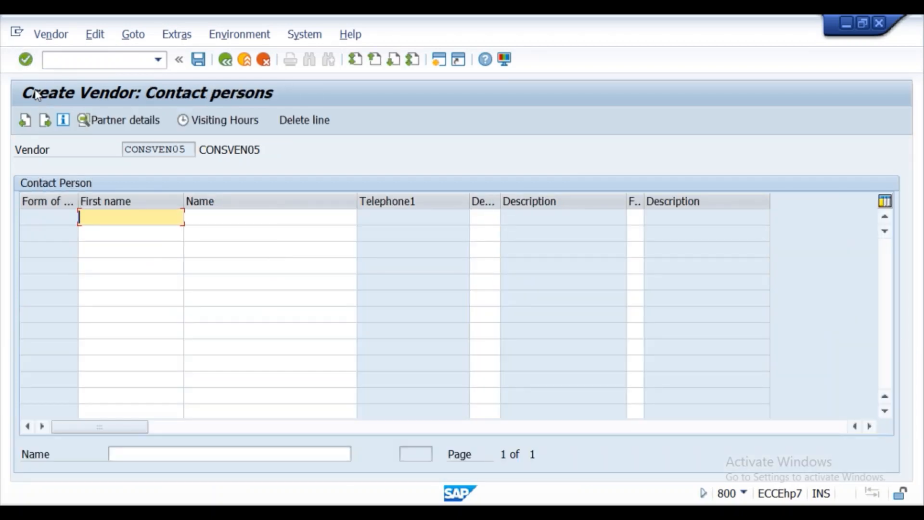
left_click(26, 60)
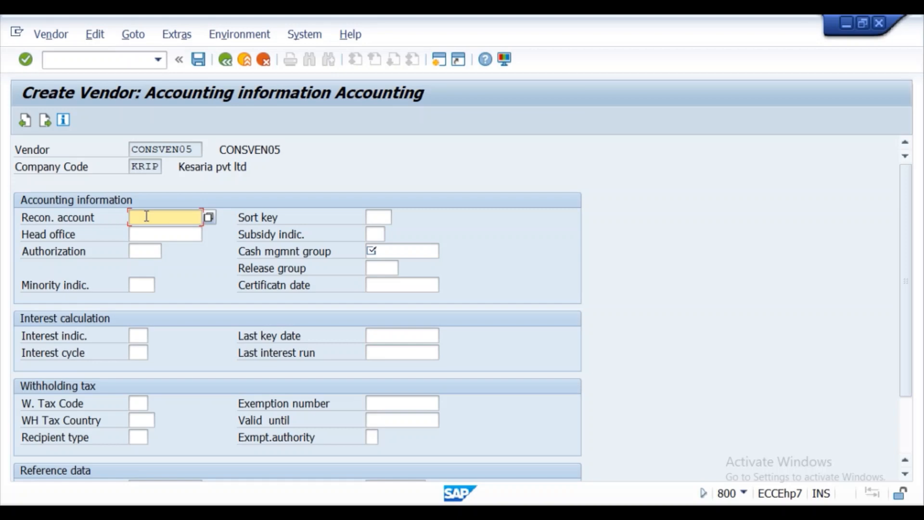
type("160000")
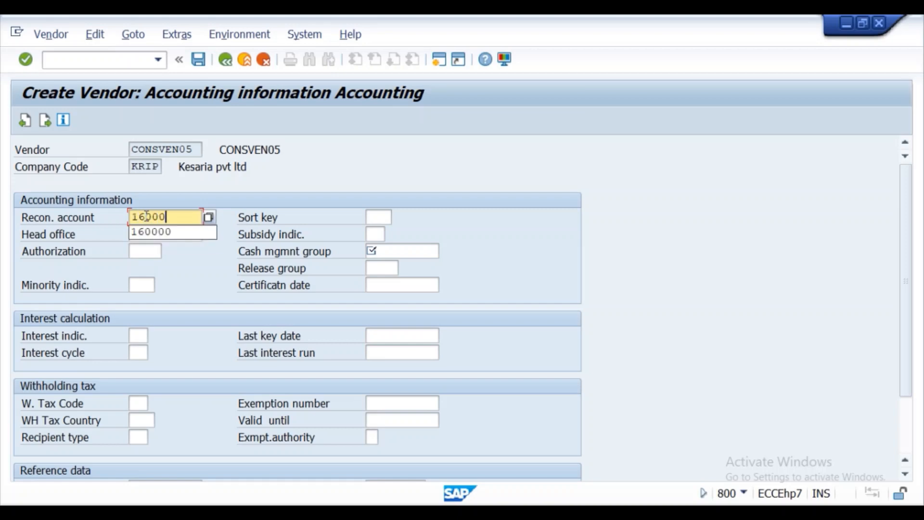
left_click(419, 252)
type("A")
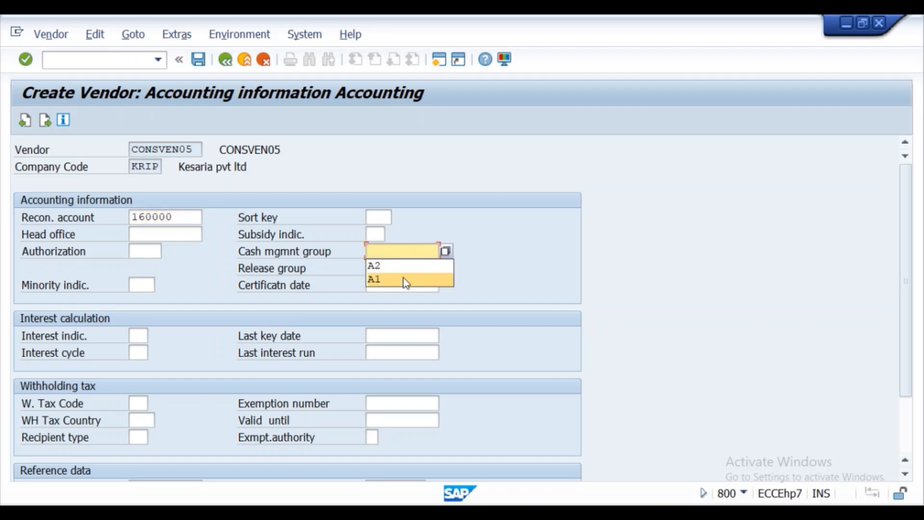
left_click(402, 279)
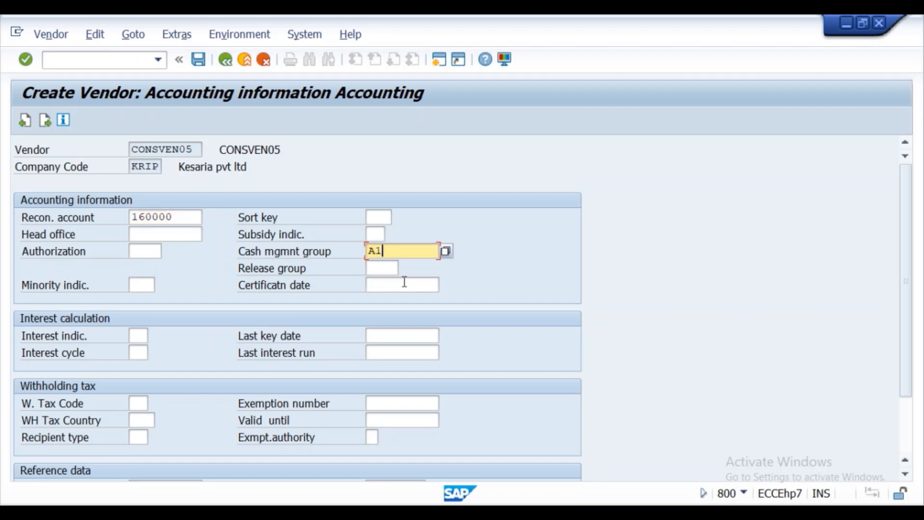
left_click(25, 59)
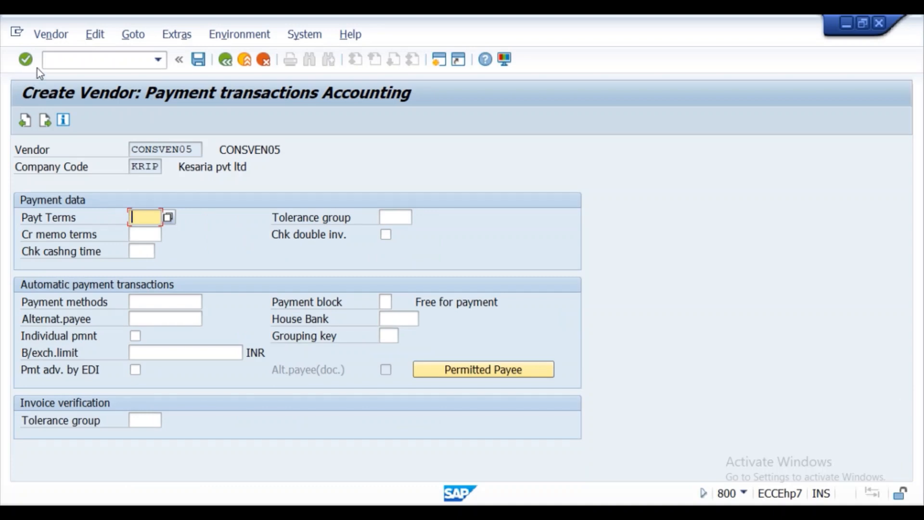
- Set order currency INR, save vendor CONSVEN05, and switch back to the Word notes
left_click(25, 60)
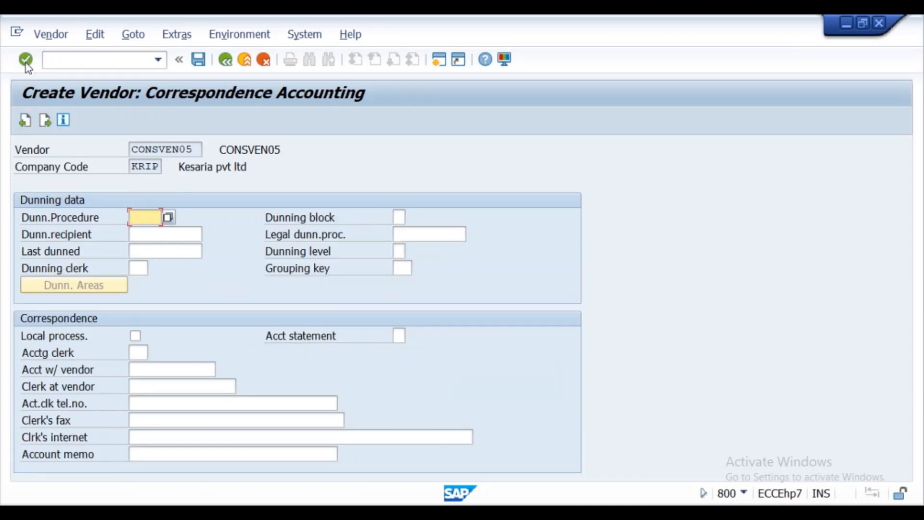
left_click(25, 61)
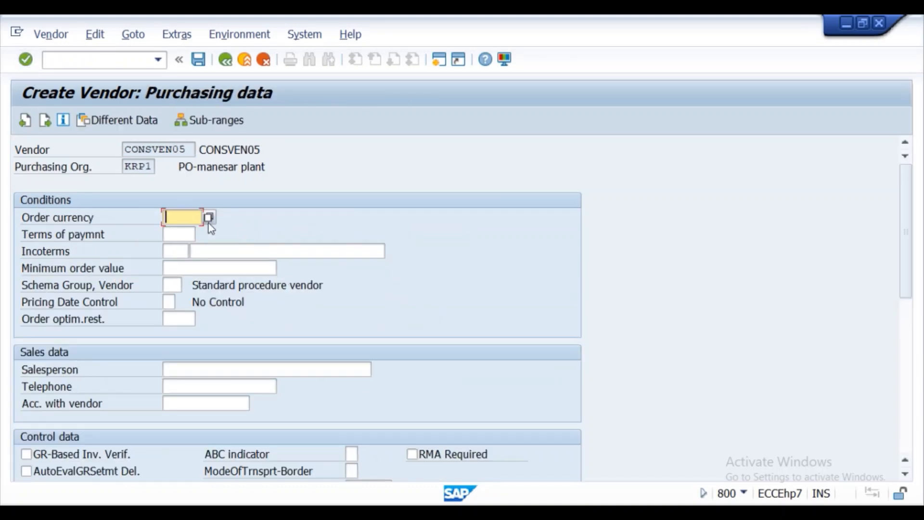
left_click(188, 221)
left_click(182, 233)
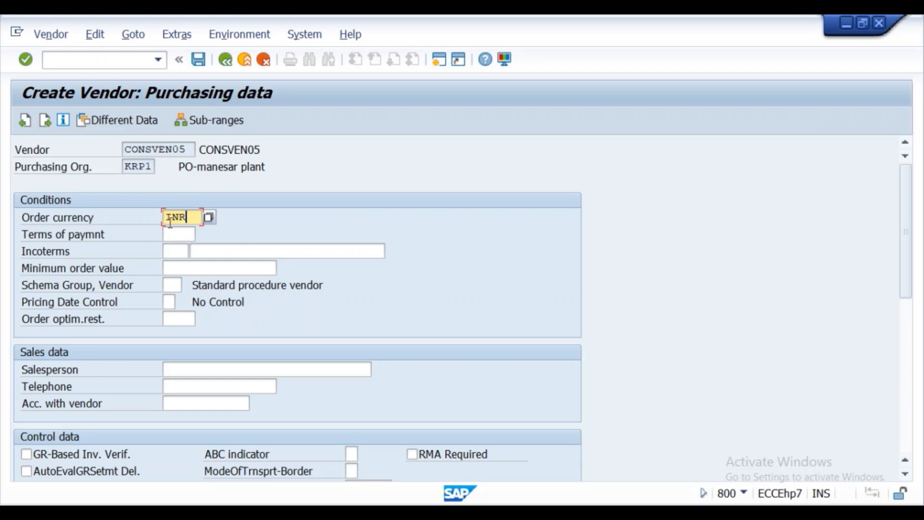
left_click(29, 62)
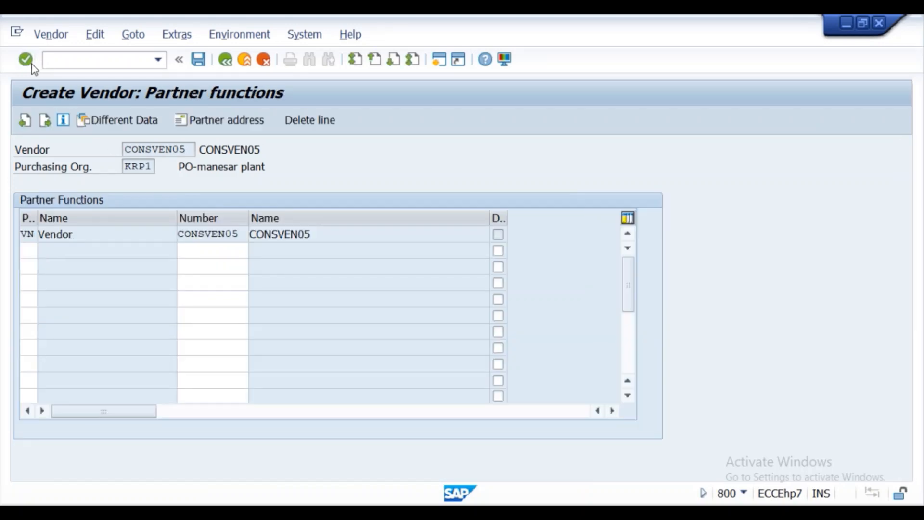
left_click(29, 63)
left_click(255, 345)
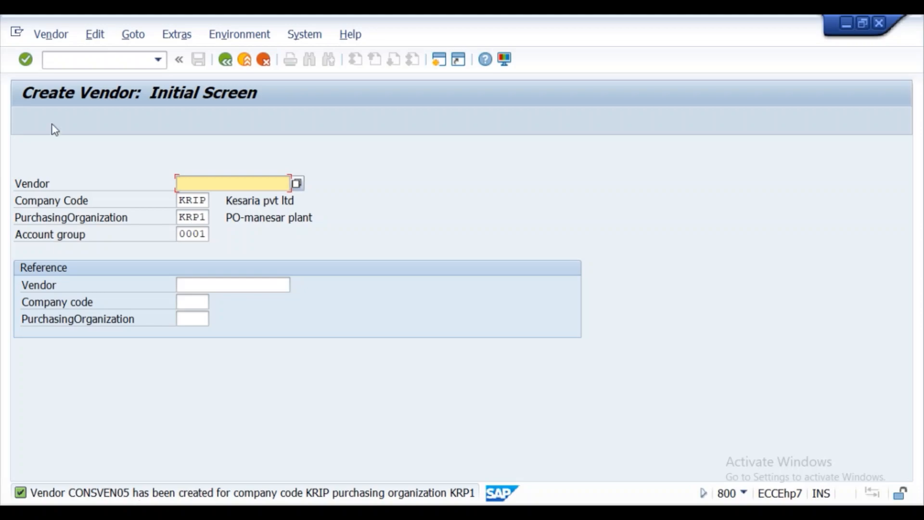
key("alt+Tab")
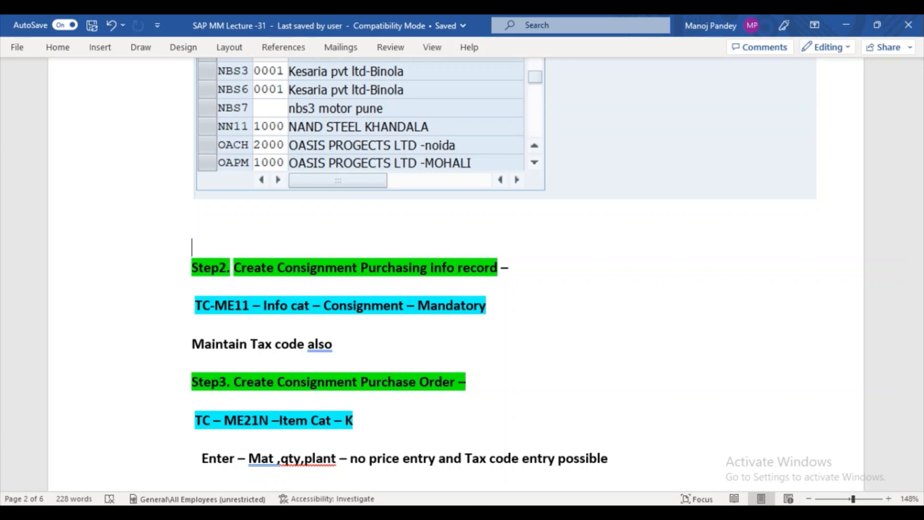
- Return to SAP and run transaction ME11 to create an info record for CONSVEN05 / CONSMAT05
mouse_move(480, 504)
left_click(452, 482)
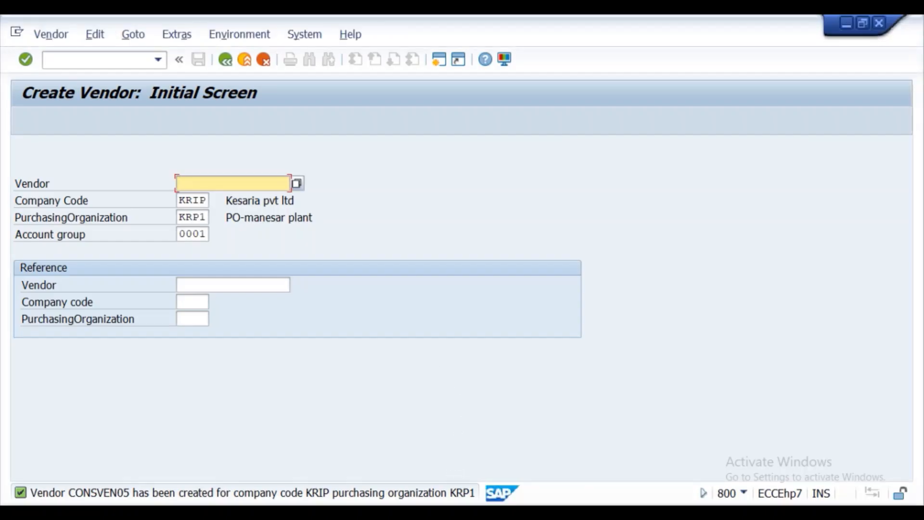
left_click(63, 63)
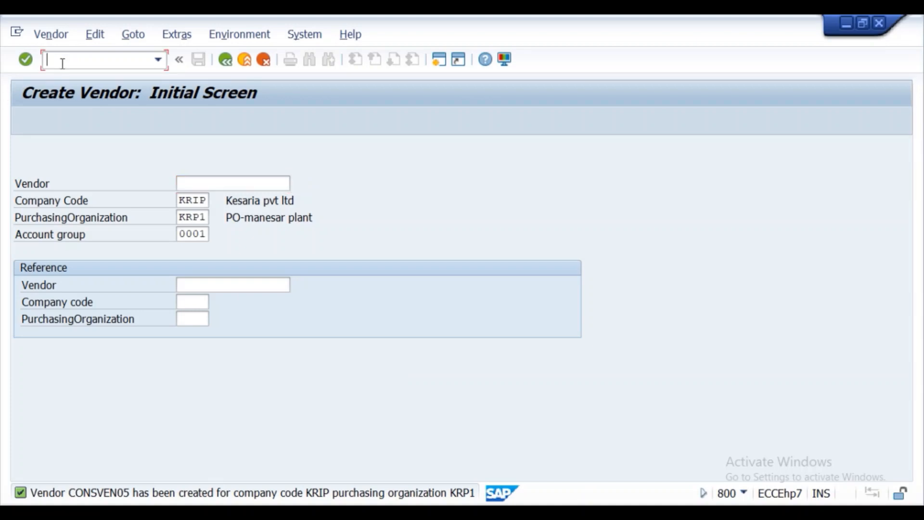
type("m")
type("me")
type("11")
key("Return")
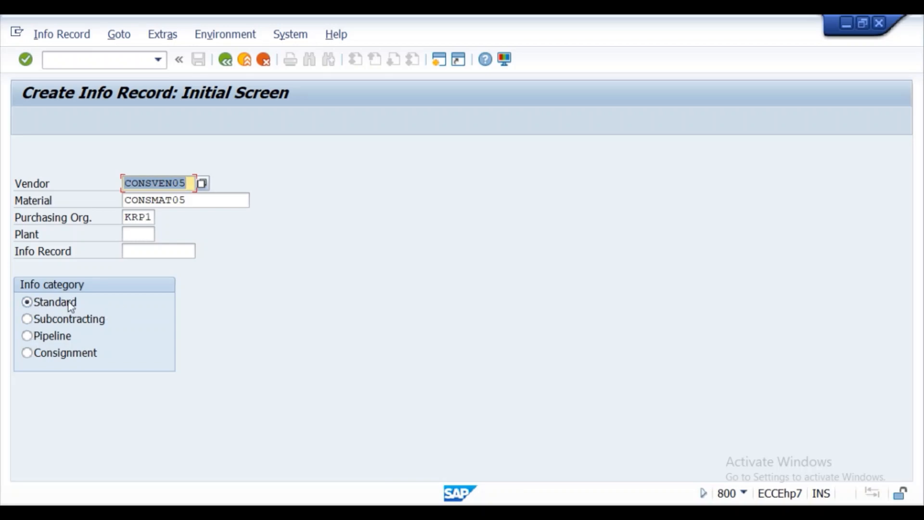
- Choose the Consignment category with plant KL01 and continue to Purch. Organization Data 1
left_click(27, 354)
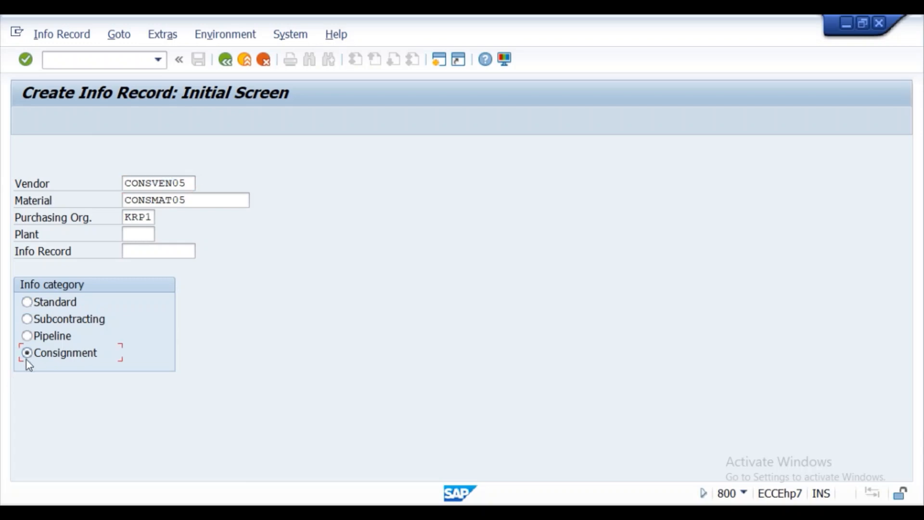
left_click(130, 234)
left_click(129, 248)
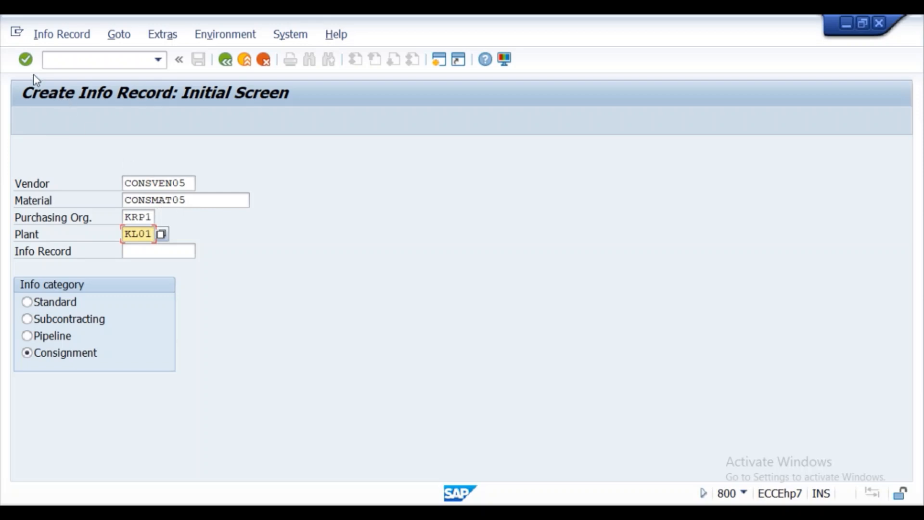
left_click(25, 59)
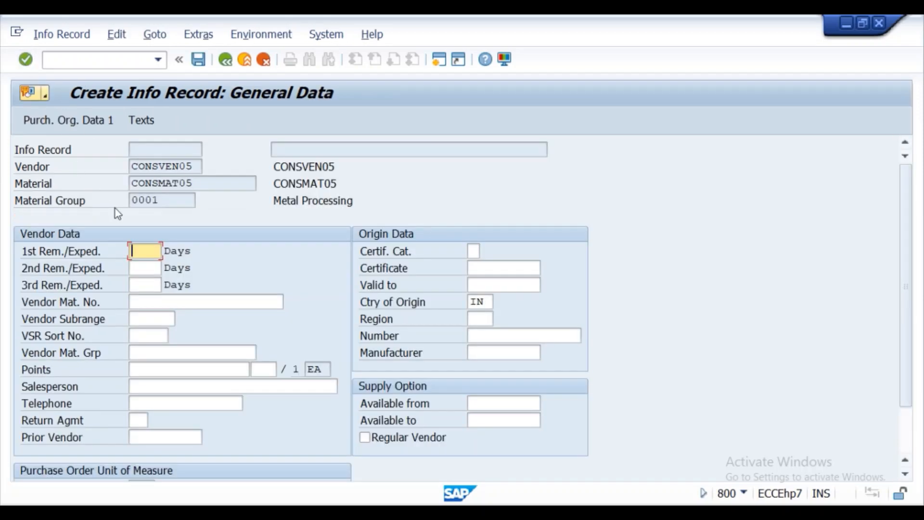
left_click(25, 60)
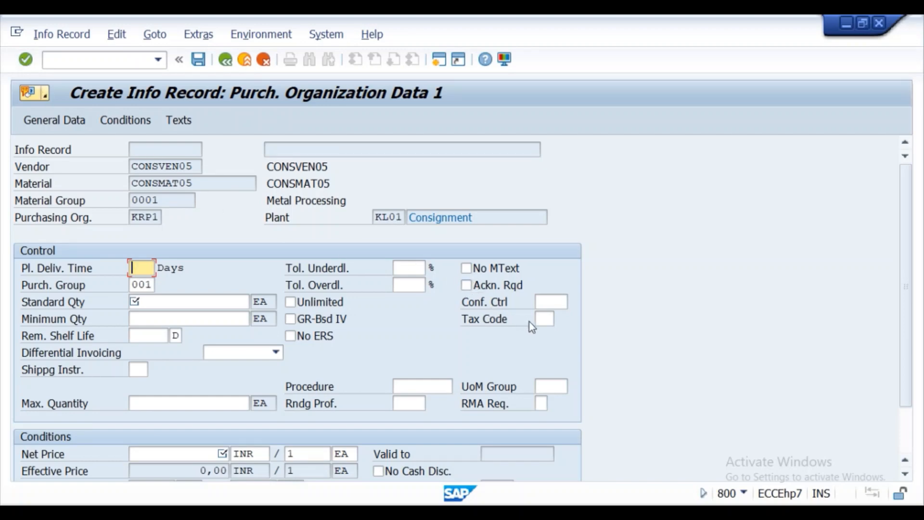
- Pick tax code T3 (Input tax 10%) from the Tax Code value list
left_click(546, 320)
left_click(562, 320)
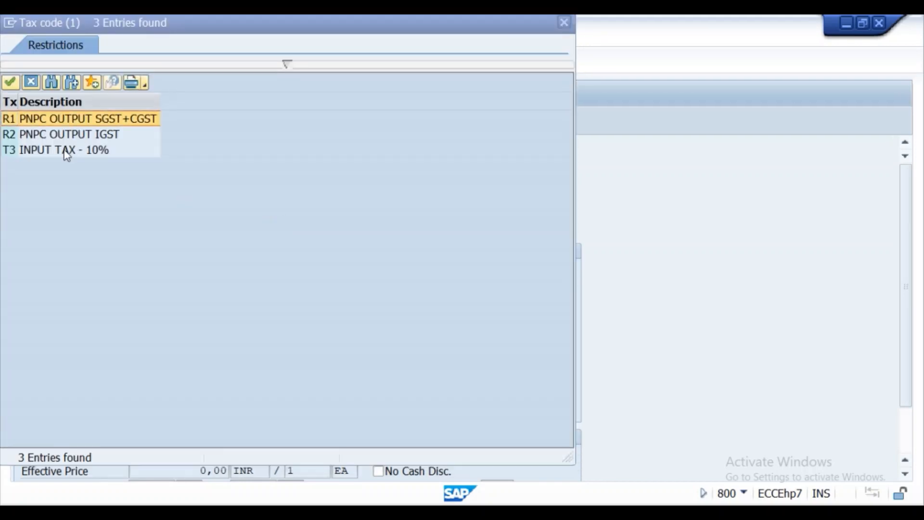
left_click(66, 154)
double_click(67, 154)
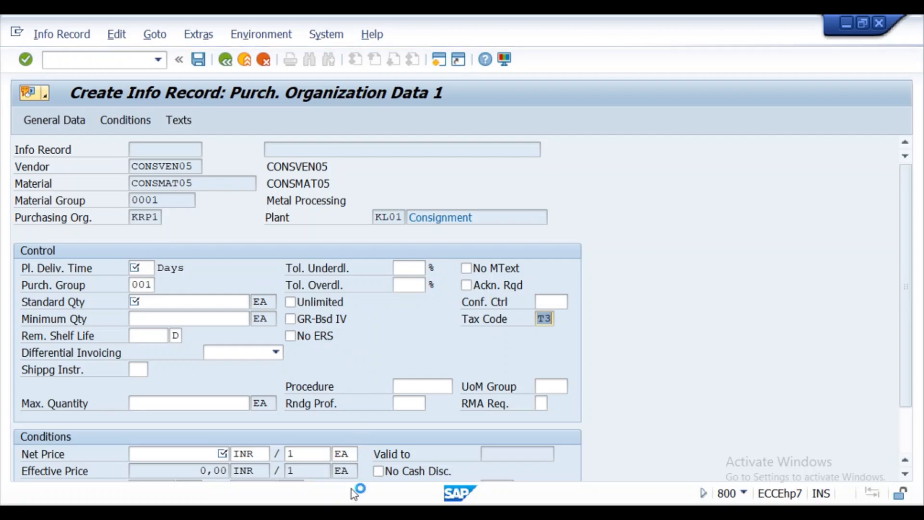
mouse_move(344, 512)
left_click(339, 458)
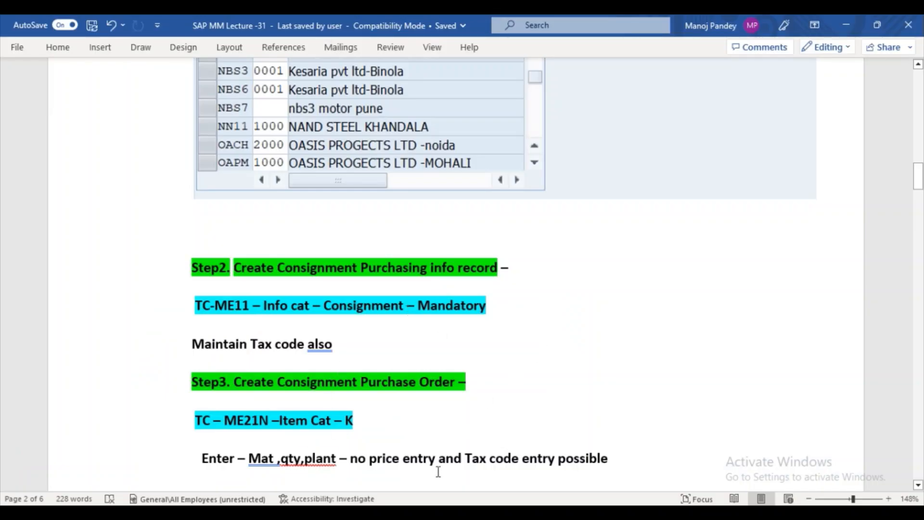
mouse_move(409, 513)
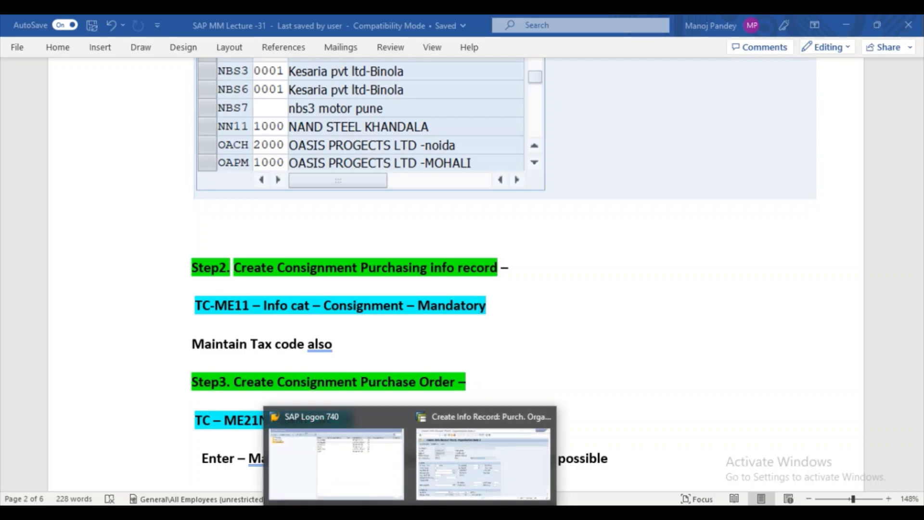
left_click(475, 458)
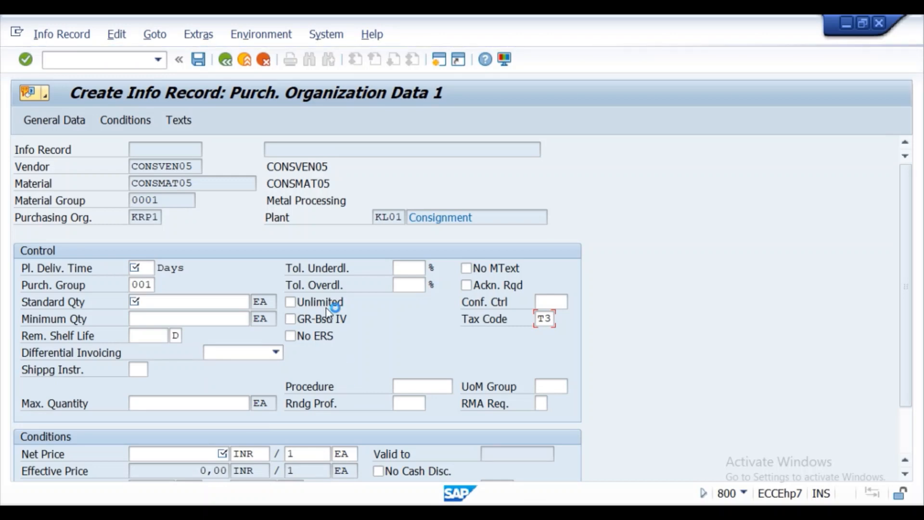
left_click(341, 511)
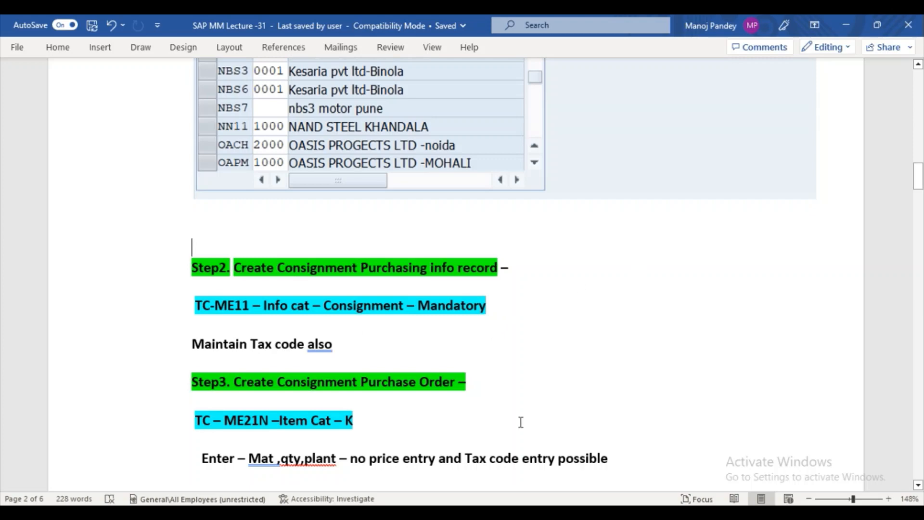
mouse_move(410, 513)
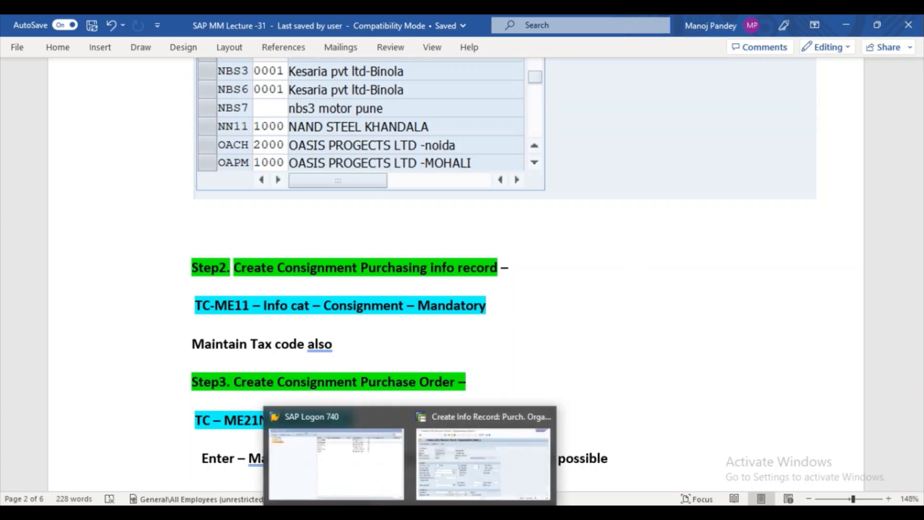
left_click(465, 467)
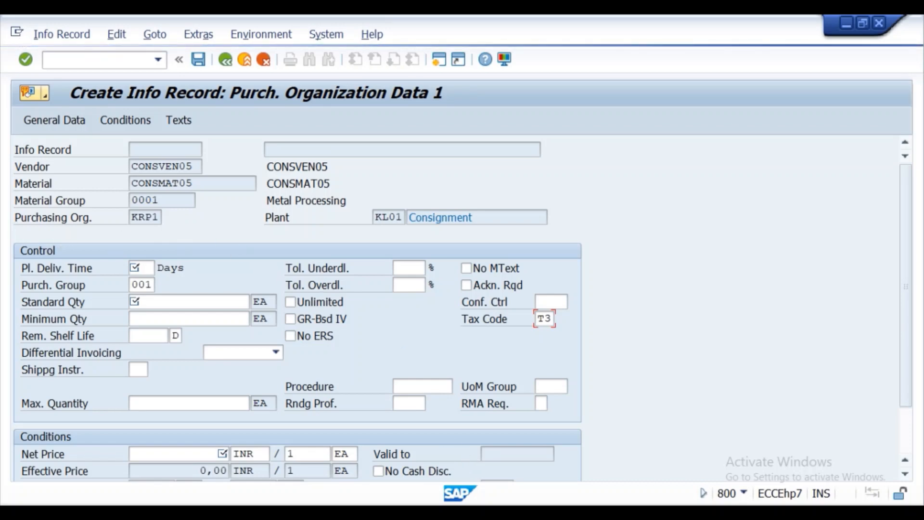
- Create a new session, try ME11 there, then exit to SAP Easy Access with /n
left_click(17, 35)
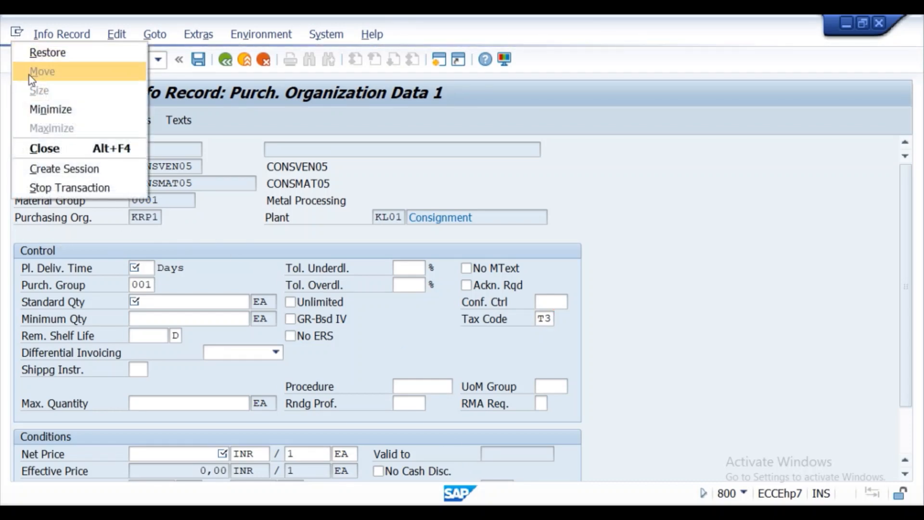
left_click(57, 169)
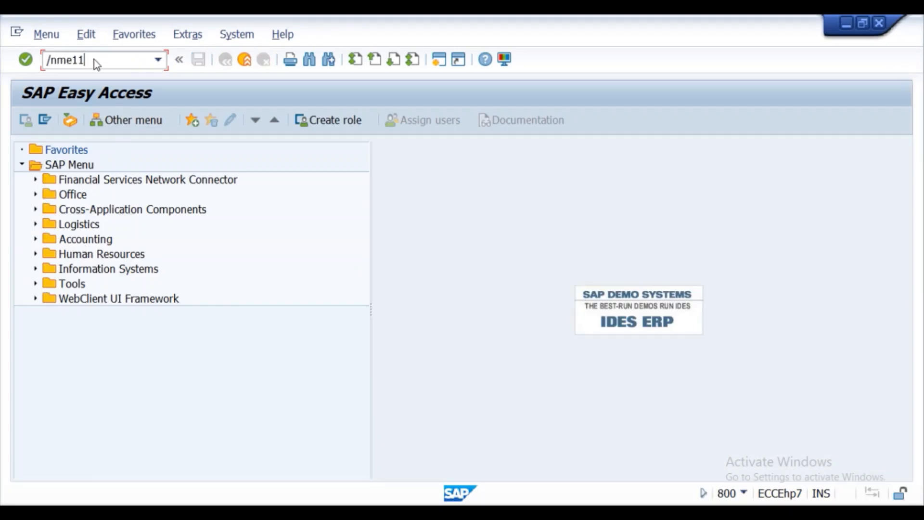
key("Return")
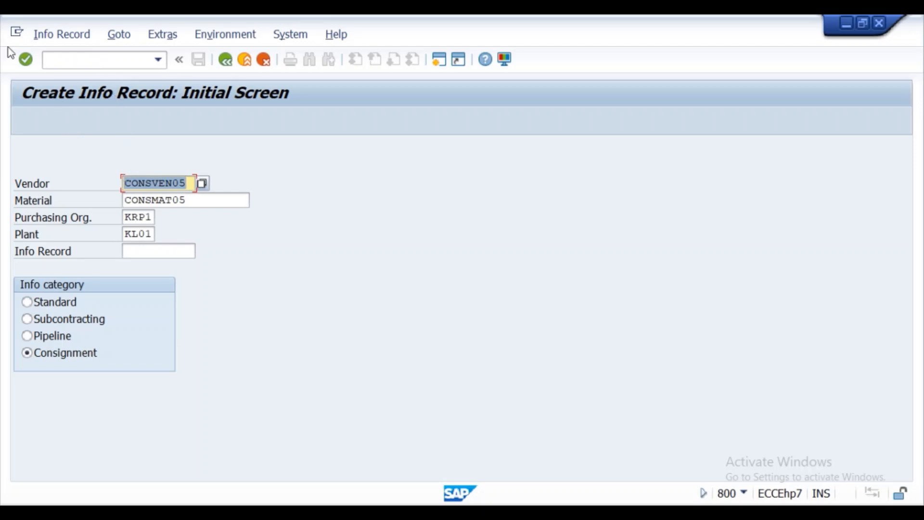
left_click(24, 62)
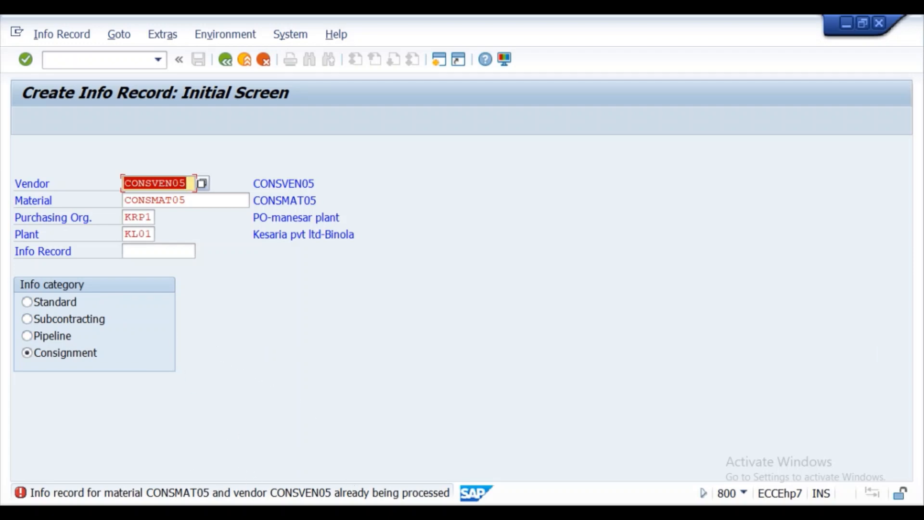
left_click(95, 61)
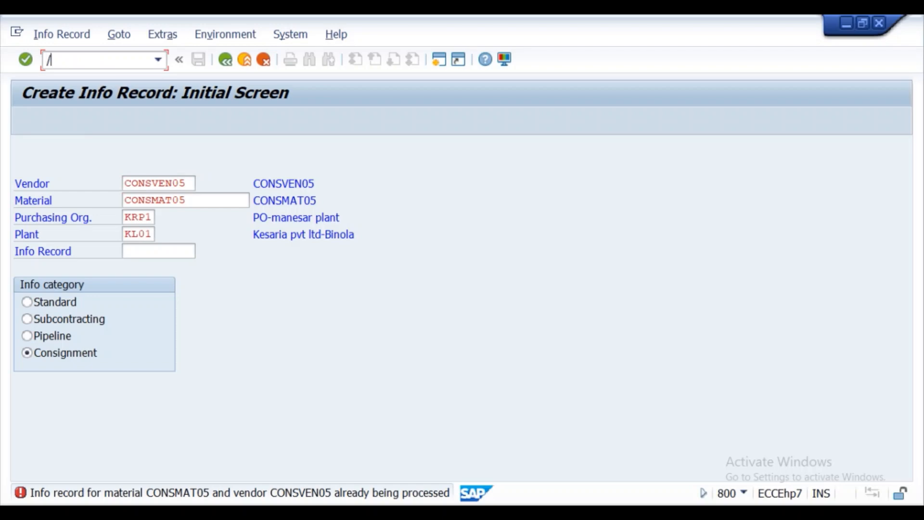
type("/n")
key("Return")
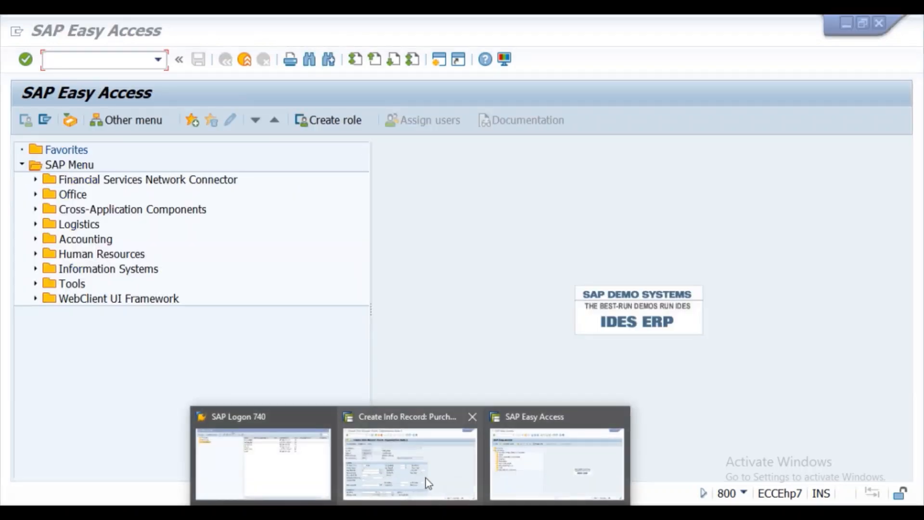
- Switch back to the original info record window from the taskbar
left_click(425, 477)
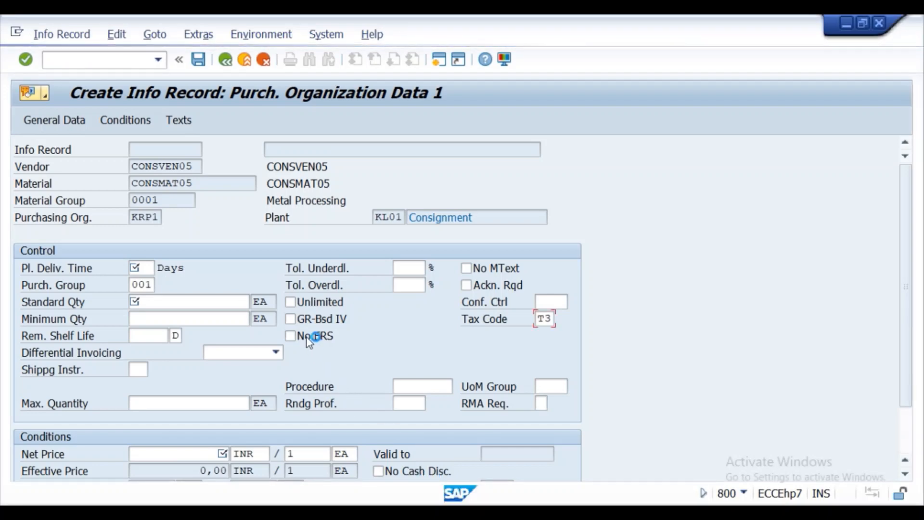
left_click(410, 469)
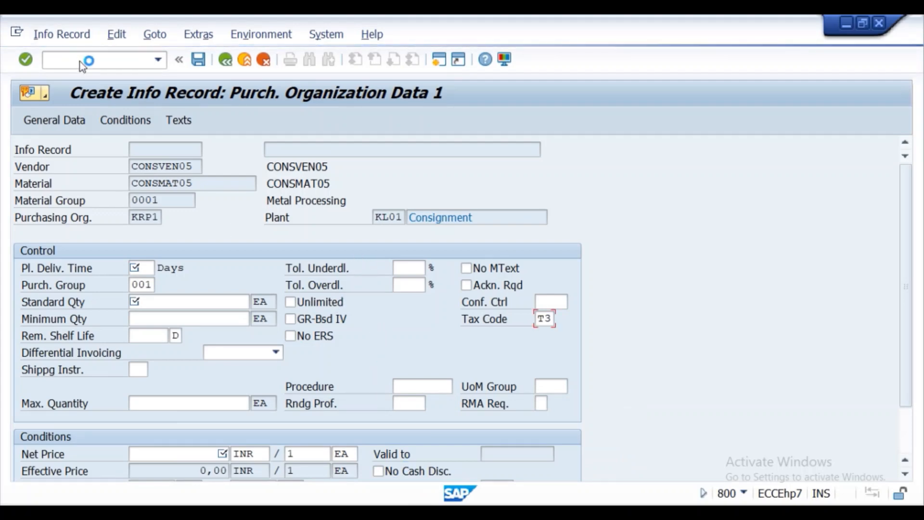
left_click(412, 512)
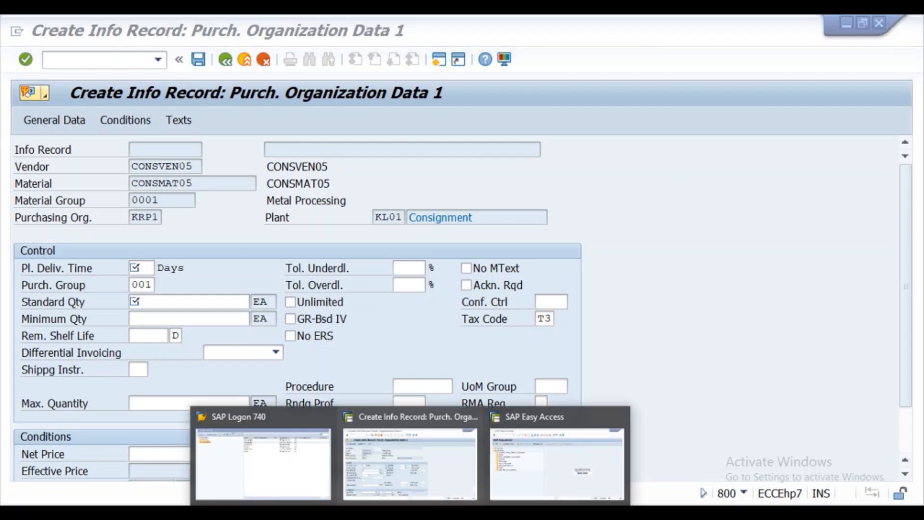
left_click(392, 472)
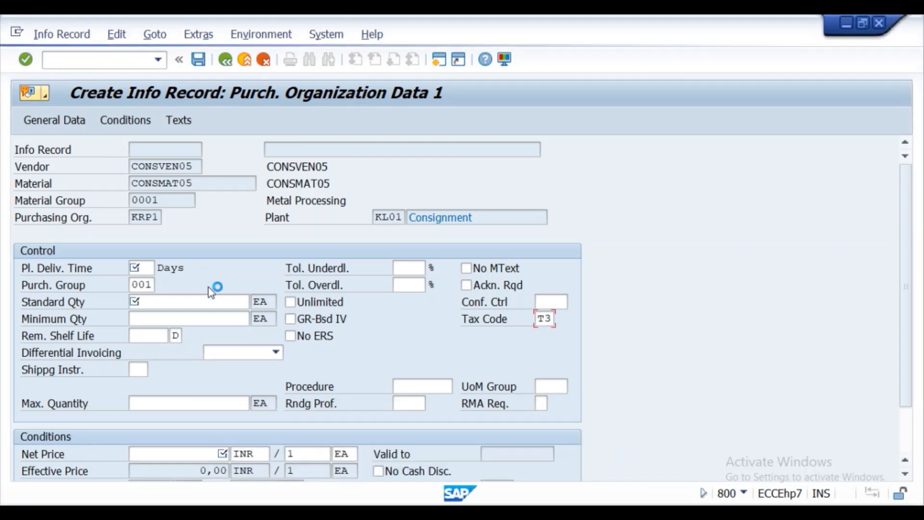
left_click(411, 512)
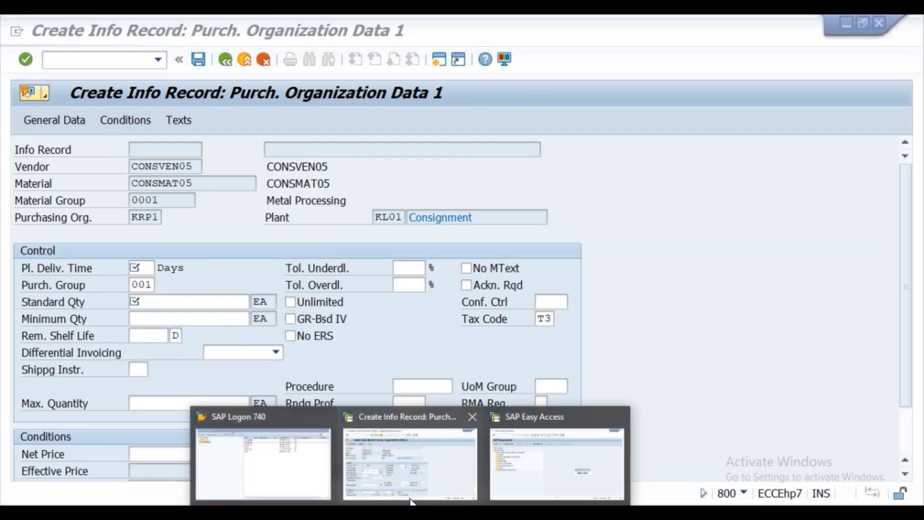
- In SAP Logon 740, choose the second server connection and log on to it
left_click(287, 454)
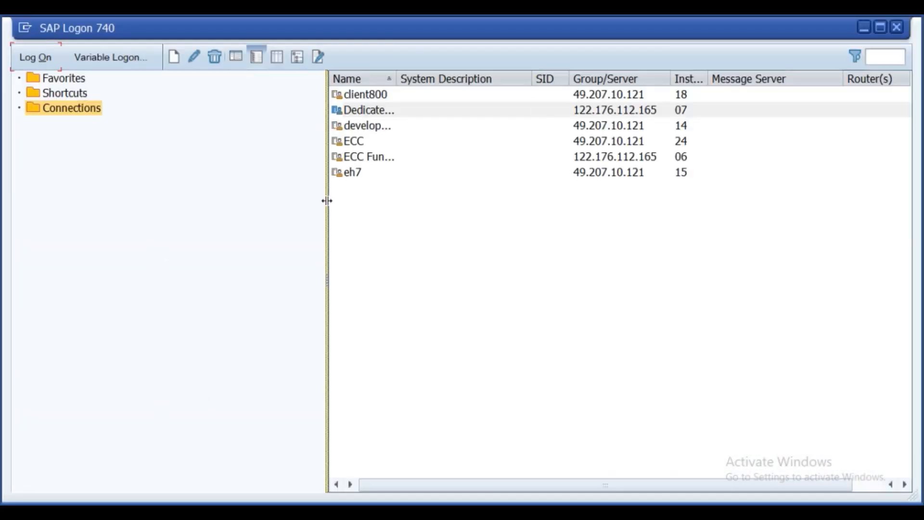
left_click(366, 111)
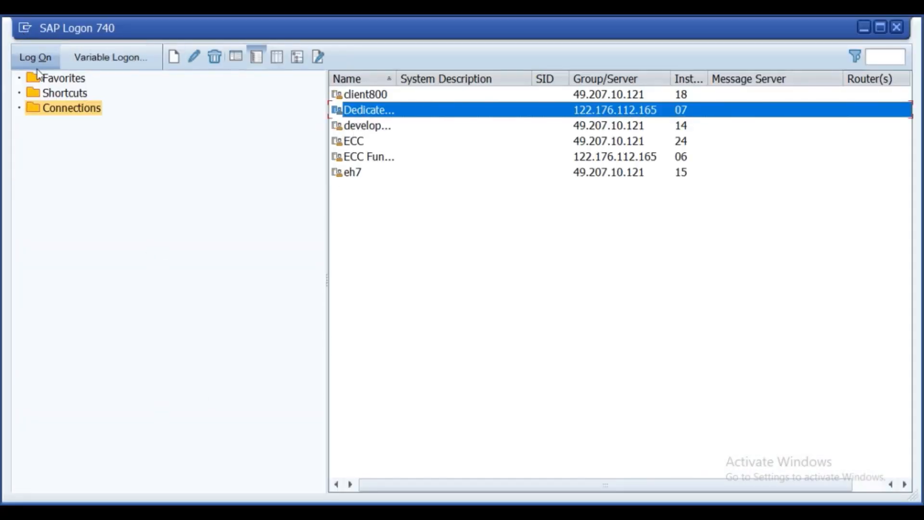
left_click(43, 56)
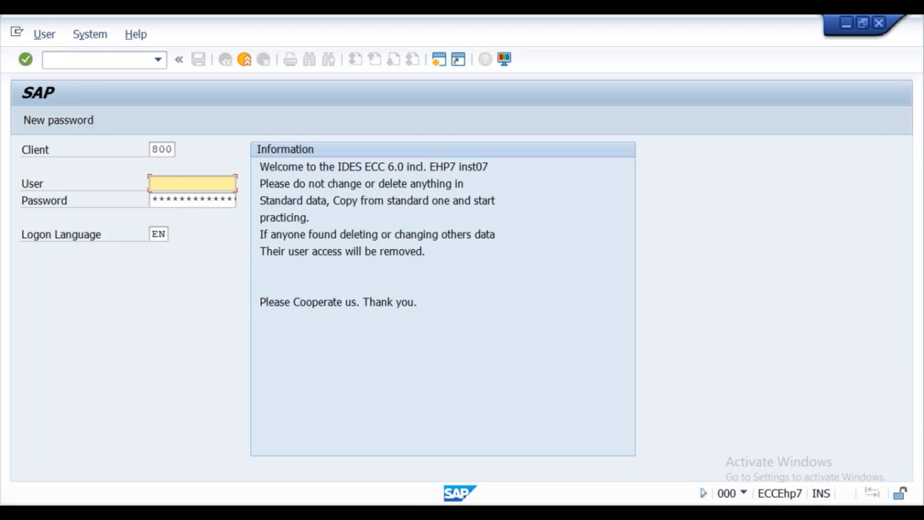
mouse_move(244, 440)
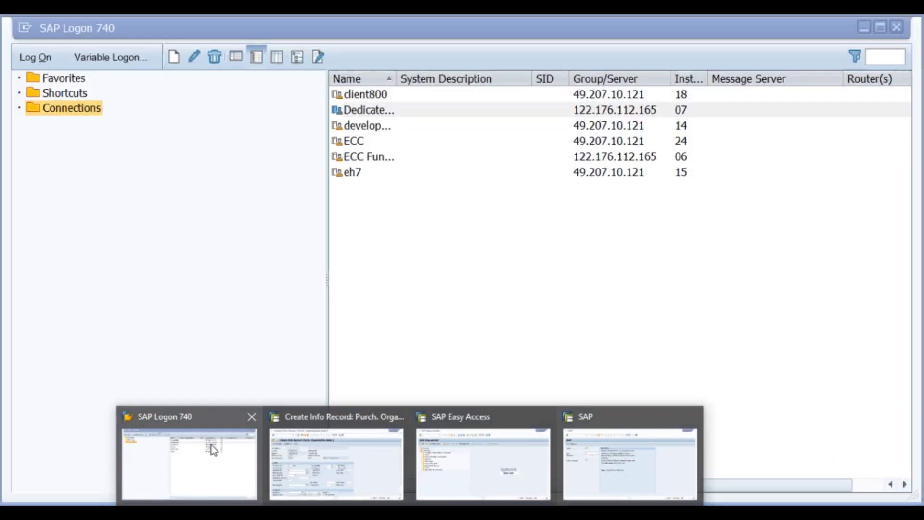
left_click(209, 446)
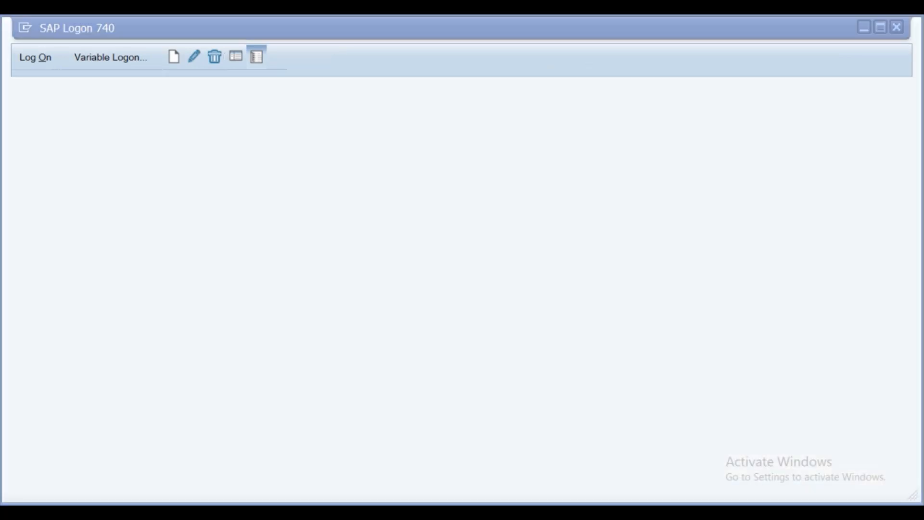
- Bring the SAP logon screen to the front among the open SAP windows
mouse_move(404, 501)
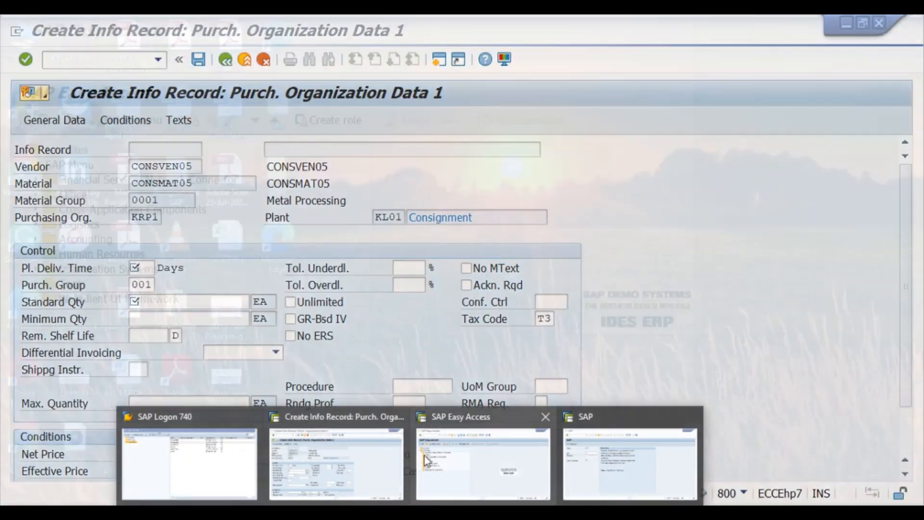
mouse_move(489, 470)
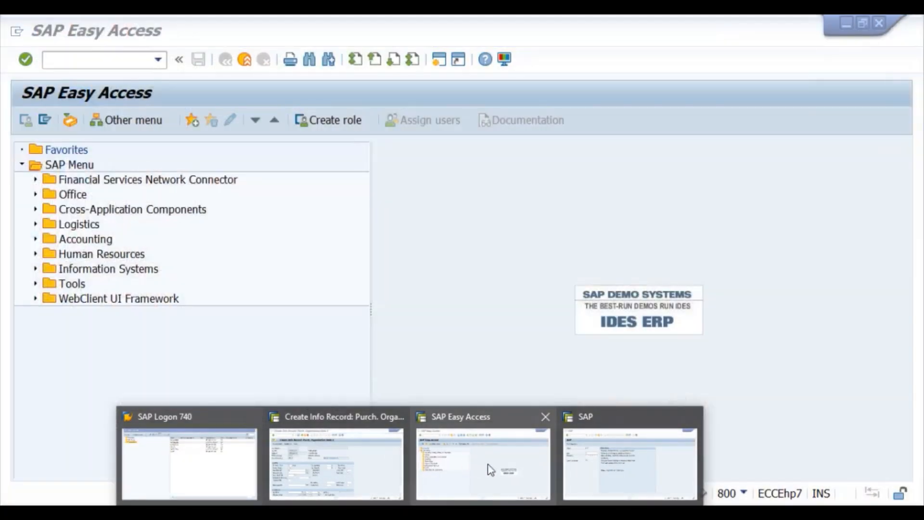
left_click(583, 467)
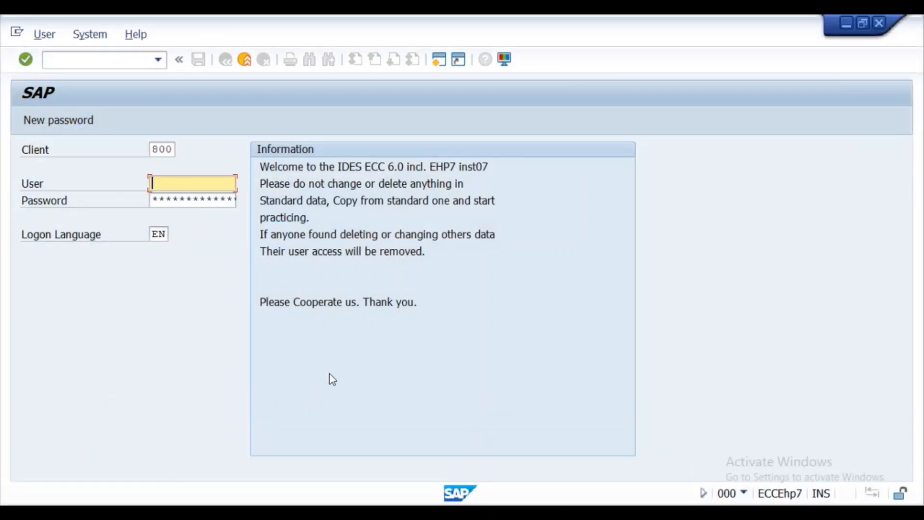
mouse_move(407, 503)
left_click(316, 471)
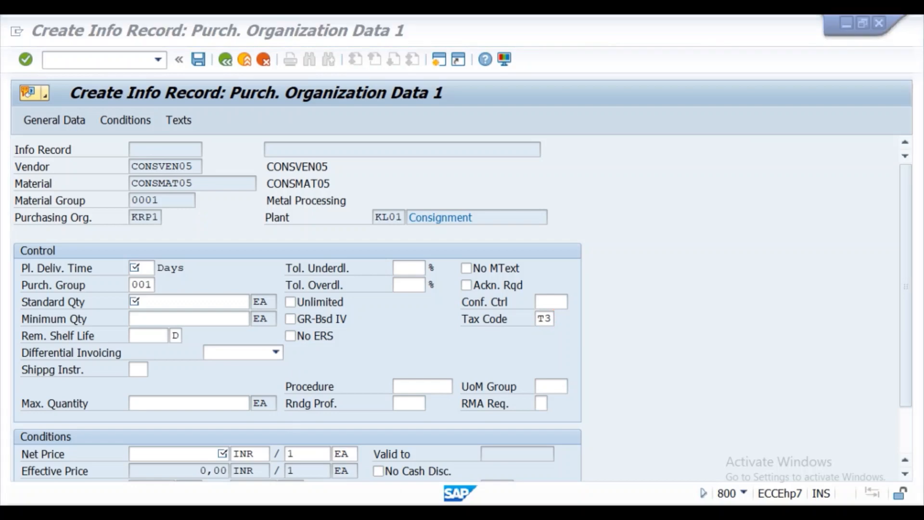
mouse_move(484, 475)
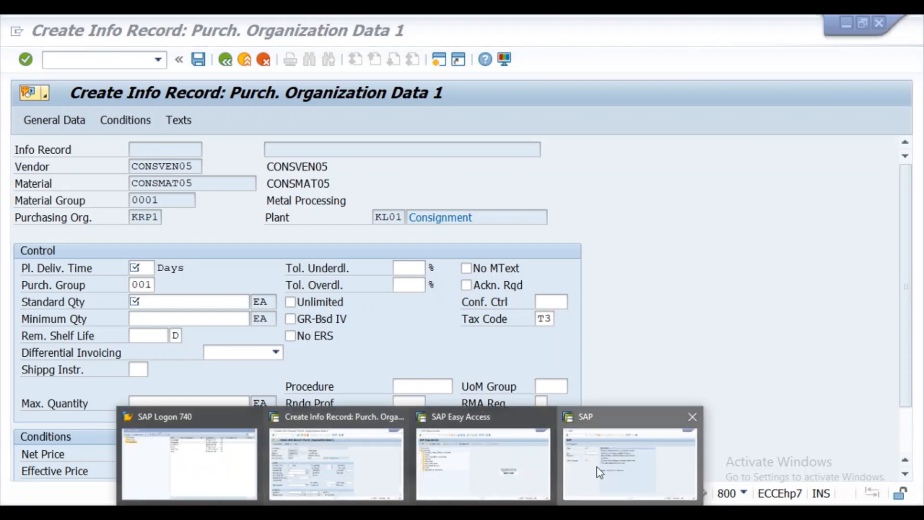
left_click(630, 463)
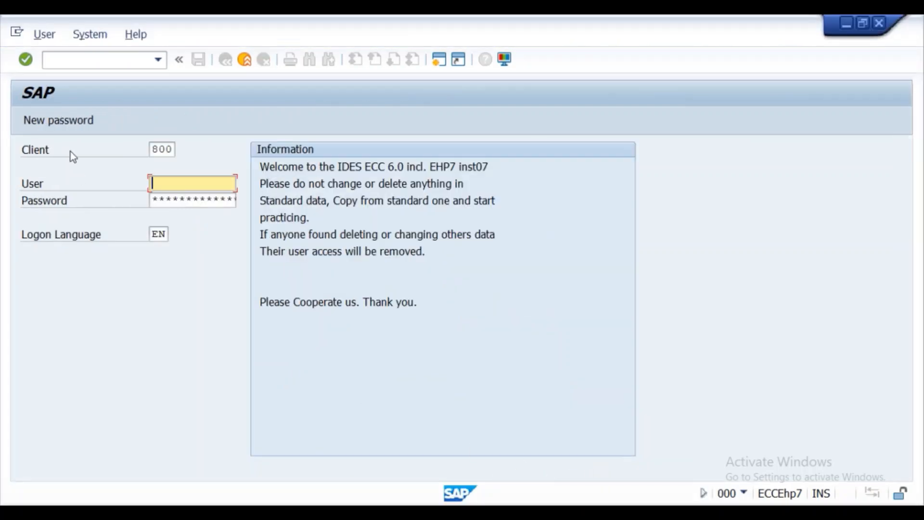
- Log on to client 800 with the saved user, continuing this logon and ending other logons
left_click(172, 182)
left_click(162, 198)
left_click(167, 198)
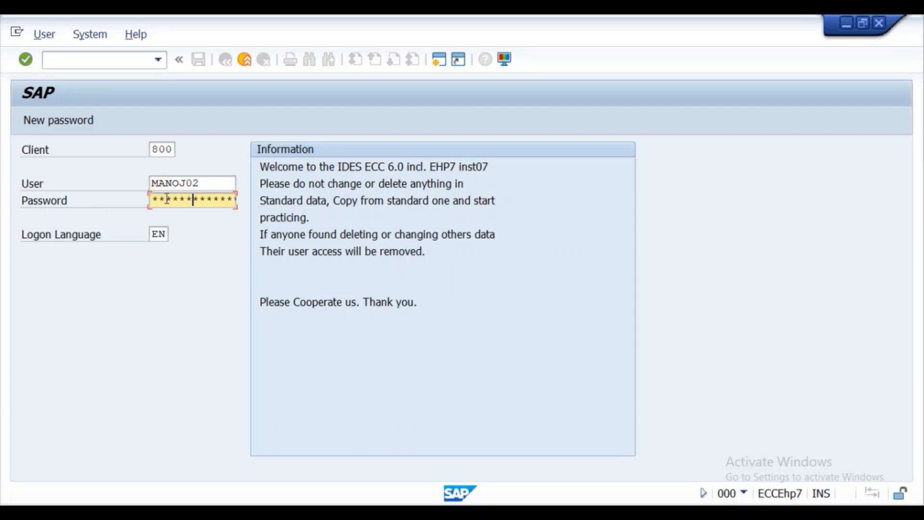
key("Return")
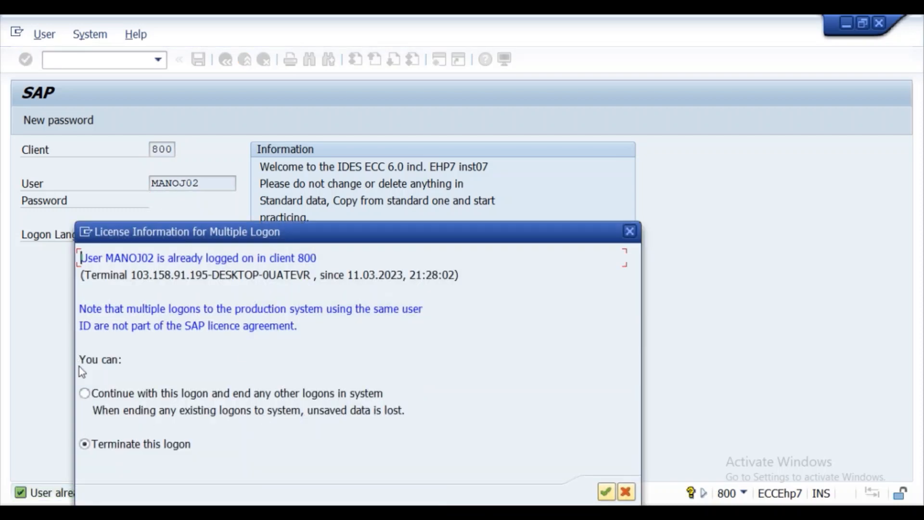
left_click(85, 394)
left_click(606, 491)
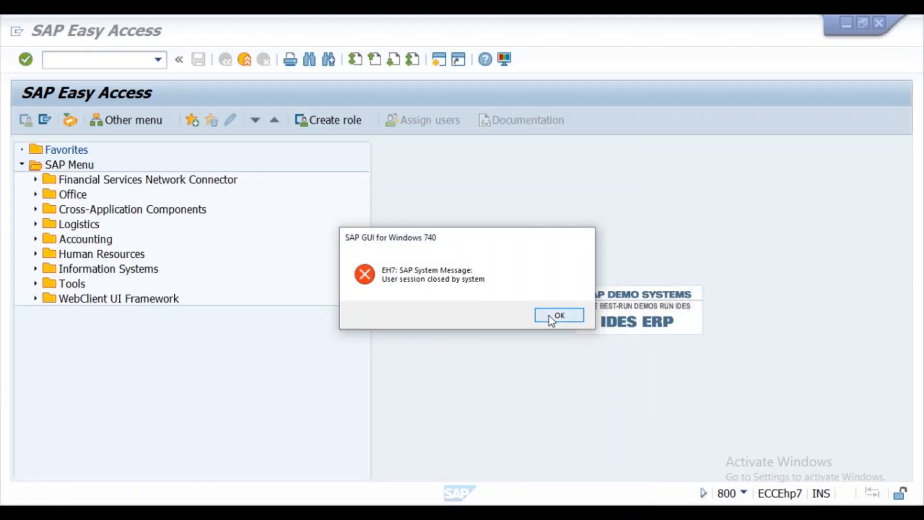
- Dismiss the session-closed message and run ME11 from SAP Easy Access
left_click(550, 316)
left_click(425, 489)
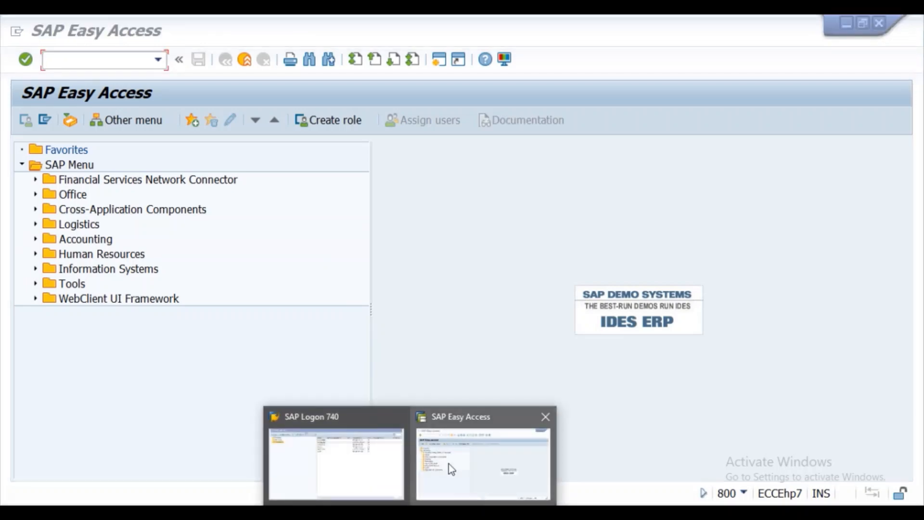
left_click(457, 451)
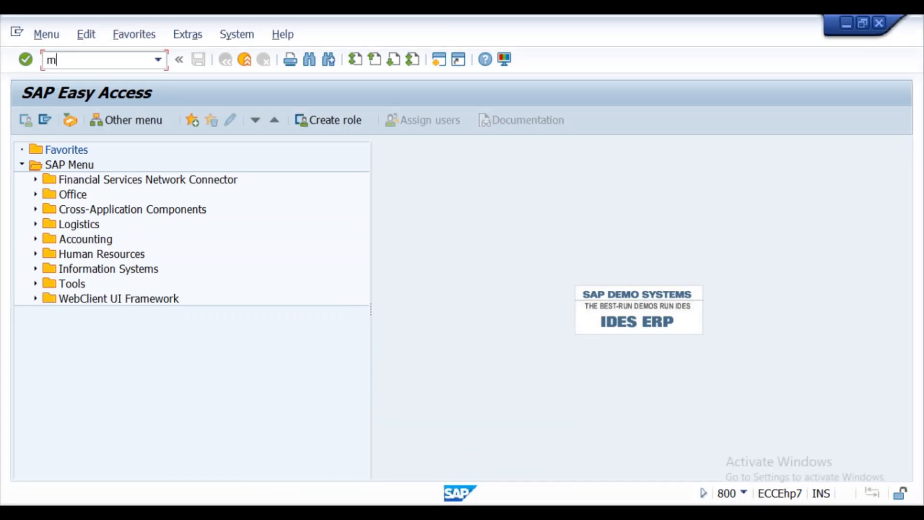
key("Return")
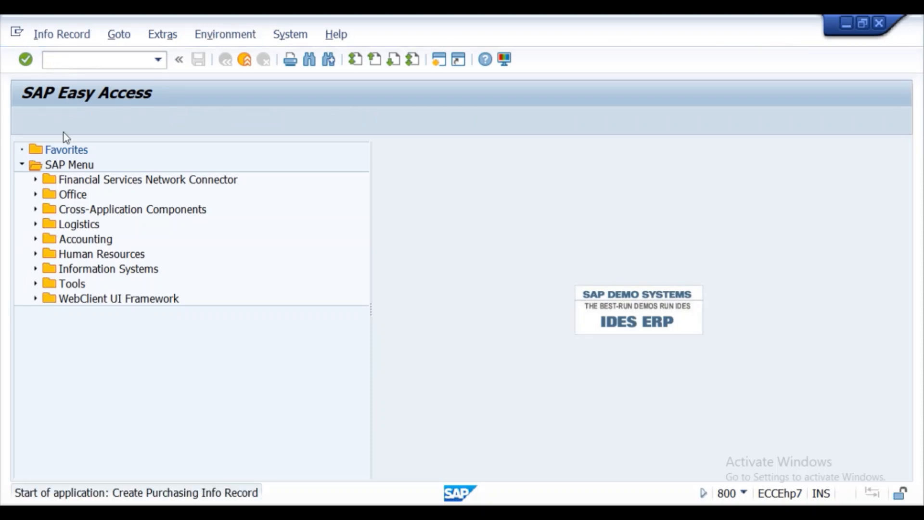
- Enter vendor CONSVEN05 and material CONSMAT05 by editing previous entries
left_click(143, 185)
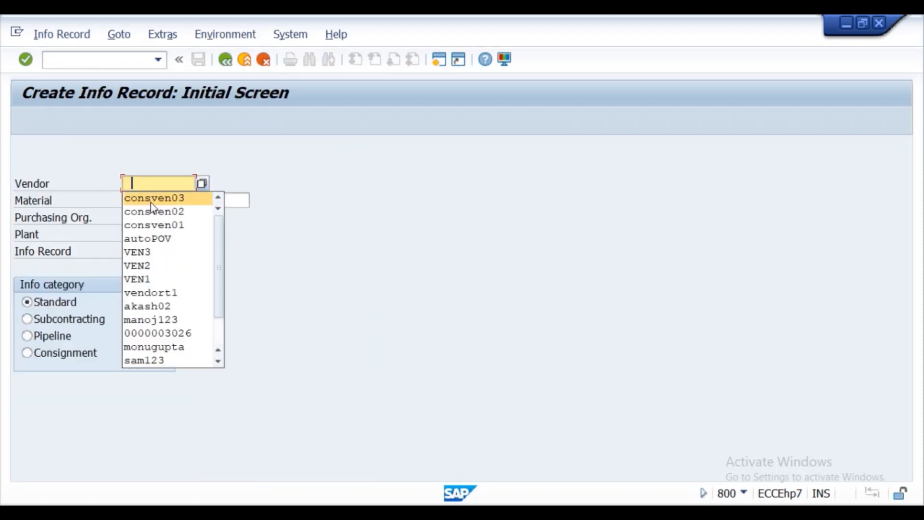
left_click(151, 199)
key("BackSpace")
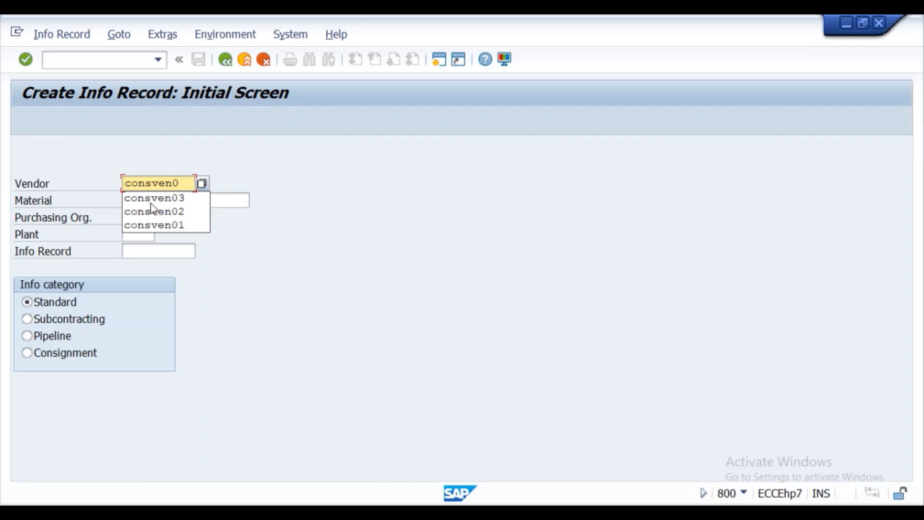
type("5")
left_click(153, 204)
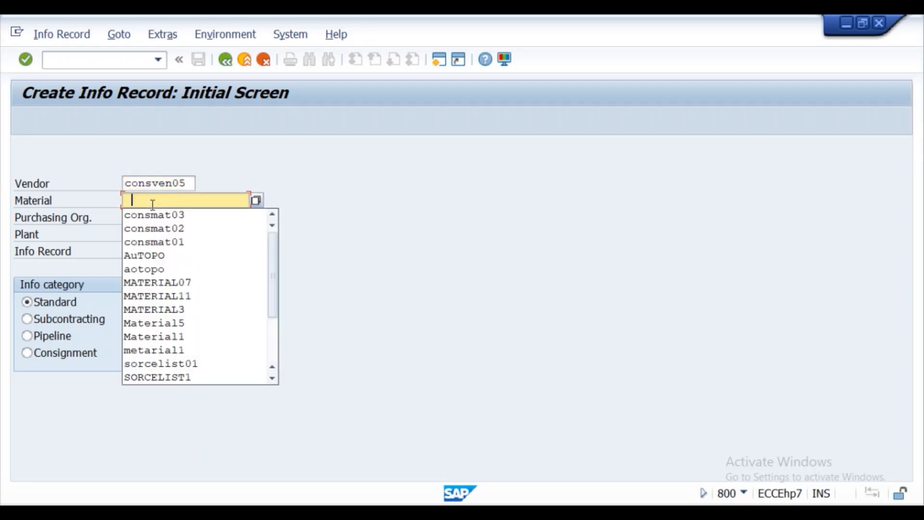
left_click(161, 216)
key("BackSpace")
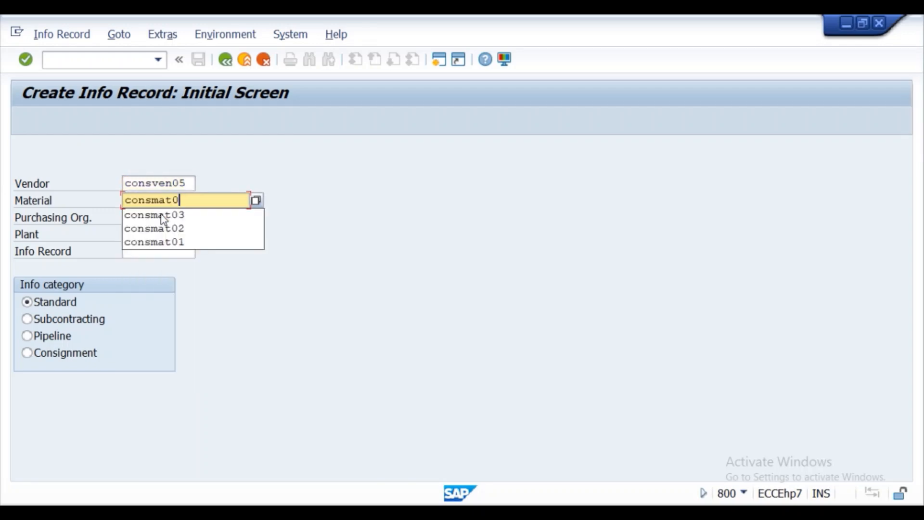
type("5")
- Set purchasing org KRP1, plant KL01, select Consignment and continue
left_click(144, 217)
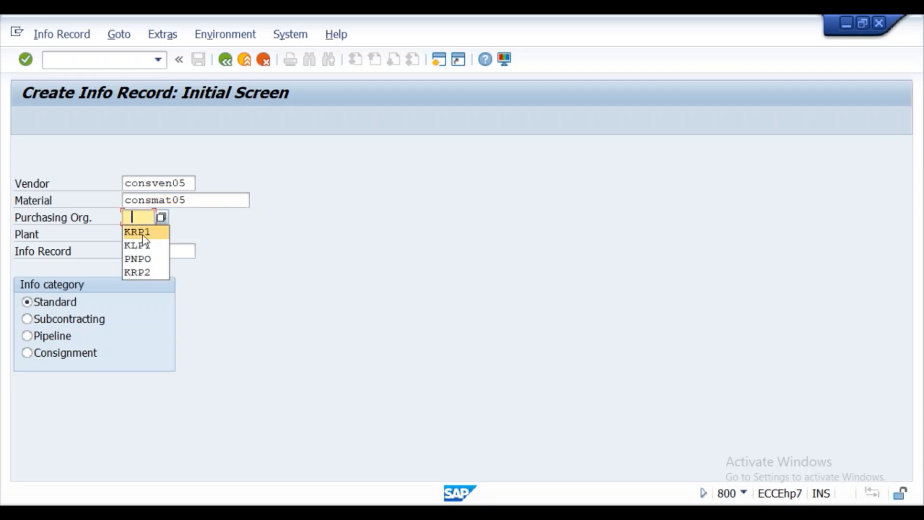
left_click(143, 231)
left_click(142, 235)
left_click(149, 252)
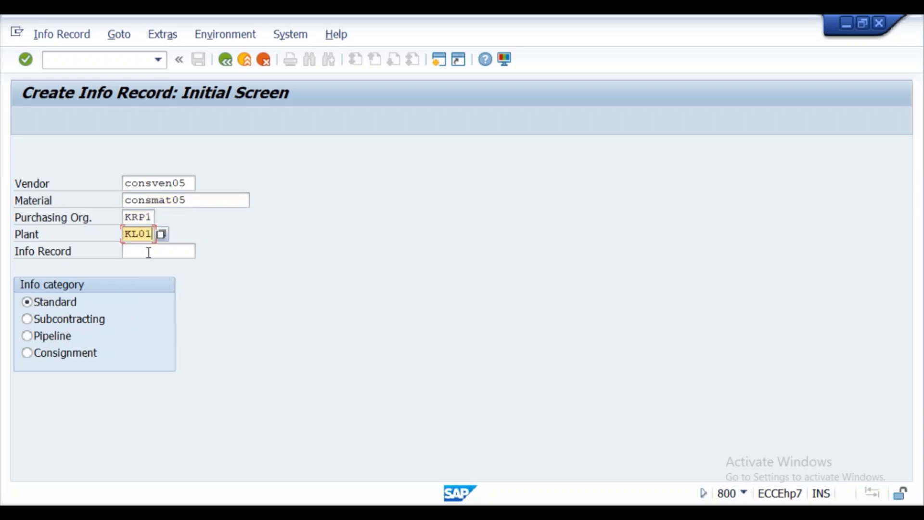
left_click(26, 354)
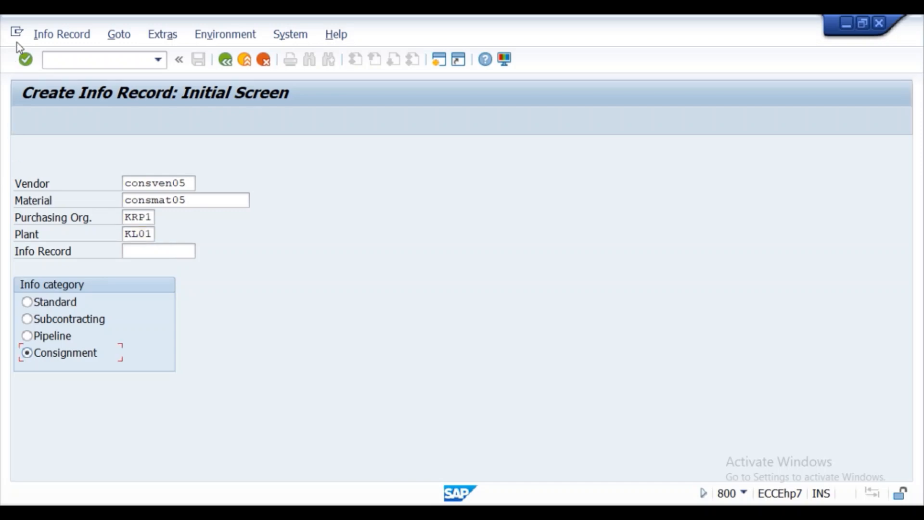
left_click(25, 60)
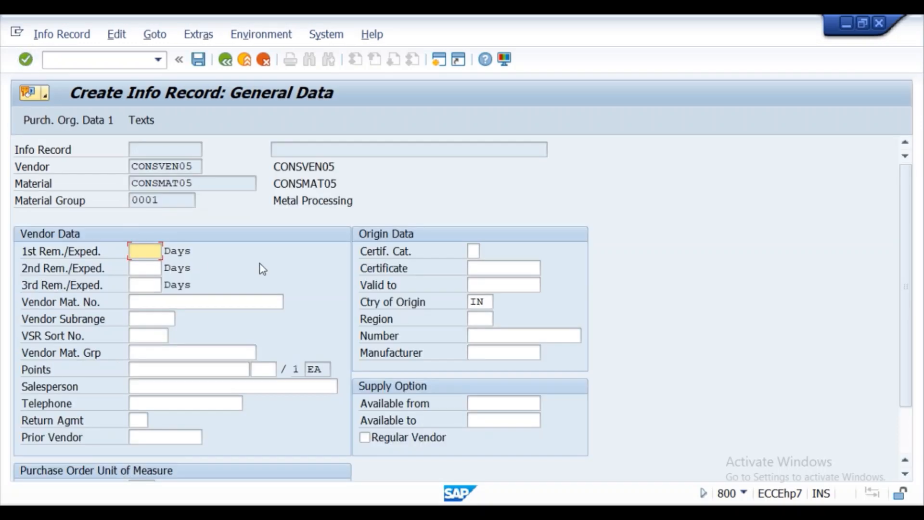
- In Purch. Org. Data 1, set tax code T3 (input tax 10%) and net price 599 INR
left_click(26, 59)
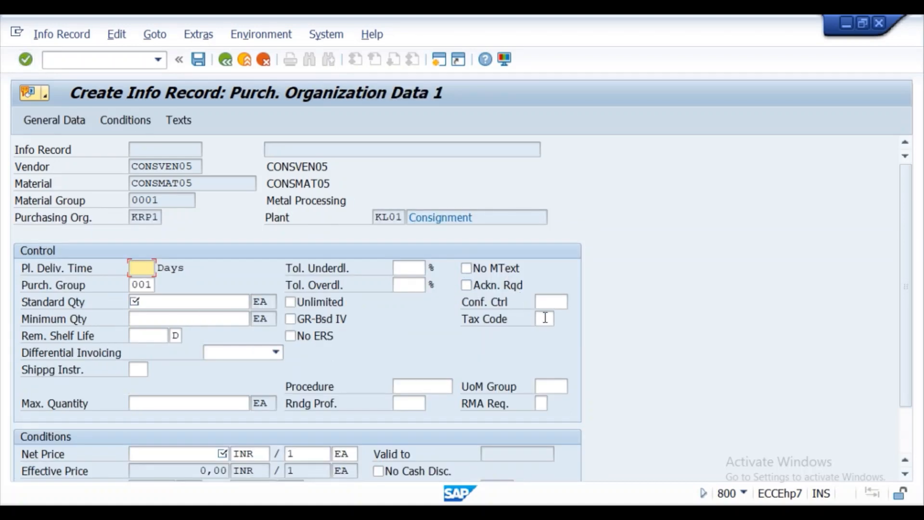
left_click(550, 321)
left_click(560, 319)
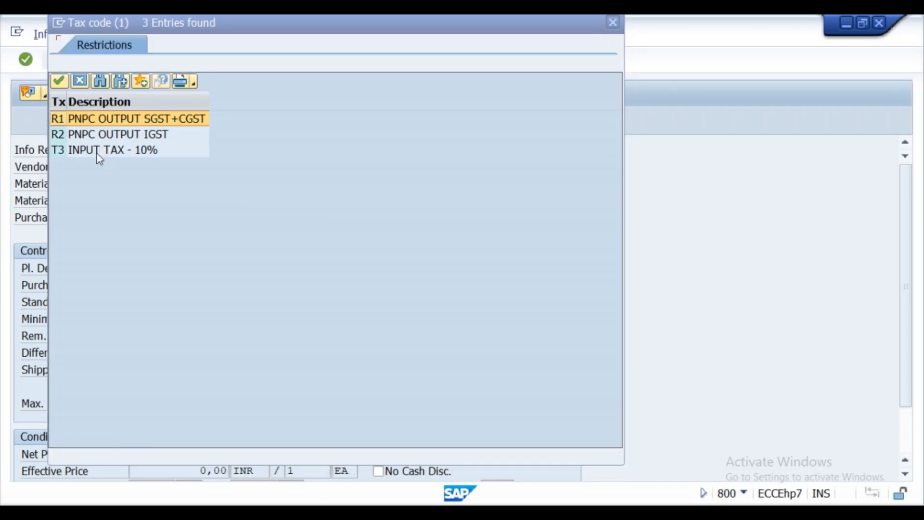
double_click(99, 151)
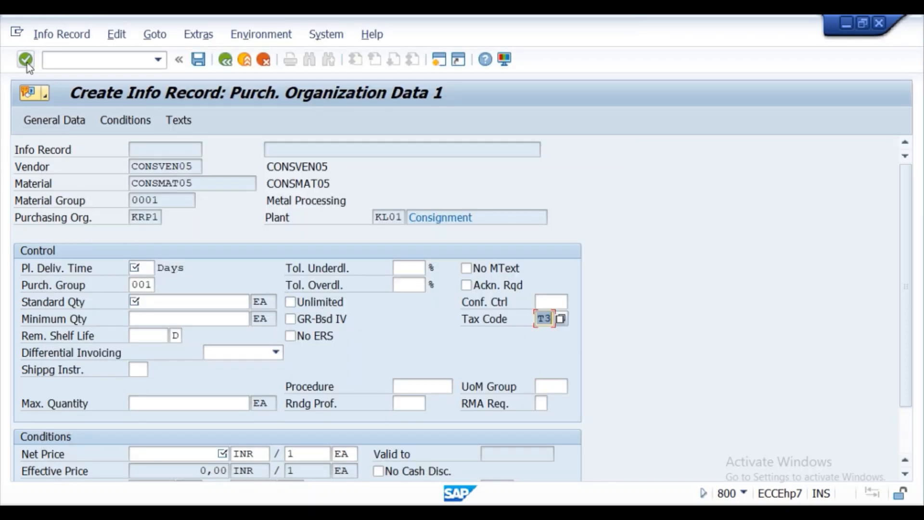
left_click(182, 453)
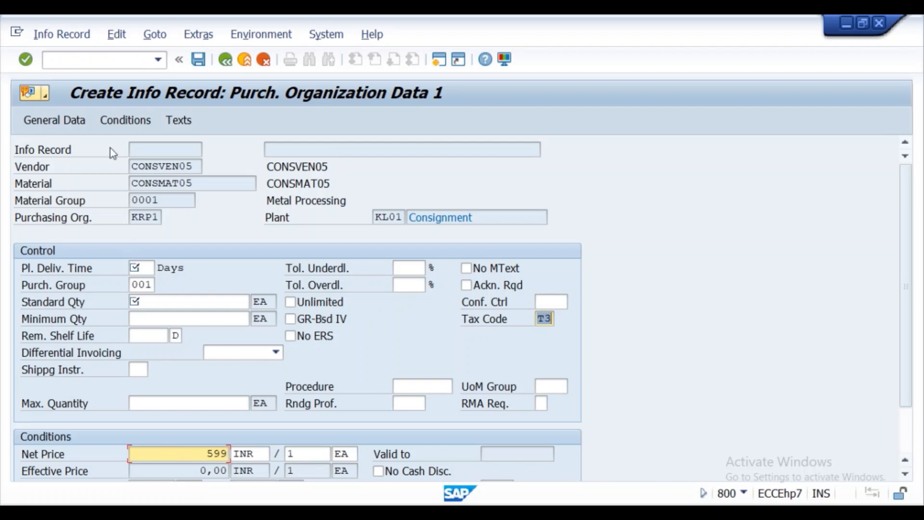
left_click(22, 61)
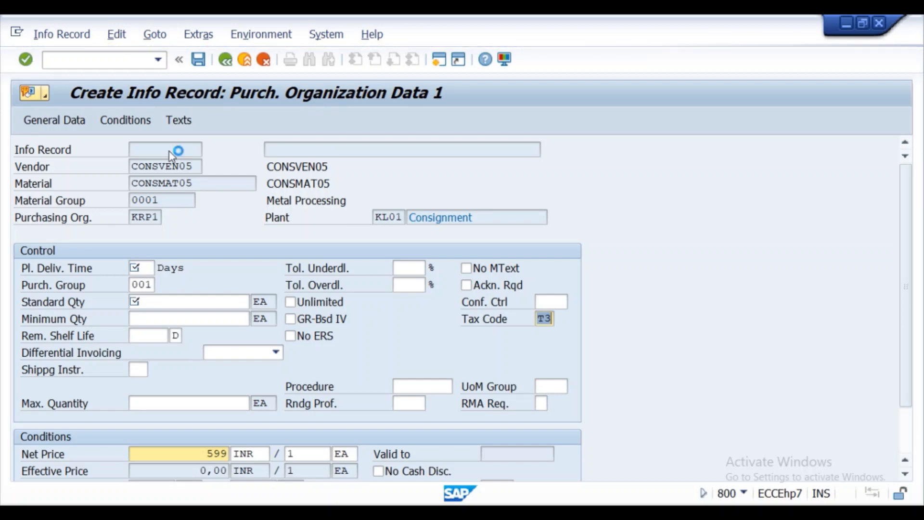
left_click(410, 513)
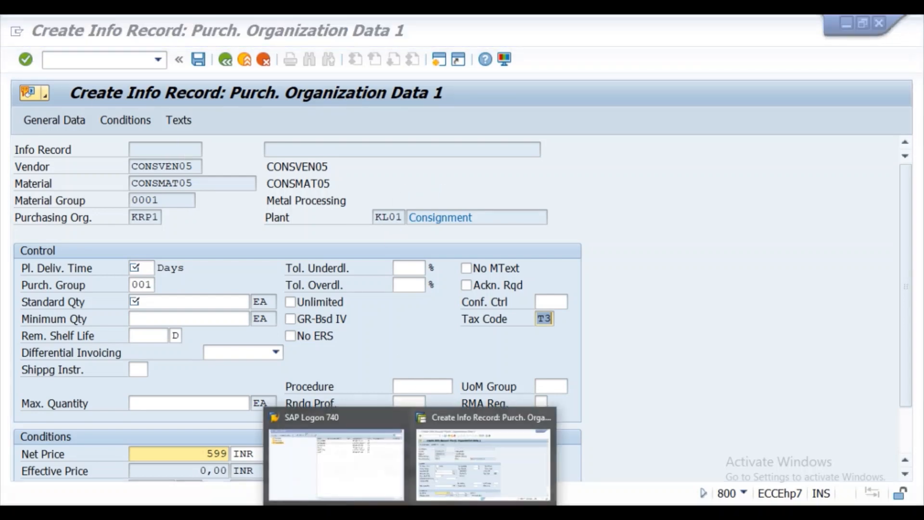
left_click(480, 476)
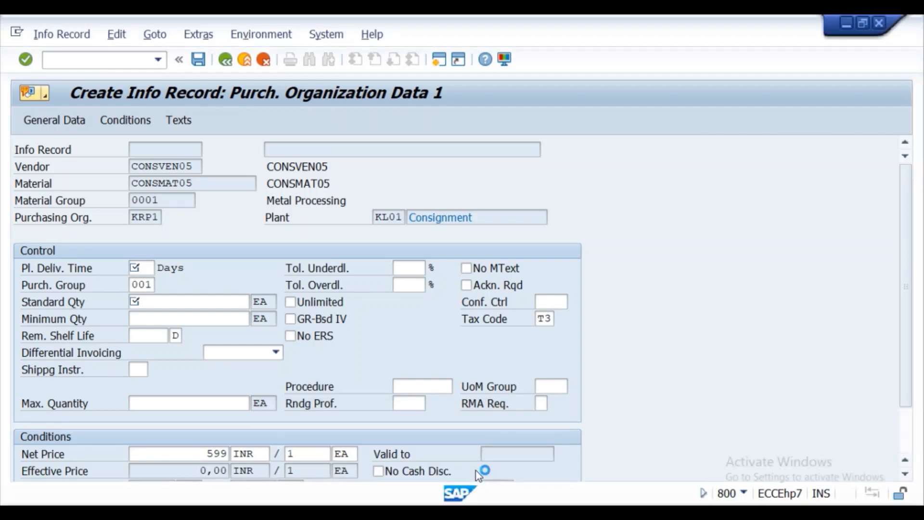
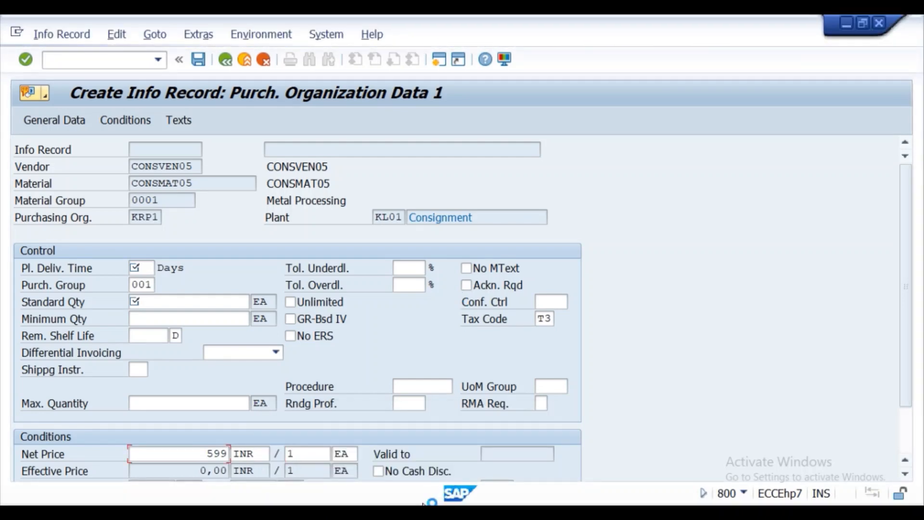
- Log on to client 800 with the saved user name, ending the other session
left_click(382, 473)
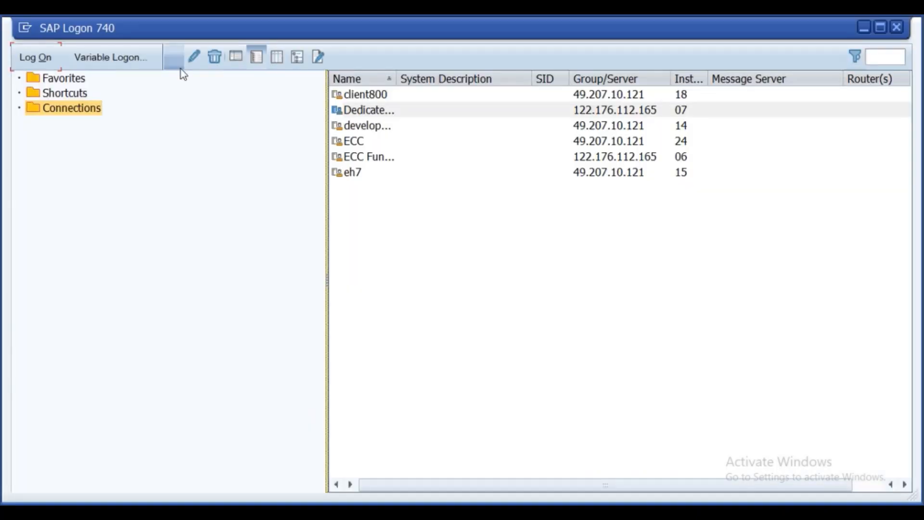
left_click(347, 112)
left_click(39, 57)
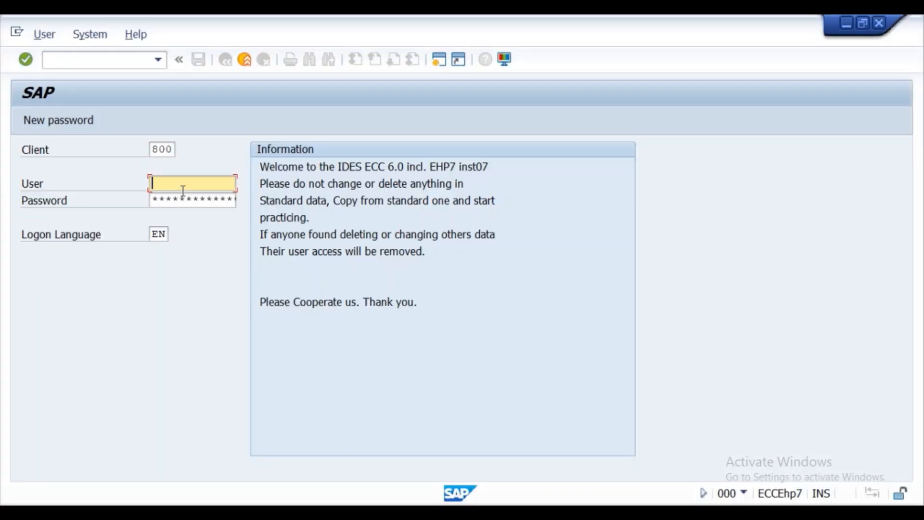
left_click(183, 188)
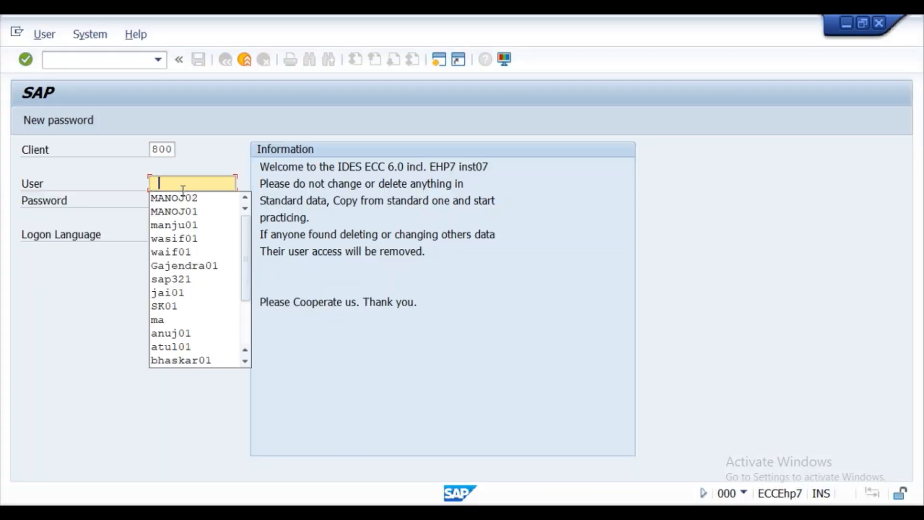
left_click(185, 197)
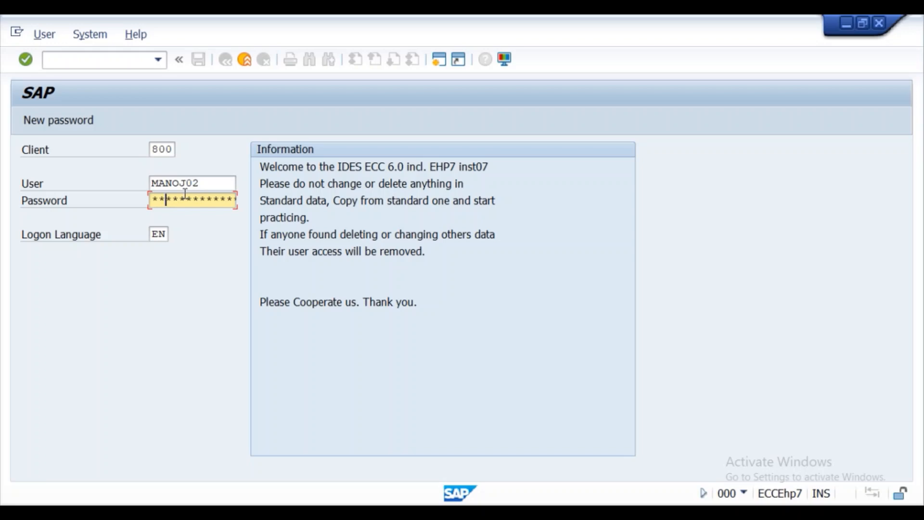
key("Return")
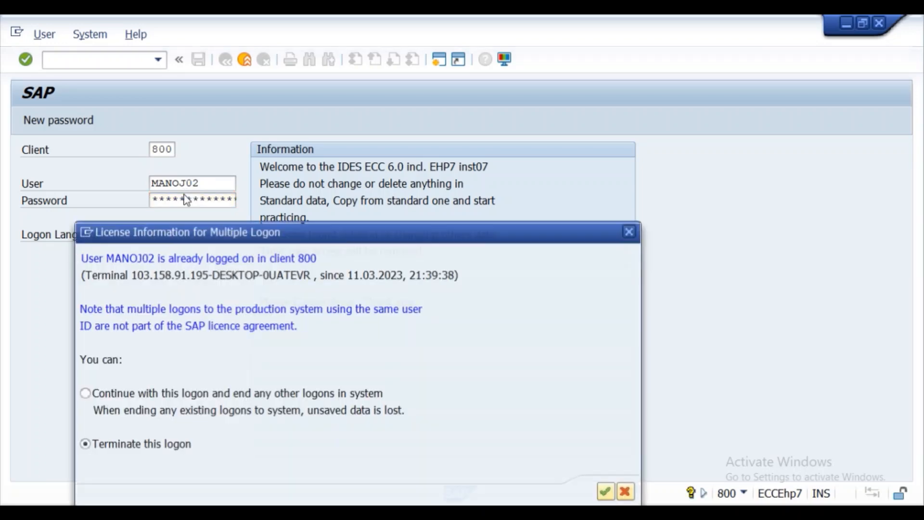
left_click(86, 396)
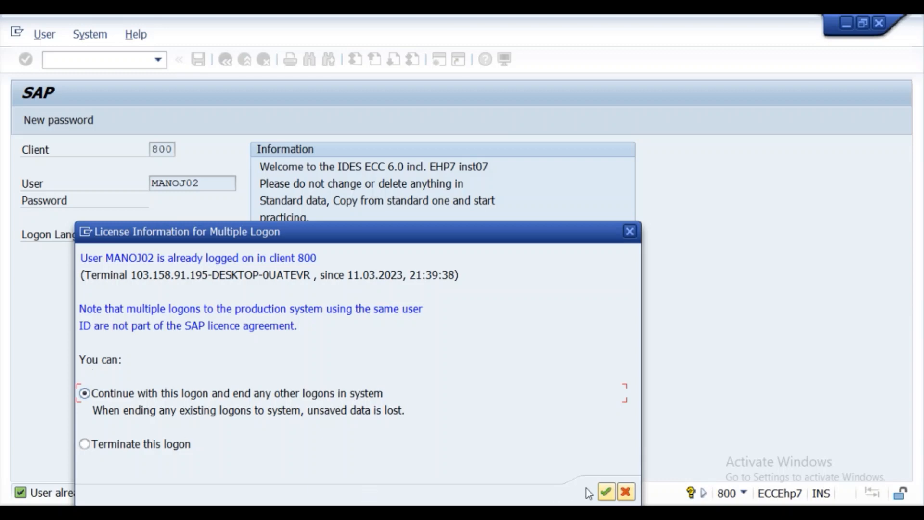
left_click(604, 495)
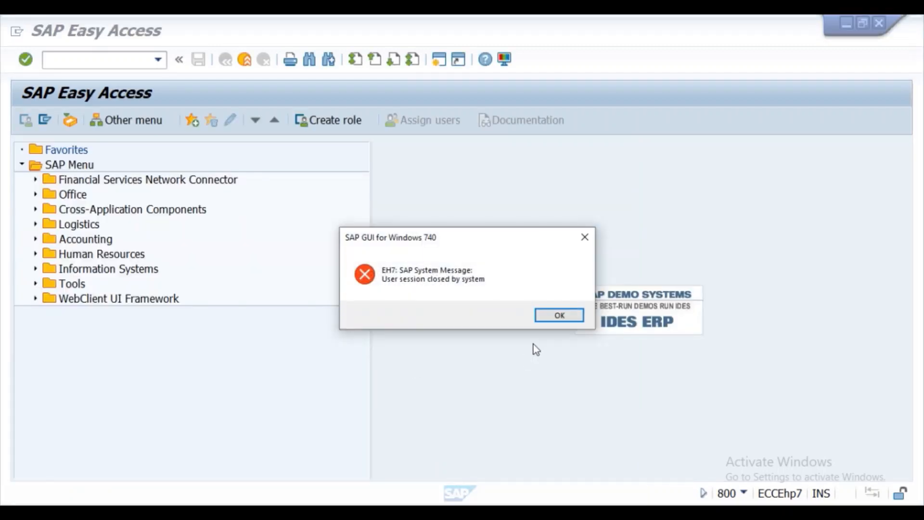
left_click(549, 317)
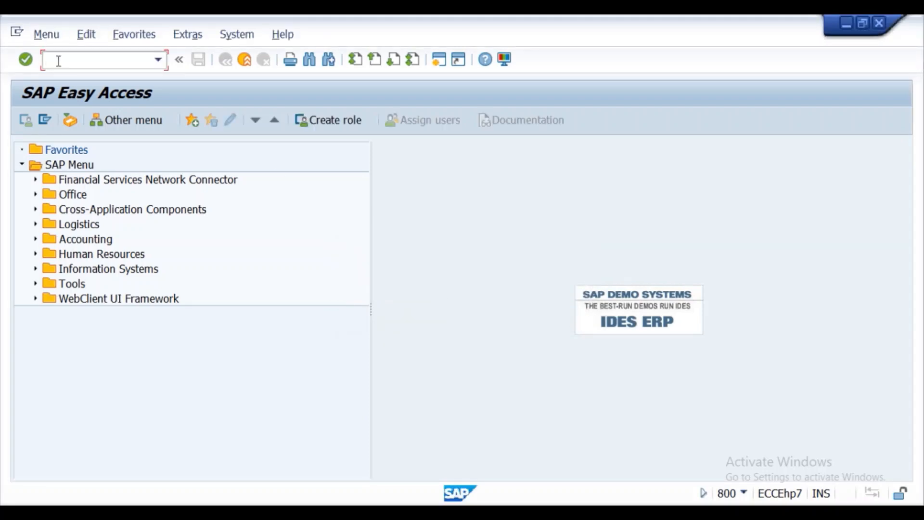
- In ME11, enter vendor CONSVEN05, material CONSMAT05, purch. org KRP1, plant KL01, and choose Consignment
type("me11")
key("Return")
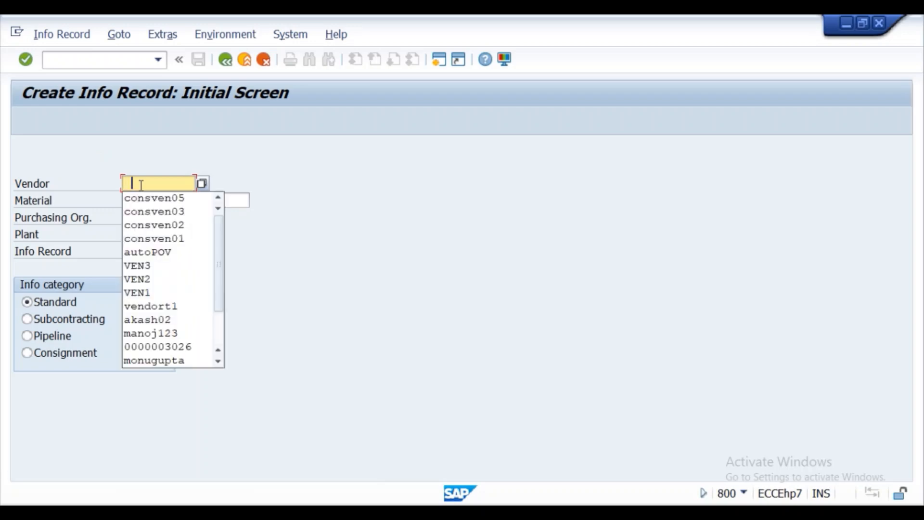
left_click(136, 183)
left_click(140, 198)
left_click(131, 200)
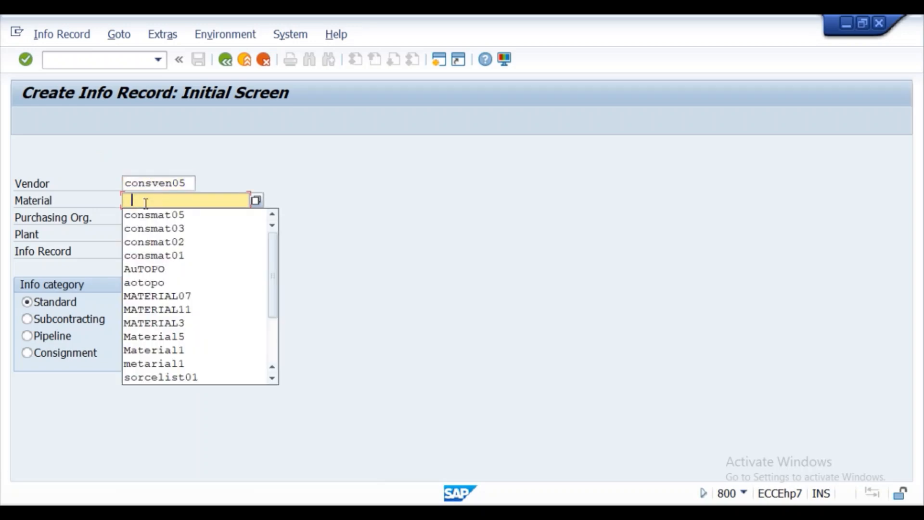
left_click(150, 215)
left_click(149, 217)
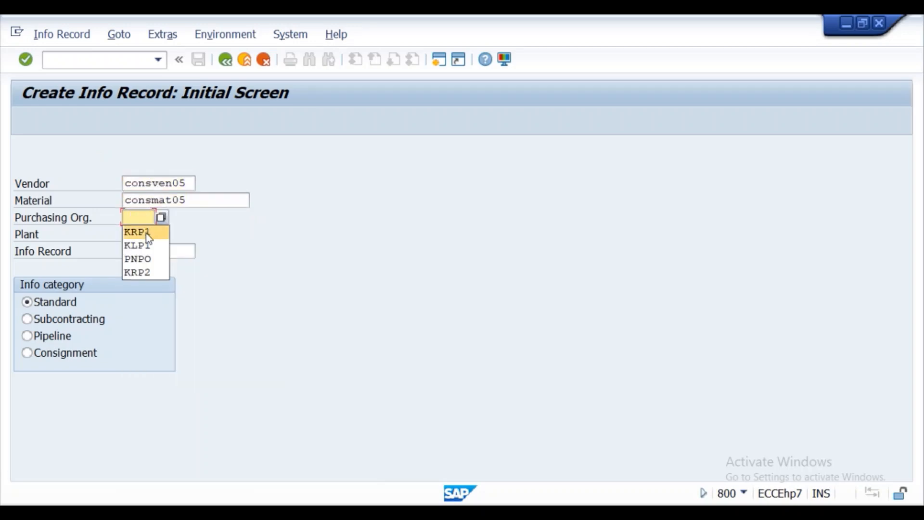
left_click(145, 232)
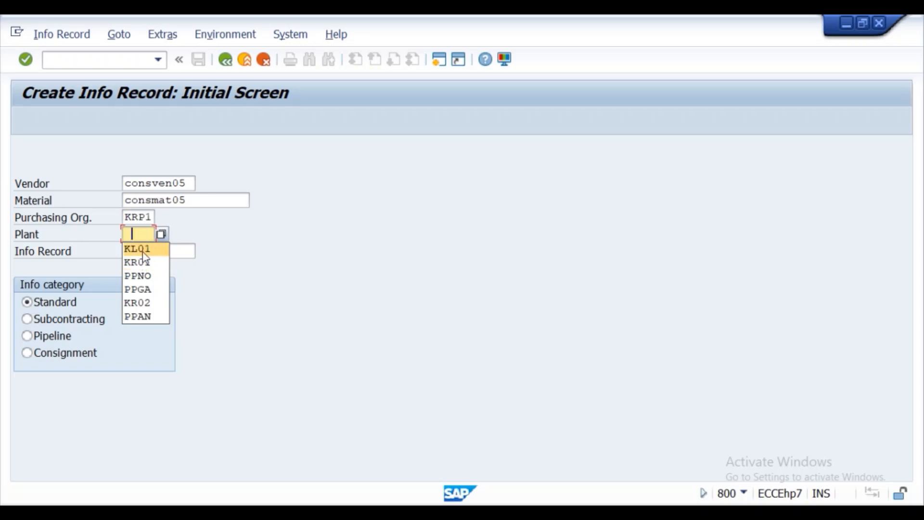
left_click(143, 251)
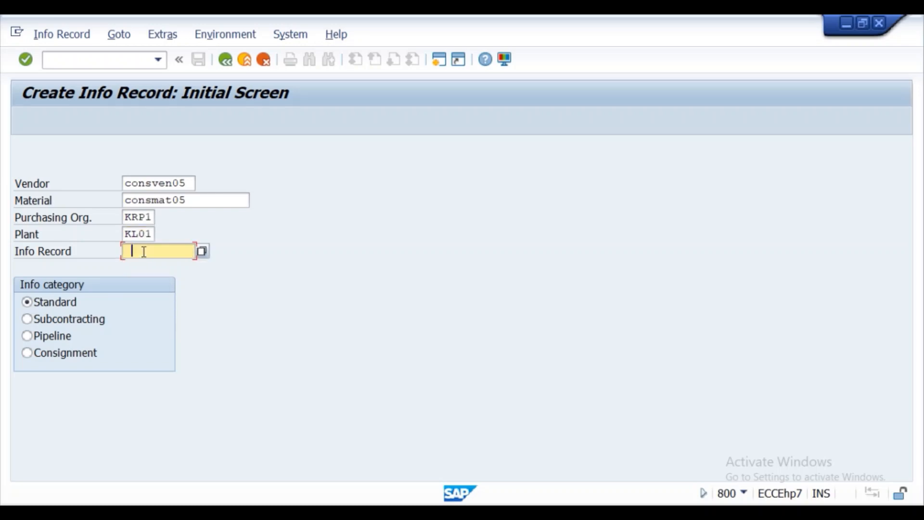
left_click(27, 355)
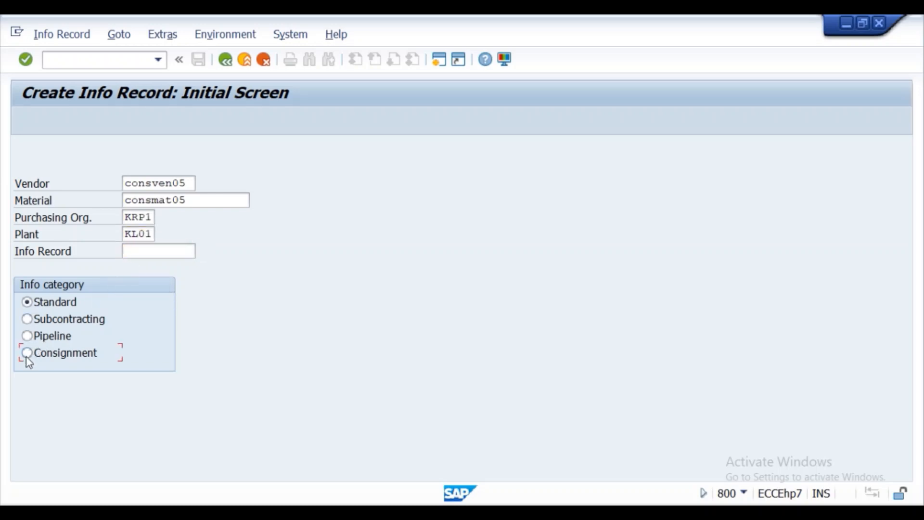
left_click(26, 59)
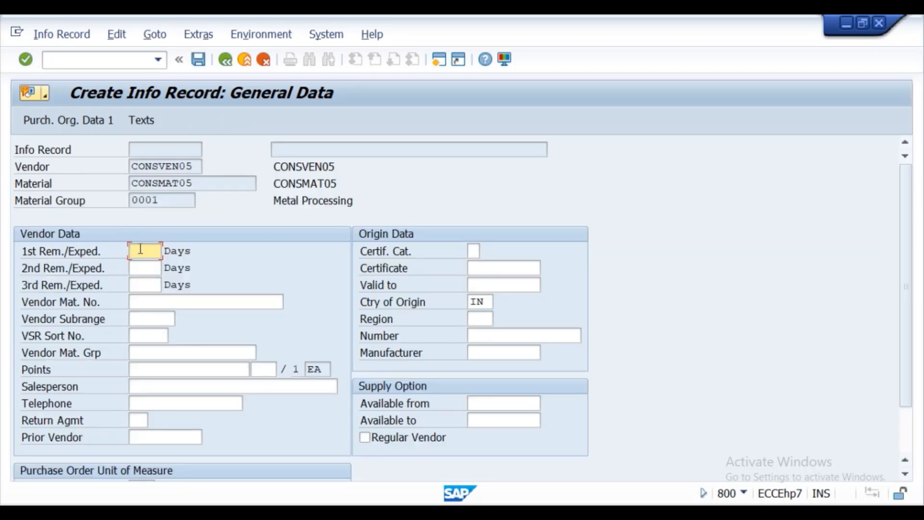
- Set the first reminder to 5 days on the general data screen
type("5")
scroll(141, 249, "down", 1)
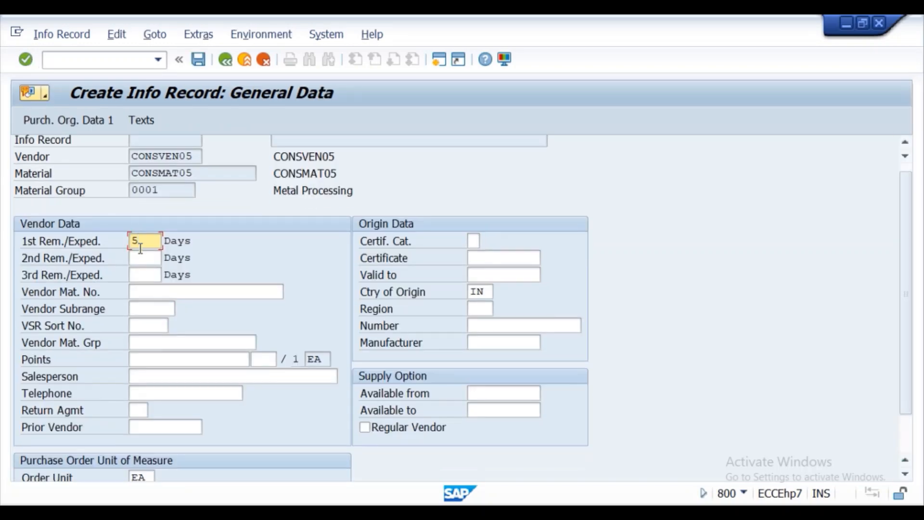
left_click(31, 61)
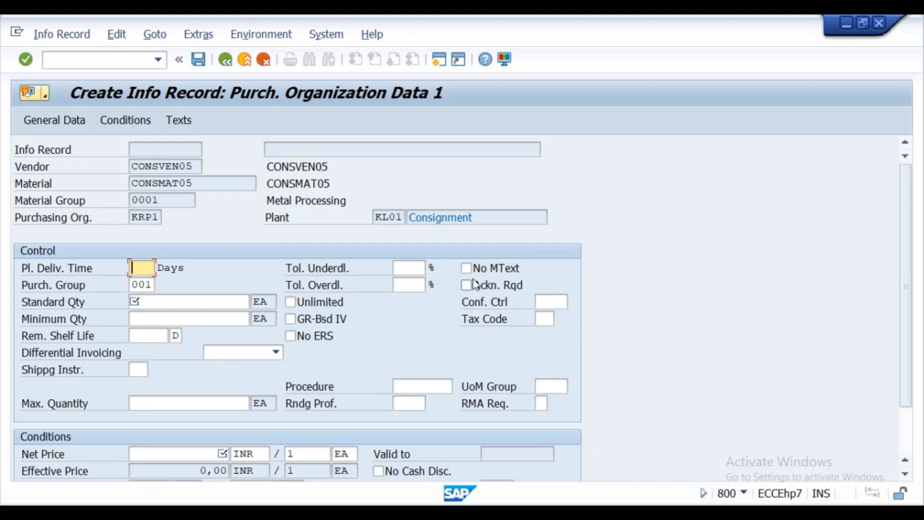
- Enter tax code T3, 10-day delivery, purch. group 001, quantities 100/5 and net price 599
left_click(544, 320)
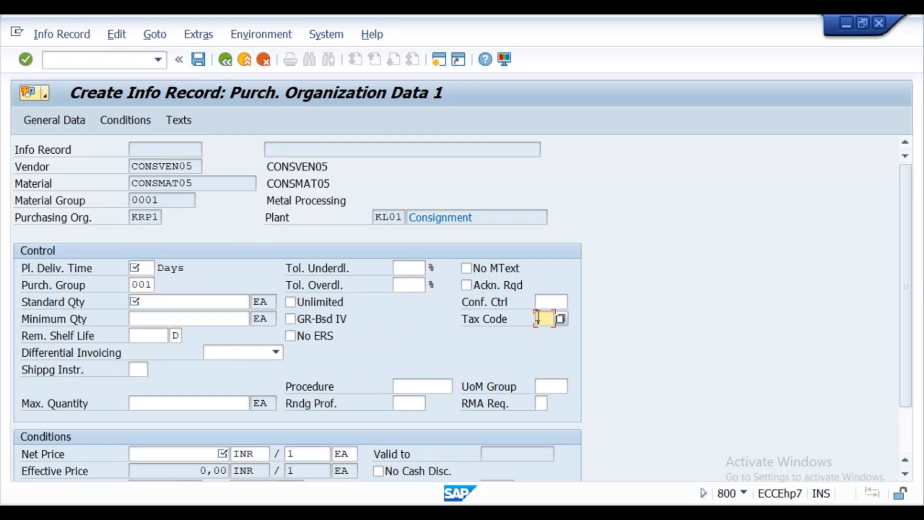
left_click(561, 318)
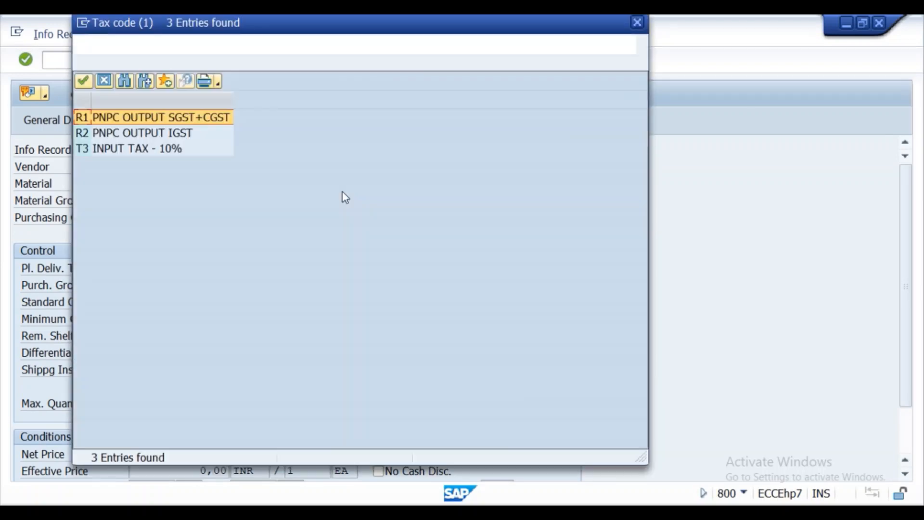
double_click(108, 150)
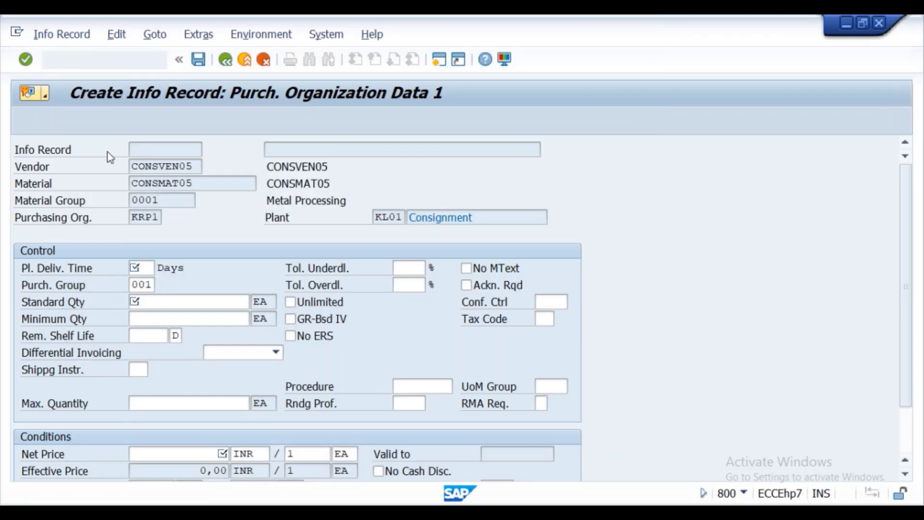
left_click(151, 269)
left_click(146, 283)
left_click(146, 285)
type("001")
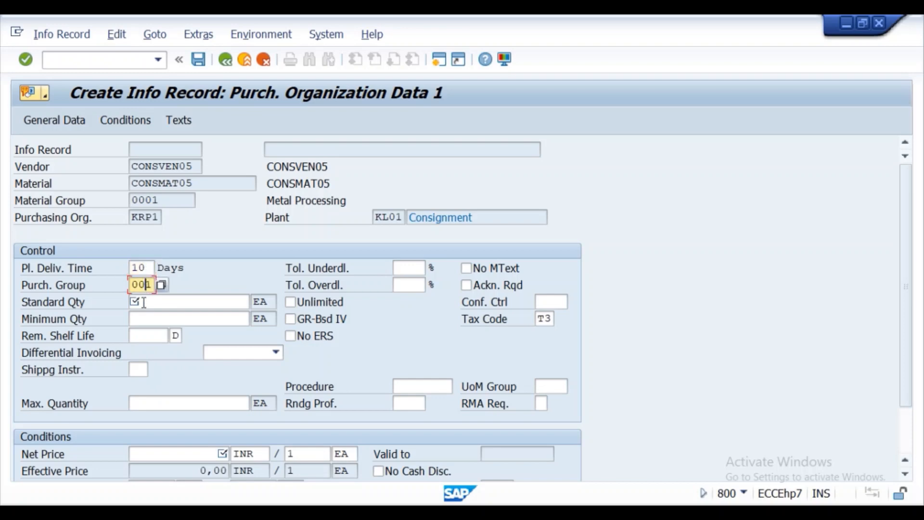
left_click(143, 303)
type("100")
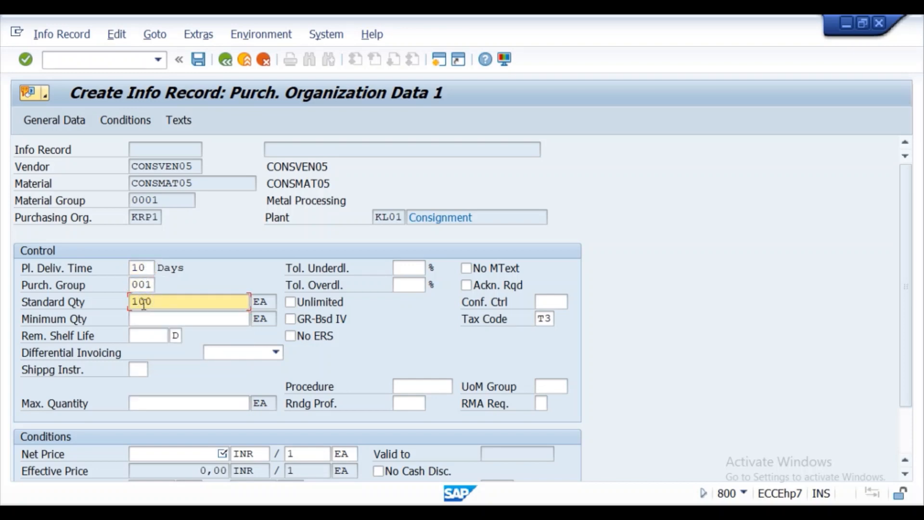
left_click(142, 318)
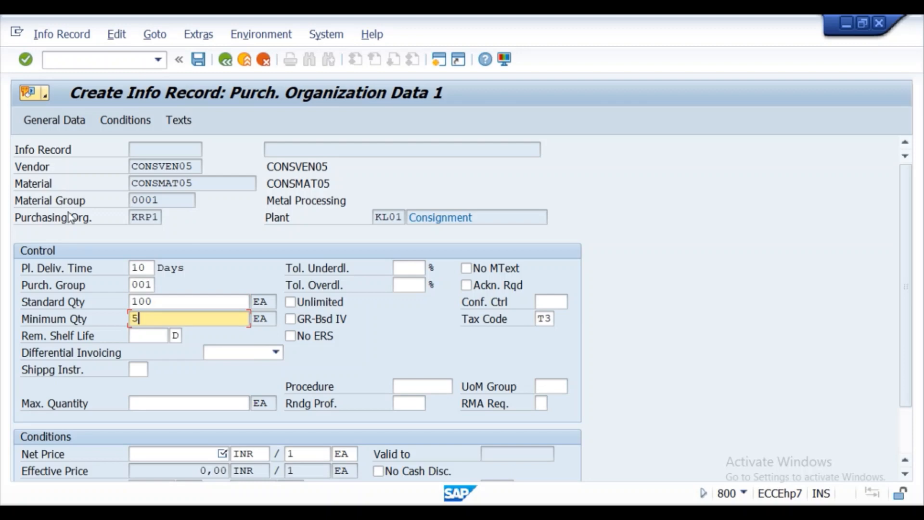
left_click(165, 454)
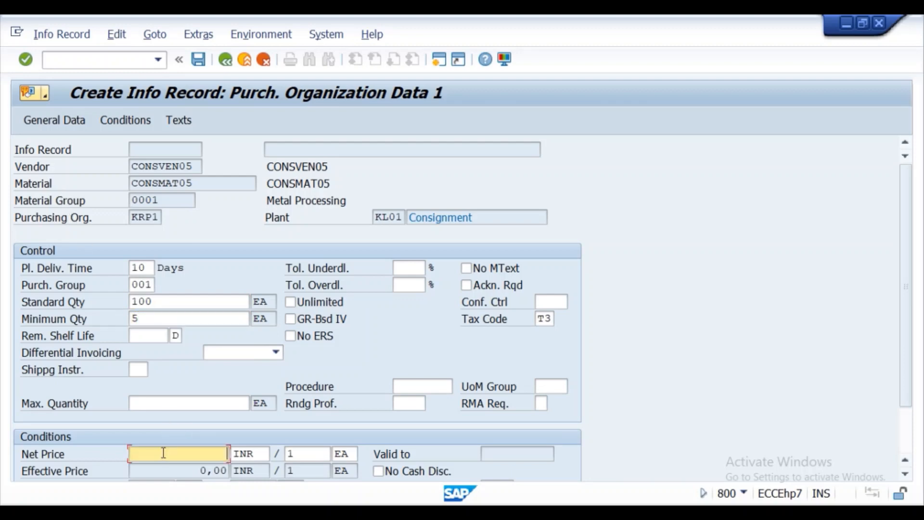
type("599")
- Continue through the remaining info record screens and save the consignment info record
left_click(26, 60)
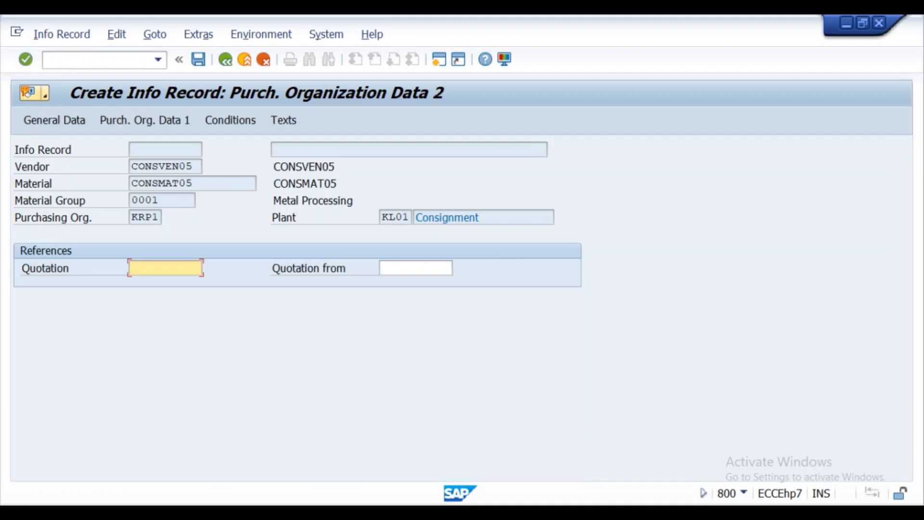
left_click(25, 61)
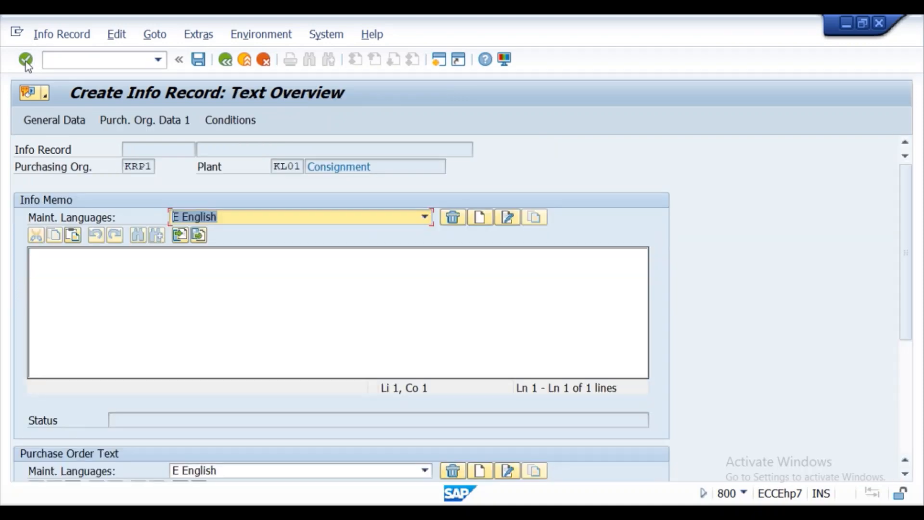
left_click(25, 61)
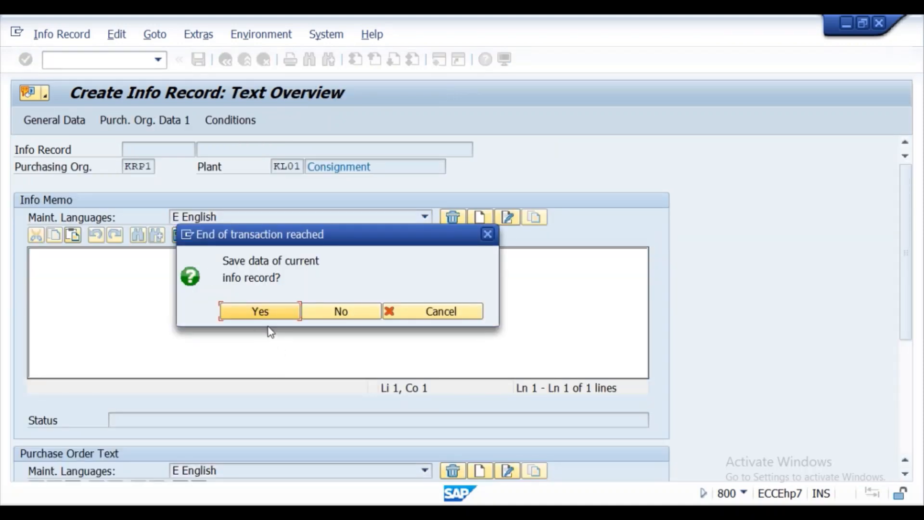
left_click(262, 316)
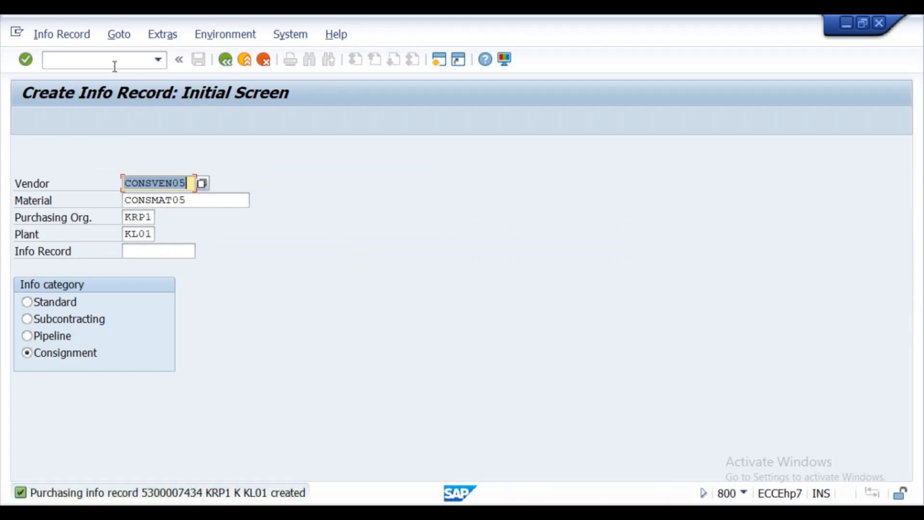
- Copy the info-record-created message into a new Notepad note, then close the message popup
left_click(151, 494)
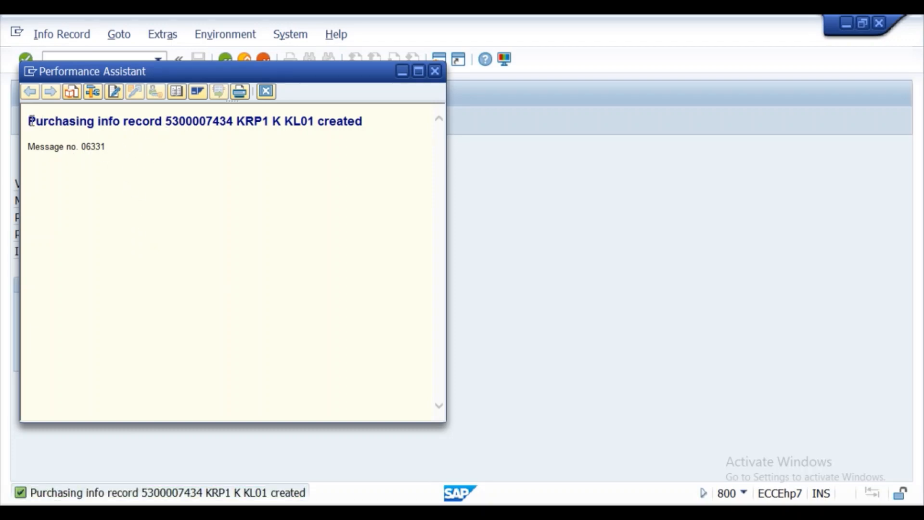
left_click_drag(28, 121, 371, 125)
key("ctrl+c")
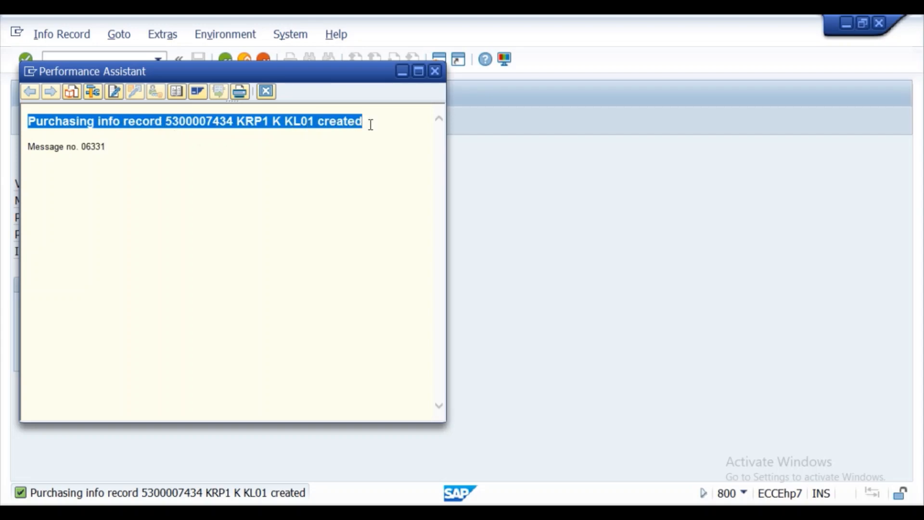
key("super")
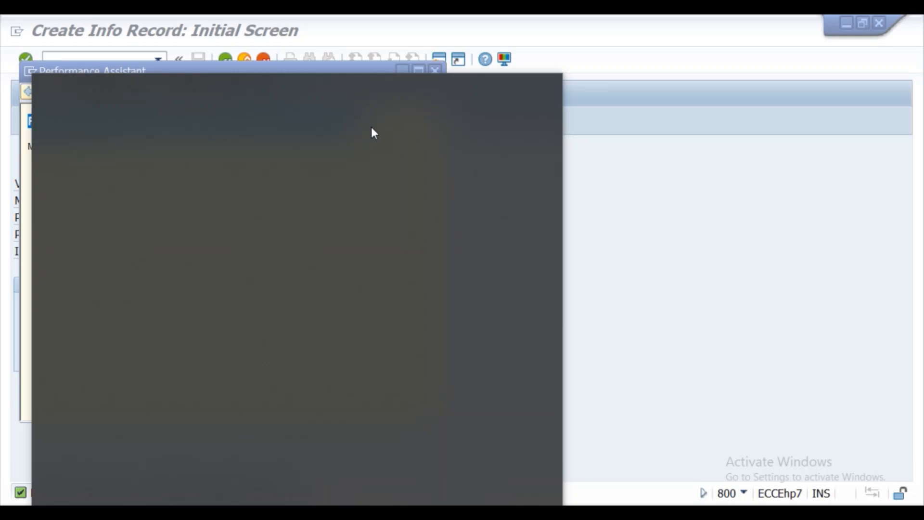
type("notepad")
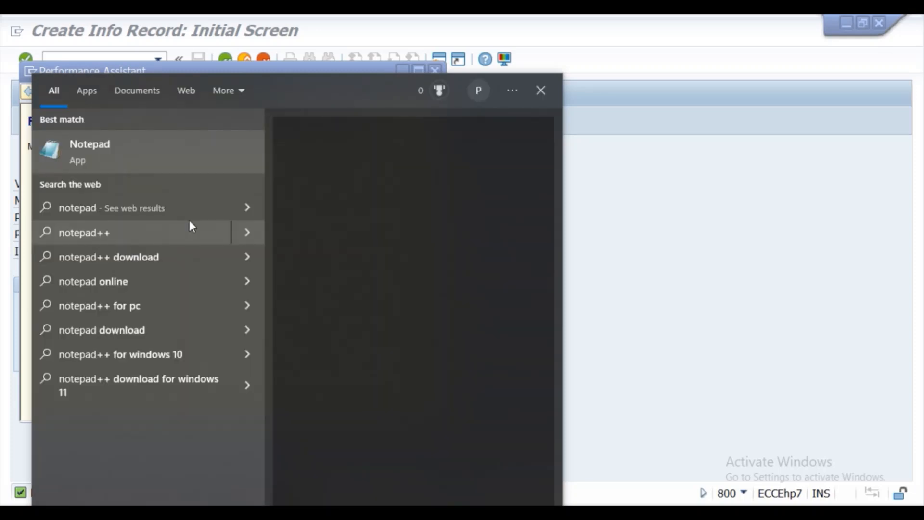
key("Return")
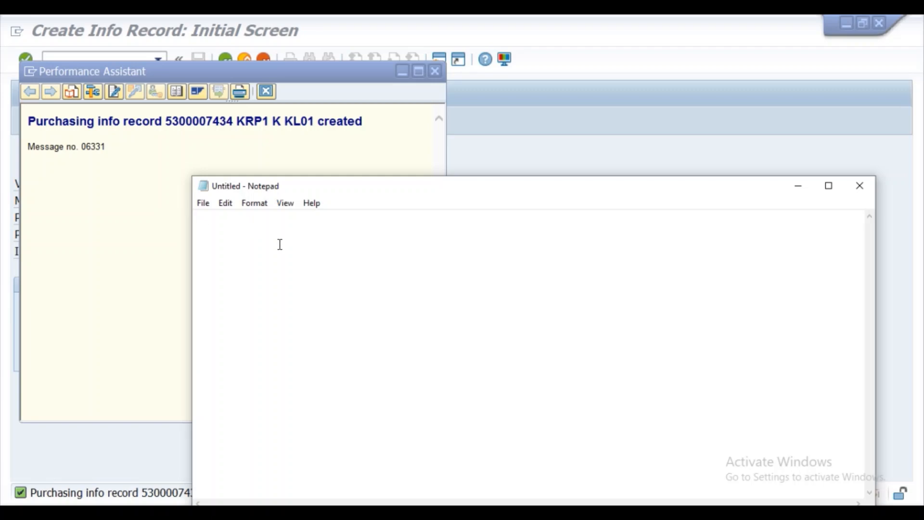
key("ctrl+v")
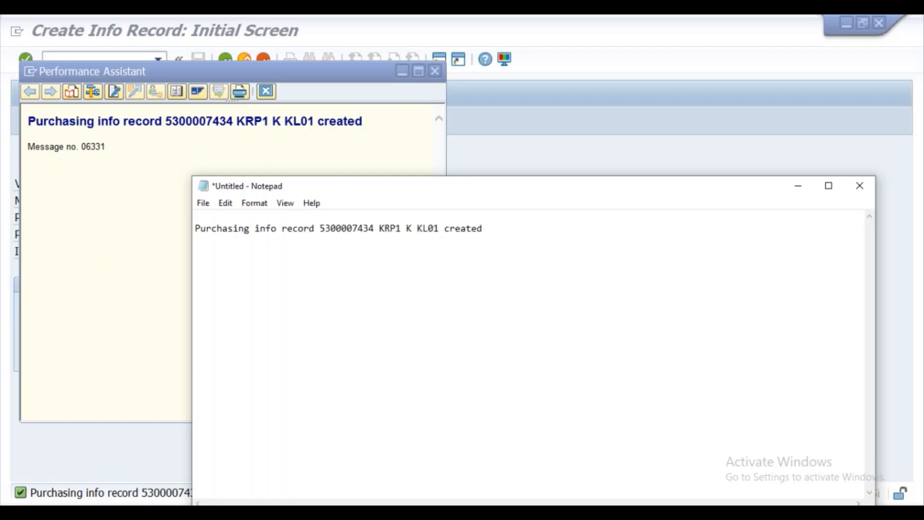
left_click(798, 186)
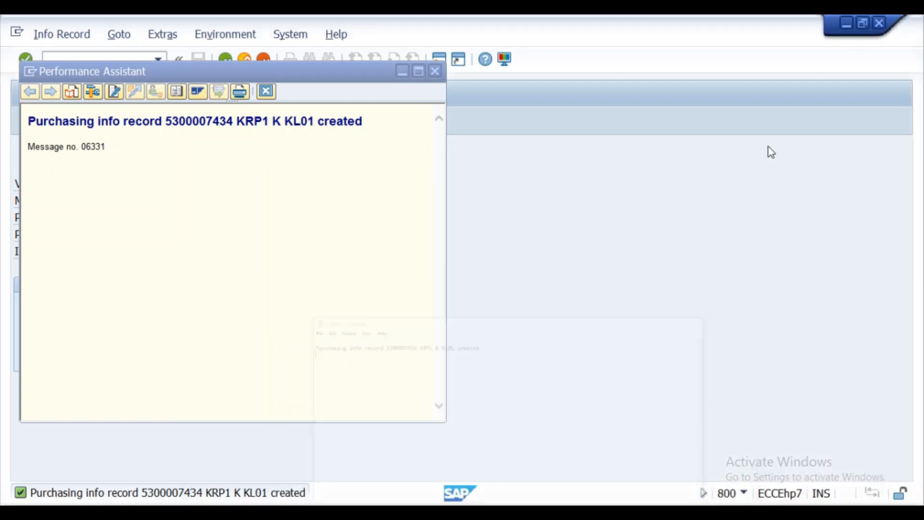
left_click(436, 73)
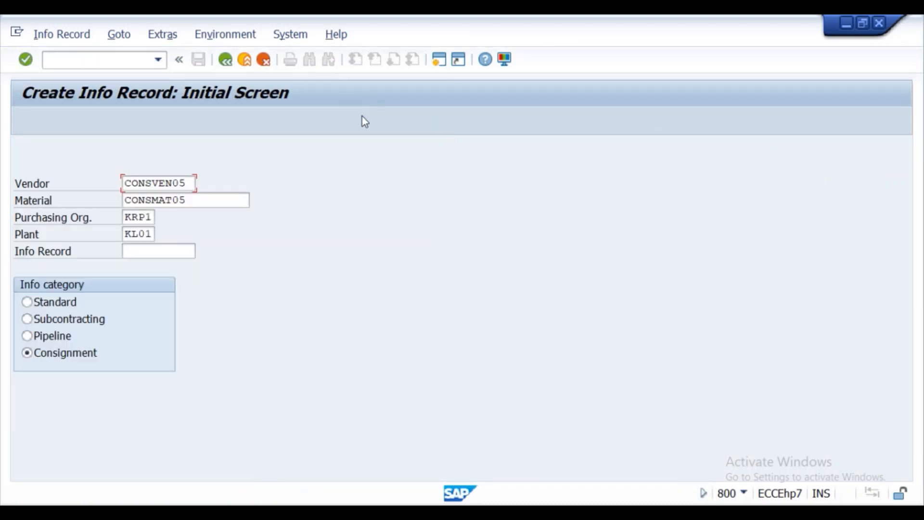
- Highlight 'Maintain Tax code also' in magenta in the Word notes and add a blank line below
key("alt+Tab")
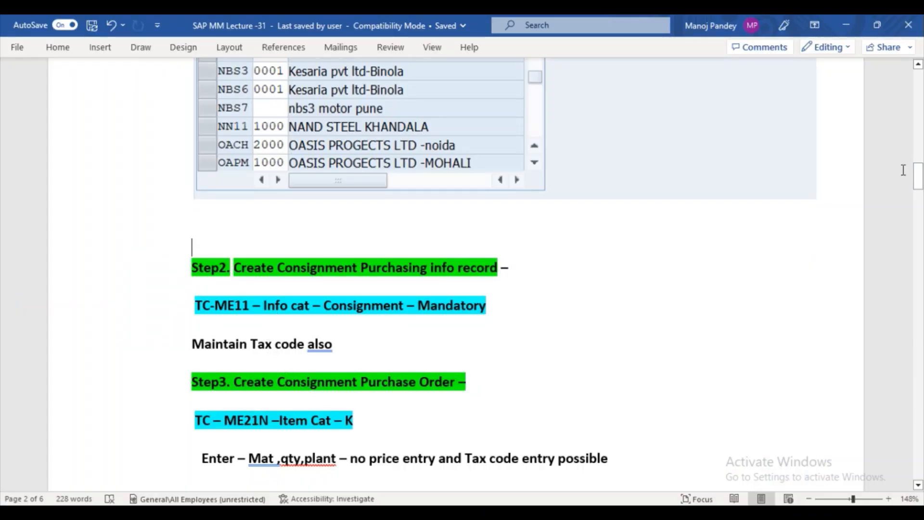
left_click_drag(919, 173, 921, 111)
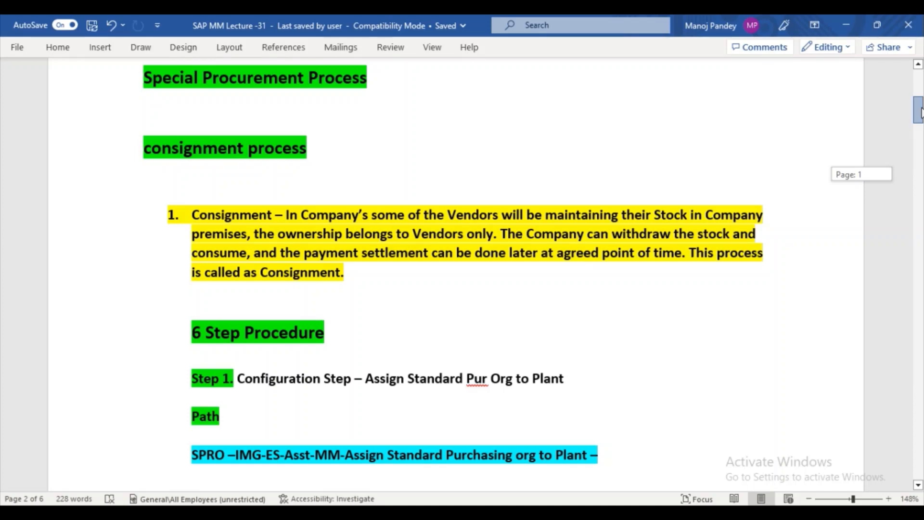
left_click_drag(920, 111, 920, 188)
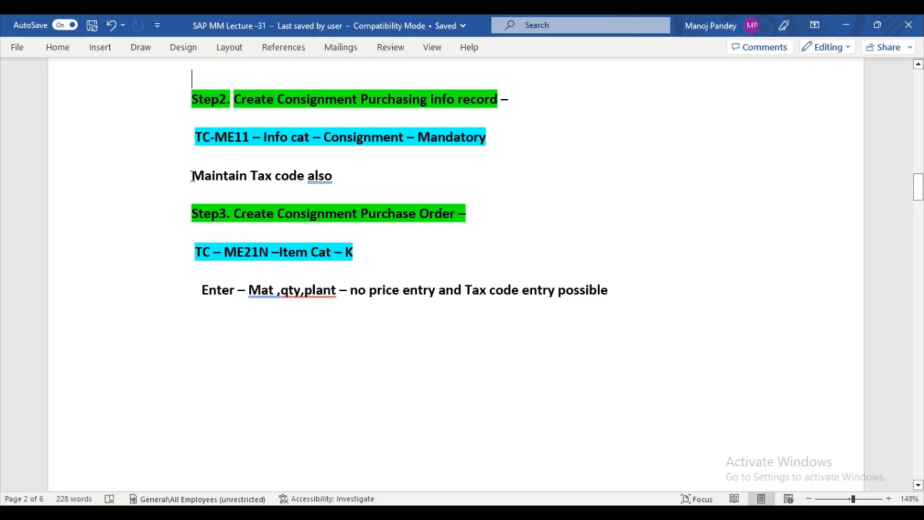
left_click_drag(190, 176, 336, 176)
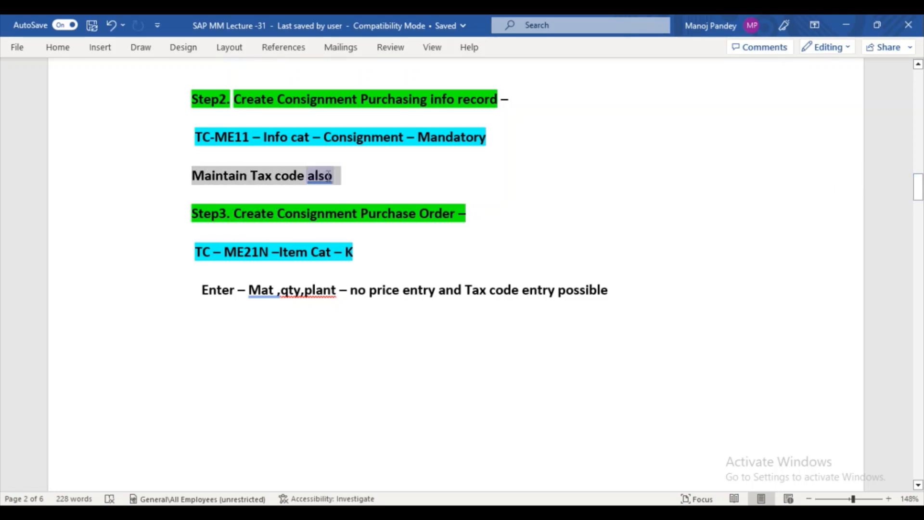
left_click(393, 153)
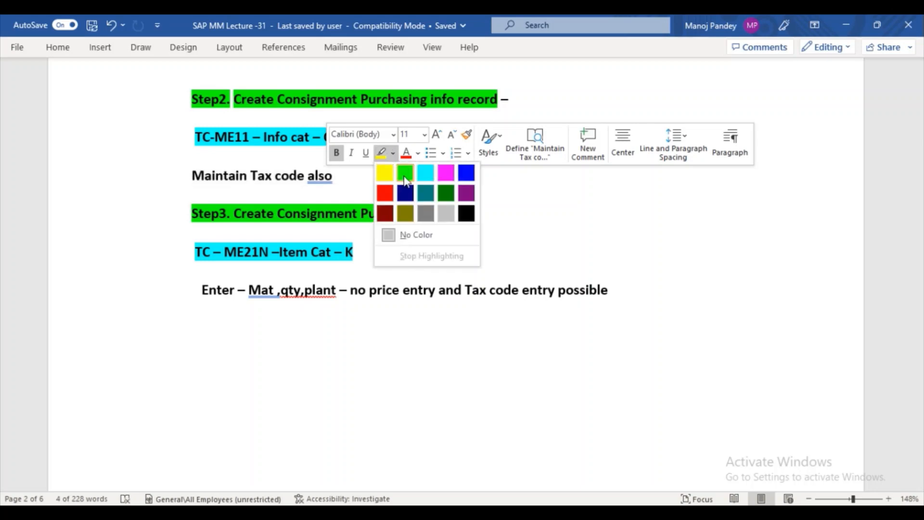
left_click(446, 173)
left_click(400, 186)
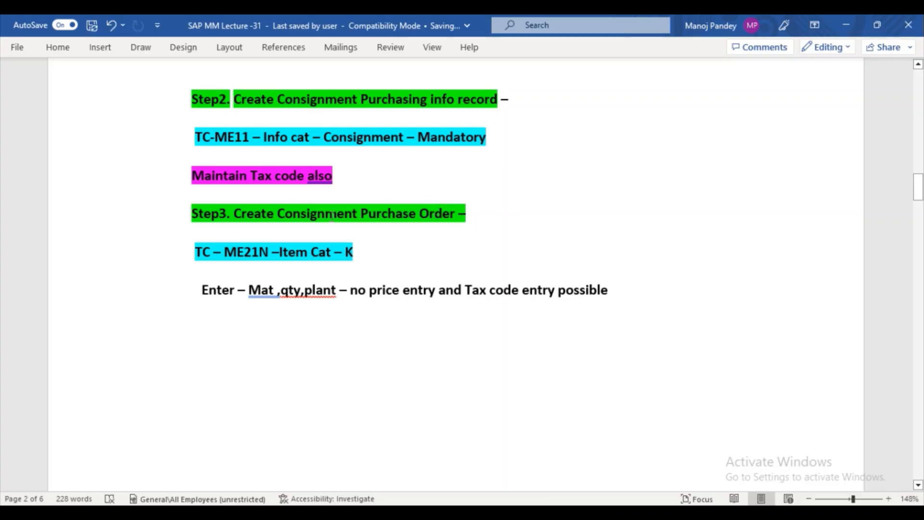
left_click(367, 163)
key("Return")
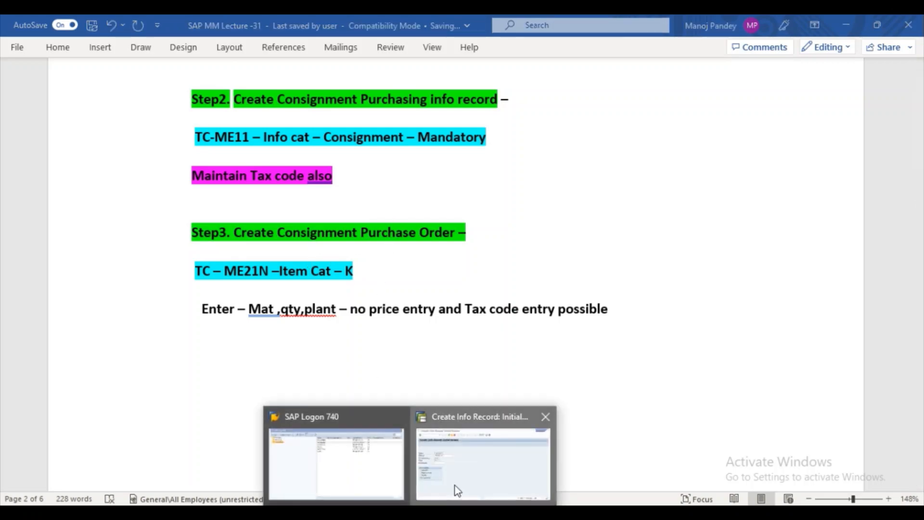
left_click(456, 487)
- Open /nme21n, enter vendor CONSVEN05, and expand the PO header's org data
left_click(123, 66)
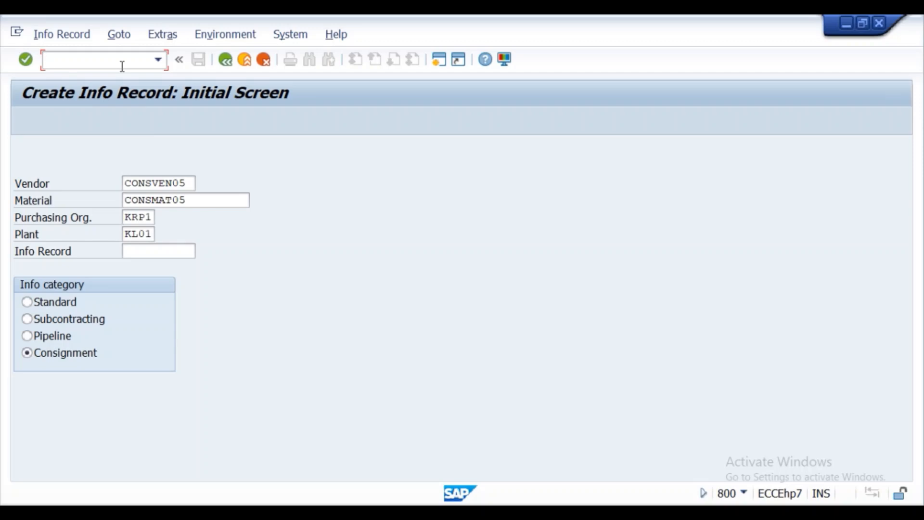
type("/nme21n")
key("Return")
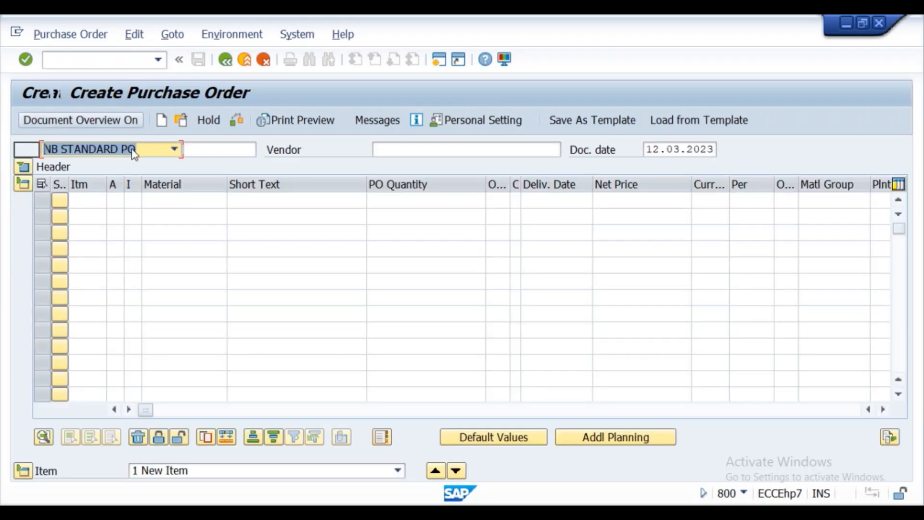
left_click(399, 152)
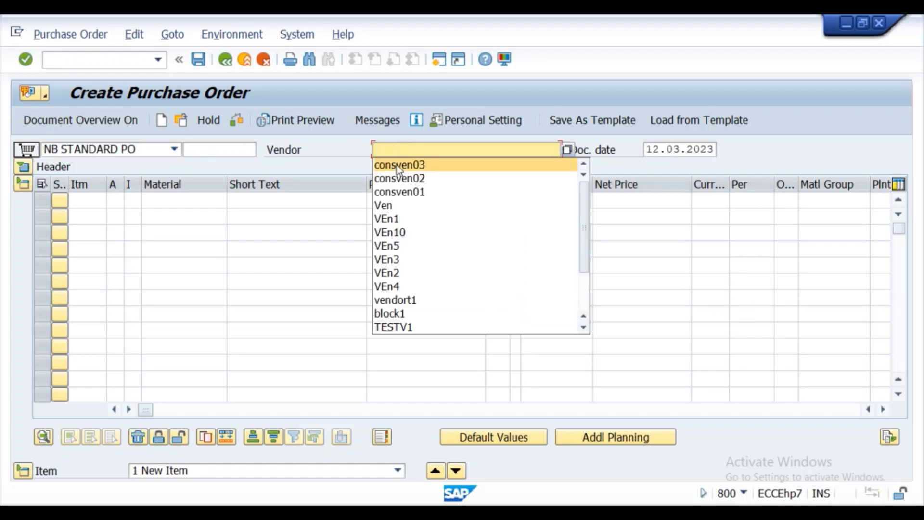
left_click(397, 166)
key("BackSpace")
type("5")
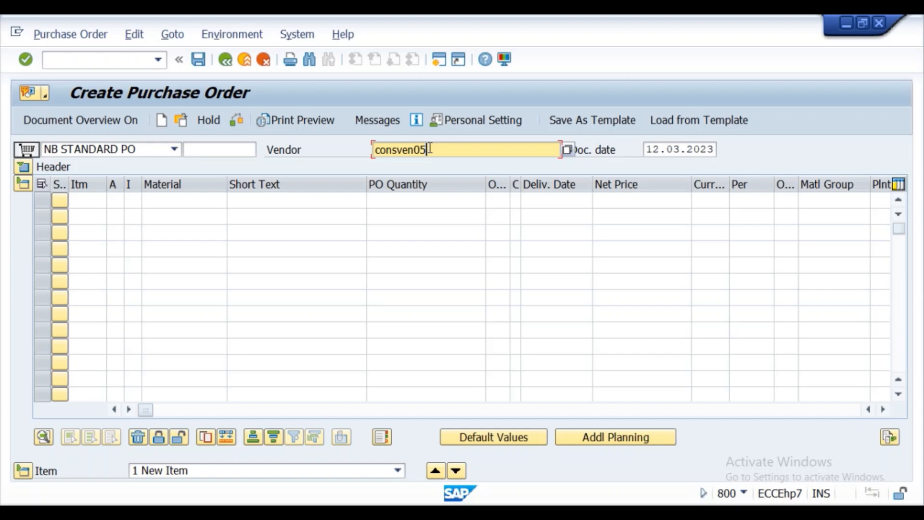
left_click(23, 168)
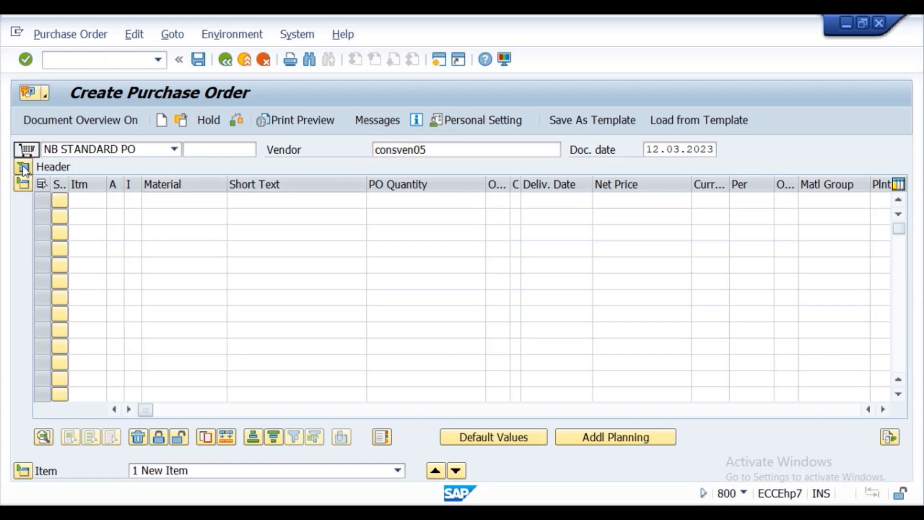
key("space")
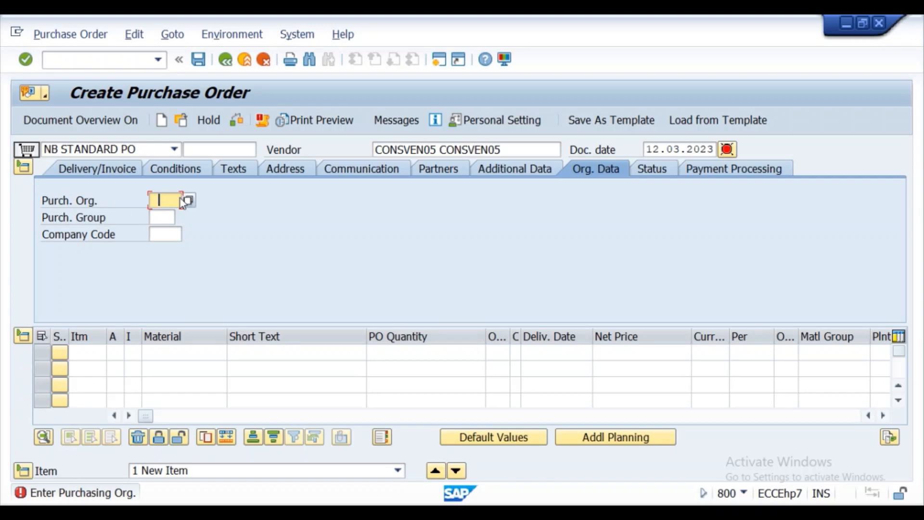
- Set the PO header's purch. org krp1, purch. group 001 and company code krip
left_click(165, 214)
left_click(164, 219)
key("space")
left_click(160, 232)
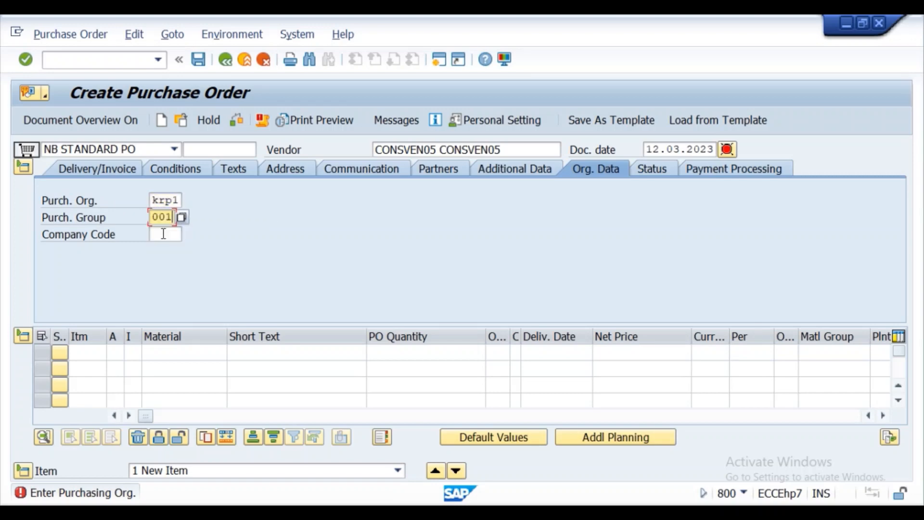
left_click(162, 235)
left_click(163, 248)
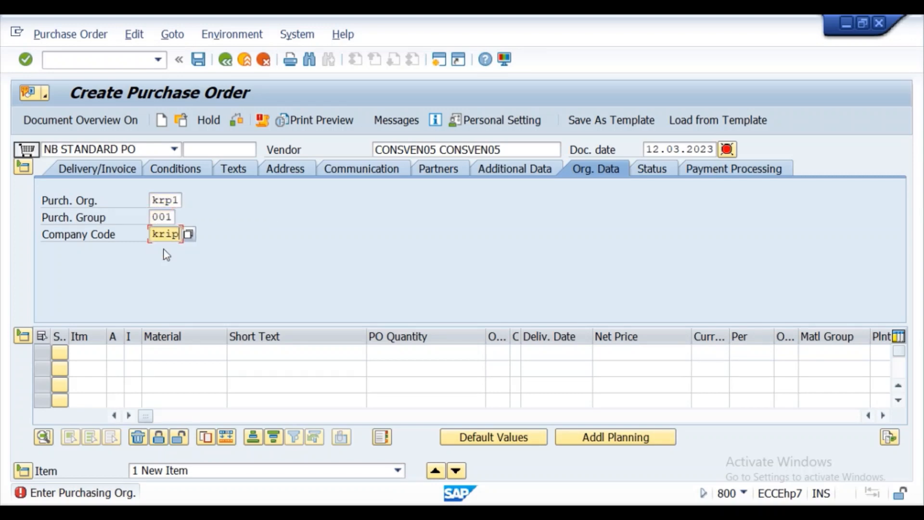
- Add item 1: material consmat05, quantity 100, net price 599 INR
left_click(154, 353)
left_click(147, 352)
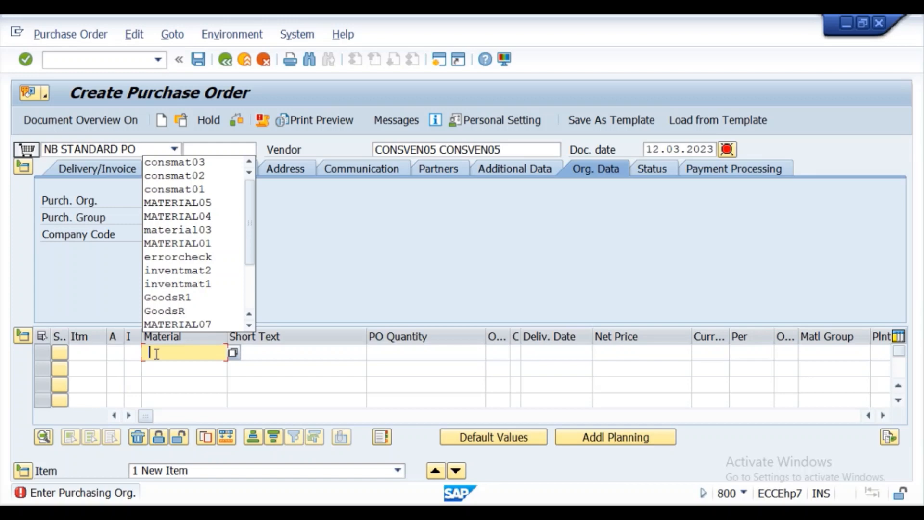
left_click(172, 163)
key("BackSpace")
type("5")
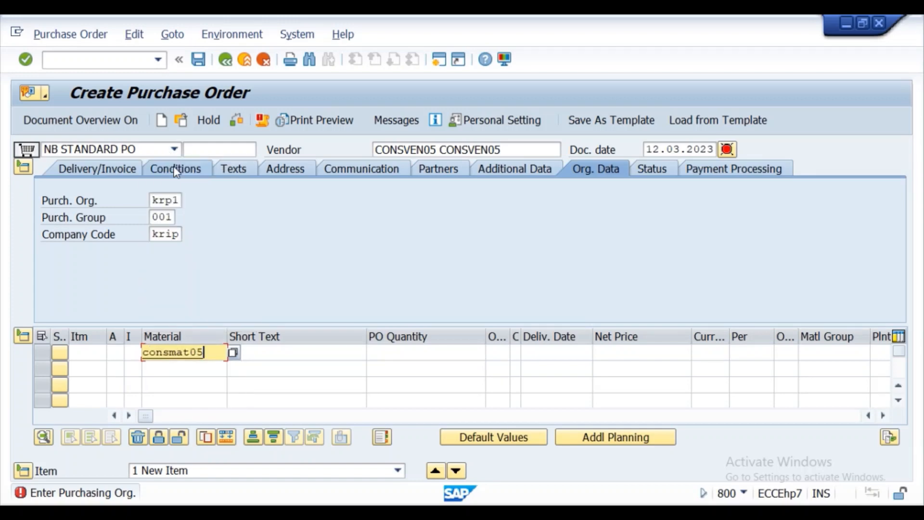
left_click(391, 354)
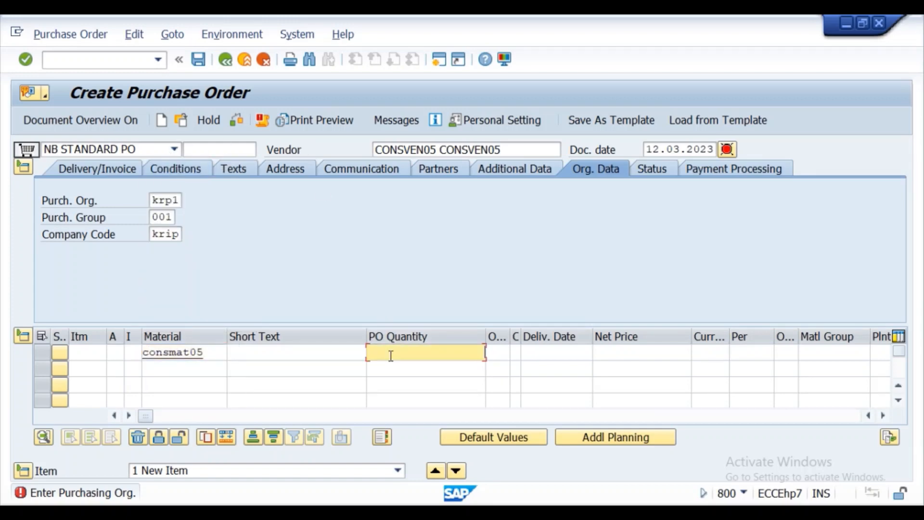
type("100")
left_click(612, 352)
type("599")
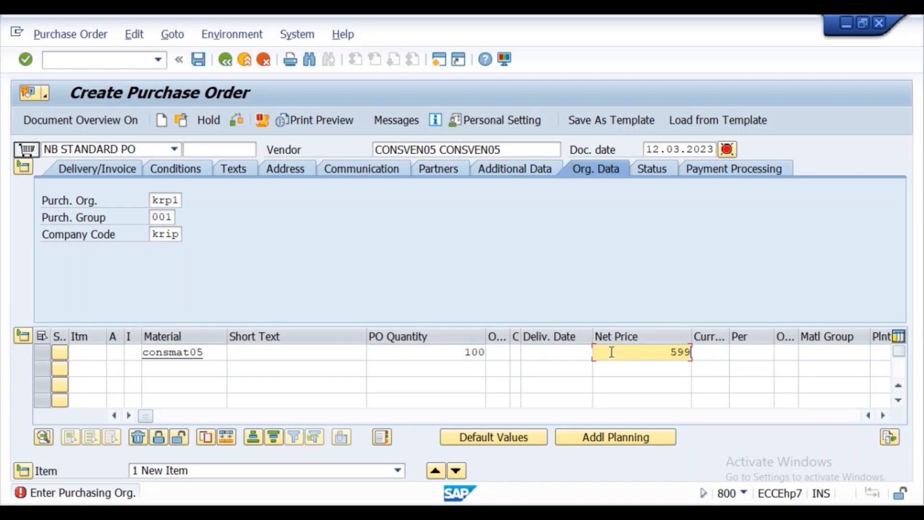
left_click(709, 353)
type("inr")
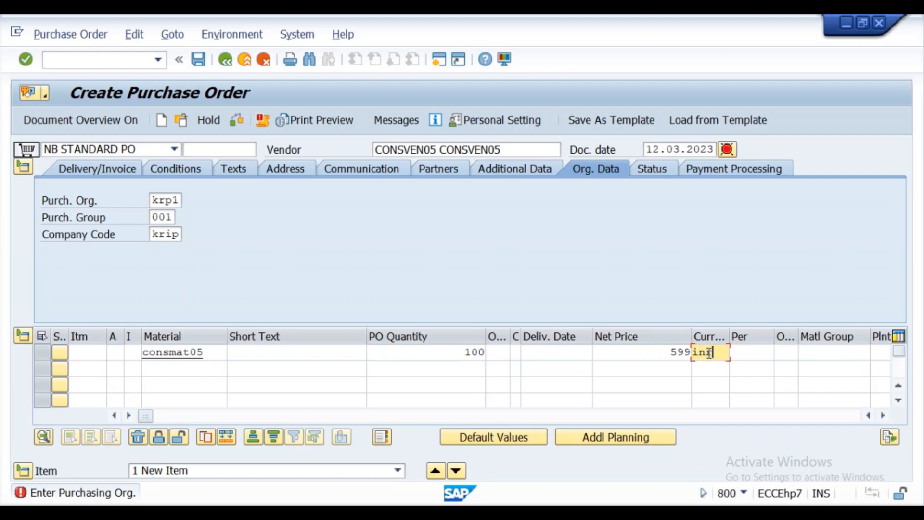
left_click(805, 353)
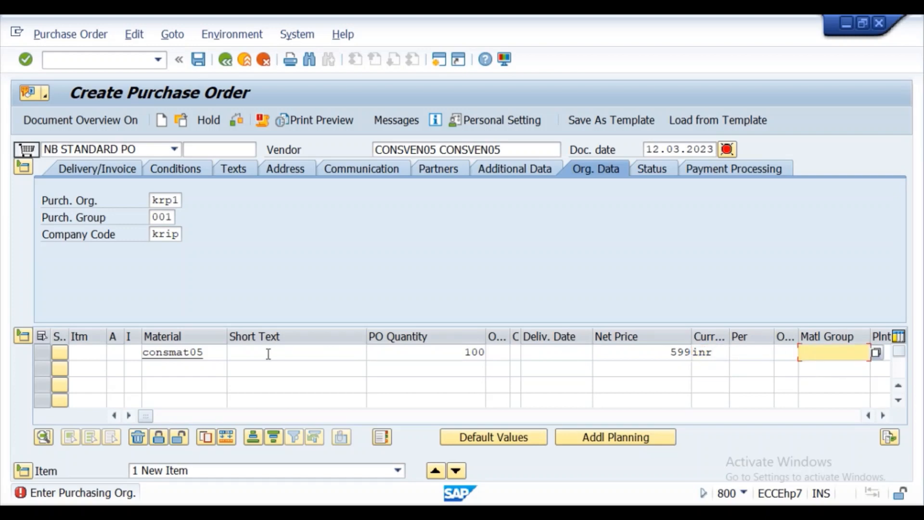
left_click(117, 354)
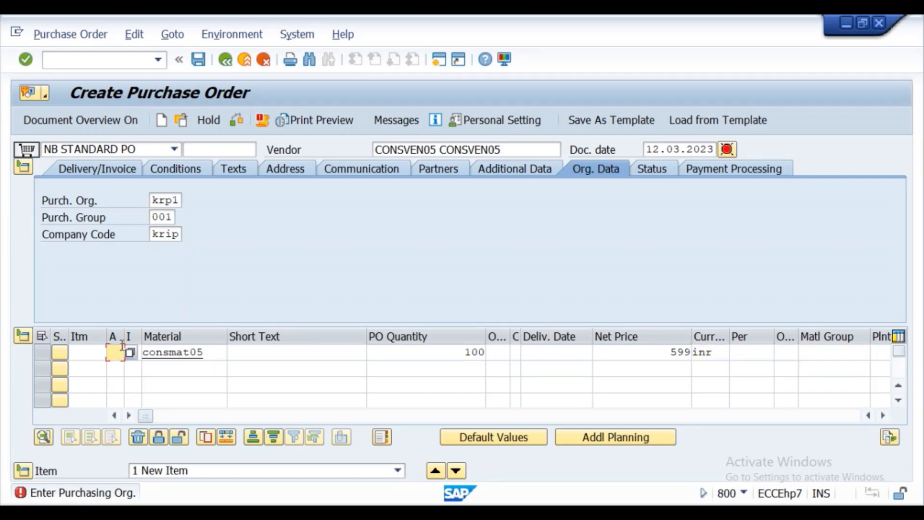
- Set item 1's item category to K (Consignment), leaving account assignment blank
left_click(126, 353)
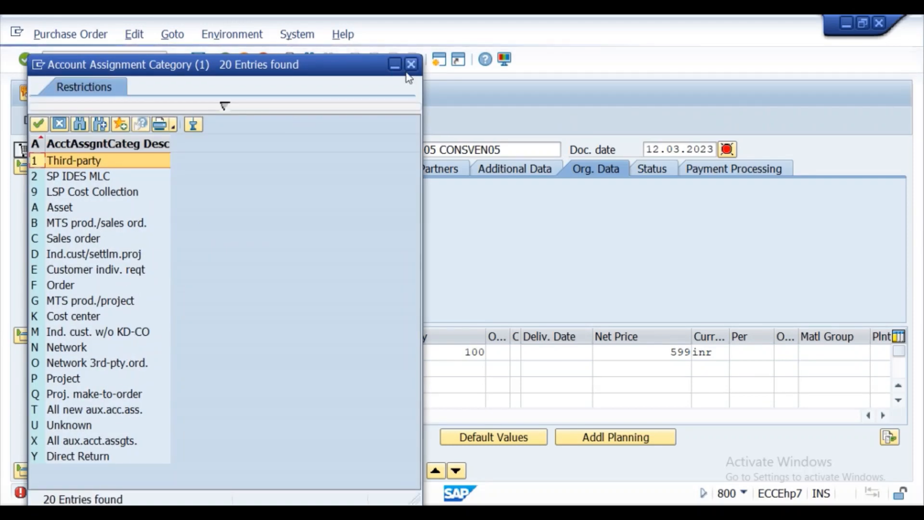
left_click(413, 67)
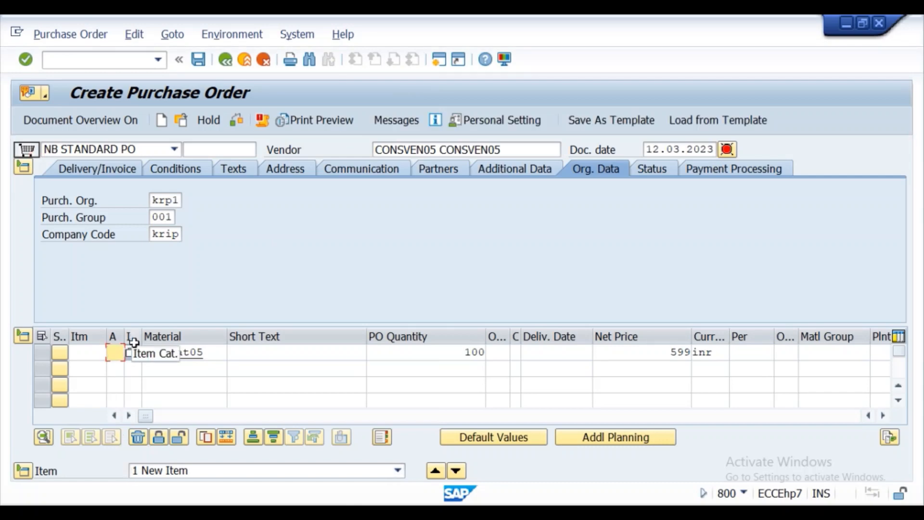
key("F4")
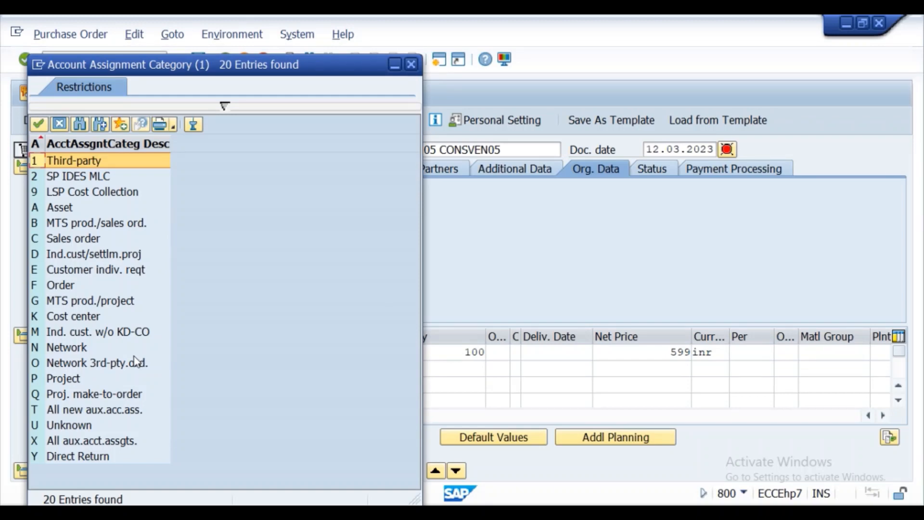
left_click(411, 64)
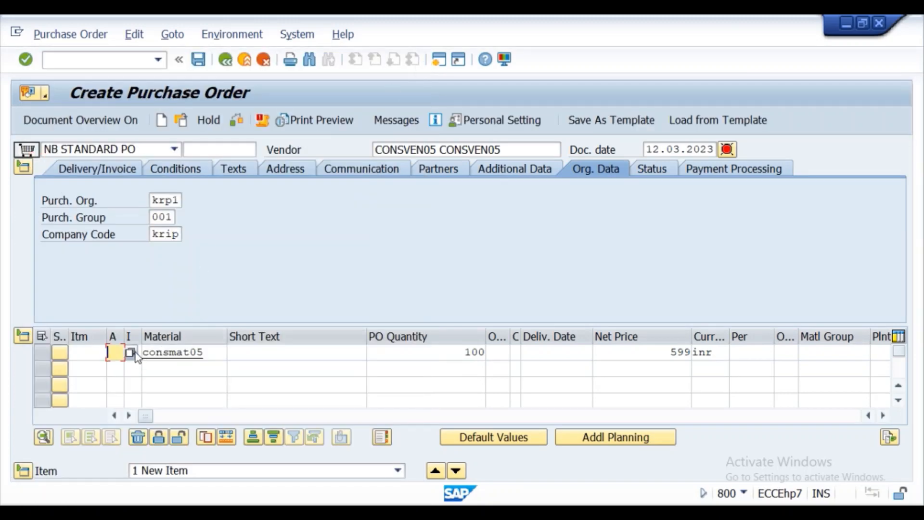
left_click(136, 355)
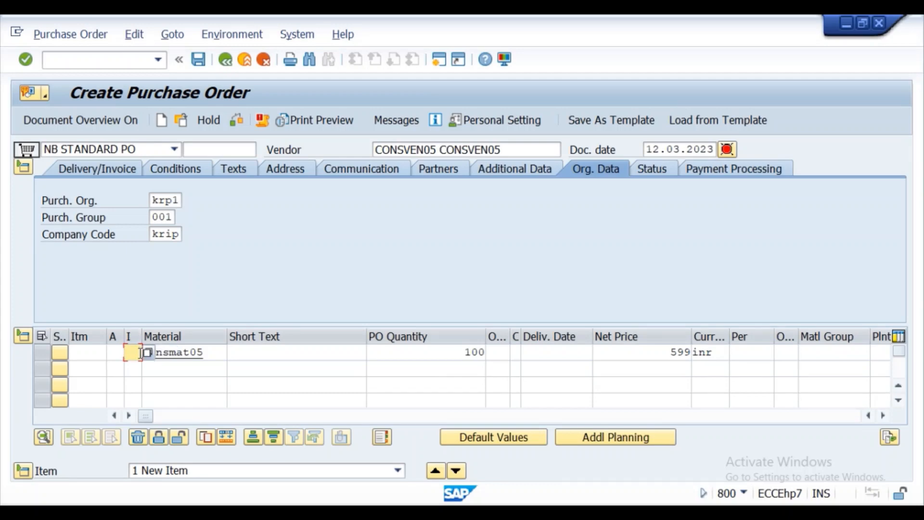
left_click(146, 356)
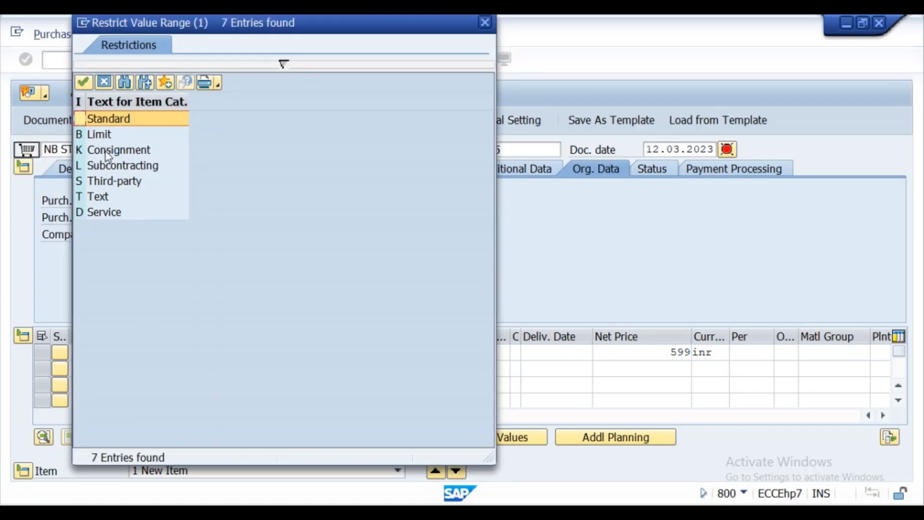
double_click(106, 151)
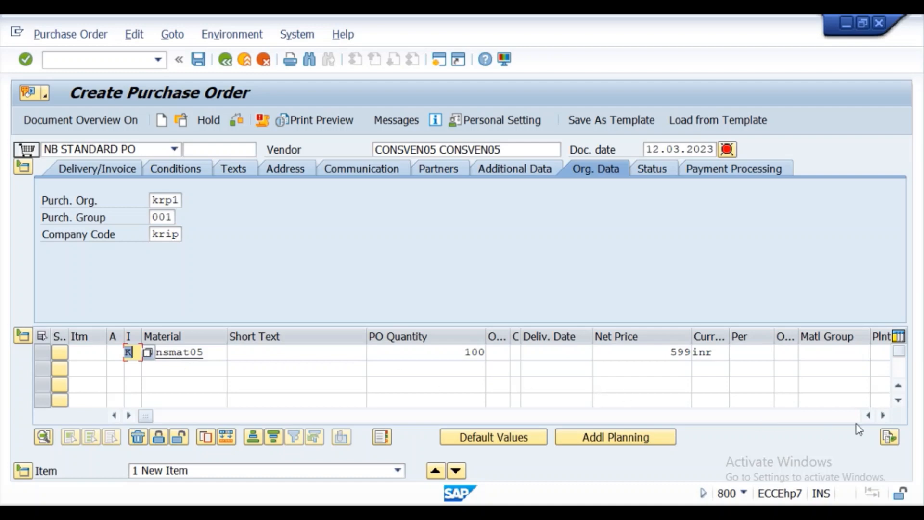
- Give item 1 plant kl01 and storage location KS01, and confirm
left_click(884, 415)
left_click(884, 415)
left_click(884, 415)
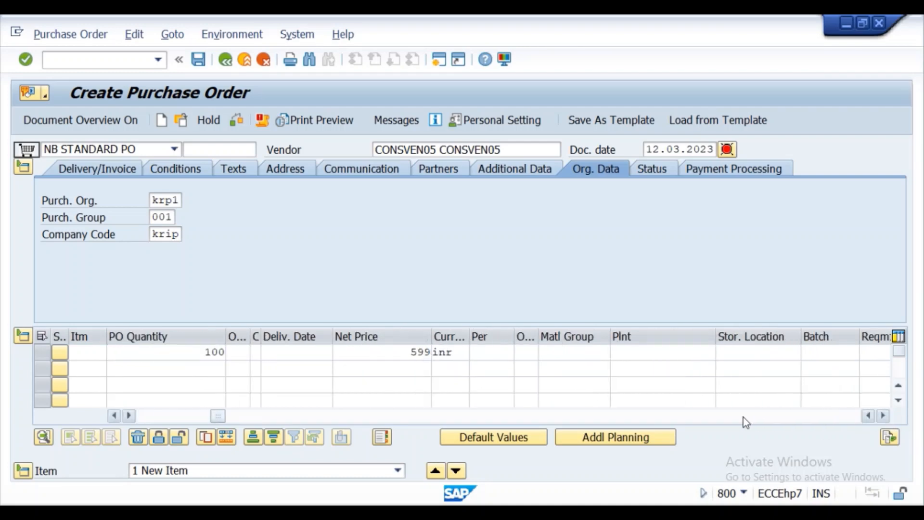
left_click(635, 353)
left_click(626, 368)
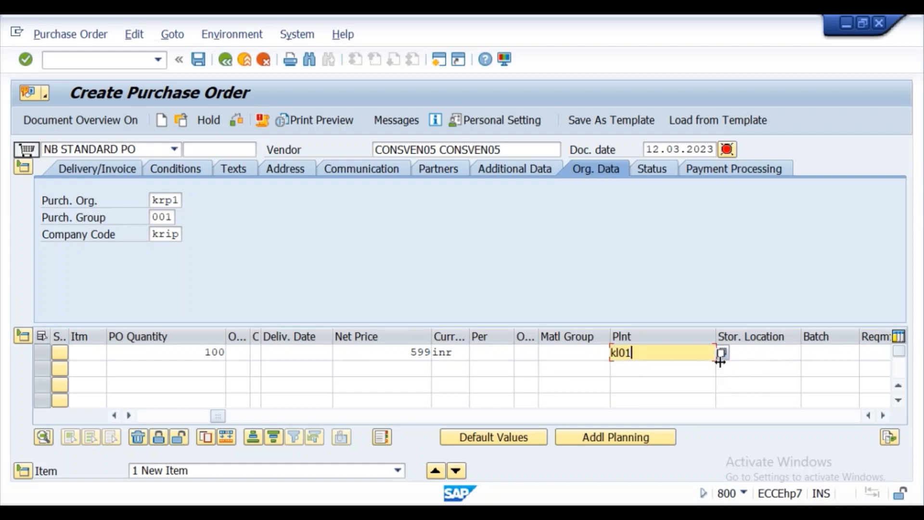
left_click(776, 351)
left_click(761, 368)
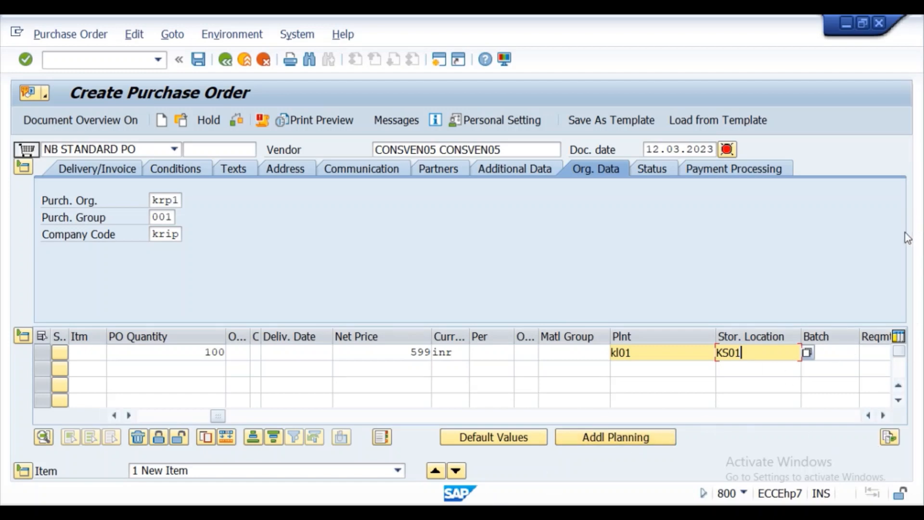
key("Return")
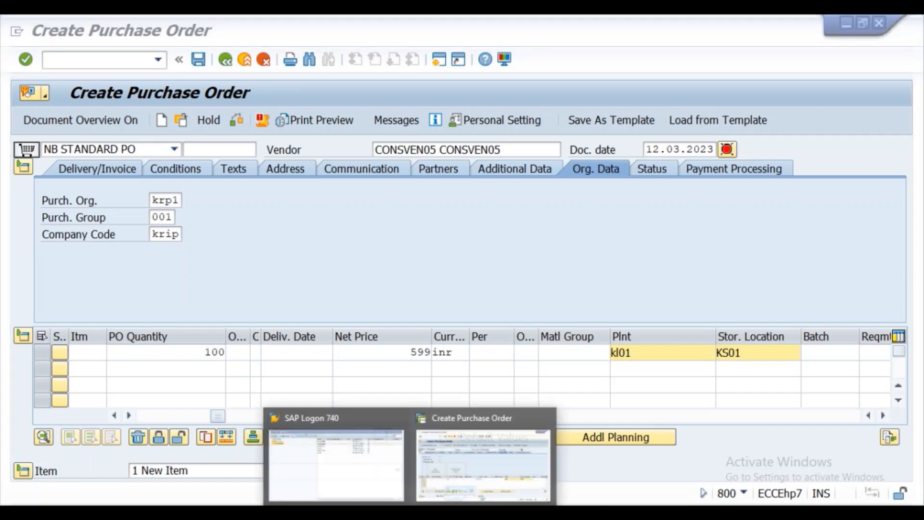
- Switch to SAP Logon 740 and start logging on to the server connection
left_click(438, 482)
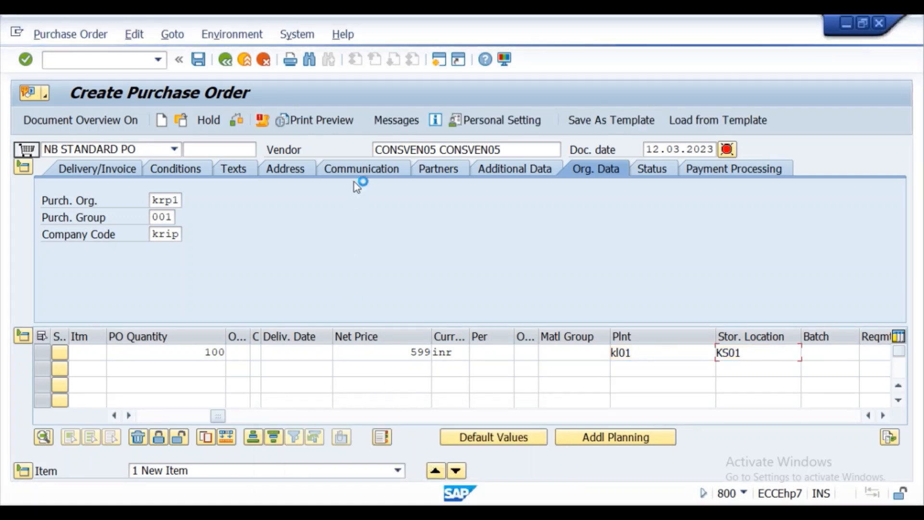
left_click(409, 513)
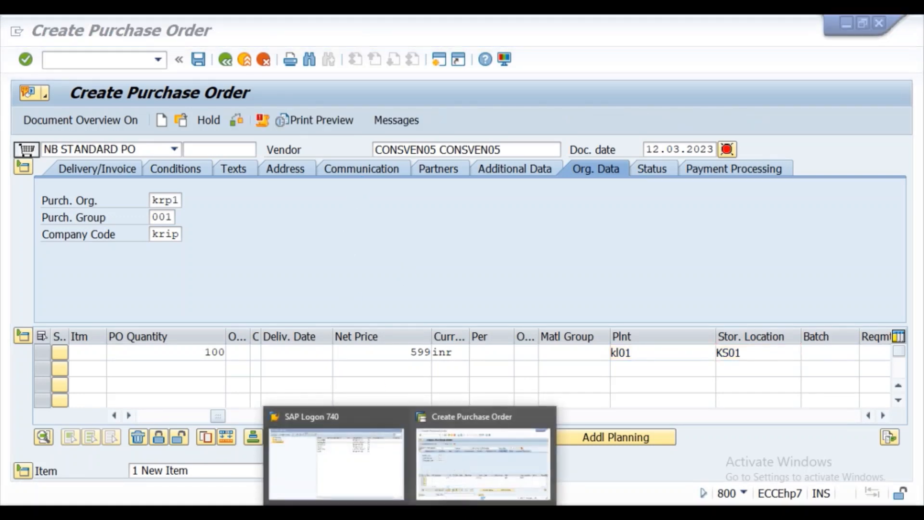
left_click(464, 454)
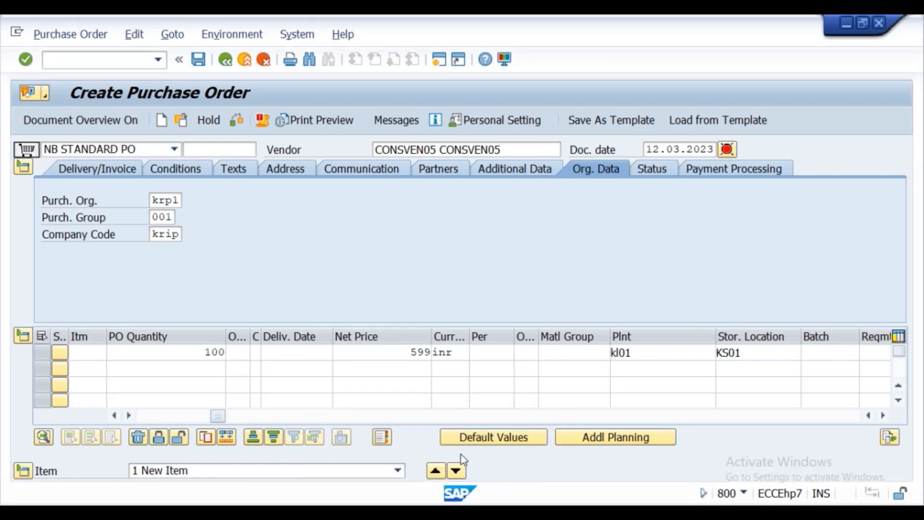
left_click(410, 513)
left_click(432, 474)
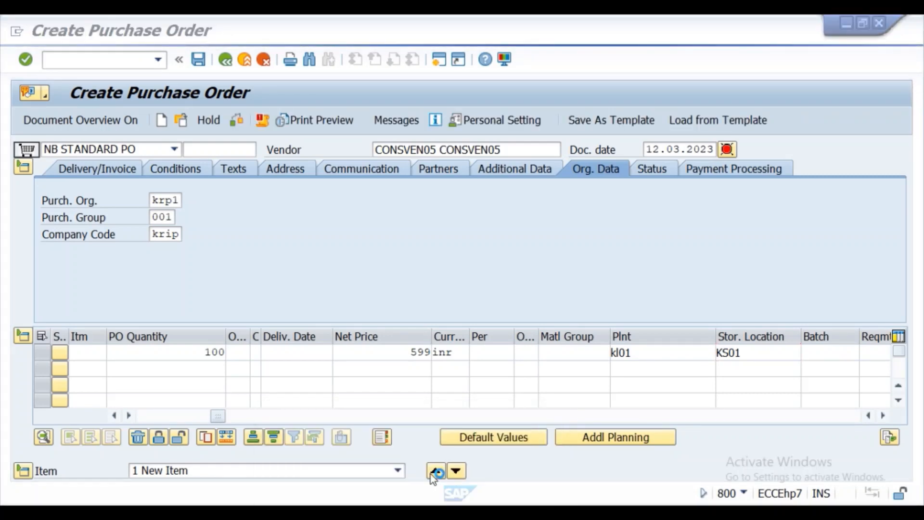
left_click(412, 513)
left_click(363, 478)
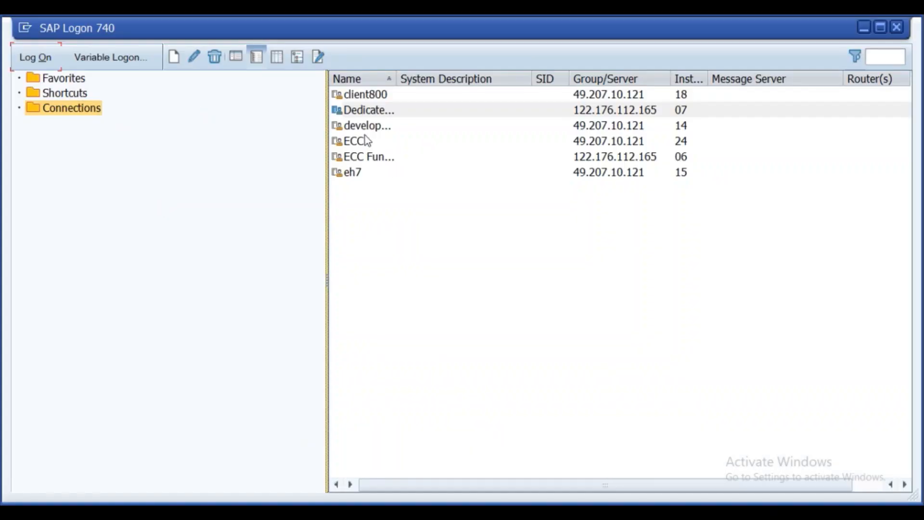
left_click(366, 110)
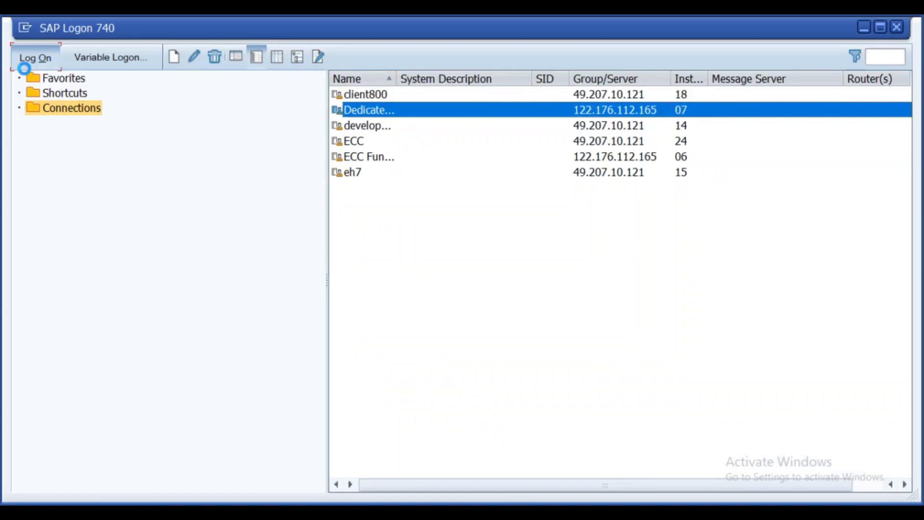
left_click(29, 58)
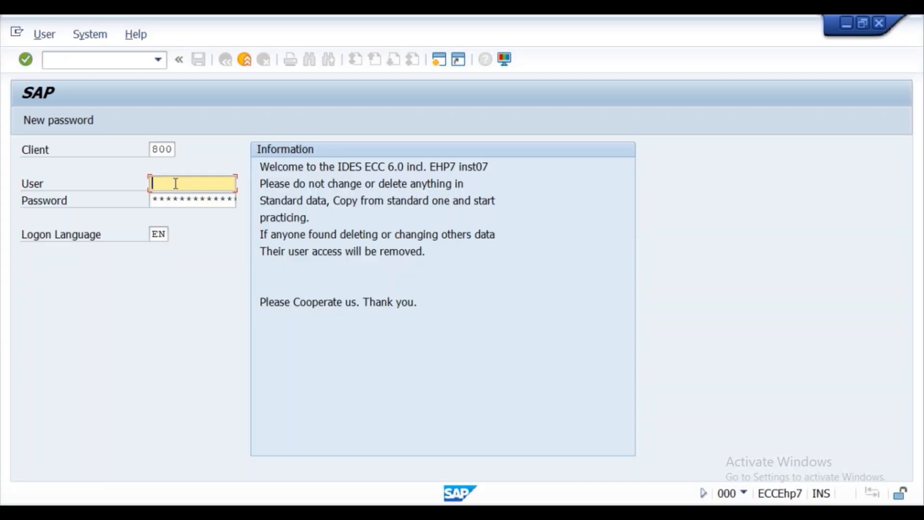
- Log on to client 800 with the saved user name, continuing this logon and ending others
left_click(166, 183)
left_click(181, 197)
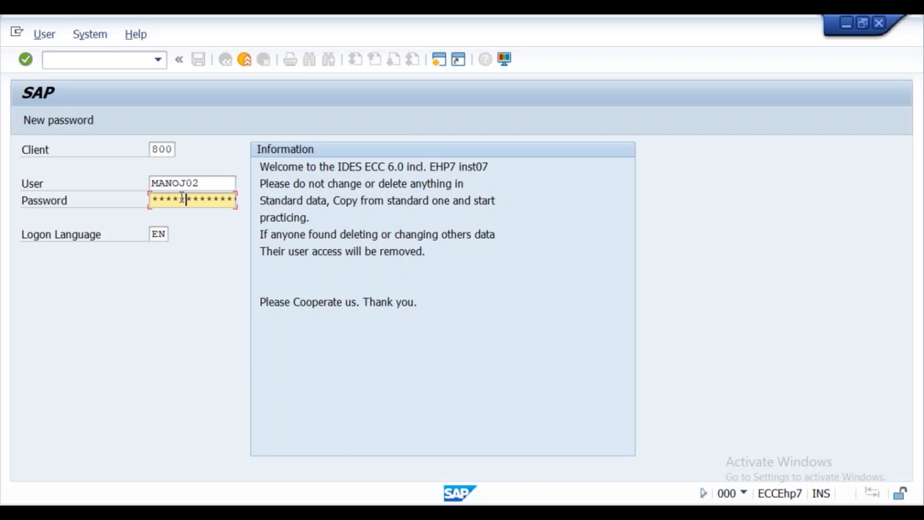
key("Return")
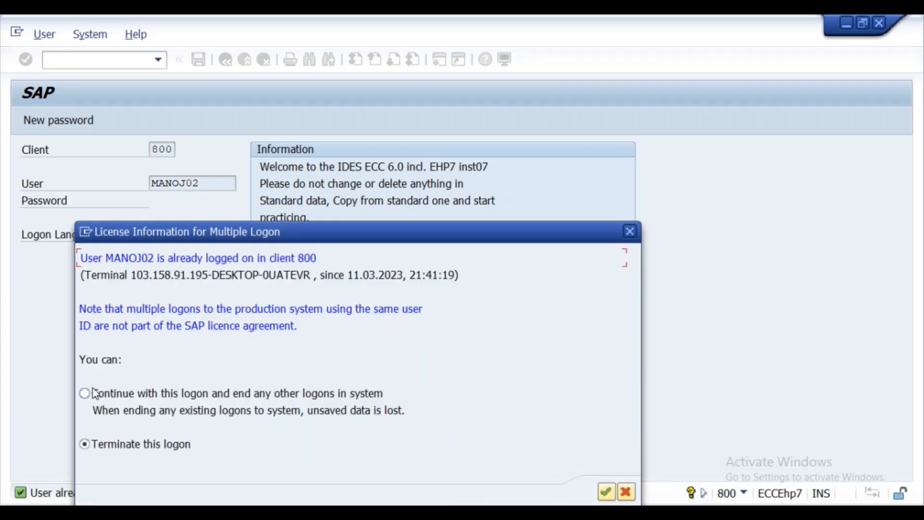
left_click(86, 394)
left_click(607, 492)
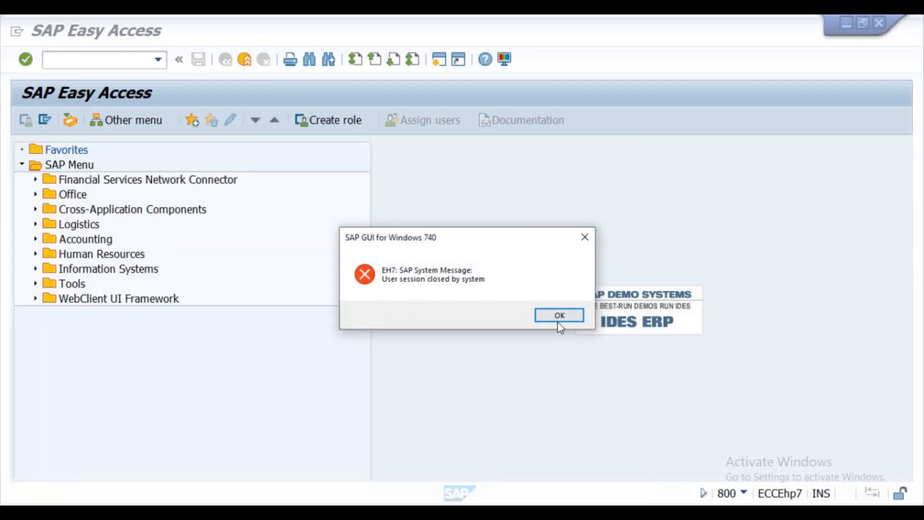
left_click(560, 316)
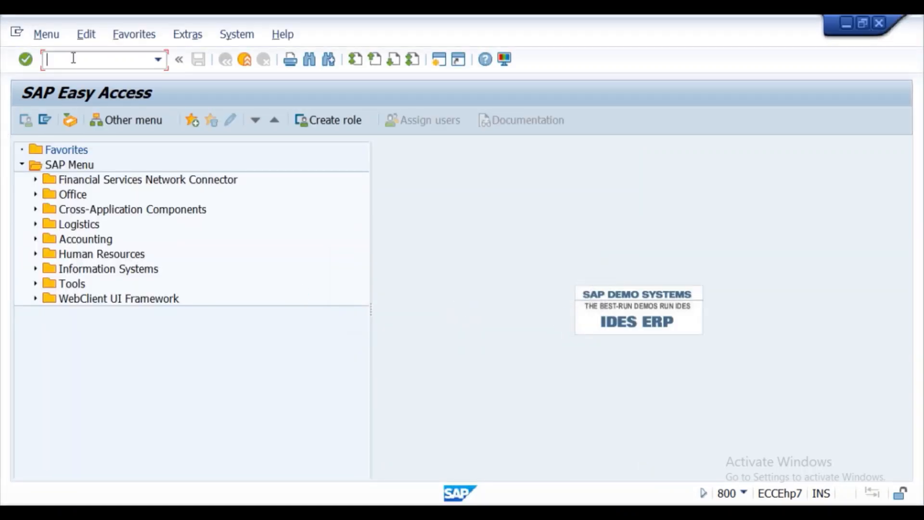
- Start a new purchase order for vendor CONSVEN05 with purchasing org krp1, group 001, company code krip
type("me21n")
key("Return")
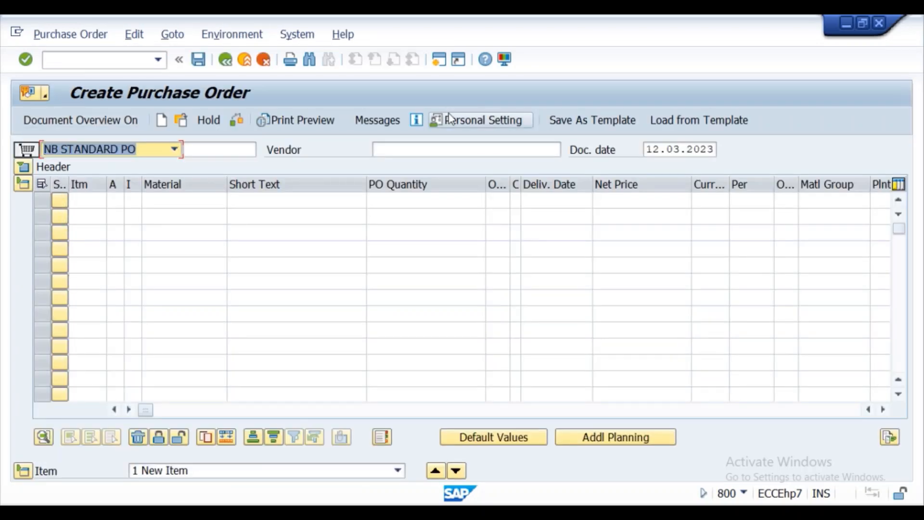
left_click(423, 151)
left_click(385, 163)
left_click(27, 169)
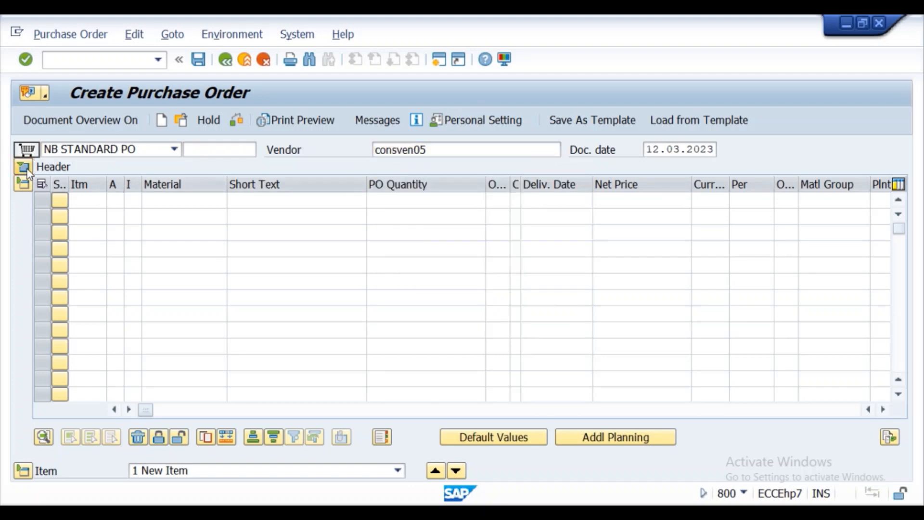
left_click(152, 200)
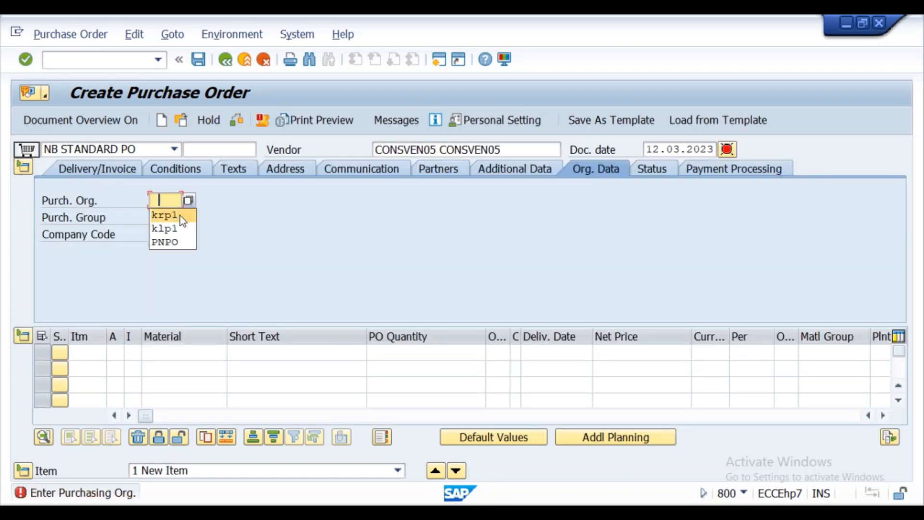
left_click(179, 216)
left_click(165, 220)
left_click(162, 231)
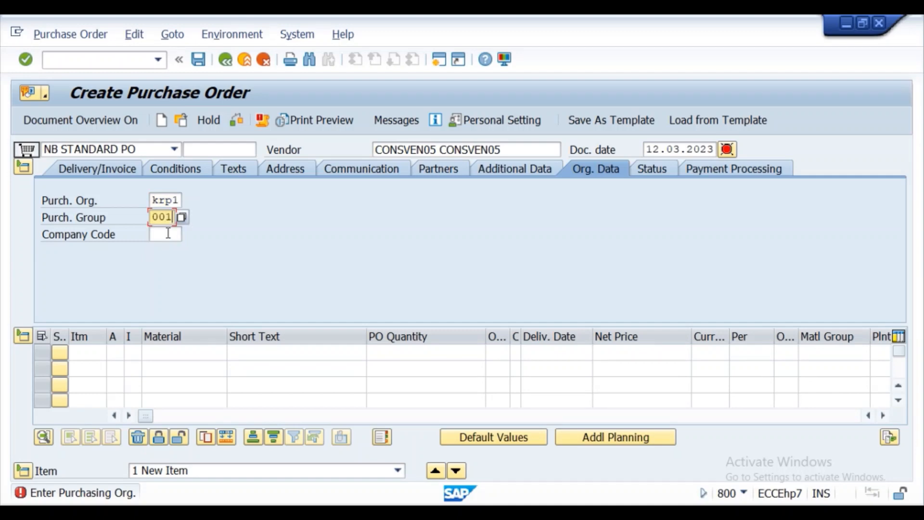
left_click(164, 235)
left_click(163, 247)
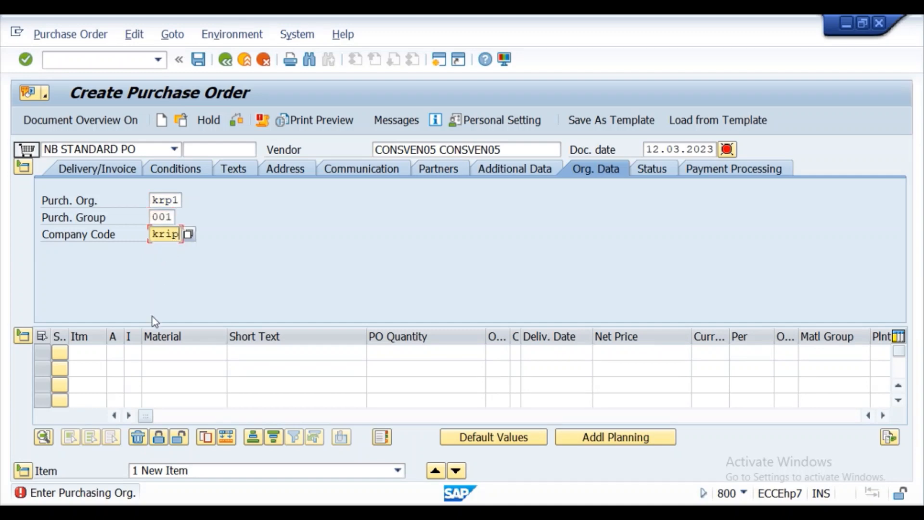
- Add item 1: material consmat05, quantity 100, currency INR
left_click(153, 353)
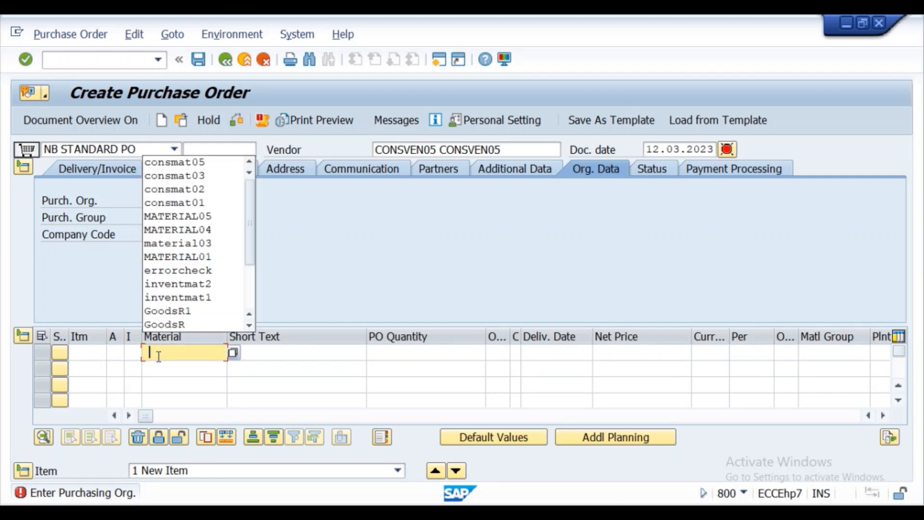
left_click(190, 162)
left_click(393, 351)
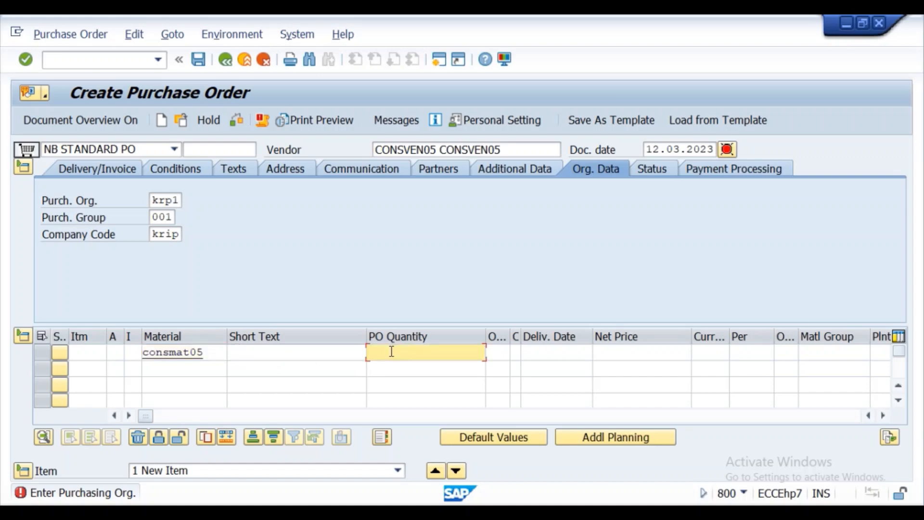
type("100")
left_click(713, 354)
type("inr")
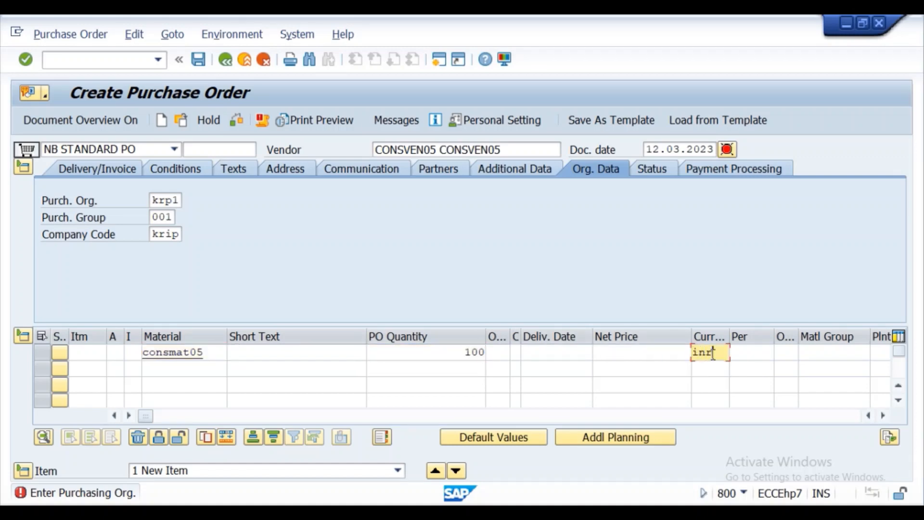
- Set the item's plant to kl01 and storage location to KS01, then begin editing its item category
left_click(884, 415)
left_click(884, 416)
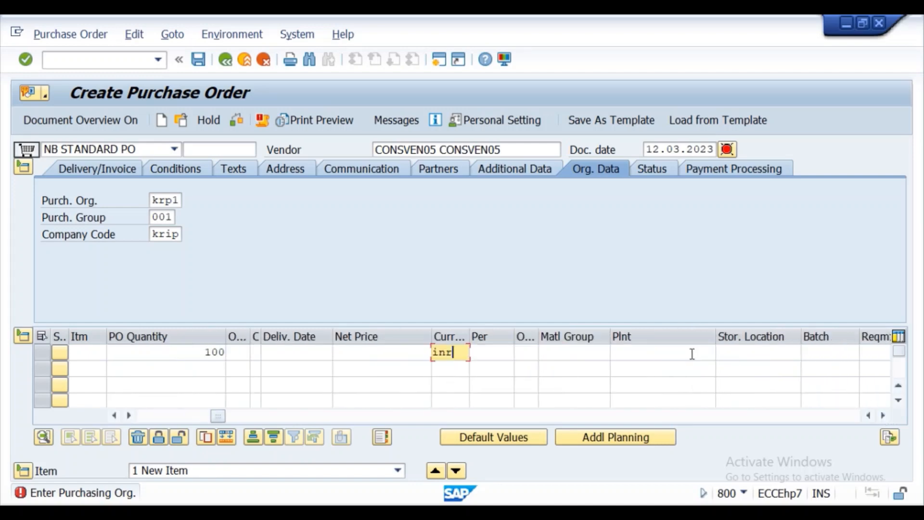
left_click(653, 356)
left_click(652, 373)
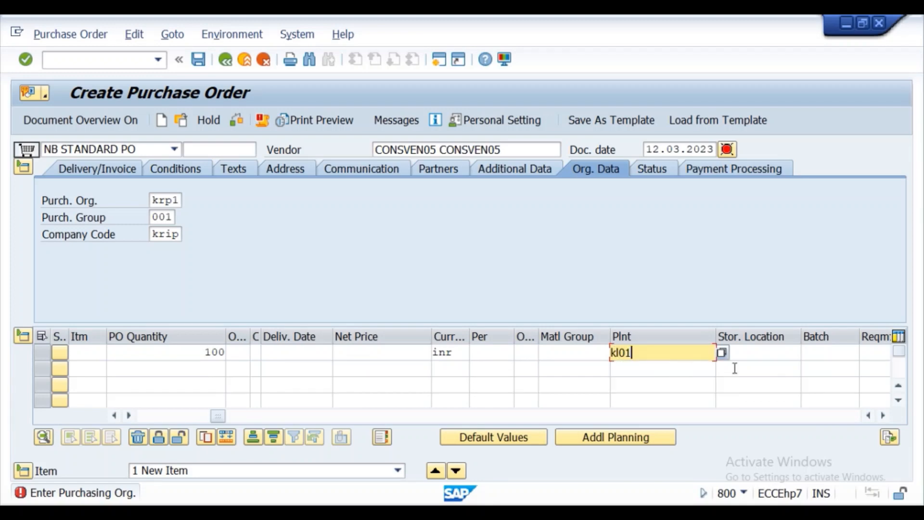
left_click(763, 353)
left_click(753, 365)
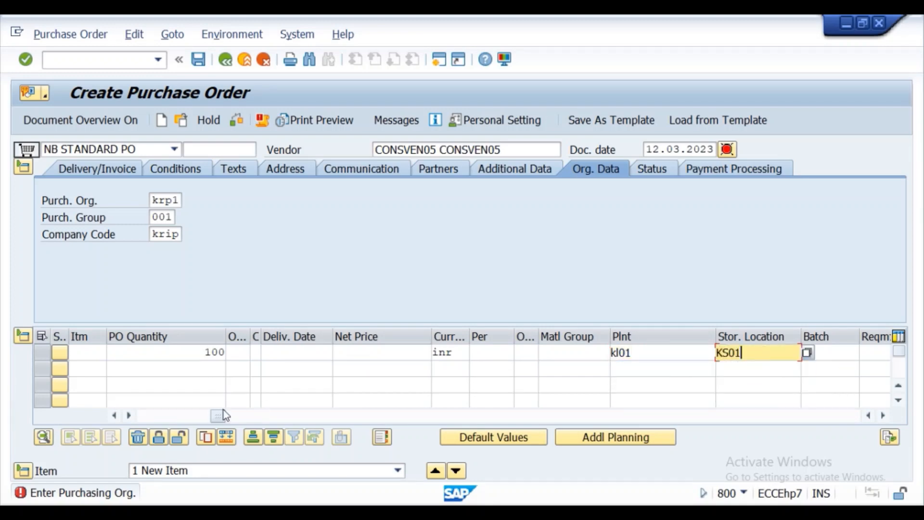
left_click(114, 416)
left_click(115, 416)
left_click(136, 353)
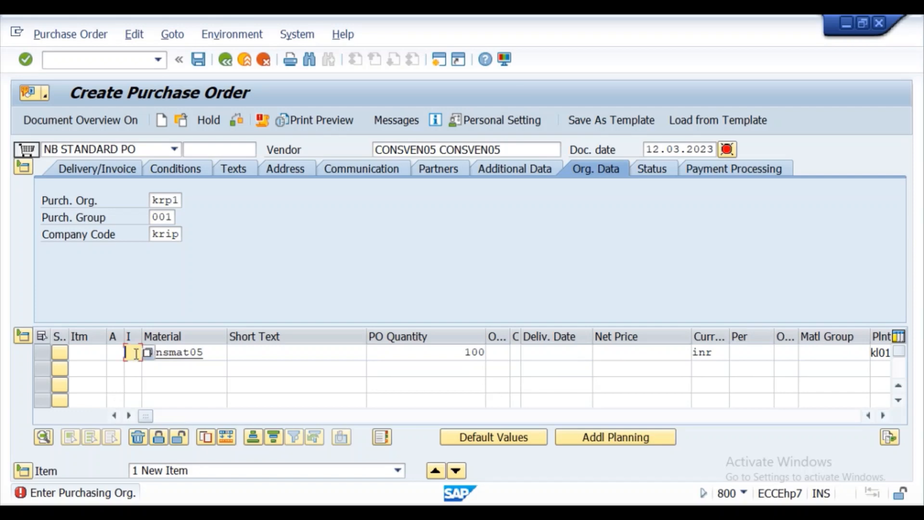
- Enter item category K for the CONSMAT05 item, check the PO, and review the Delivery Schedule tab
type("k")
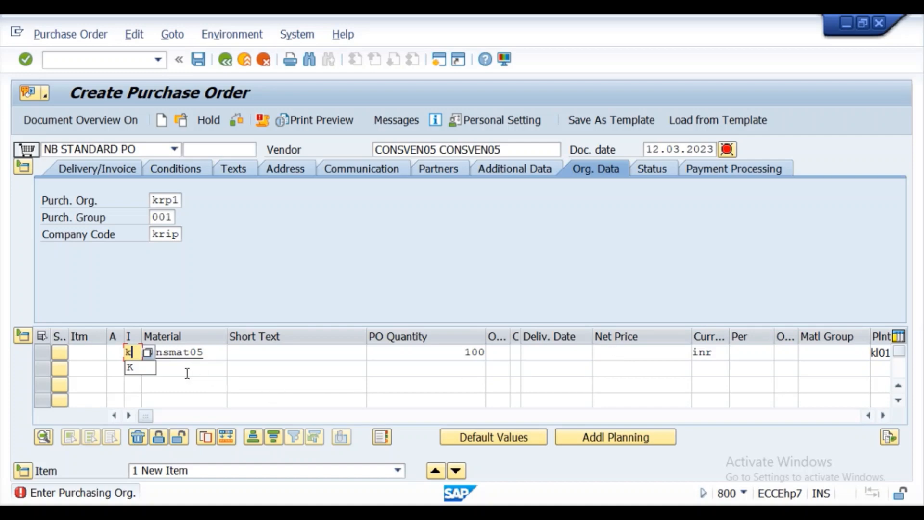
left_click(238, 122)
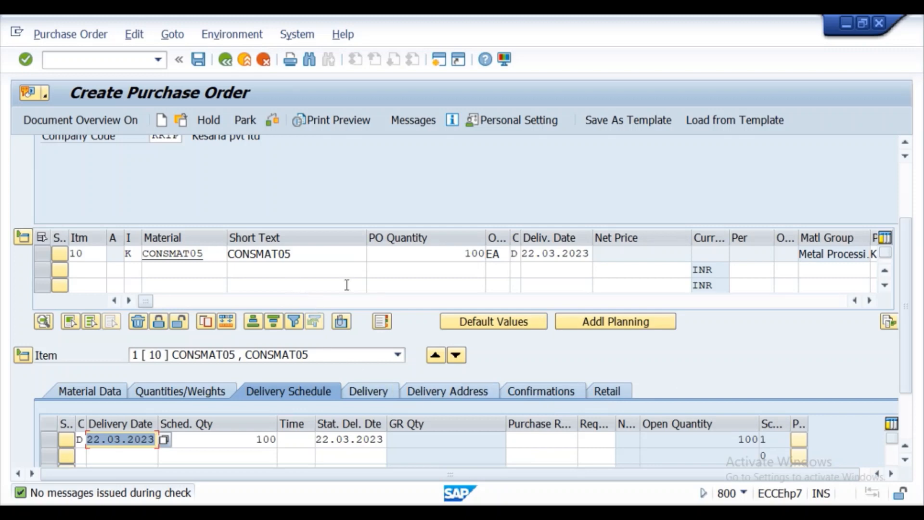
left_click_drag(910, 264, 913, 193)
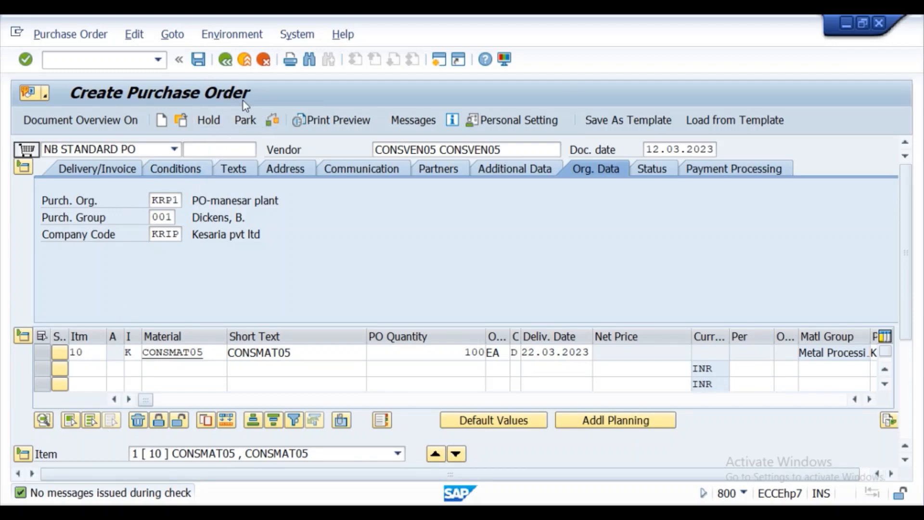
- Save the purchase order and paste its creation message with the PO number into Notepad
left_click(198, 59)
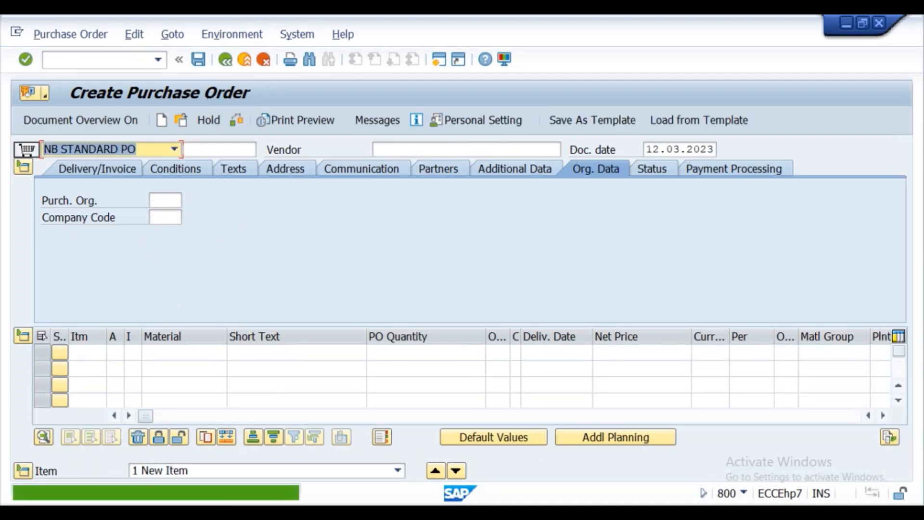
double_click(195, 495)
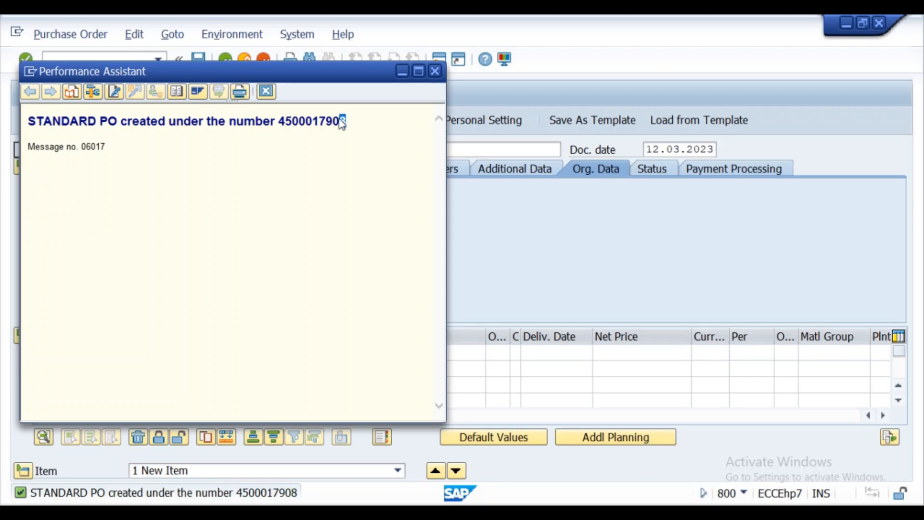
left_click_drag(342, 121, 73, 130)
key("ctrl+c")
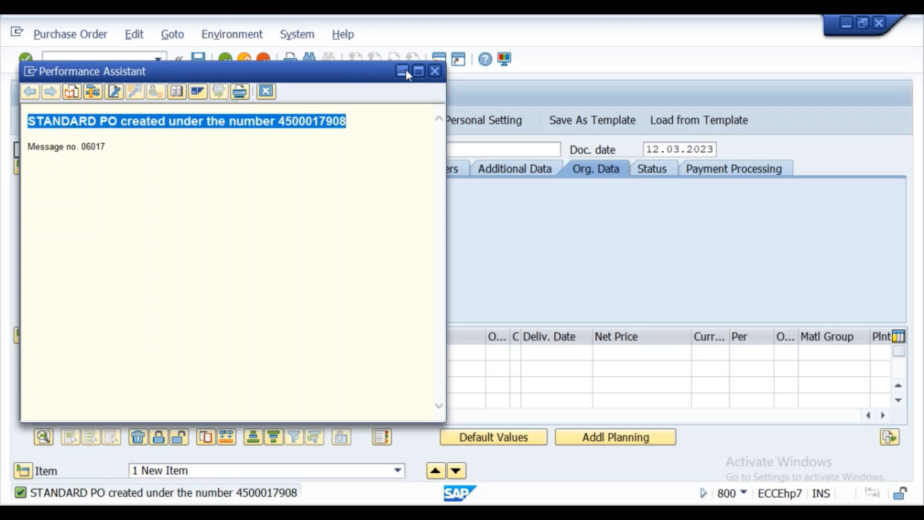
left_click(435, 70)
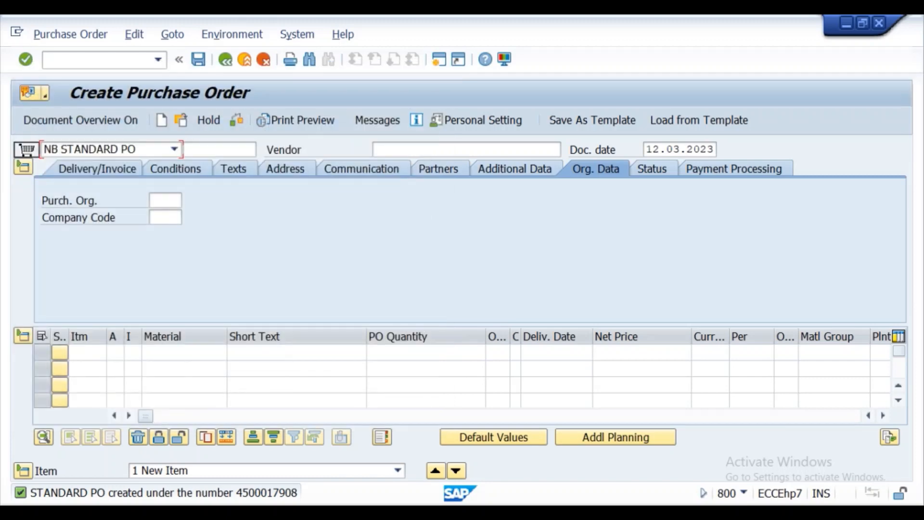
left_click(410, 513)
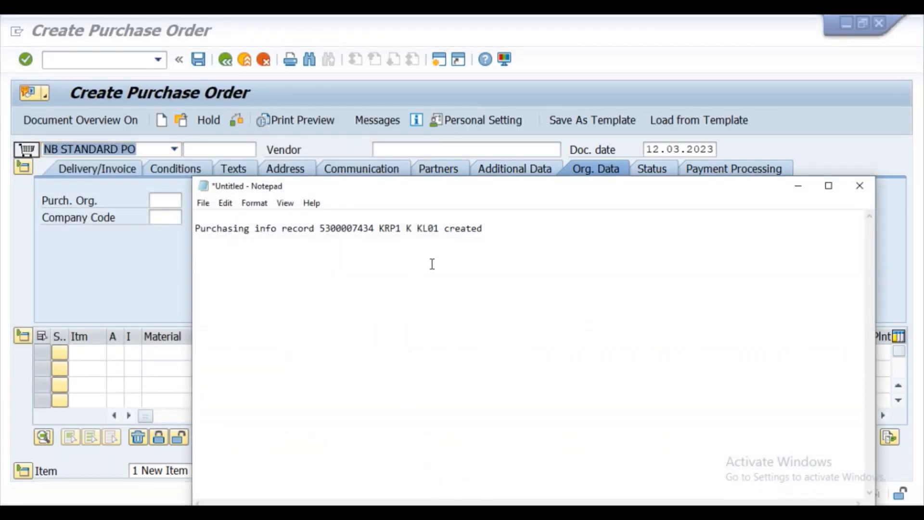
key("ctrl+v")
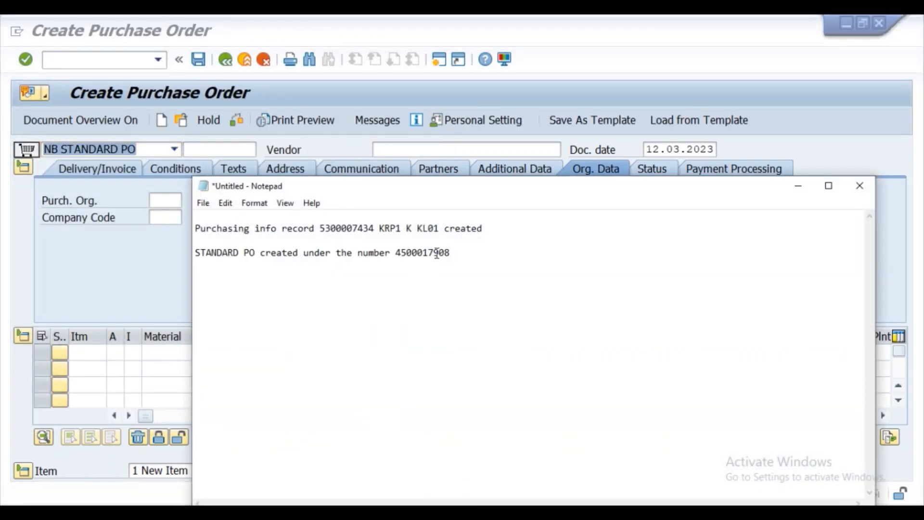
- Return to the SAP Easy Access screen with /n
left_click(797, 187)
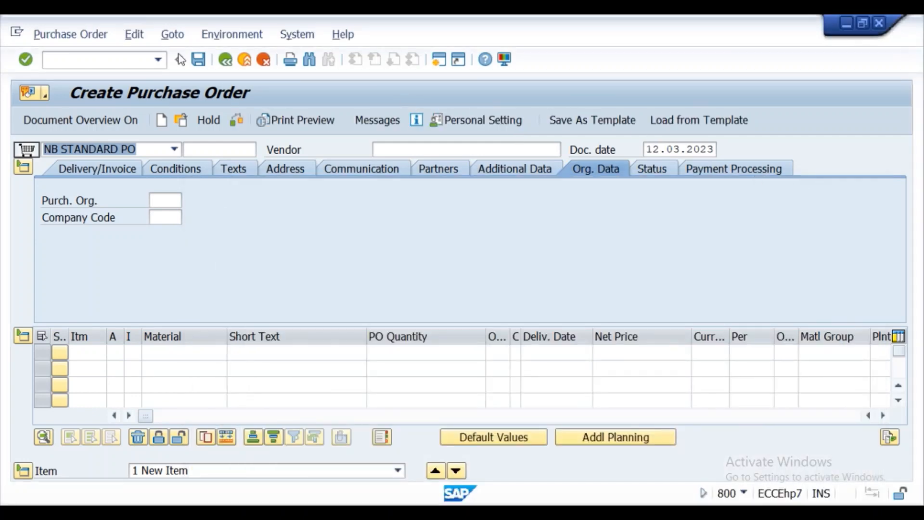
left_click(122, 61)
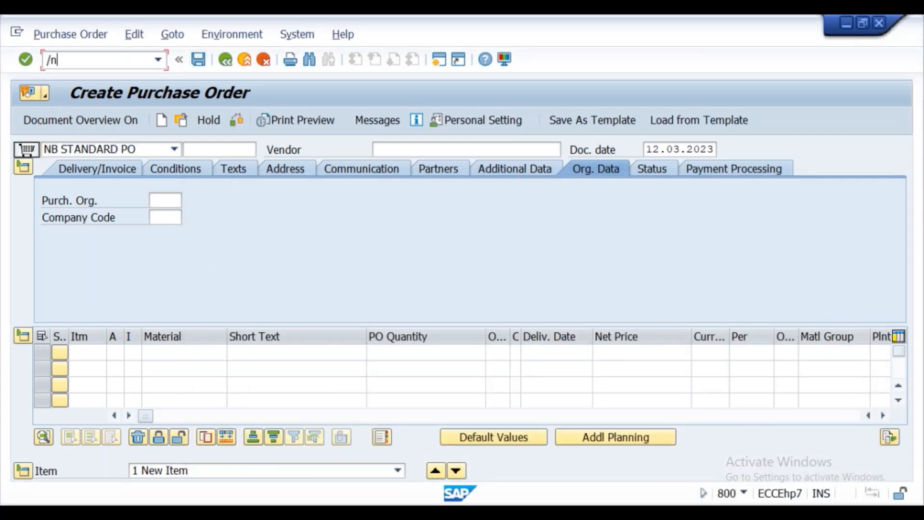
type("/n")
key("Return")
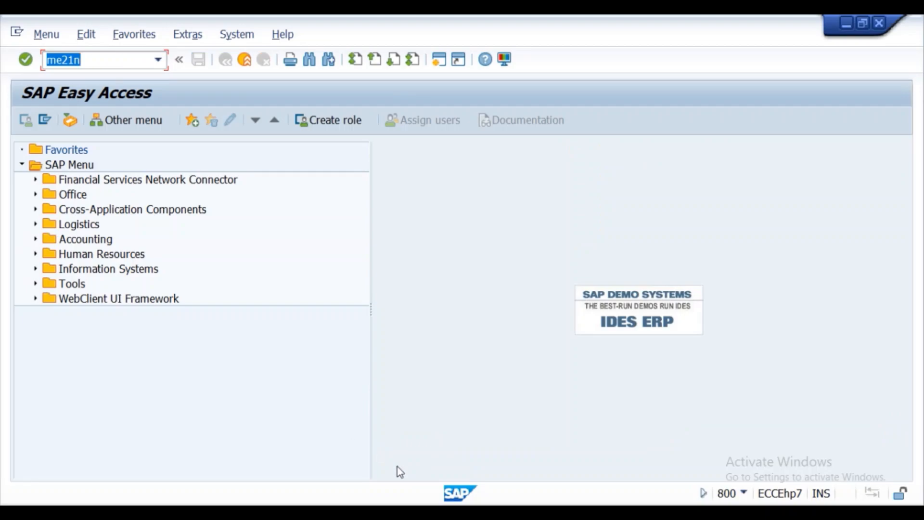
- Read Step3 and Step4 Goods Receipt (MIGO) in the Word lecture notes, then minimise Word
left_click(381, 512)
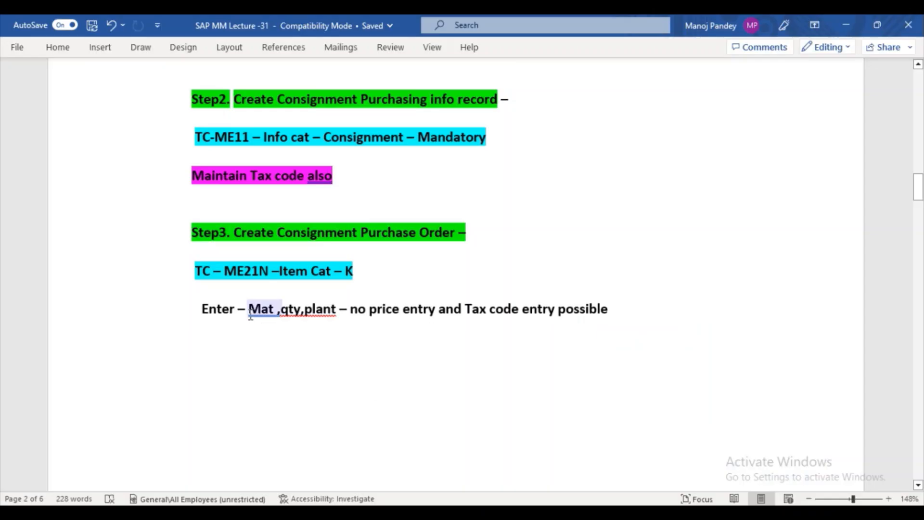
left_click_drag(920, 202, 921, 223)
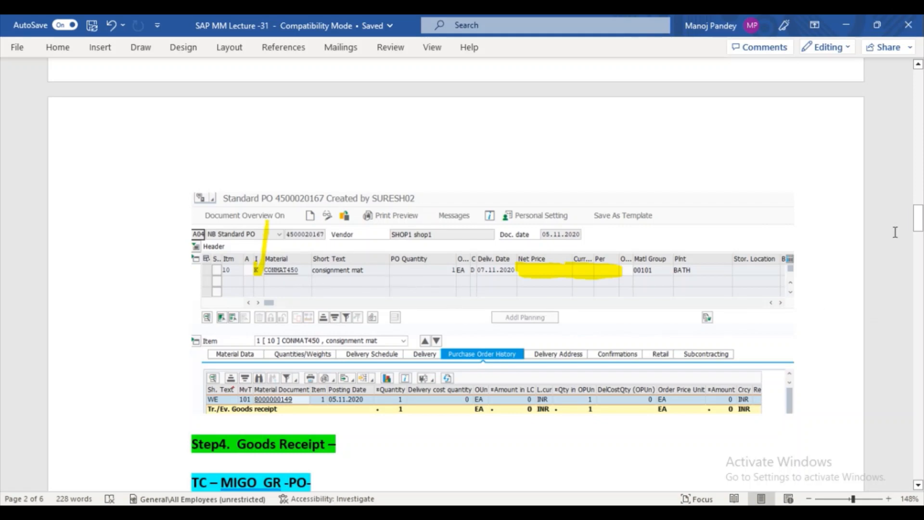
mouse_move(919, 218)
left_mouse_down()
mouse_move(921, 227)
mouse_move(920, 210)
mouse_move(921, 226)
left_mouse_up()
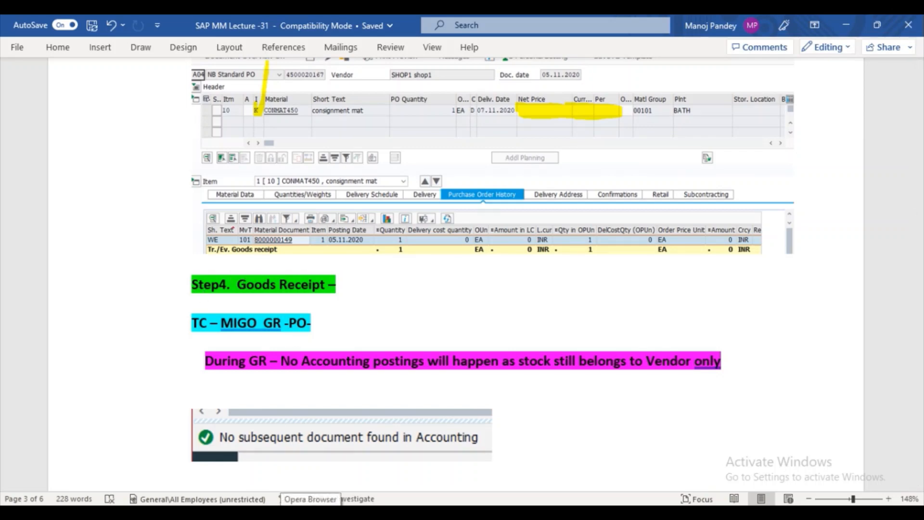
left_click(345, 513)
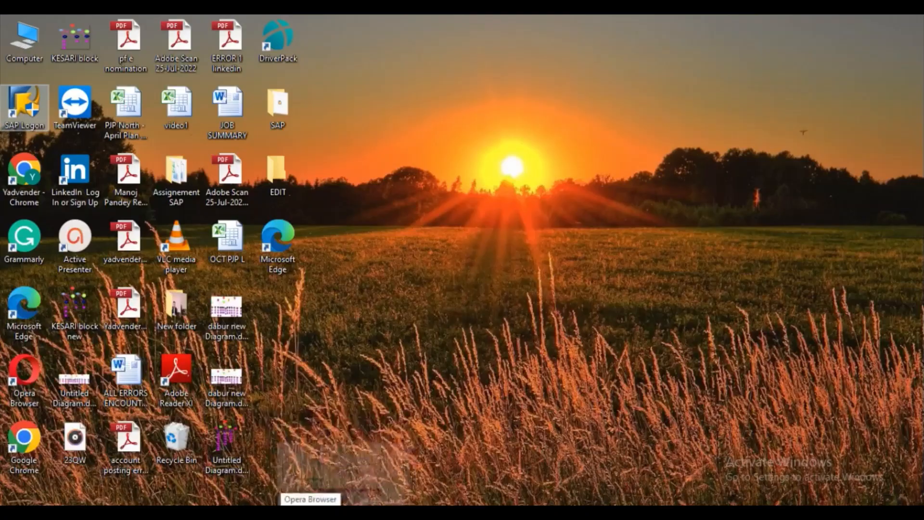
- Open MIGO via /nmigo and set the action to A01 Goods Receipt against a purchase order, movement 101
left_click(410, 512)
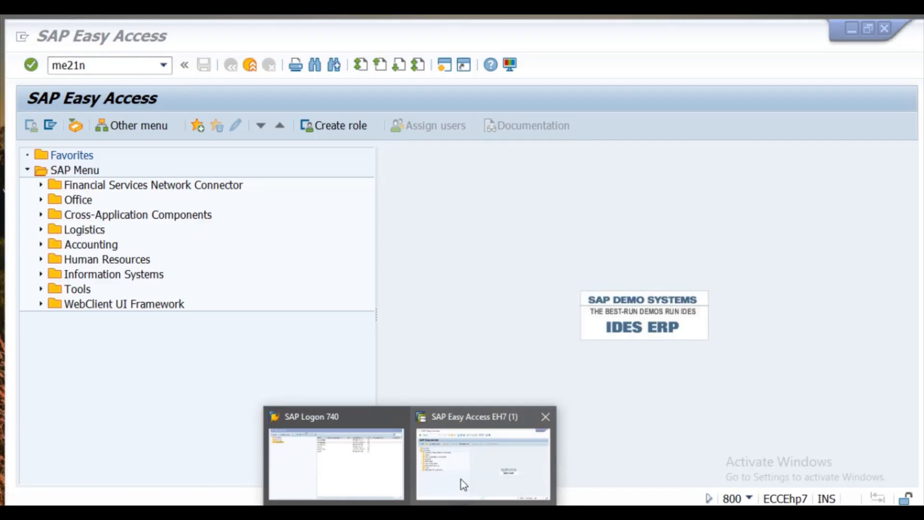
left_click(426, 486)
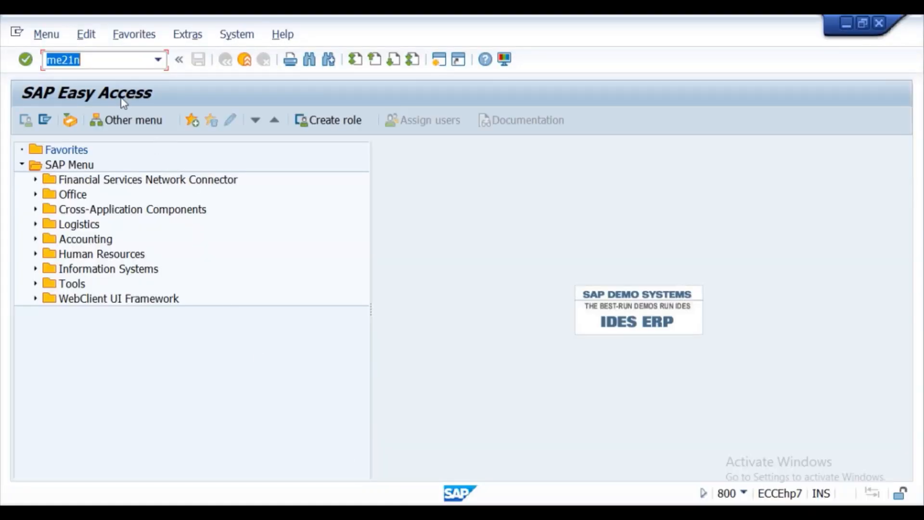
left_click(103, 60)
key("Return")
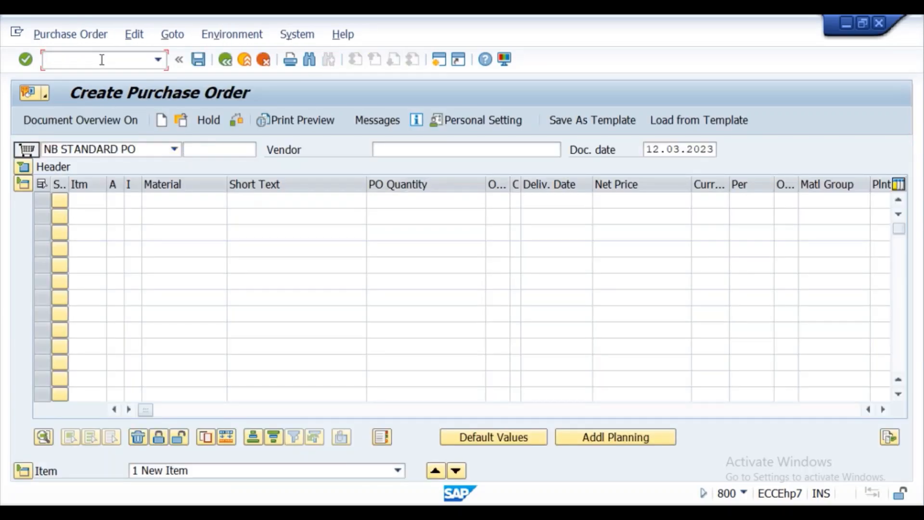
type("/nmigo")
key("Return")
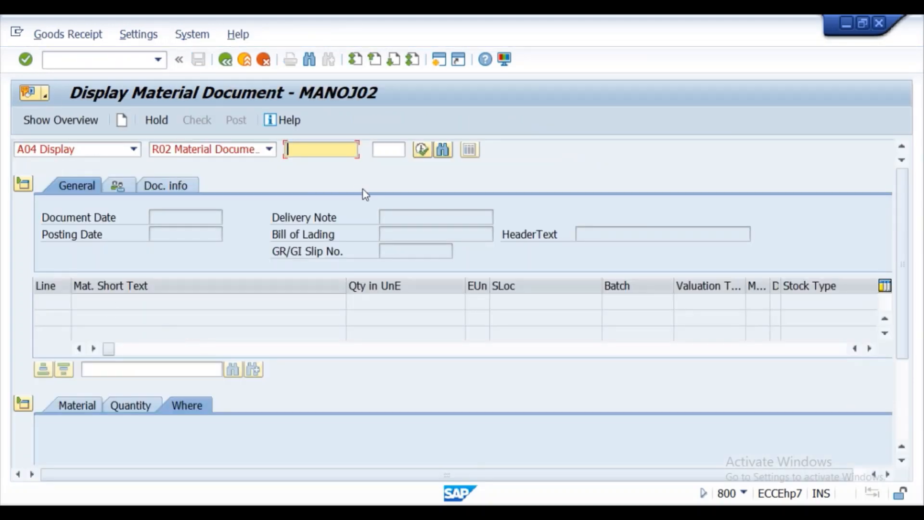
left_click(133, 149)
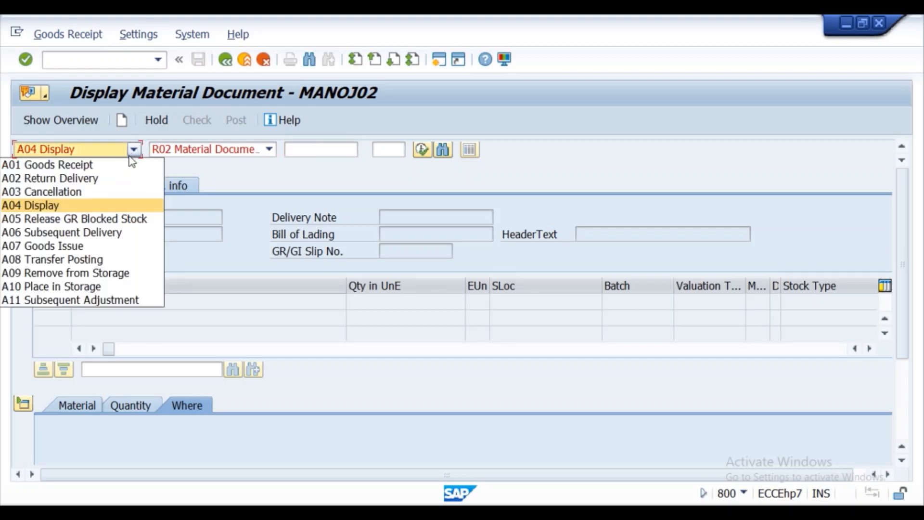
left_click(109, 164)
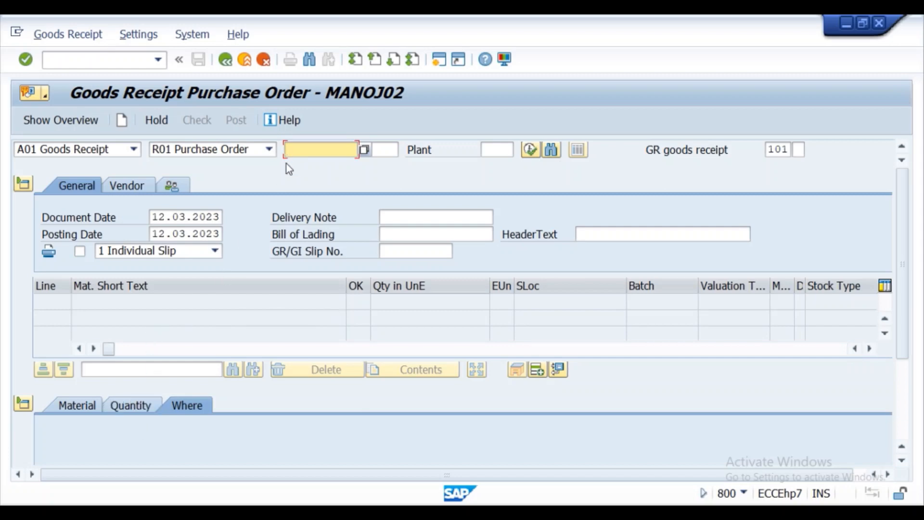
left_click(362, 288)
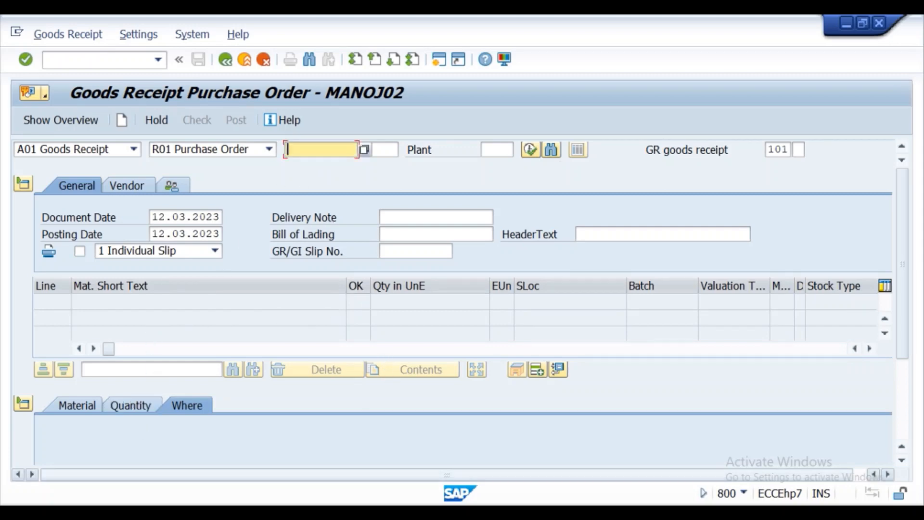
- Paste the PO number from Notepad into MIGO, load its items, and open the CONSMAT05 stock overview
left_click(437, 514)
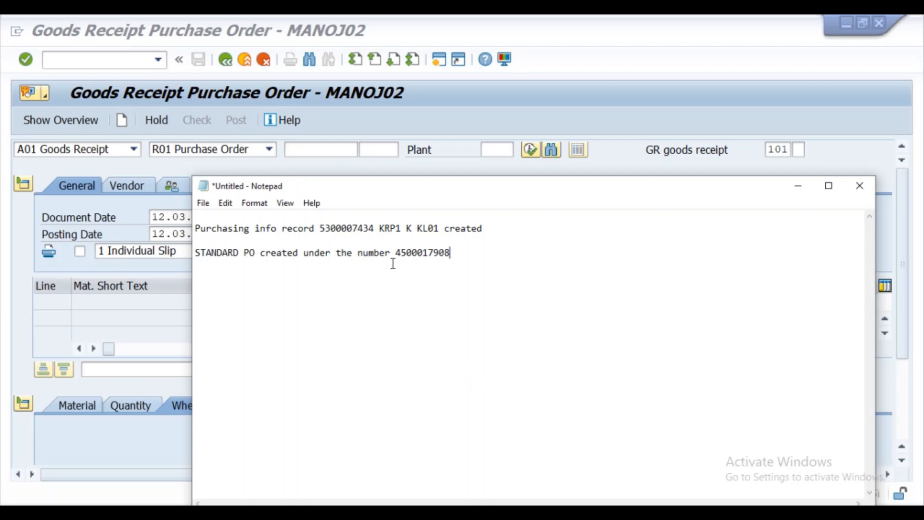
left_click_drag(396, 257, 464, 264)
key("ctrl+c")
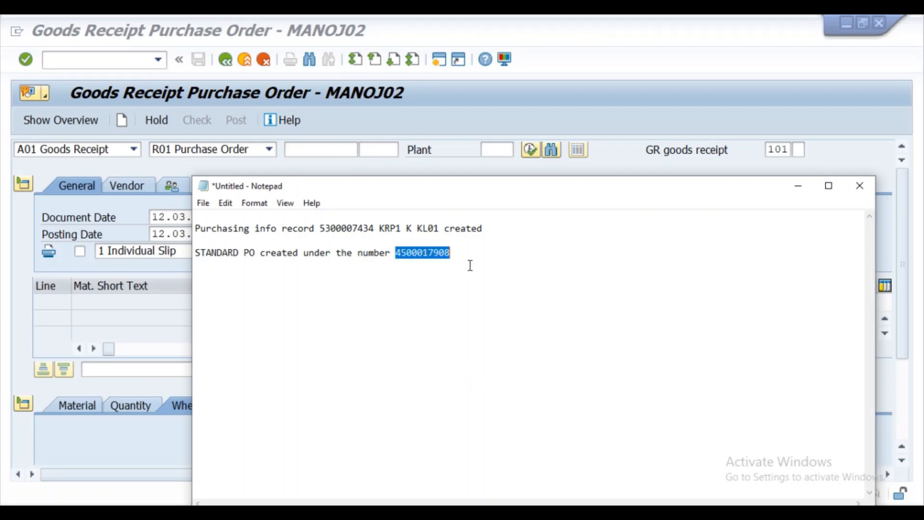
left_click(798, 186)
left_click(316, 151)
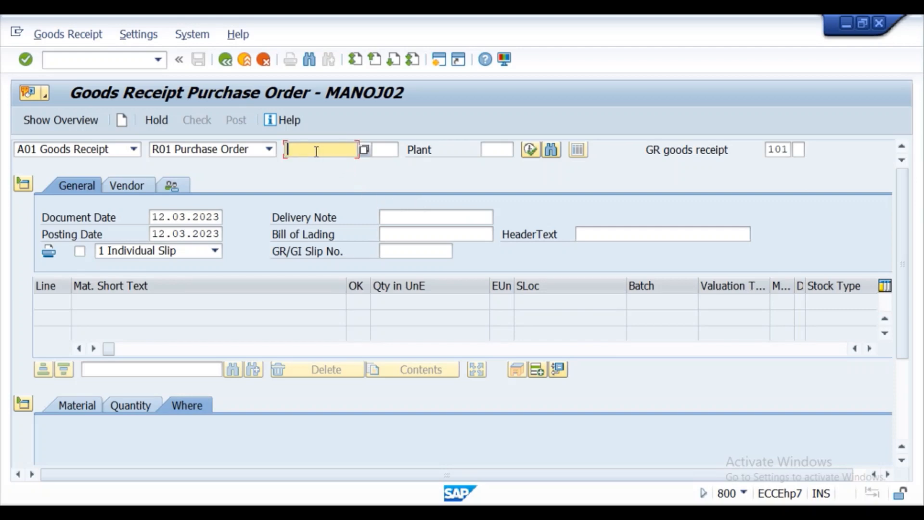
key("ctrl+v")
left_click(25, 60)
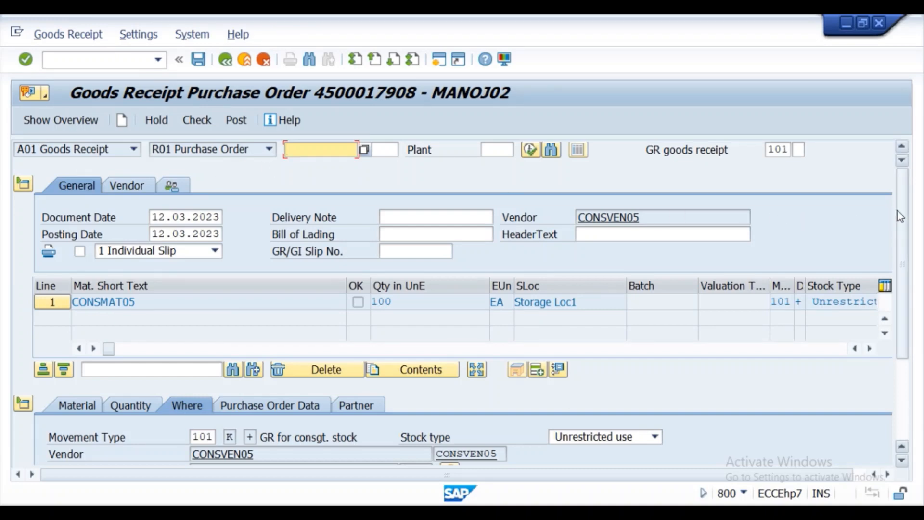
left_click_drag(903, 205, 919, 337)
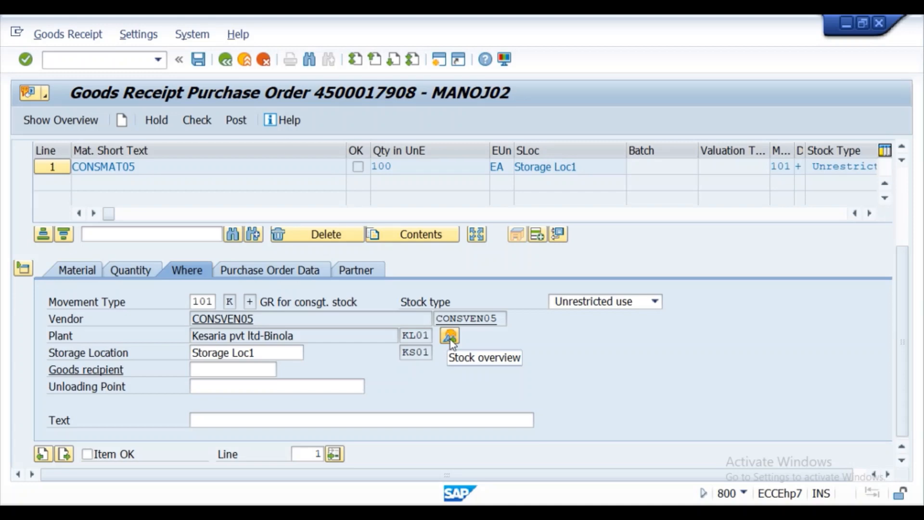
scroll(420, 356, "up", 3)
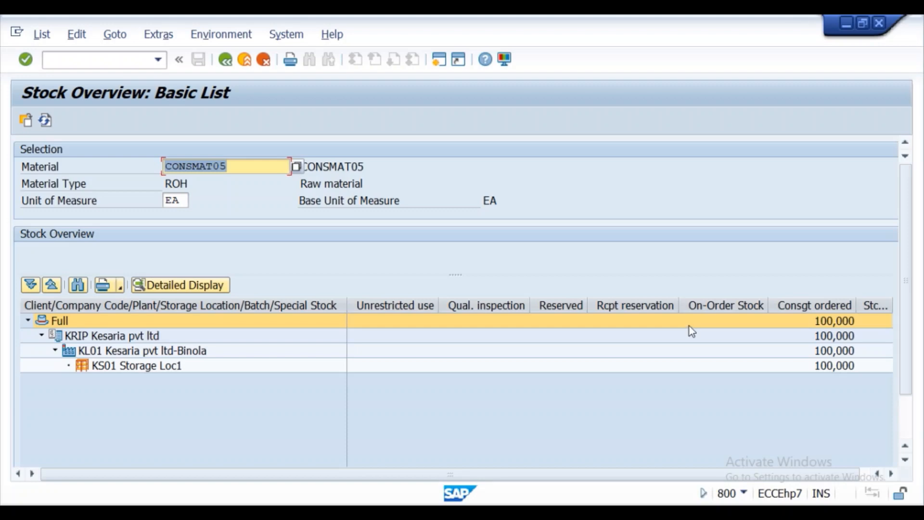
left_click(708, 337)
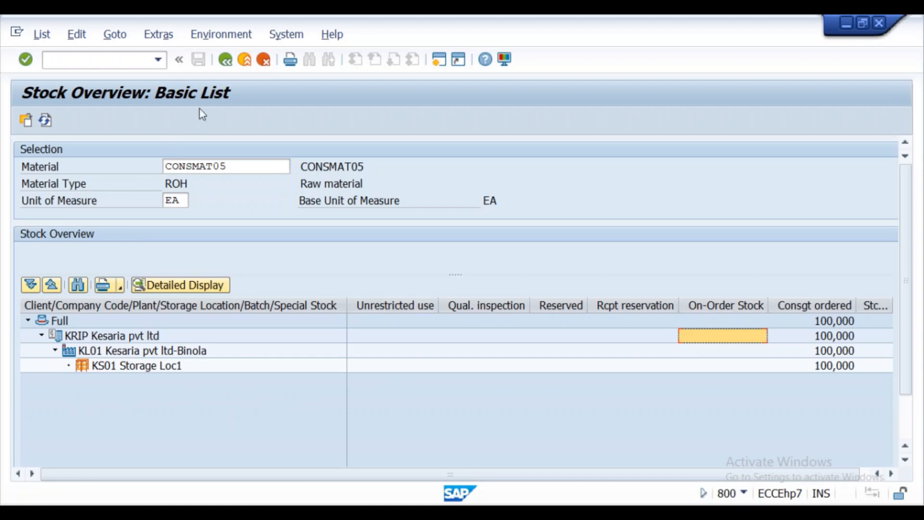
left_click(225, 61)
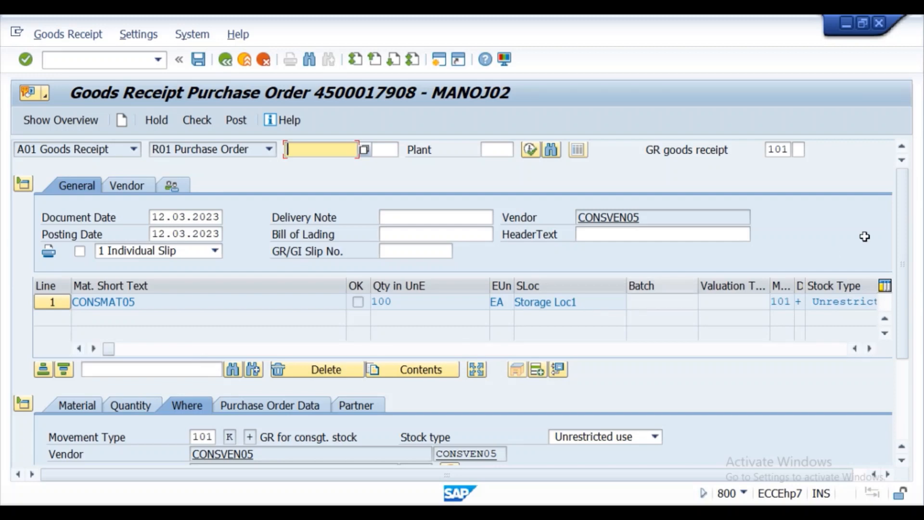
- Mark the 100 EA CONSMAT05 item OK, review its detail tabs, then check and post the receipt
left_click_drag(899, 216, 899, 295)
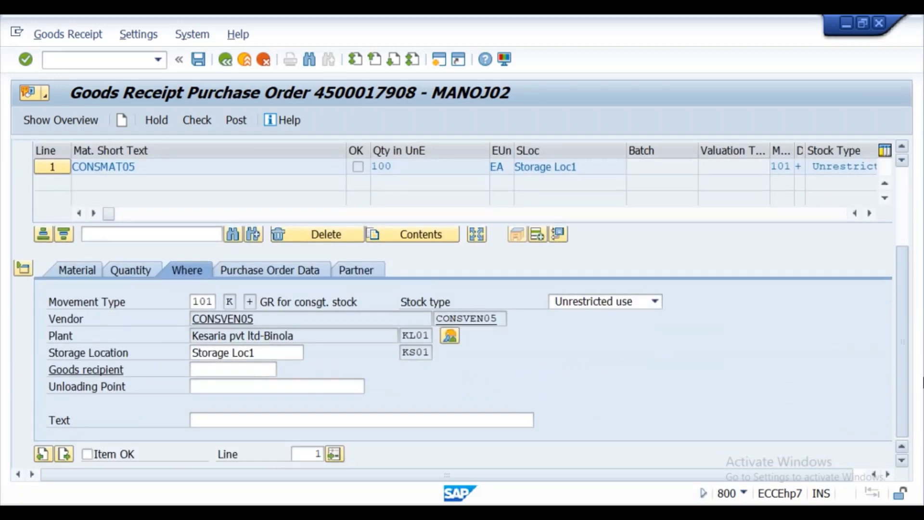
left_click(87, 453)
left_click(81, 272)
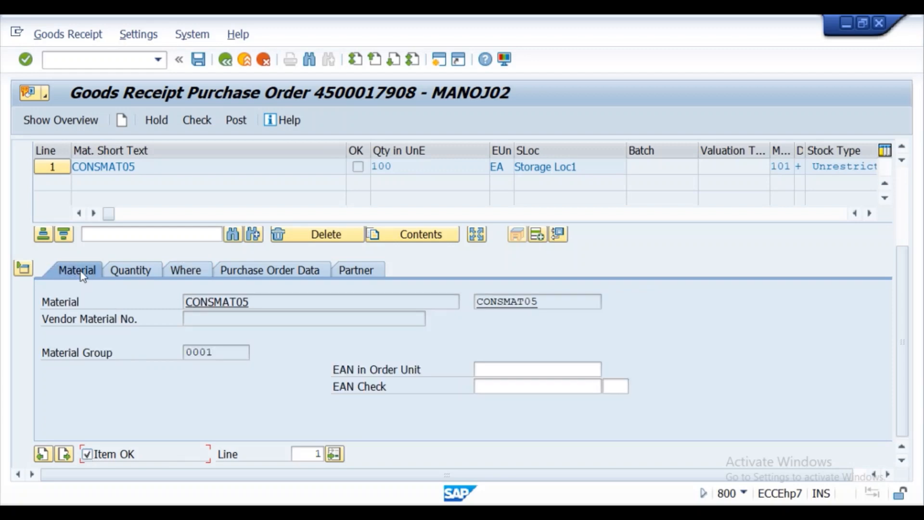
left_click(141, 273)
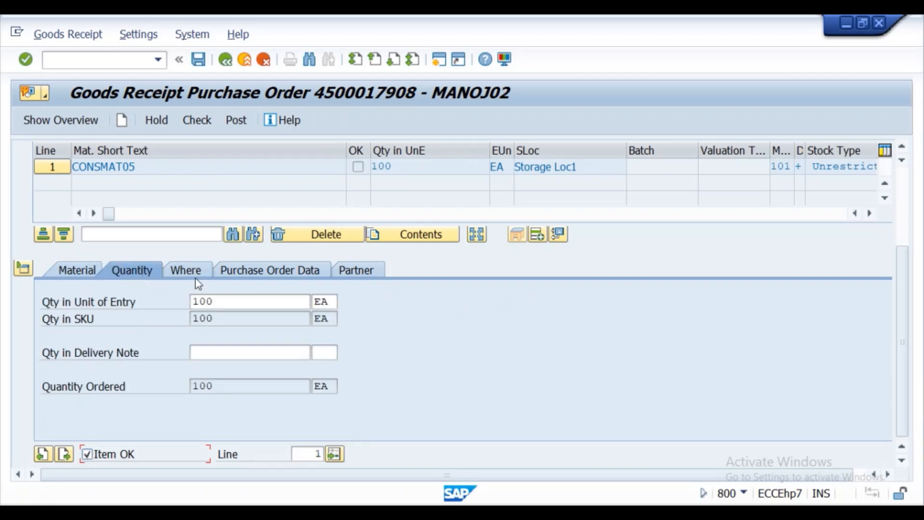
left_click(185, 271)
left_click(249, 267)
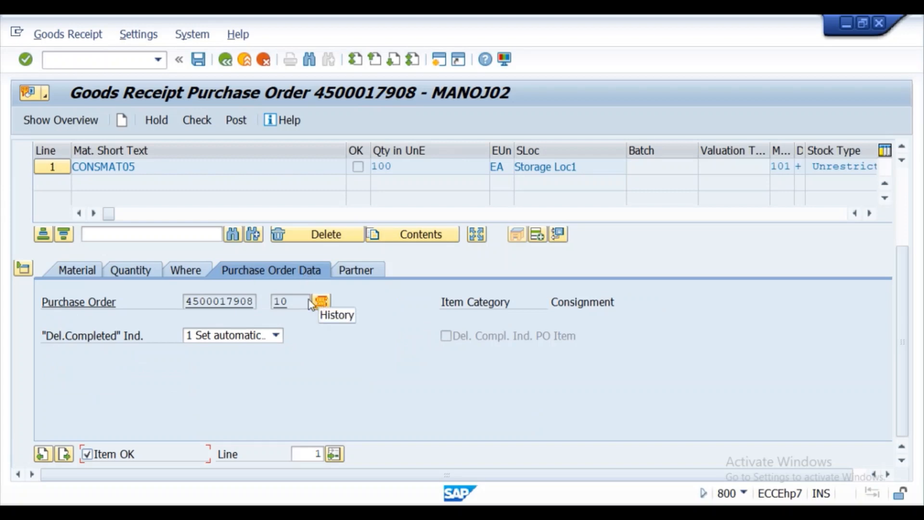
left_click(351, 276)
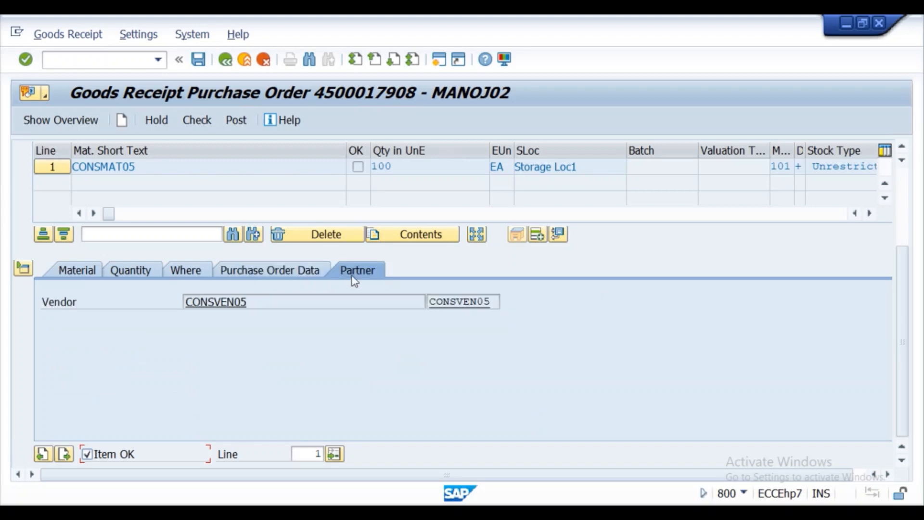
left_click(81, 270)
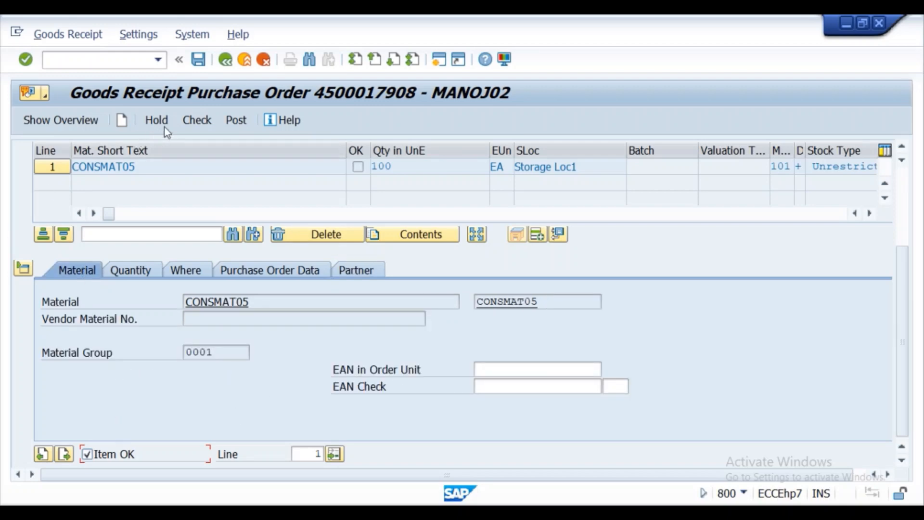
left_click(198, 121)
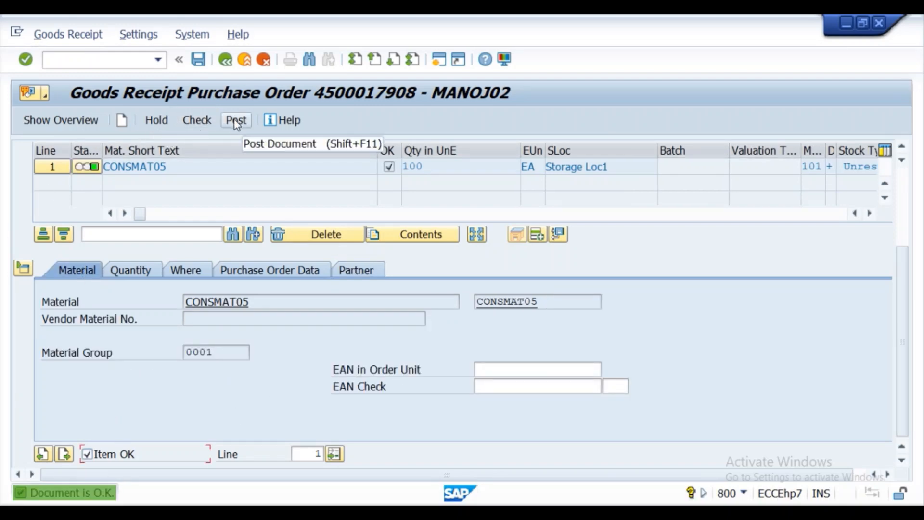
left_click(233, 119)
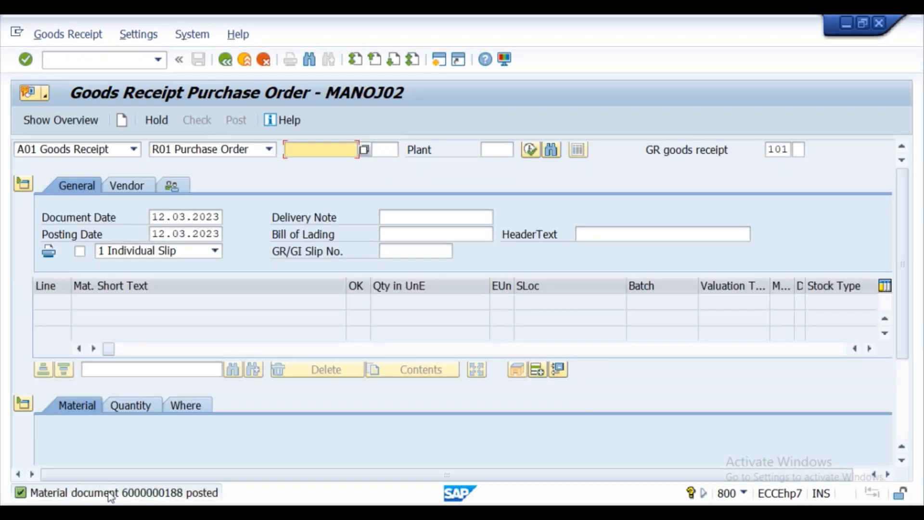
double_click(112, 493)
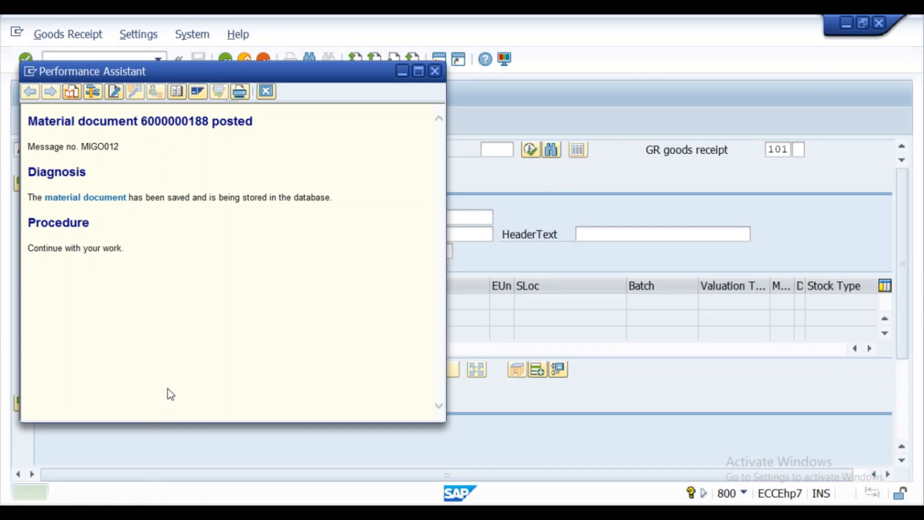
left_click_drag(258, 125, 30, 125)
key("ctrl+c")
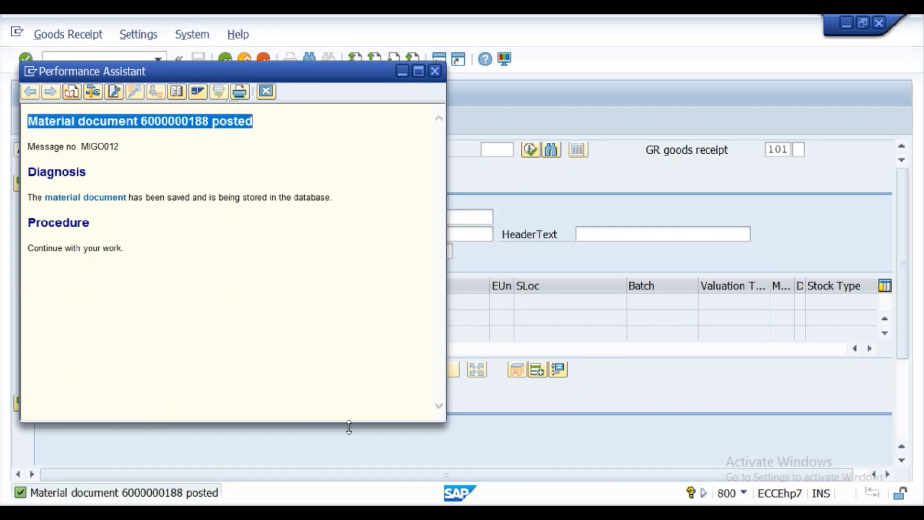
key("alt+Tab")
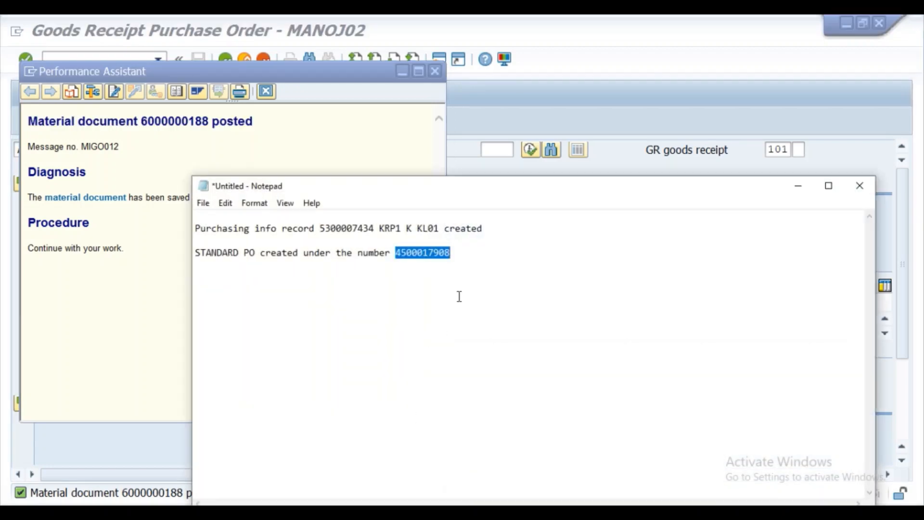
left_click(474, 252)
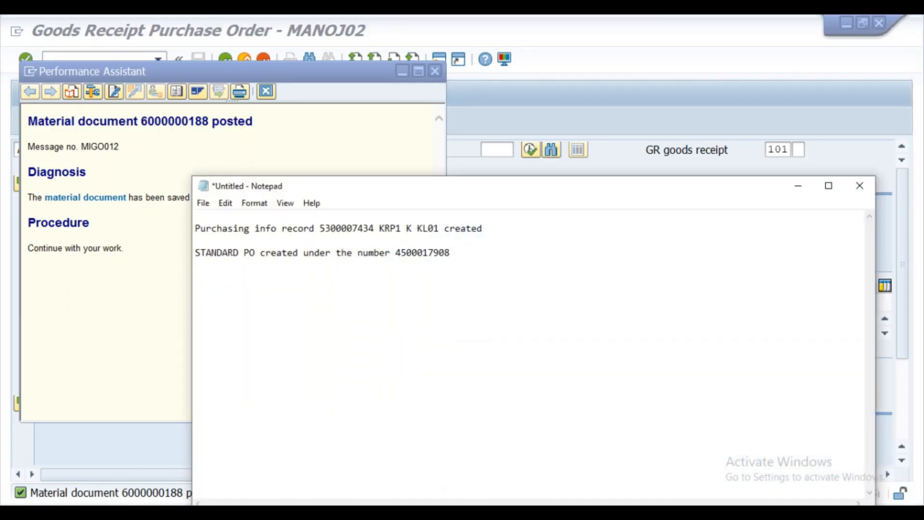
key("ctrl+v")
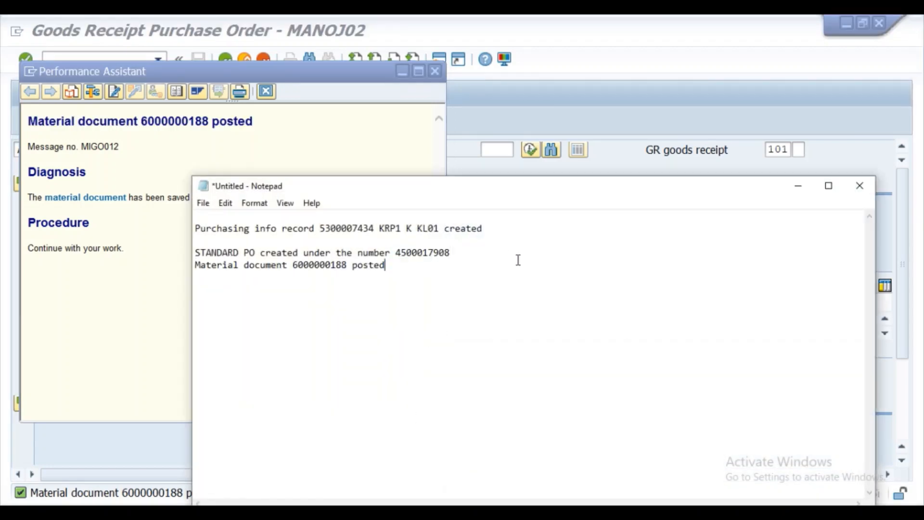
left_click(798, 187)
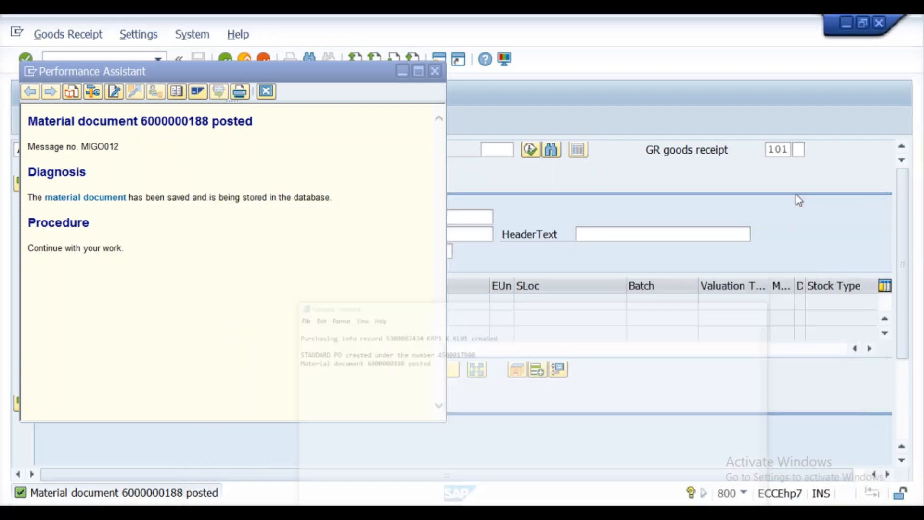
left_click(436, 72)
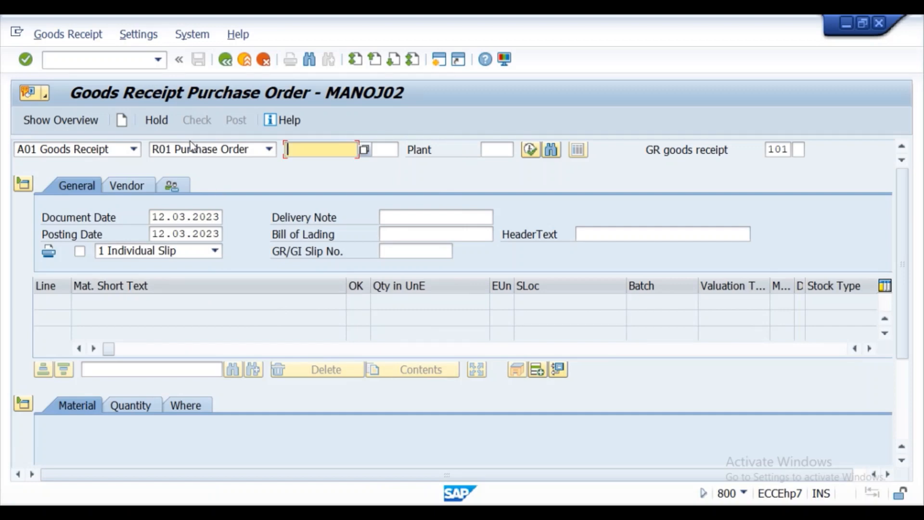
left_click(133, 149)
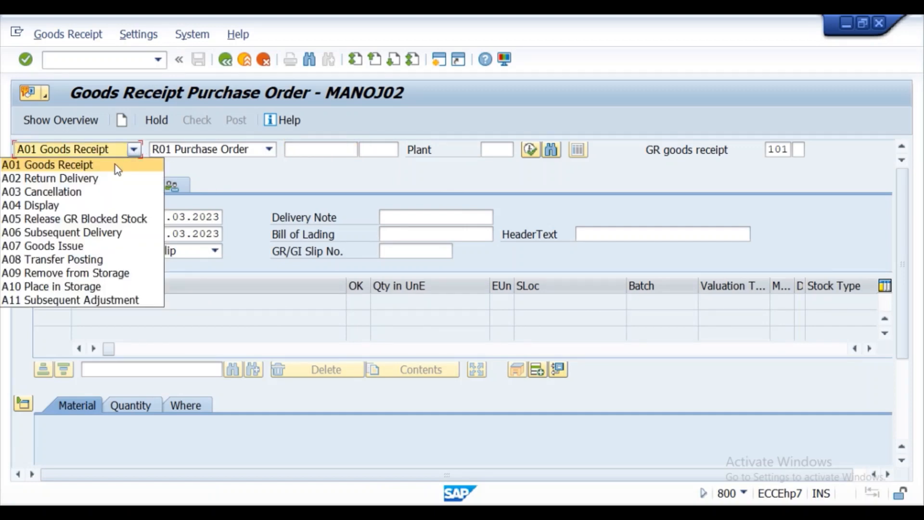
left_click(105, 205)
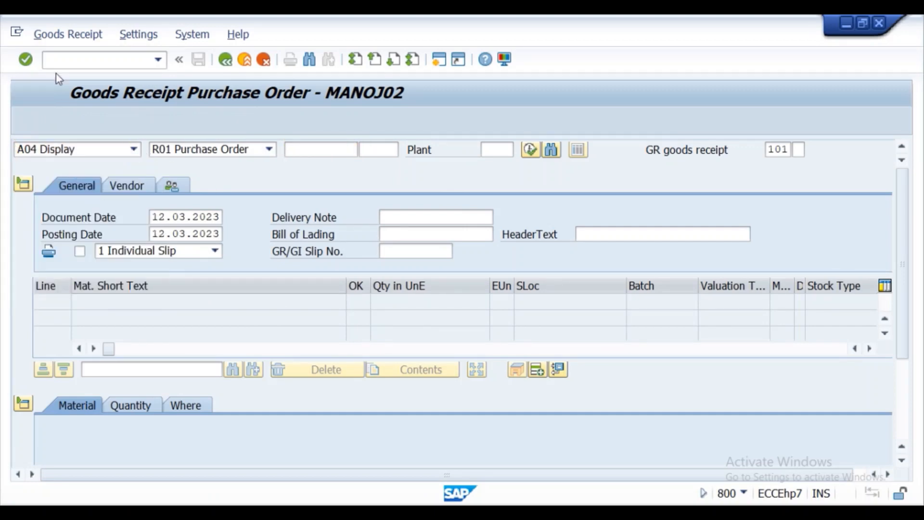
left_click(27, 63)
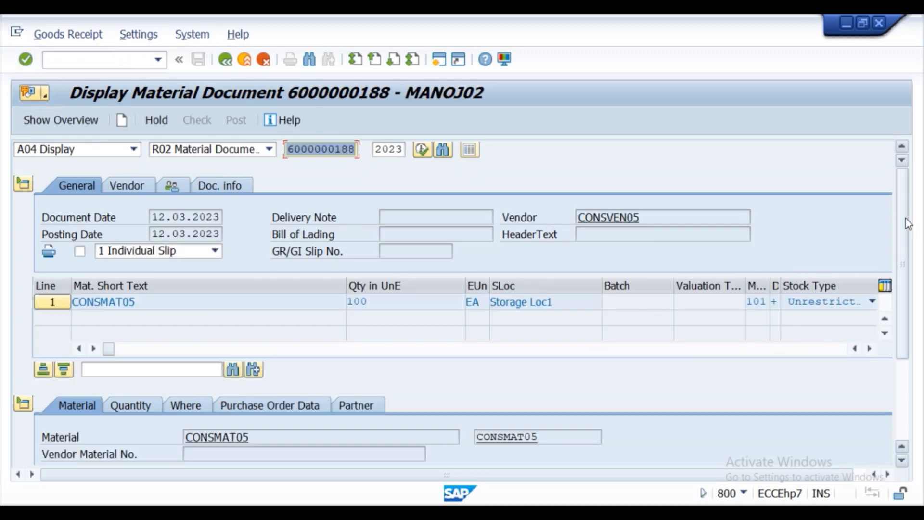
left_click_drag(908, 223, 918, 315)
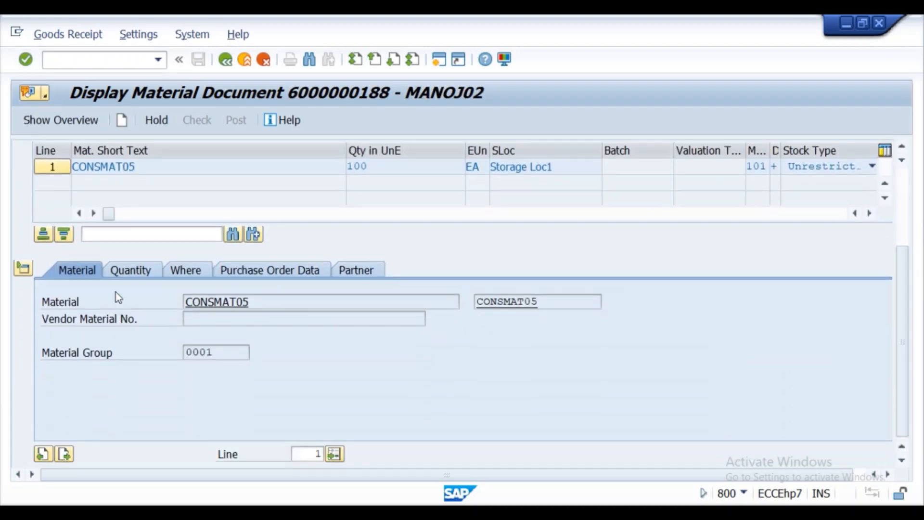
left_click(118, 271)
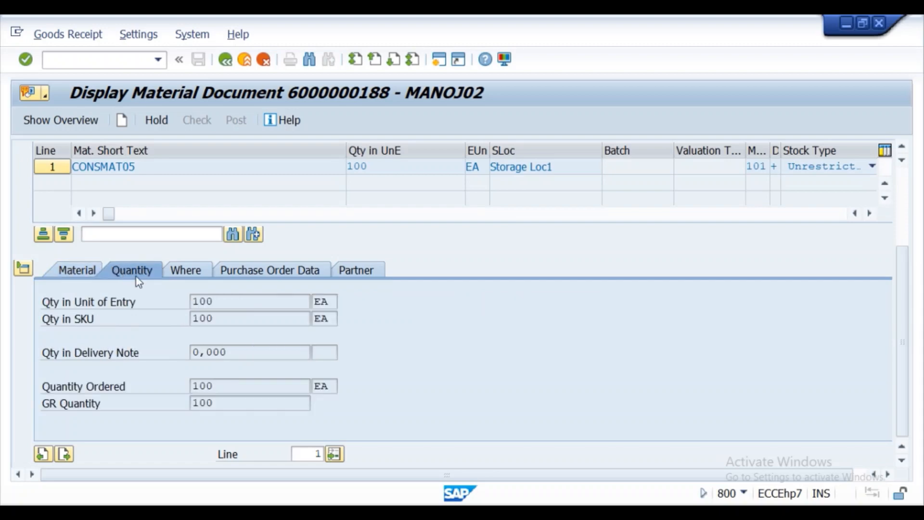
left_click(177, 277)
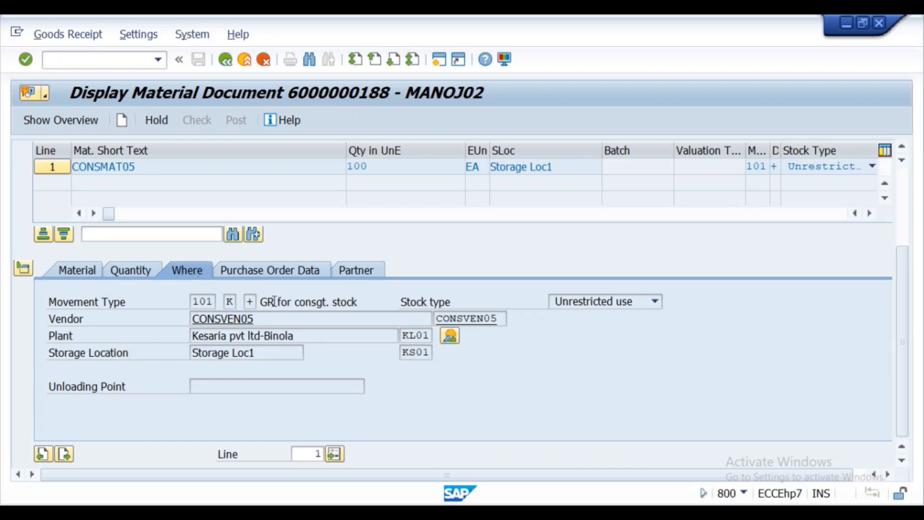
left_click(452, 342)
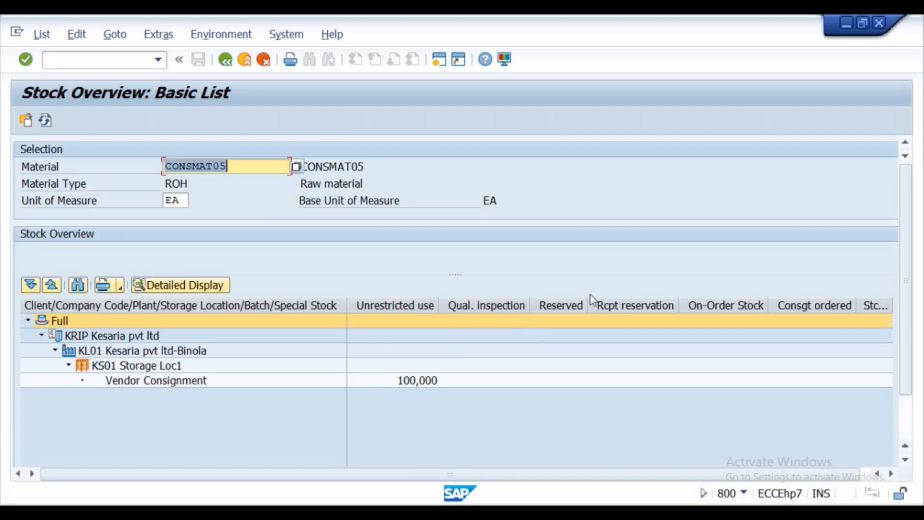
left_click_drag(909, 199, 909, 241)
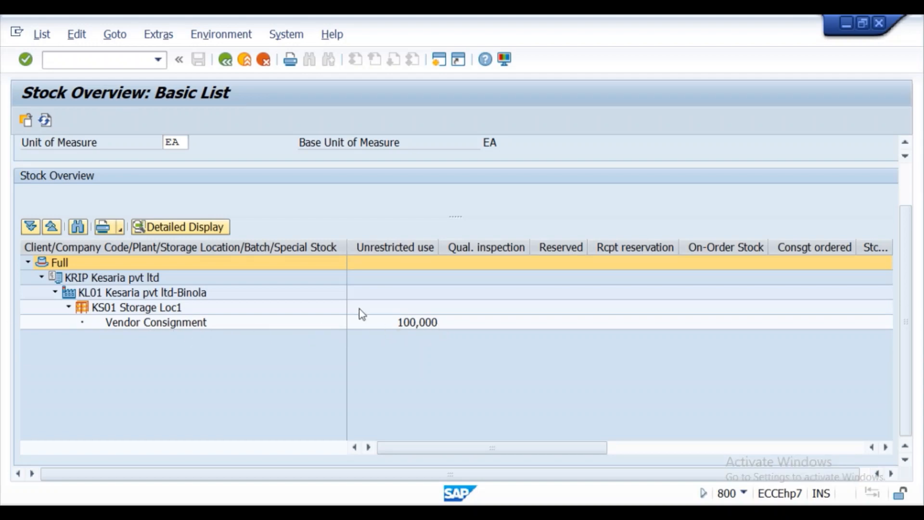
left_click(225, 60)
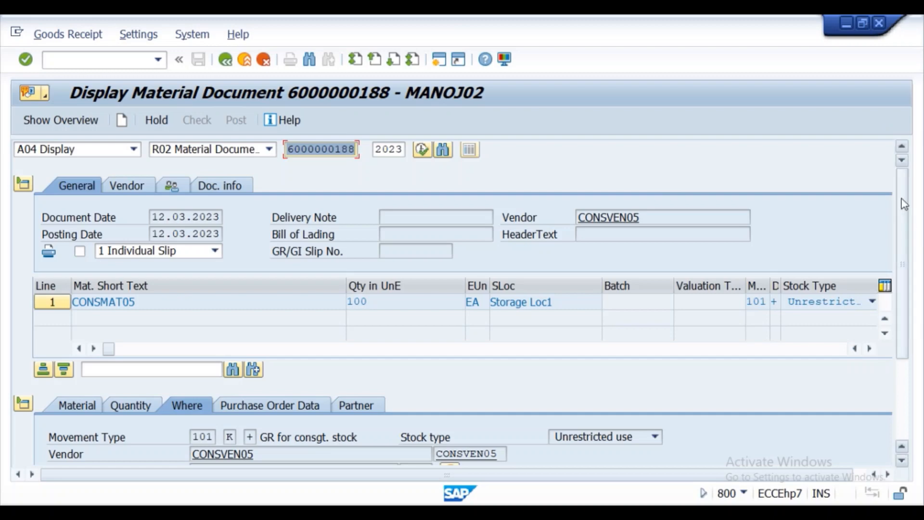
- Review the receipt item's material, quantity and movement/location details
left_click_drag(904, 208, 915, 246)
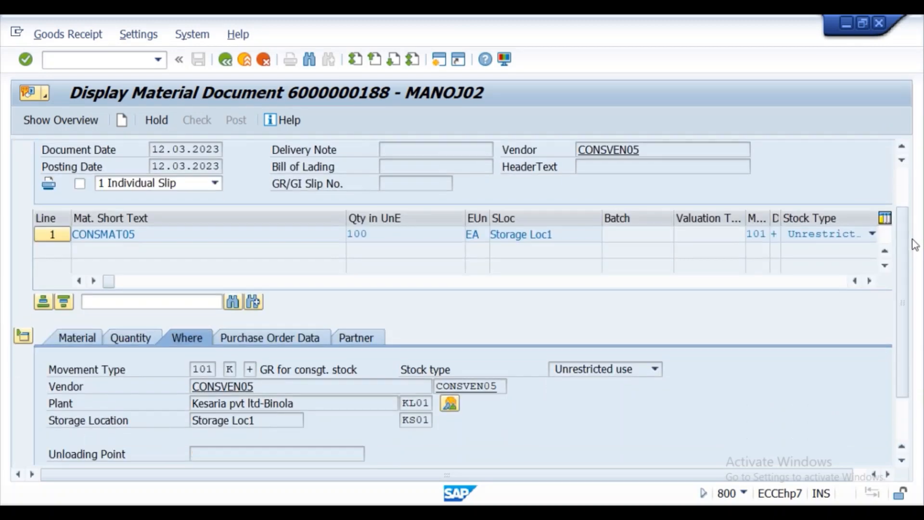
left_click(75, 340)
left_click(144, 344)
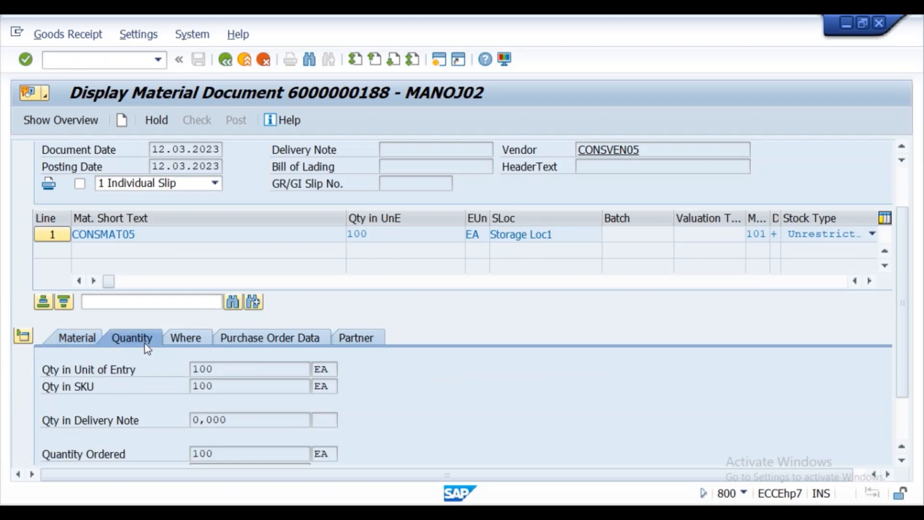
left_click(177, 341)
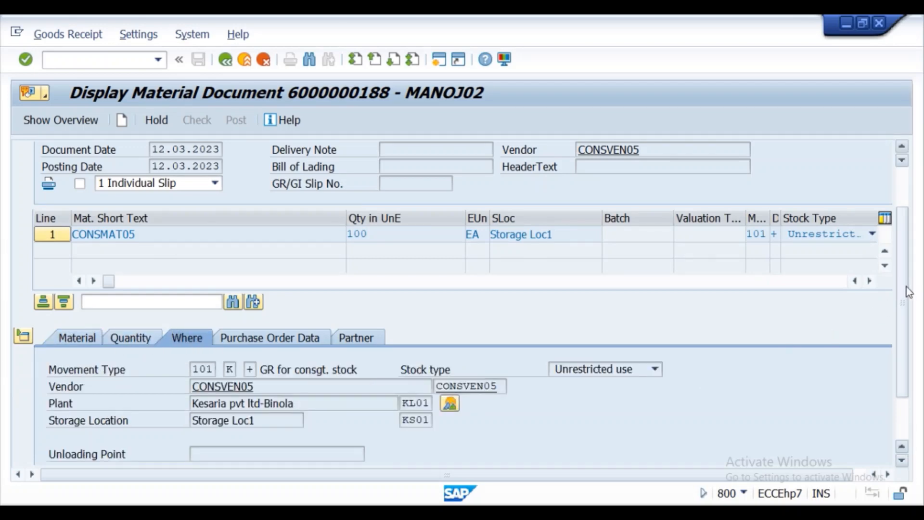
left_click_drag(909, 292, 910, 333)
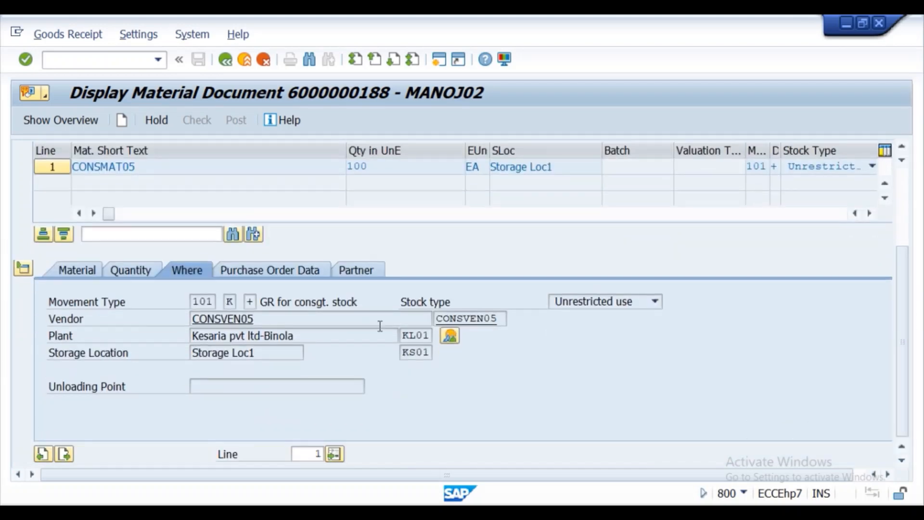
left_click(245, 275)
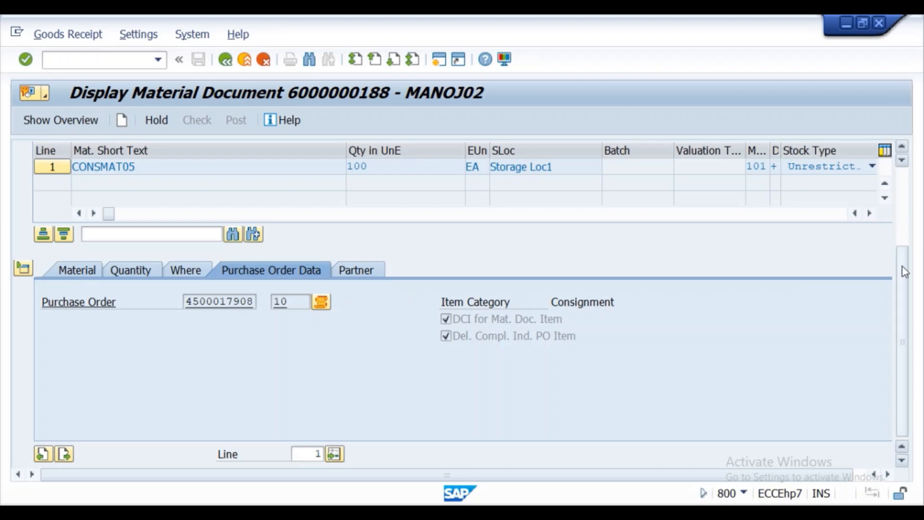
left_click_drag(904, 276, 897, 236)
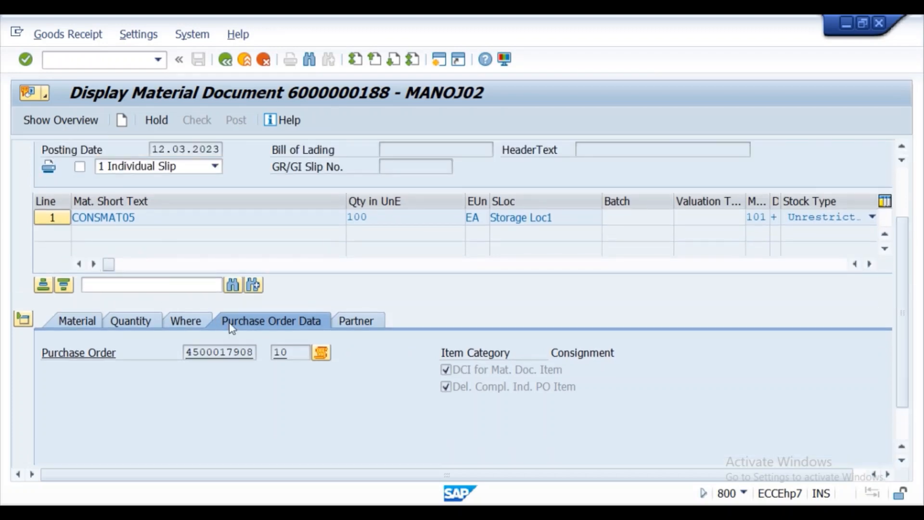
double_click(219, 353)
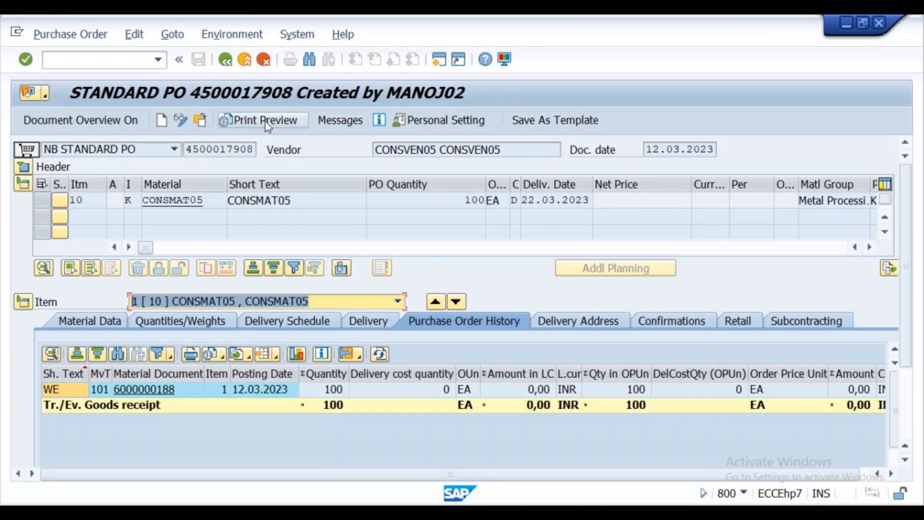
left_click(25, 170)
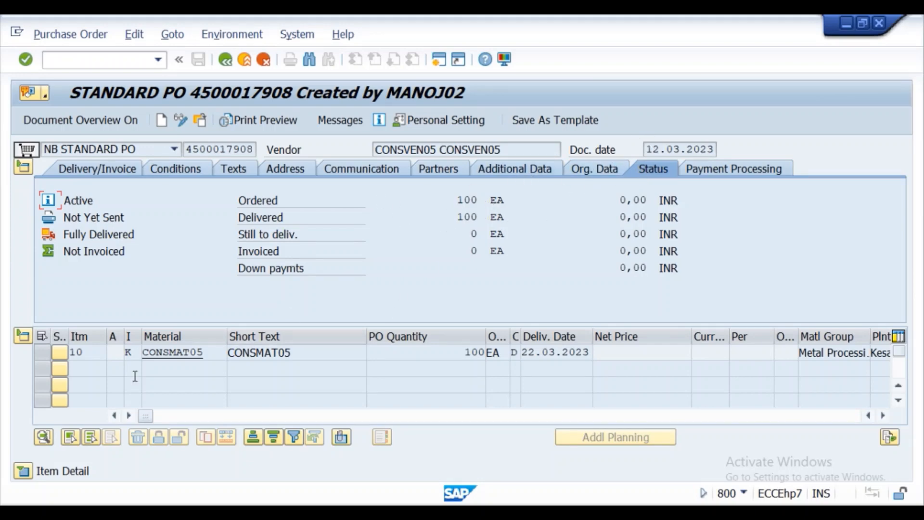
left_click(24, 472)
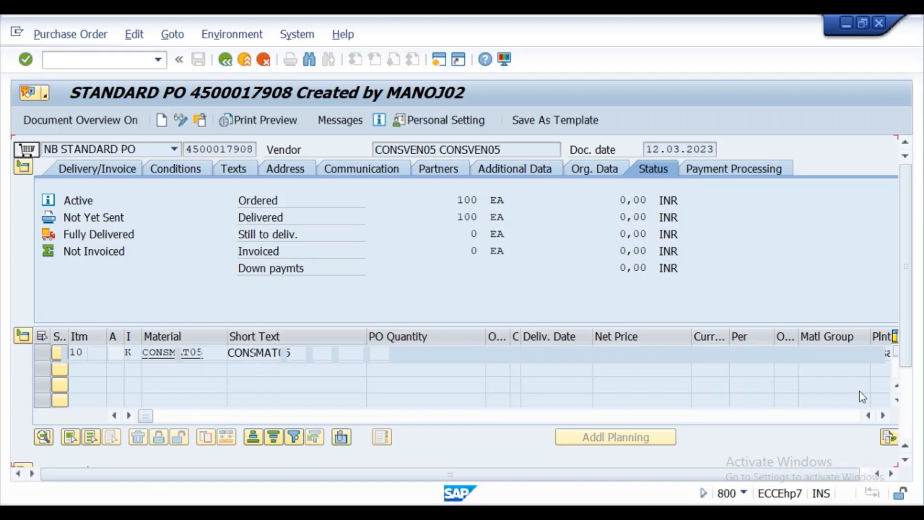
scroll(909, 269, "down", 3)
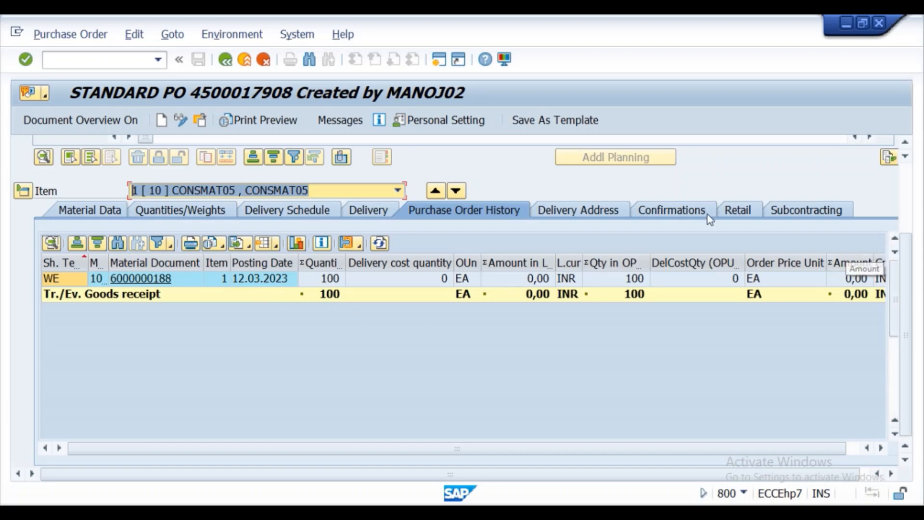
left_click(225, 60)
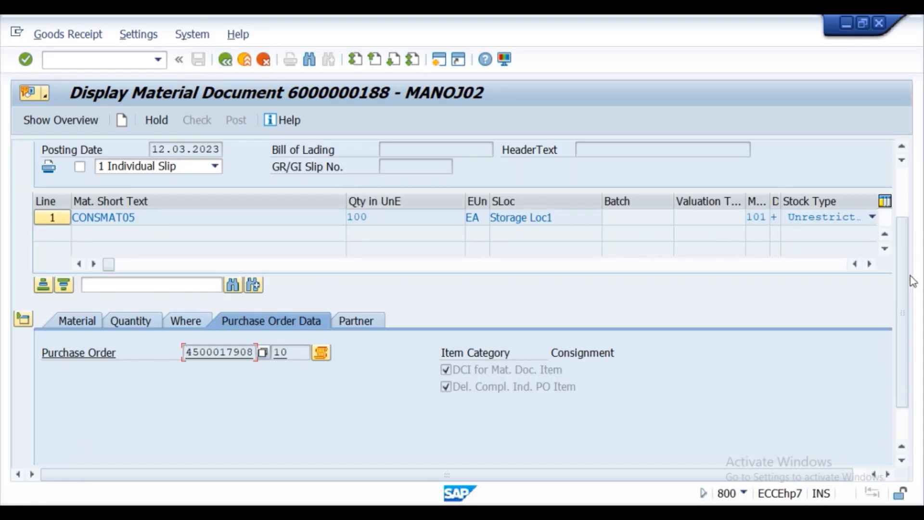
left_click_drag(905, 284, 905, 216)
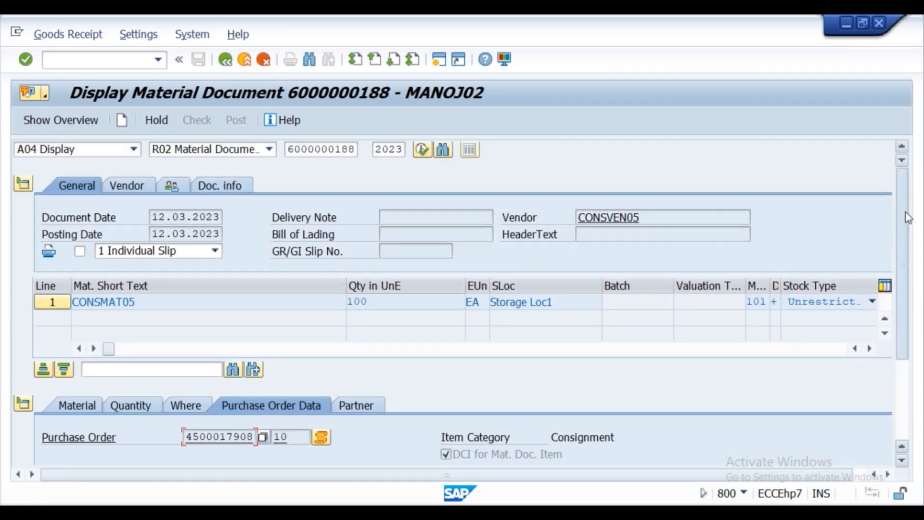
scroll(914, 243, "down", 3)
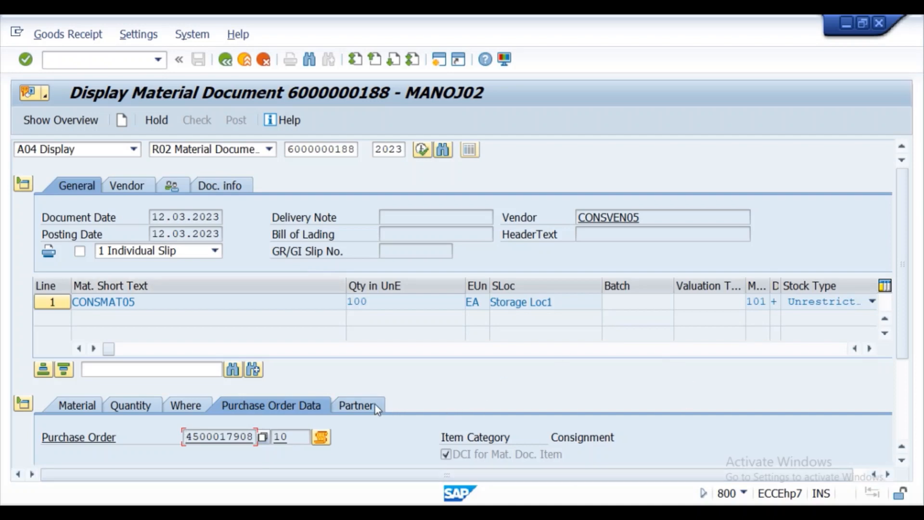
left_click(226, 190)
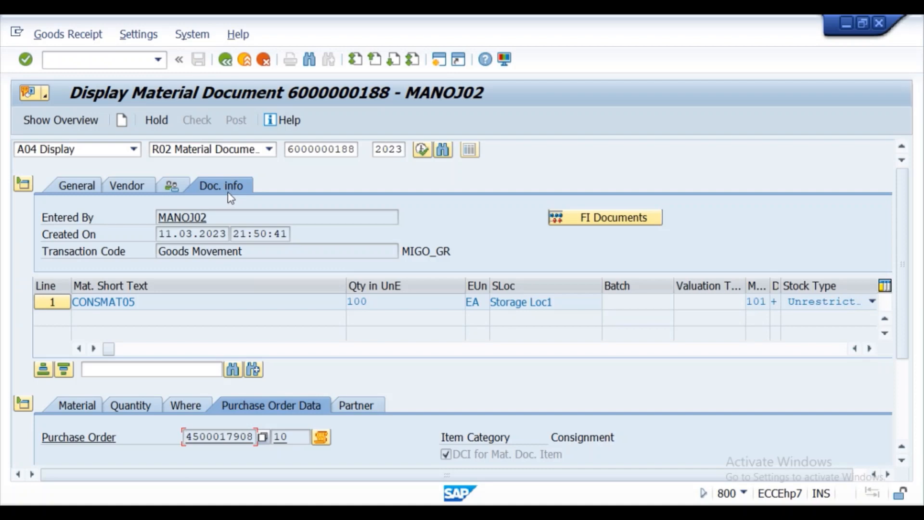
left_click(571, 220)
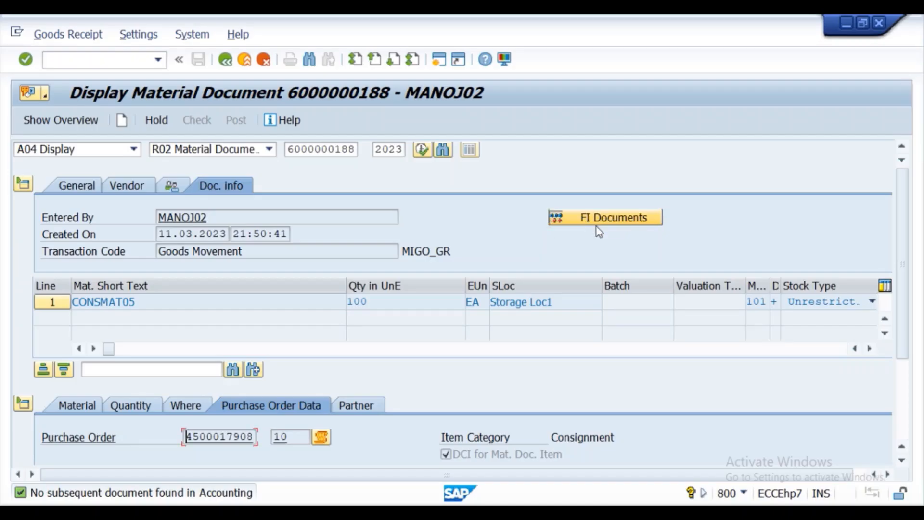
- Recheck FI Documents, then leave for the Easy Access menu with /n
left_click(597, 225)
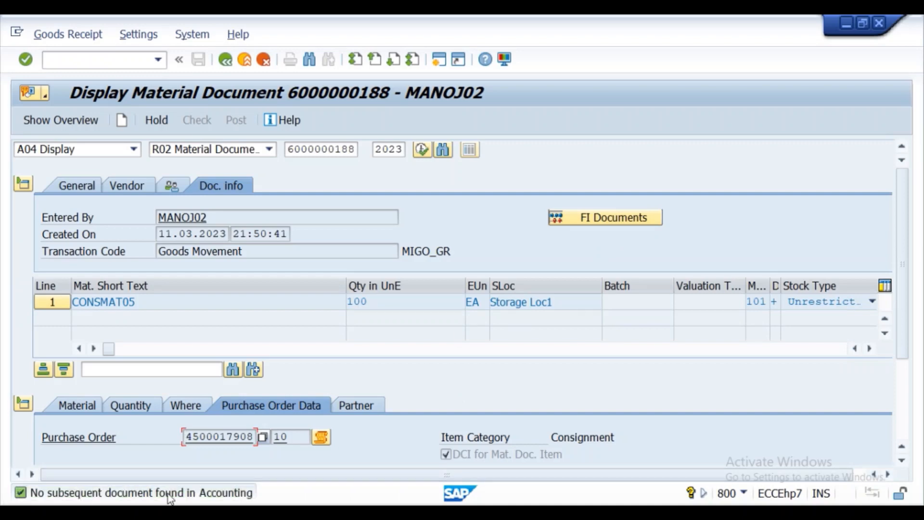
left_click(55, 62)
type("/n")
key("Return")
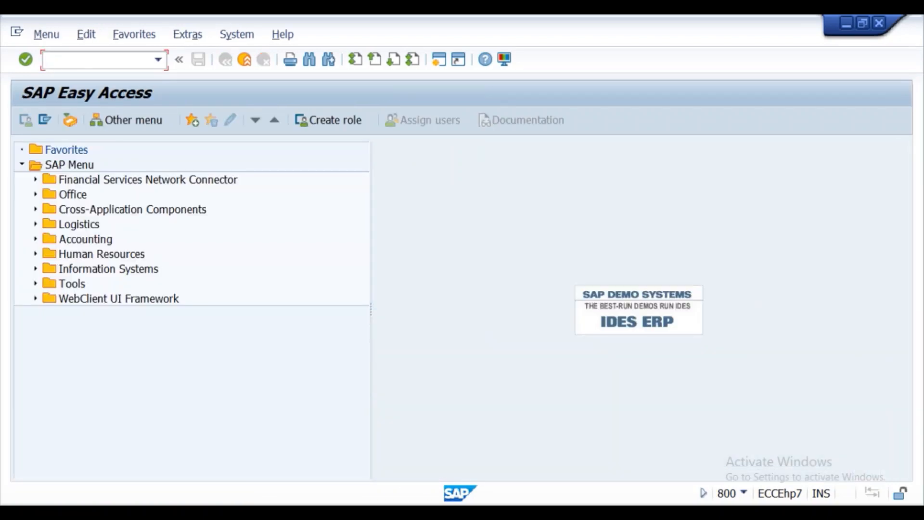
- Bring the Notepad notes and then the Word lecture notes to the front
mouse_move(477, 512)
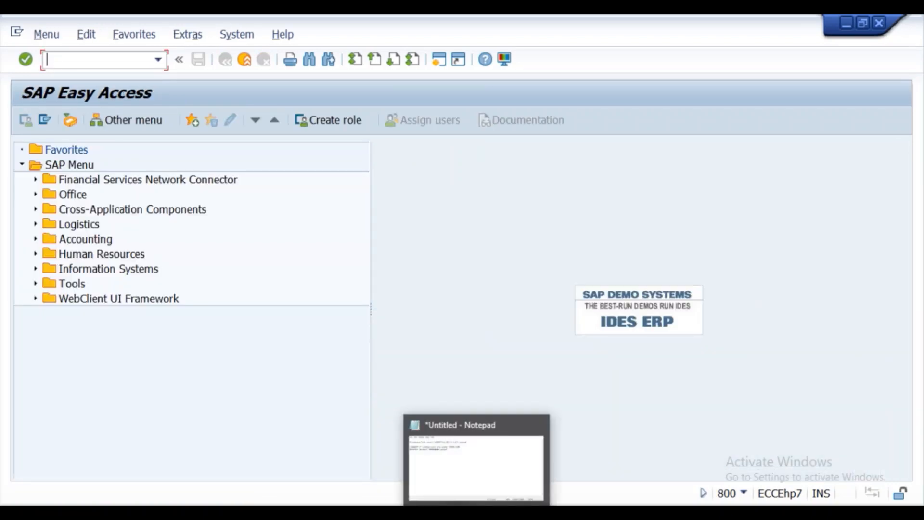
left_click(458, 475)
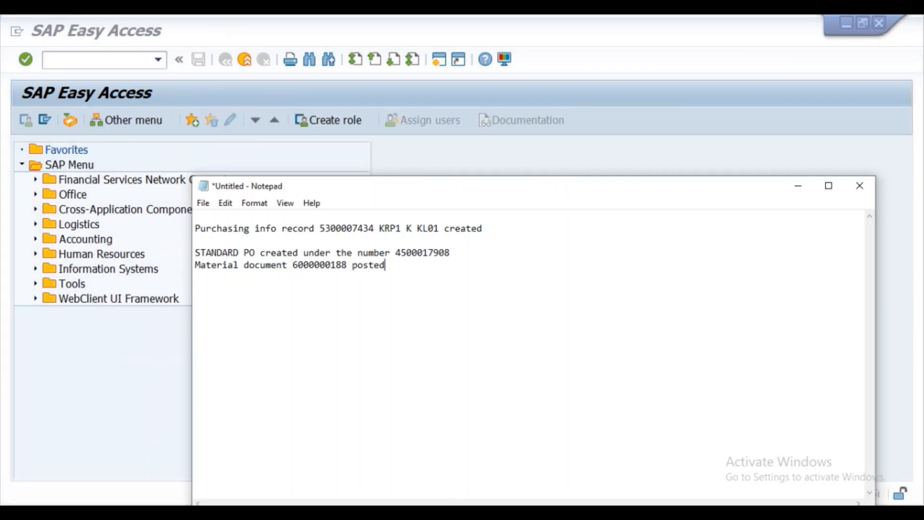
left_click(451, 512)
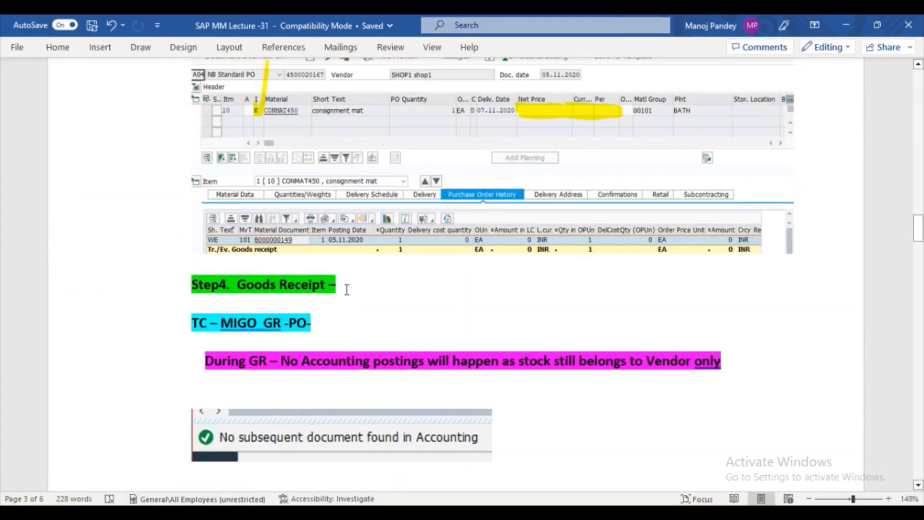
- Read Step 5 on the 411 K transfer posting in Word, then return to SAP Easy Access
left_click_drag(918, 222, 921, 248)
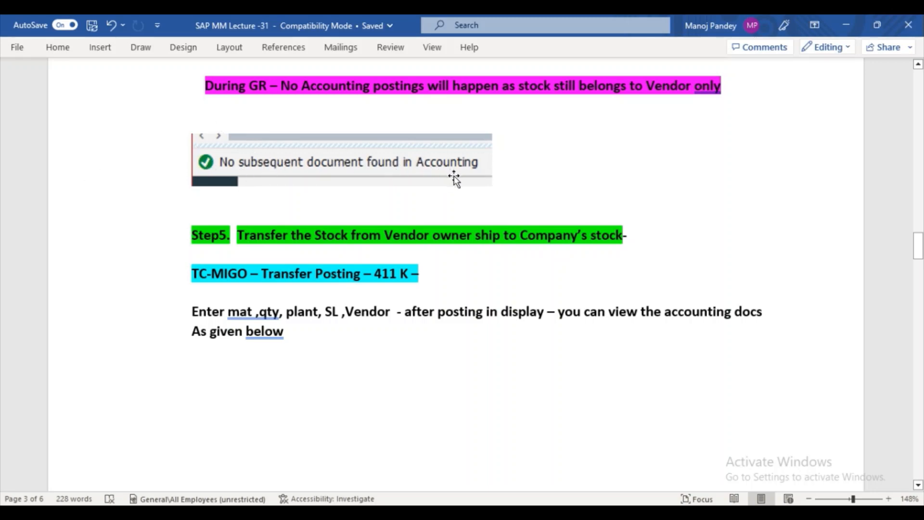
double_click(254, 337)
mouse_move(410, 513)
left_click(438, 476)
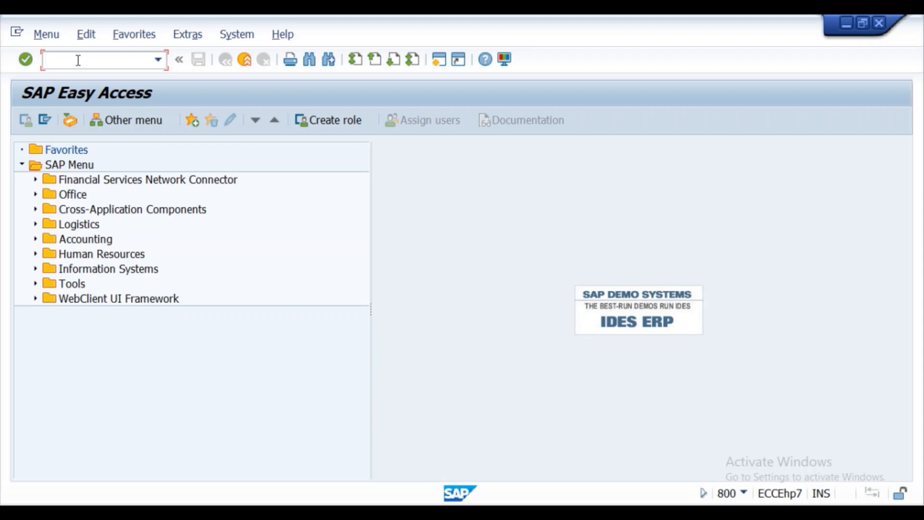
- Start MIGO with /nmigo and switch to the A08 Transfer Posting action
type("/nmigo")
key("Return")
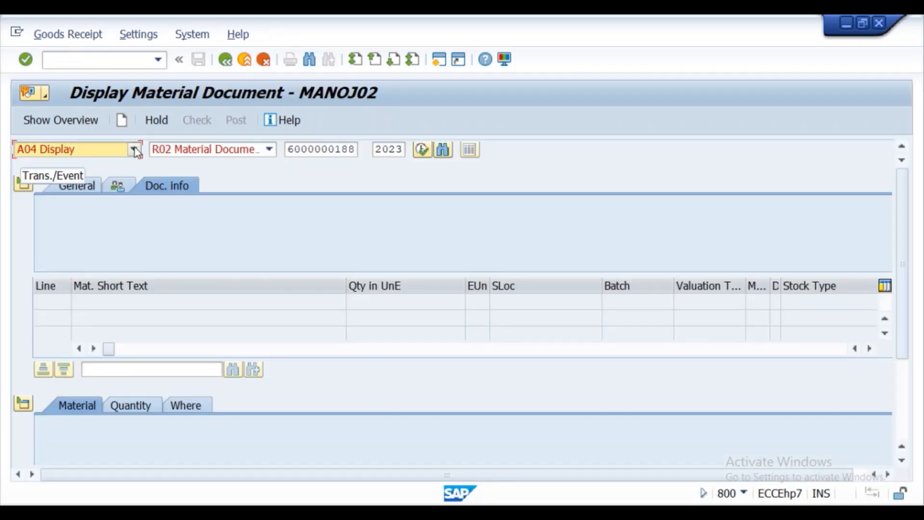
left_click(135, 146)
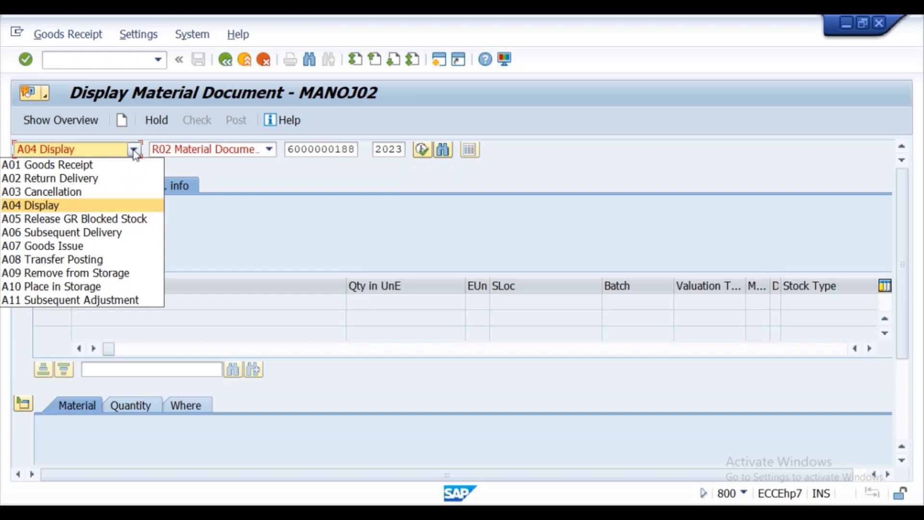
left_click(90, 261)
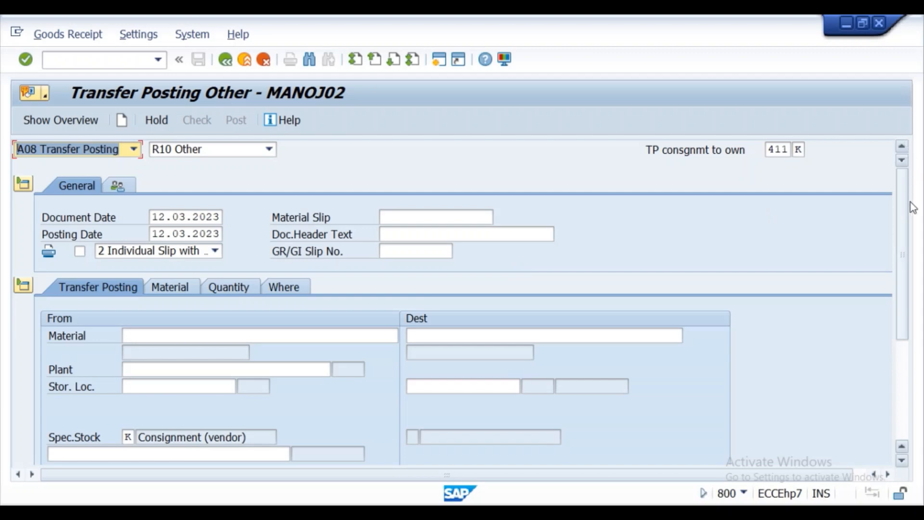
scroll(901, 216, "down", 3)
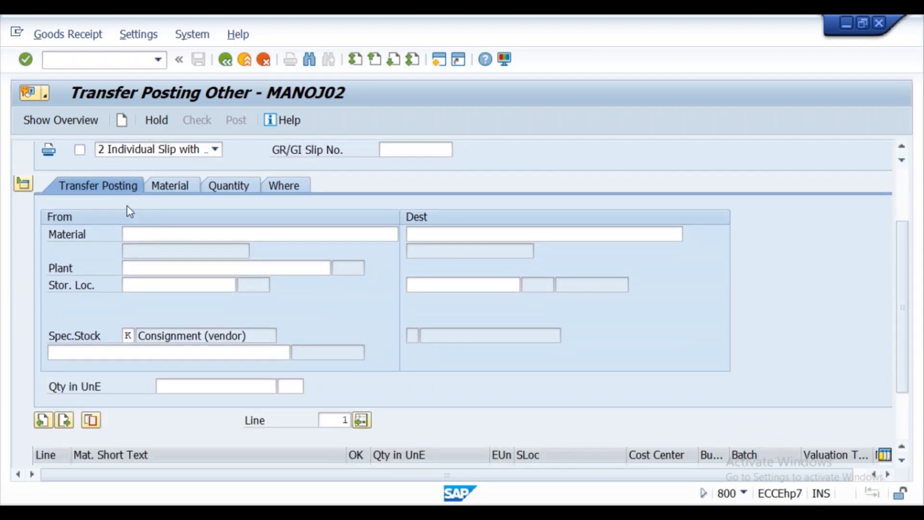
- Enter source material consmat05, plant kl01 and storage location ks01
left_click(139, 236)
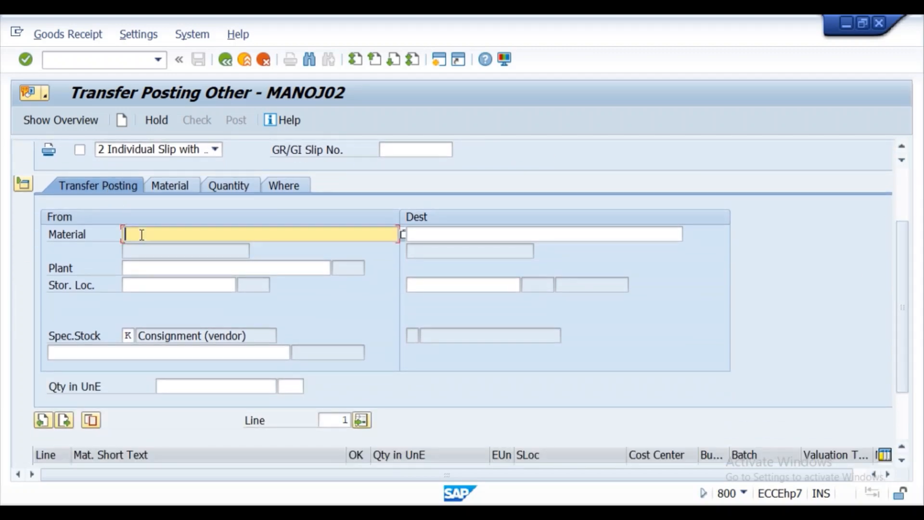
left_click(138, 236)
left_click(152, 248)
key("BackSpace")
type("5")
left_click(157, 269)
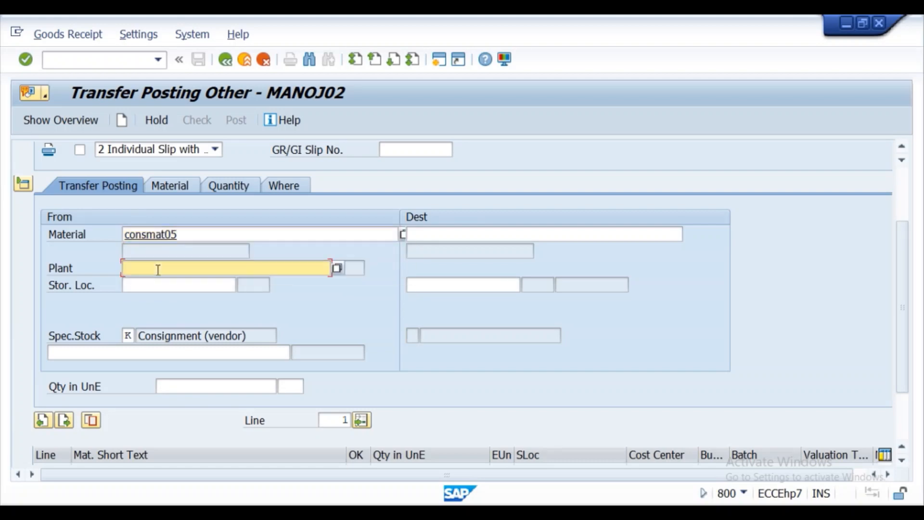
left_click(158, 280)
left_click(160, 283)
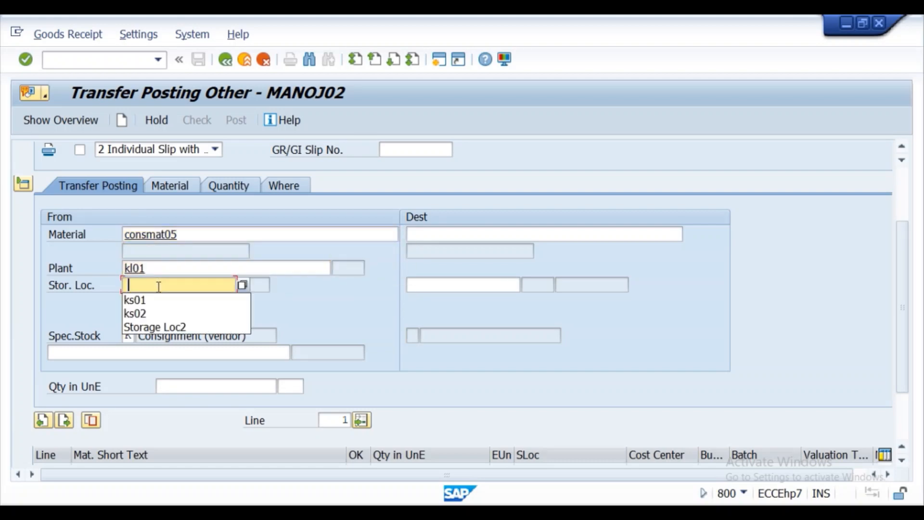
left_click(158, 298)
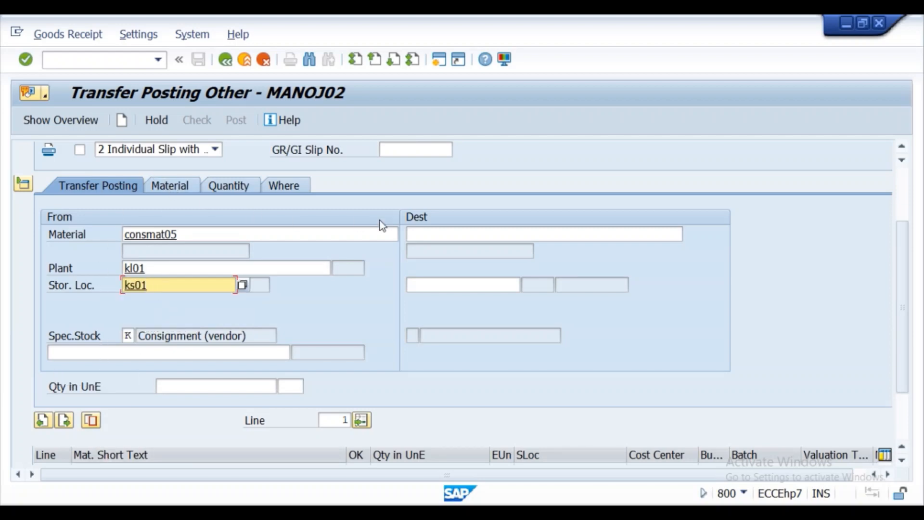
- Enter kl01 in the destination material field and ks01 as destination storage location
left_click(440, 236)
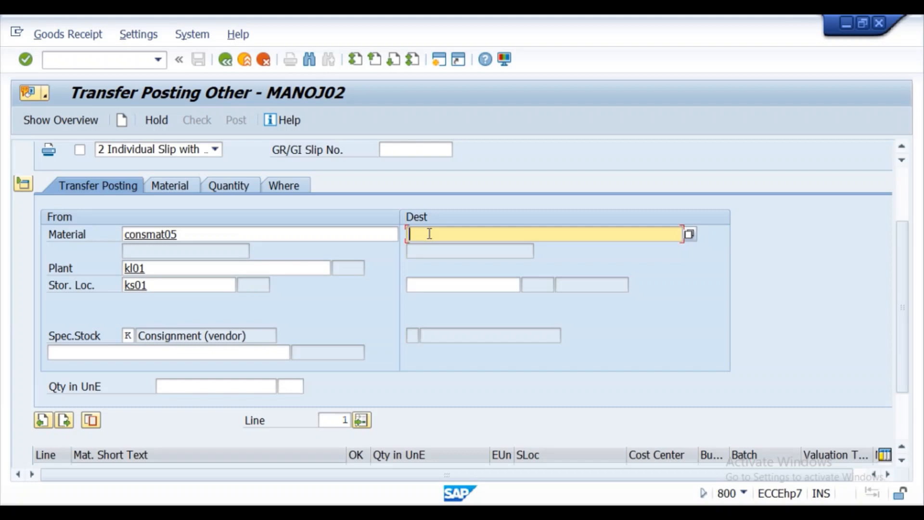
type("kl01")
left_click(416, 285)
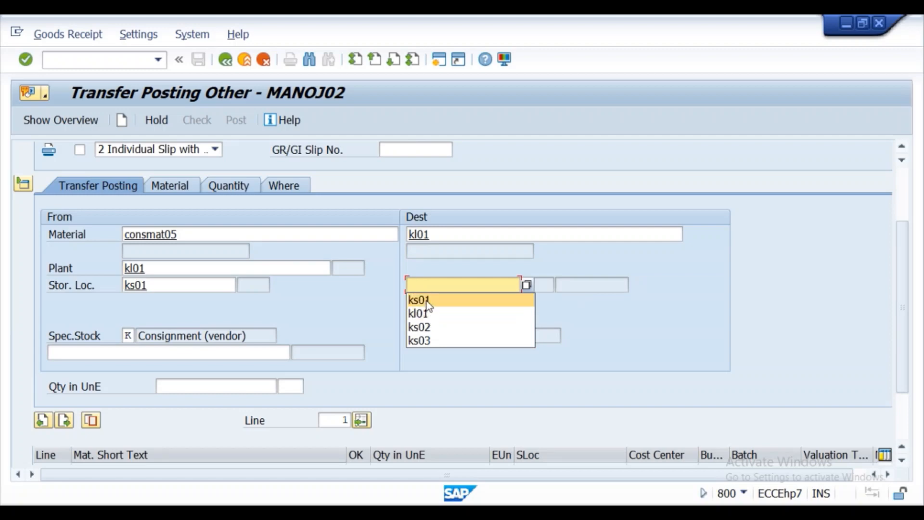
left_click(426, 300)
left_click(183, 187)
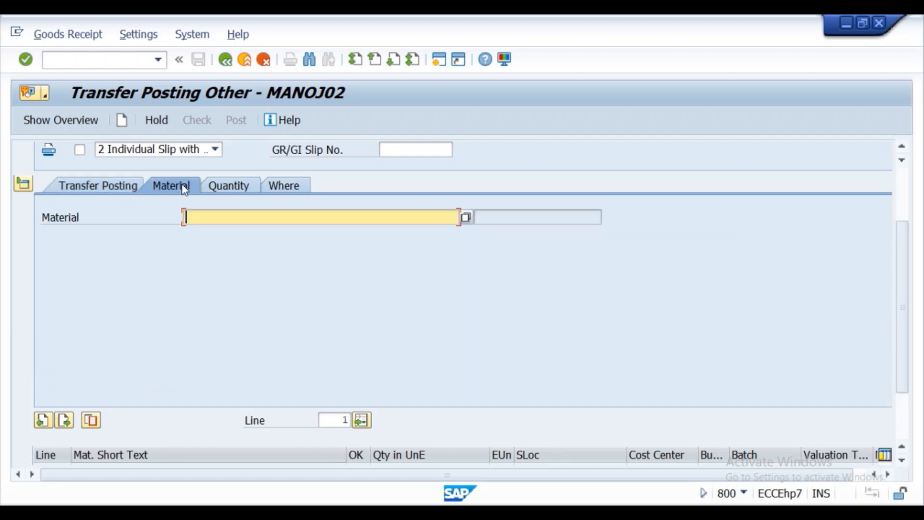
- Enter material consmat05 and quantity 100 on the transfer item
left_click(190, 218)
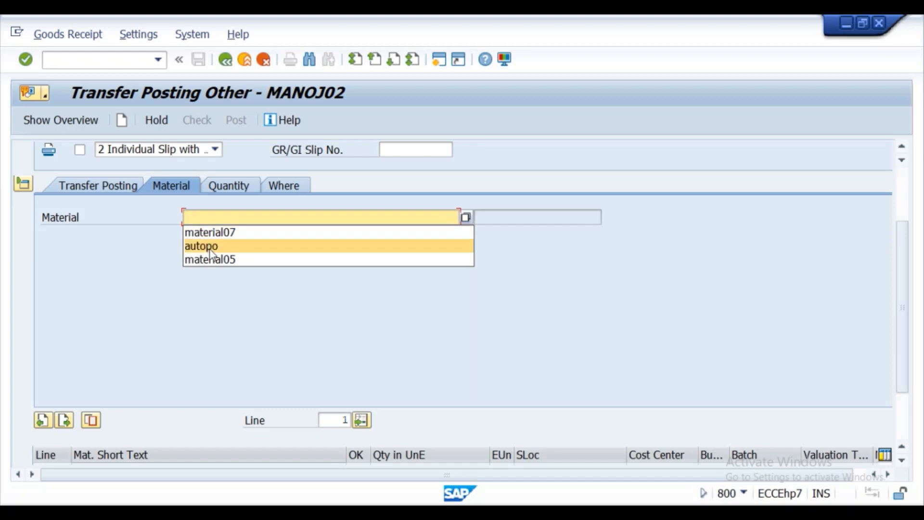
type("consmat05")
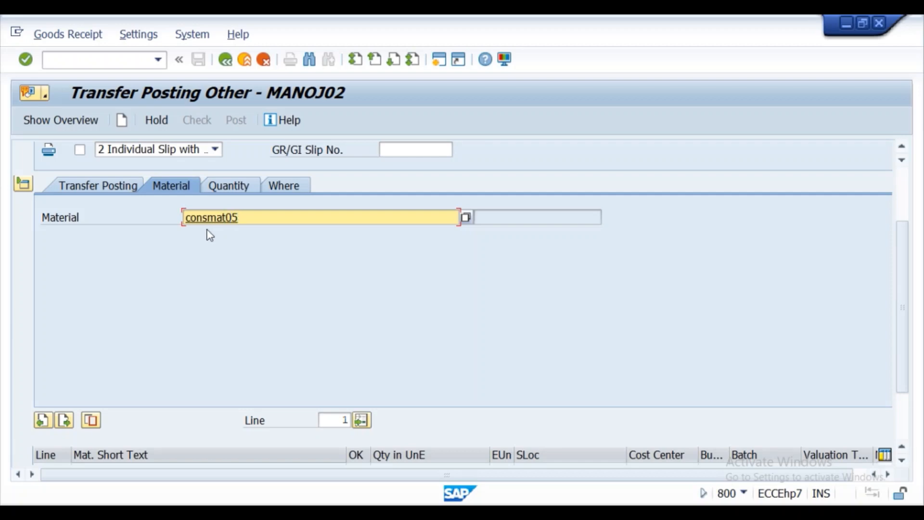
left_click(212, 189)
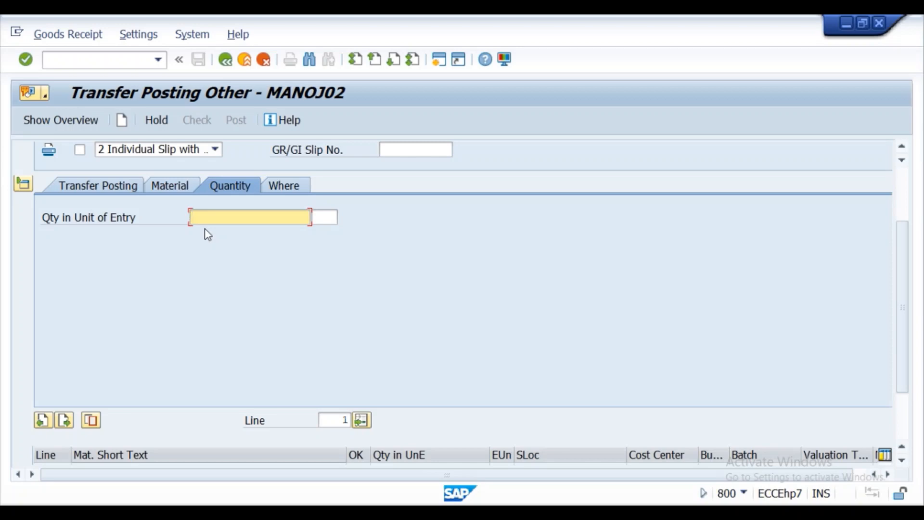
type("100")
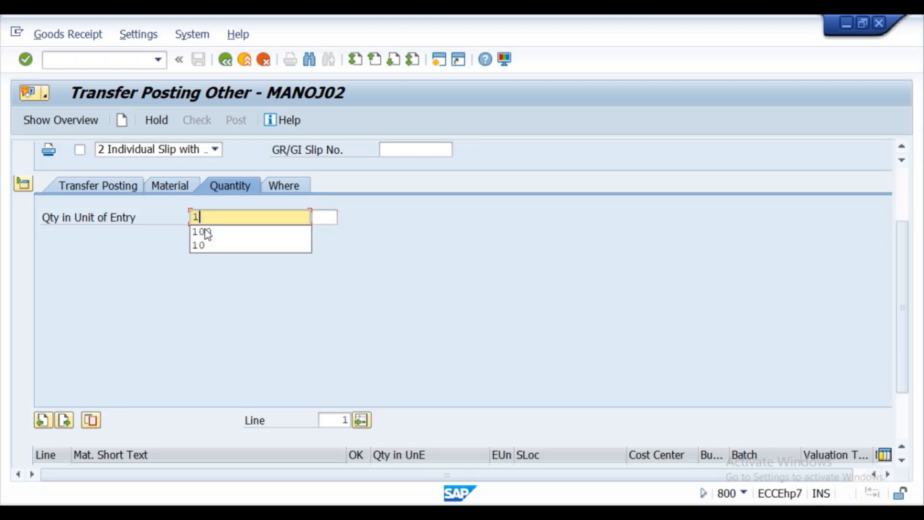
left_click(279, 187)
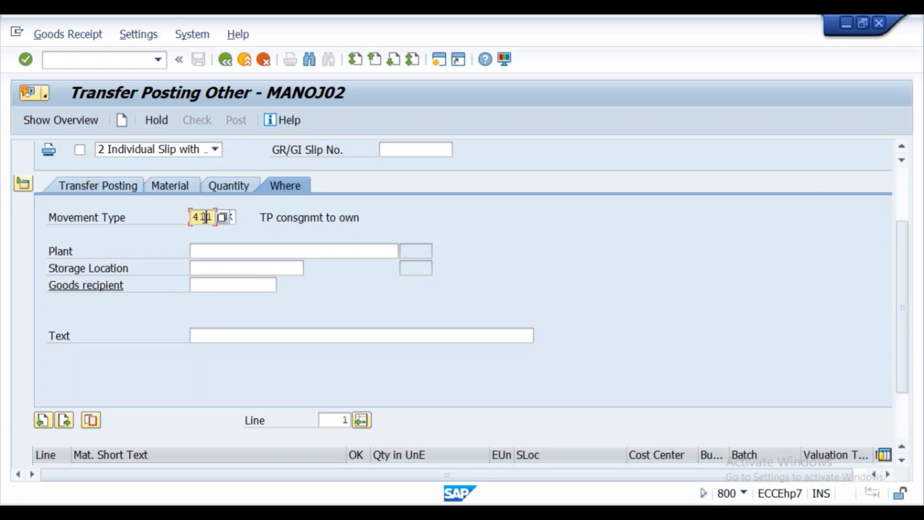
- Set movement type 411 K with plant kl01 and storage location ks01, then validate
left_click(234, 217)
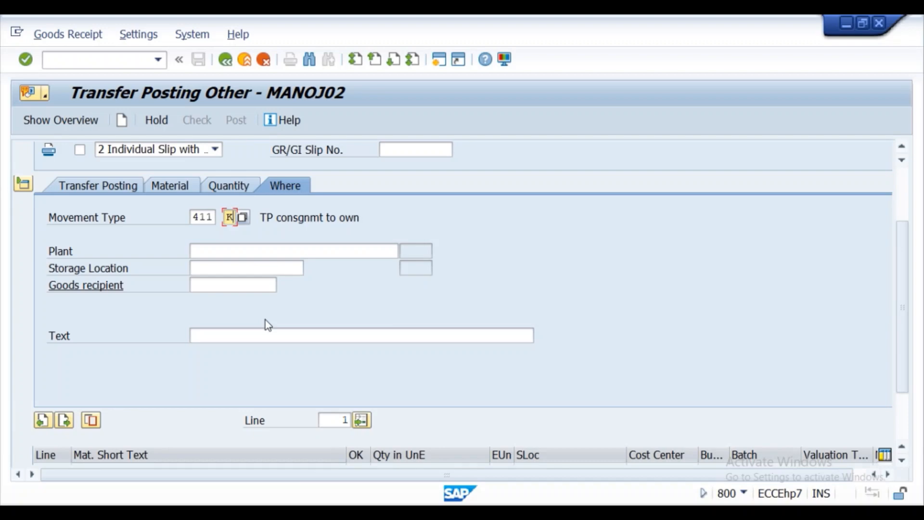
left_click(207, 217)
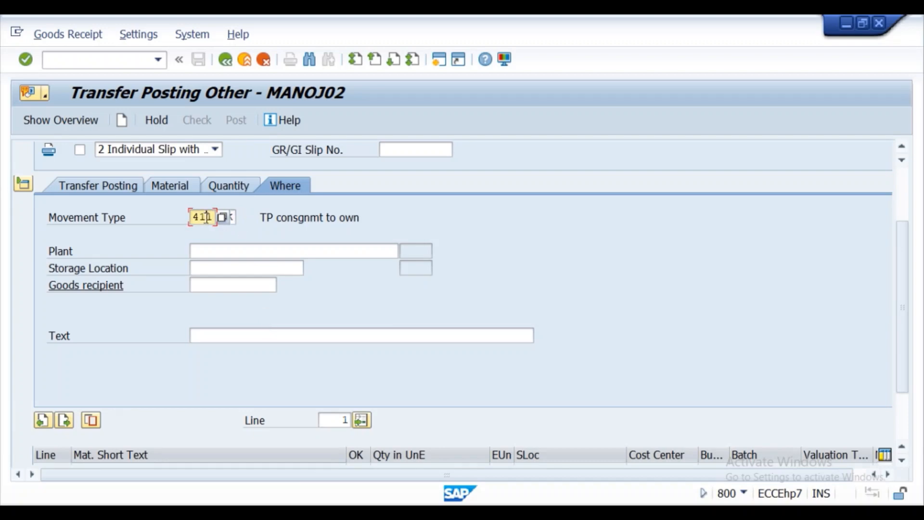
key("Tab")
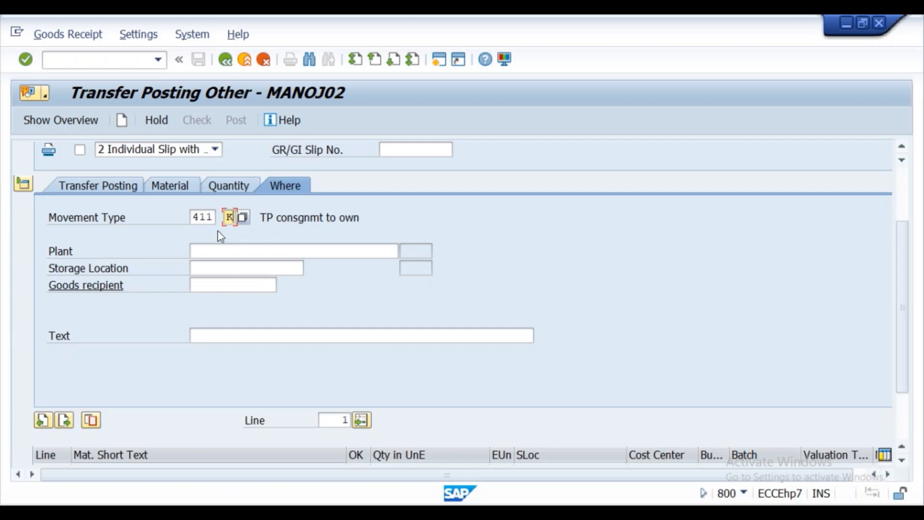
left_click(205, 251)
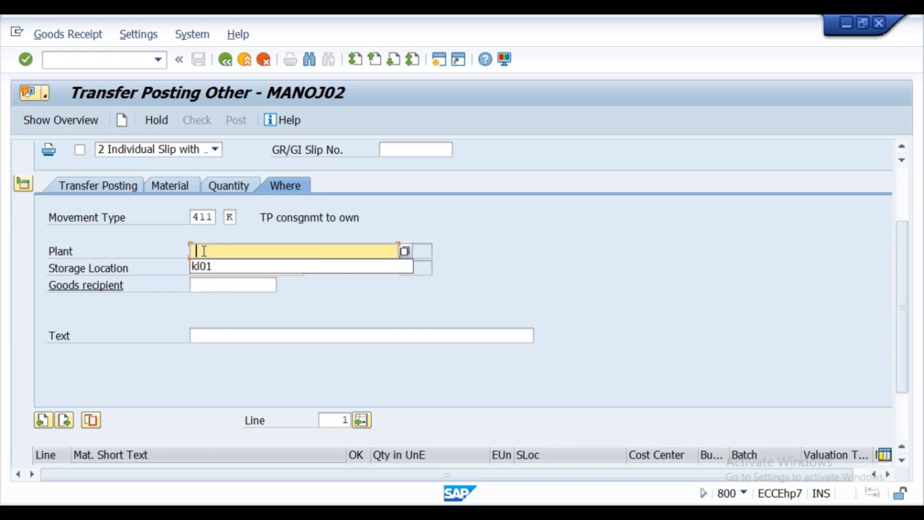
left_click(214, 268)
left_click(215, 268)
left_click(212, 282)
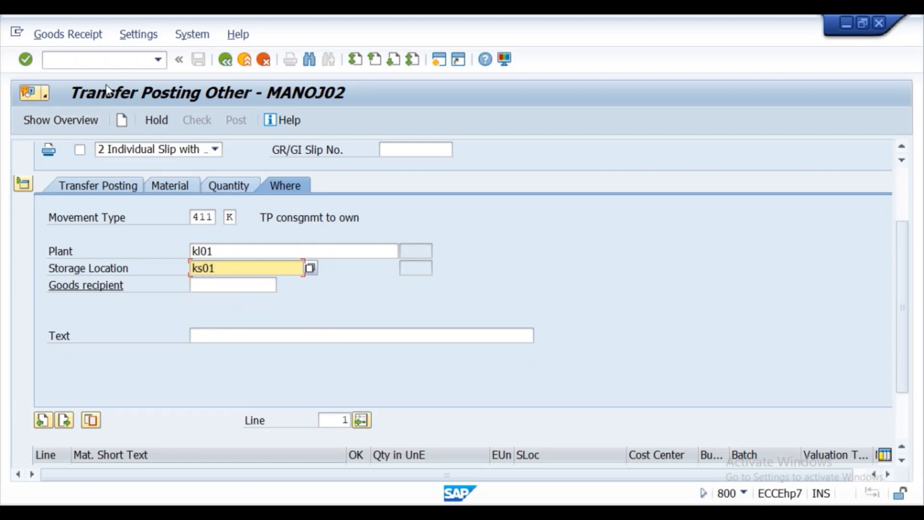
left_click(27, 60)
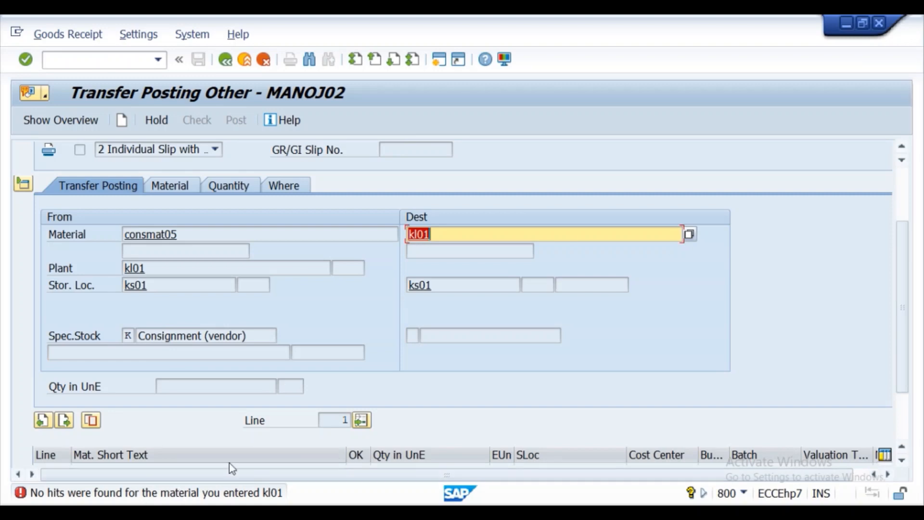
- Clear the mistaken kl01 destination material, revalidate, and check the document for errors
left_click(442, 229)
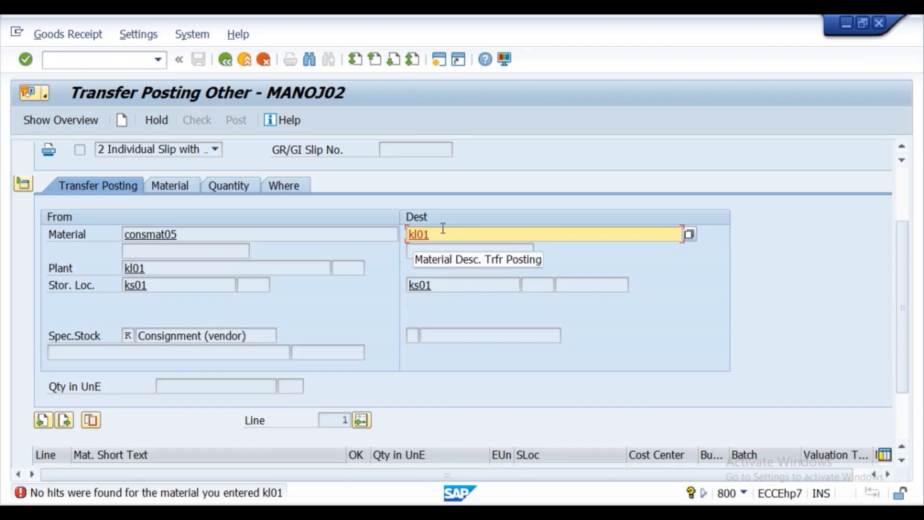
key("BackSpace")
key("BackSpace")
key("BackSpace")
key("BackSpace")
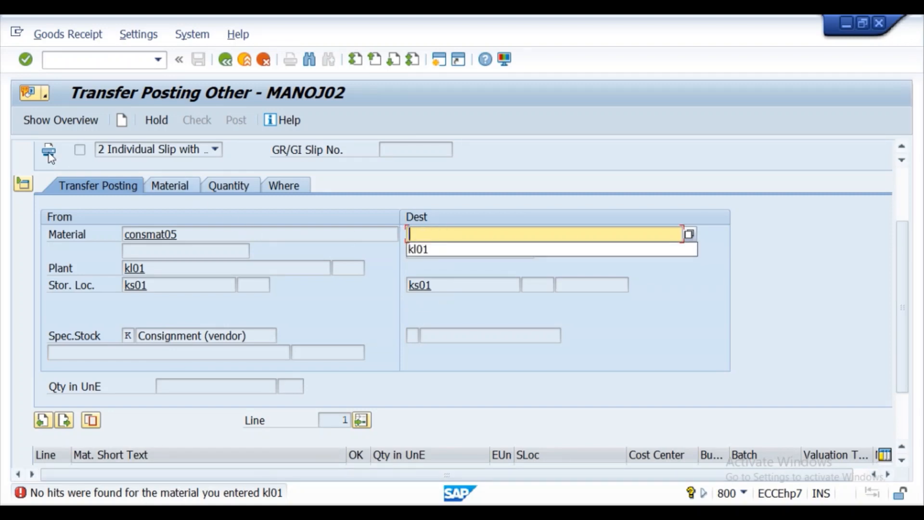
left_click(25, 59)
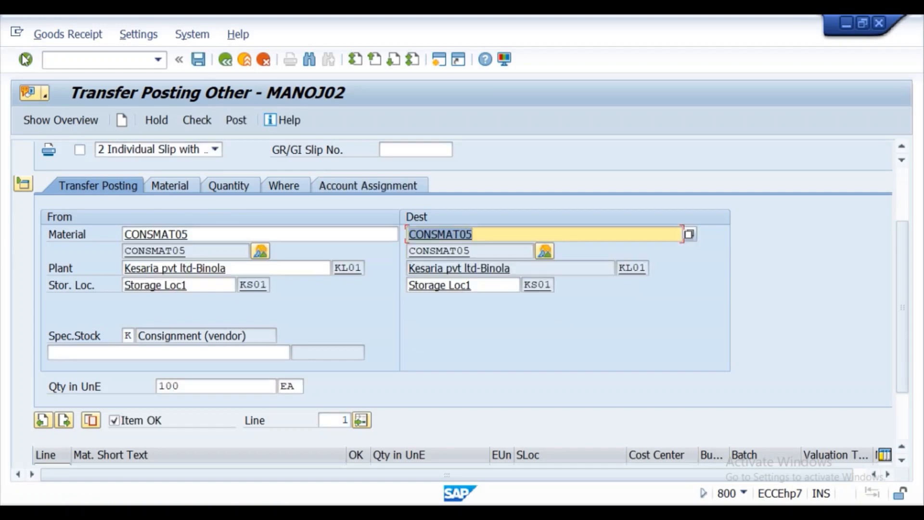
left_click(197, 120)
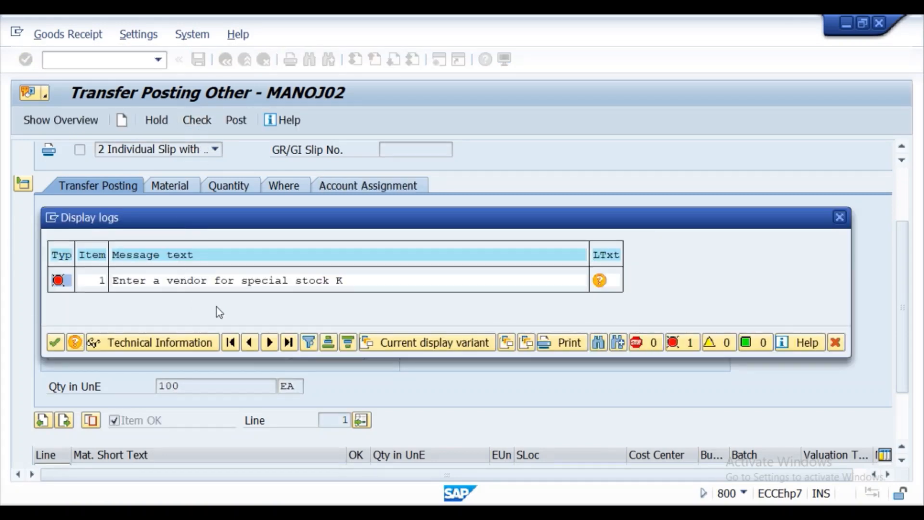
left_click(54, 343)
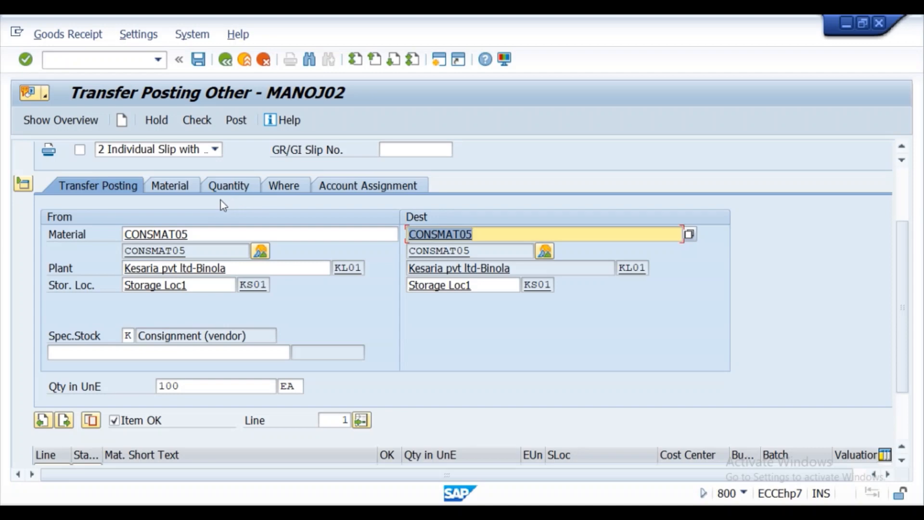
- Add consignment vendor CONSVEN05 to the item, check, and post the 411 K transfer
left_click(175, 186)
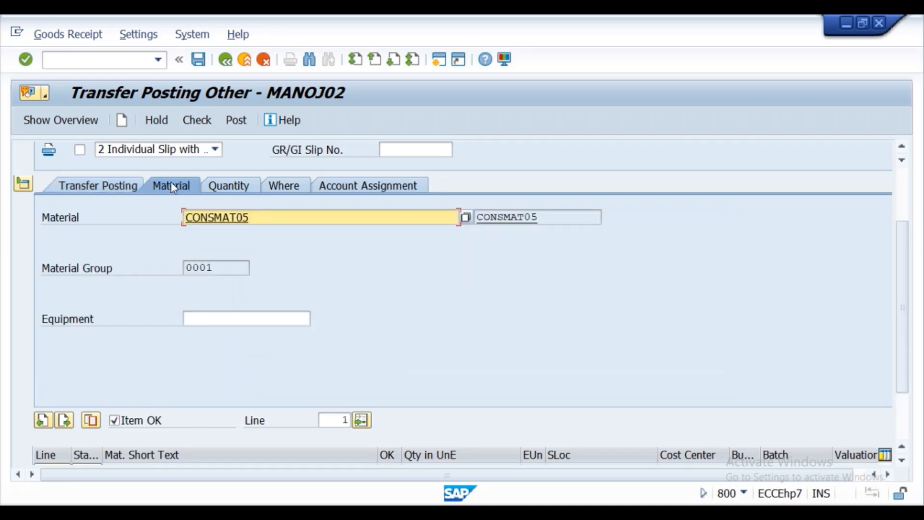
left_click(212, 187)
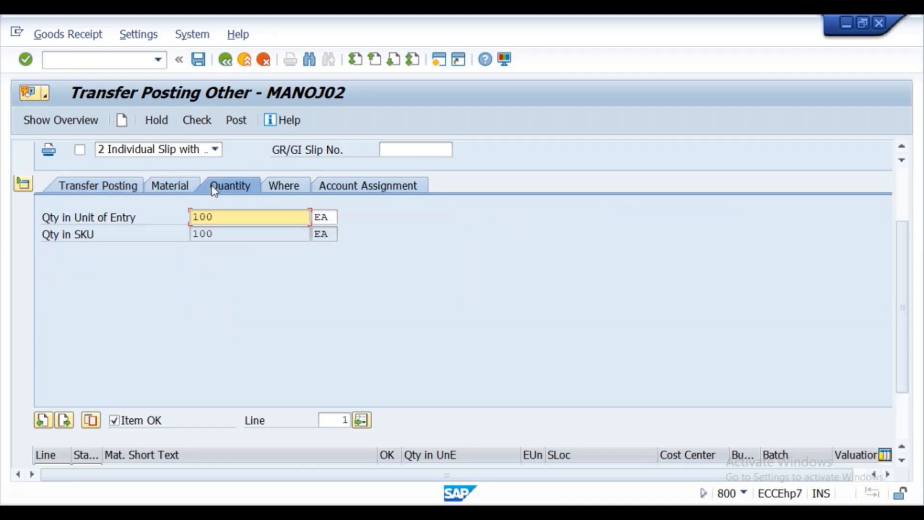
left_click(275, 186)
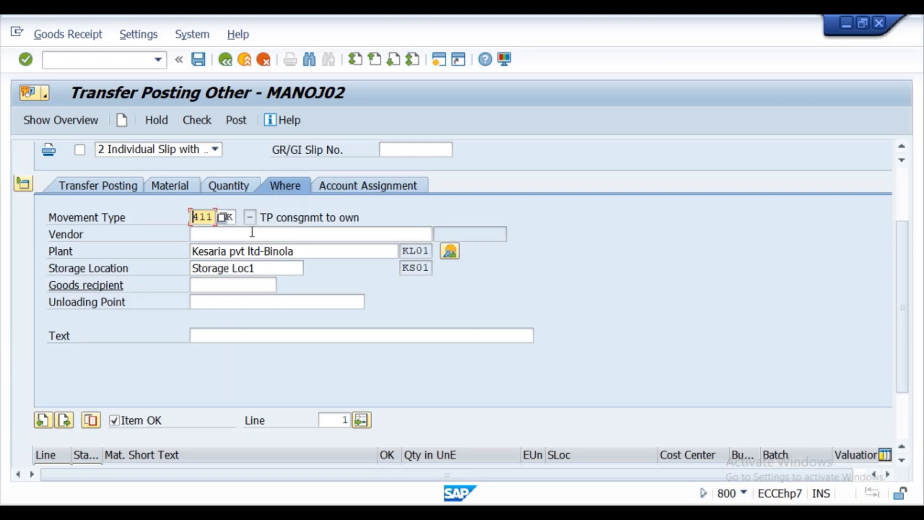
left_click(213, 237)
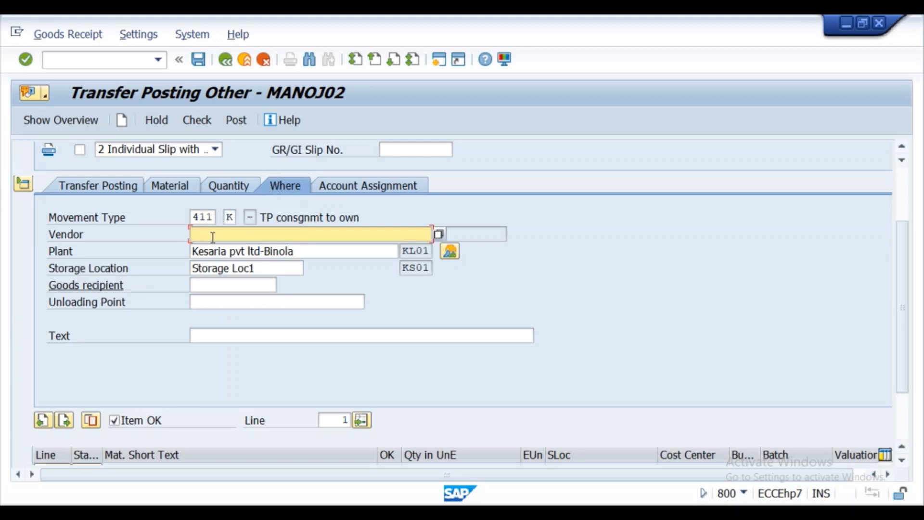
type("con")
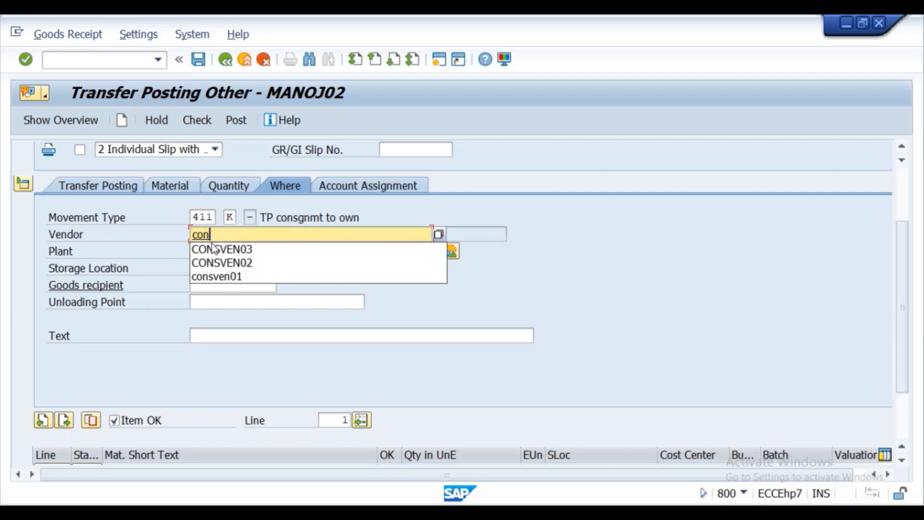
left_click(212, 248)
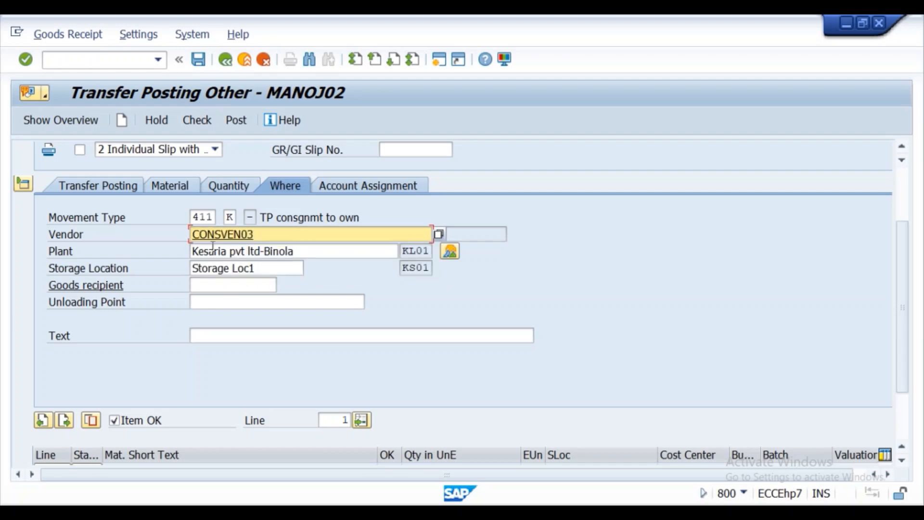
key("BackSpace")
type("5")
left_click(27, 59)
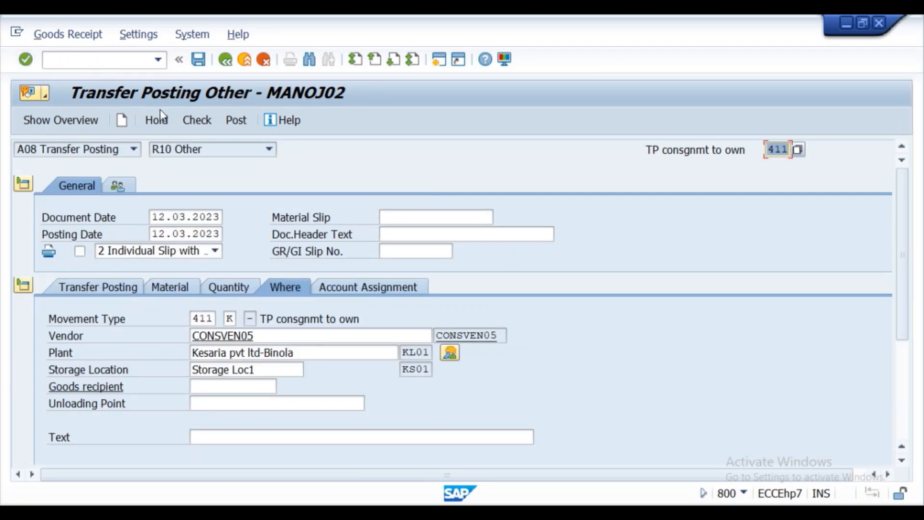
left_click(217, 121)
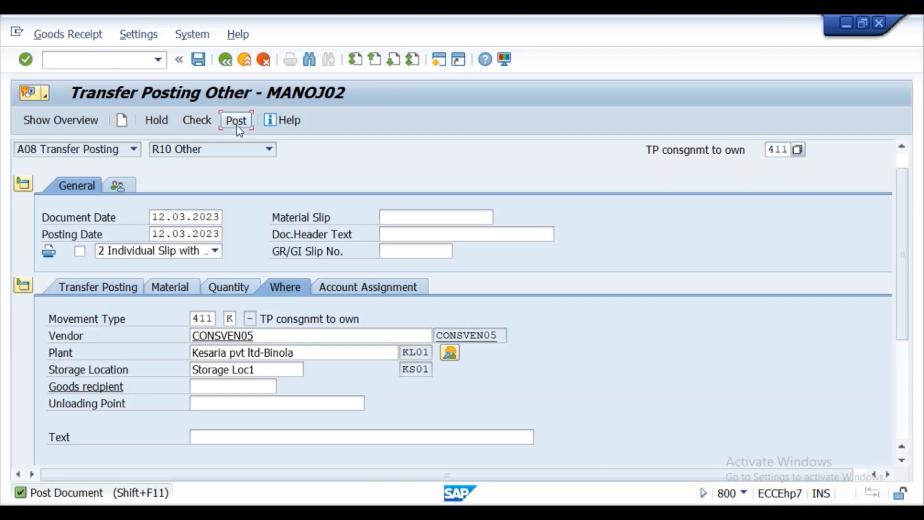
left_click(236, 121)
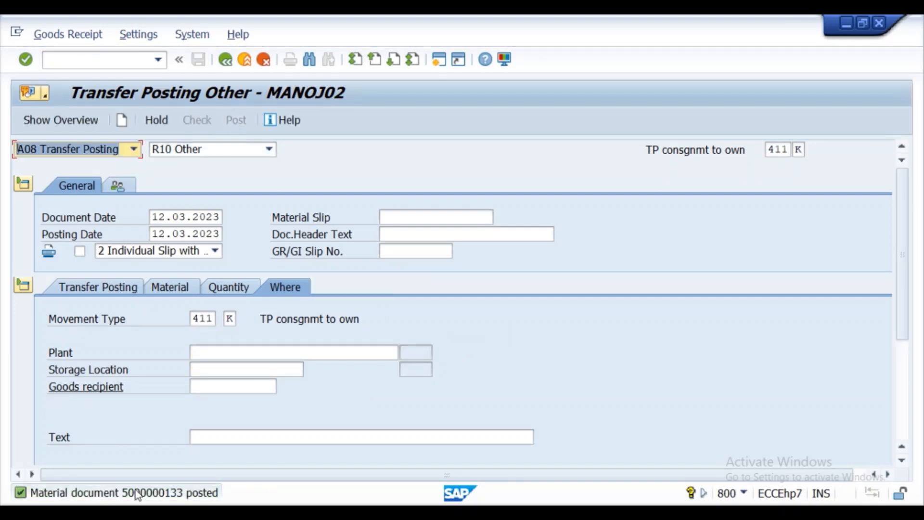
left_click(137, 490)
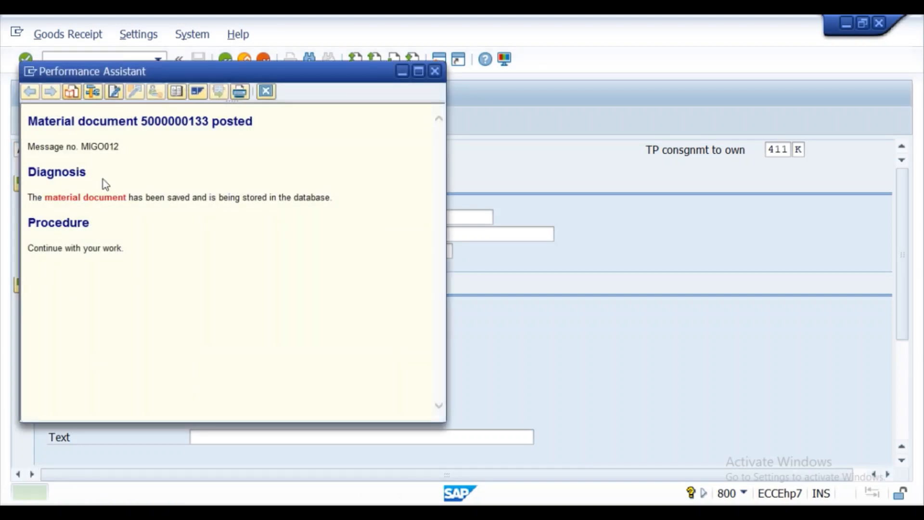
left_click_drag(259, 121, 83, 111)
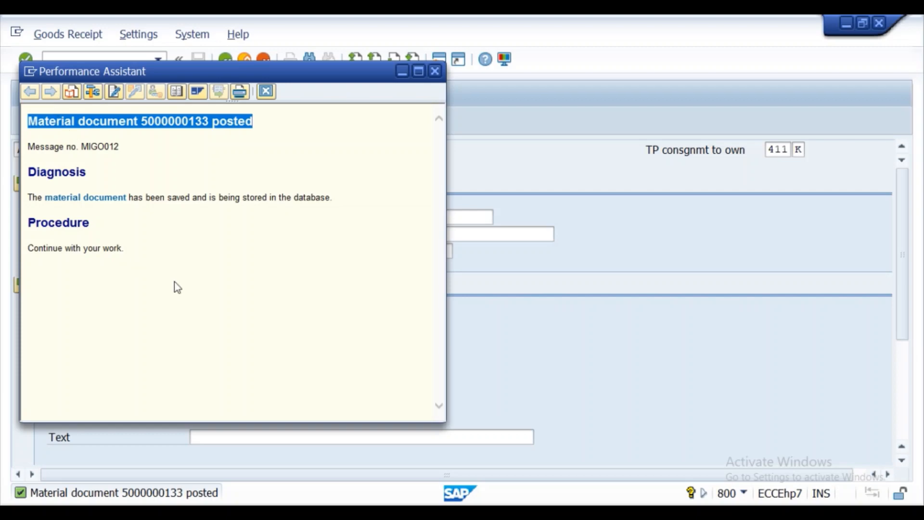
key("alt+Tab")
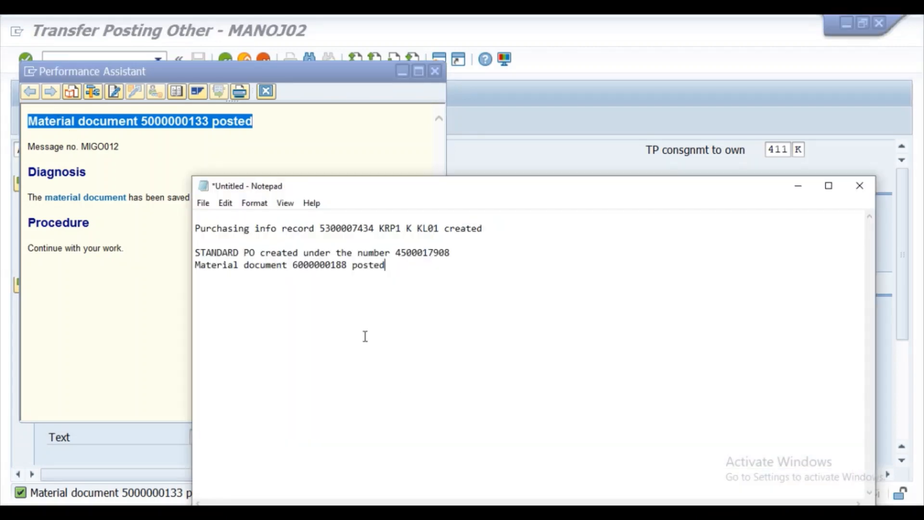
key("Return")
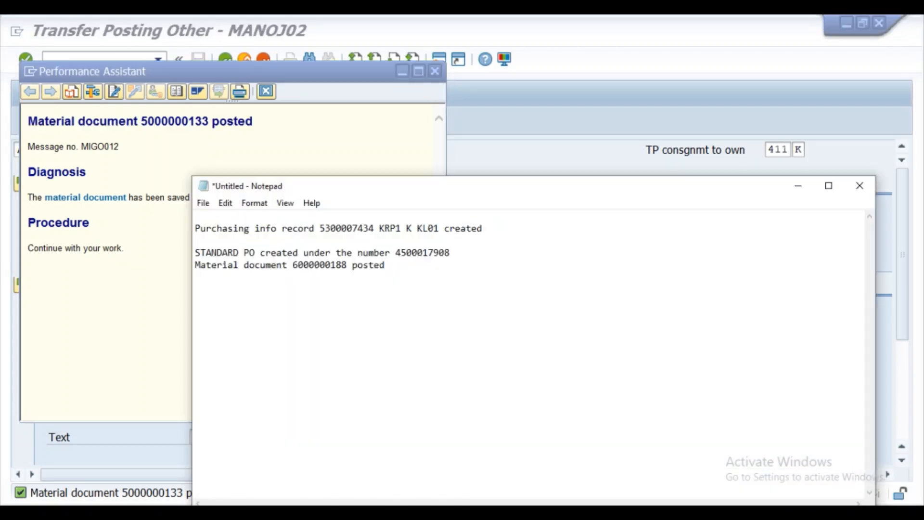
key("ctrl+v")
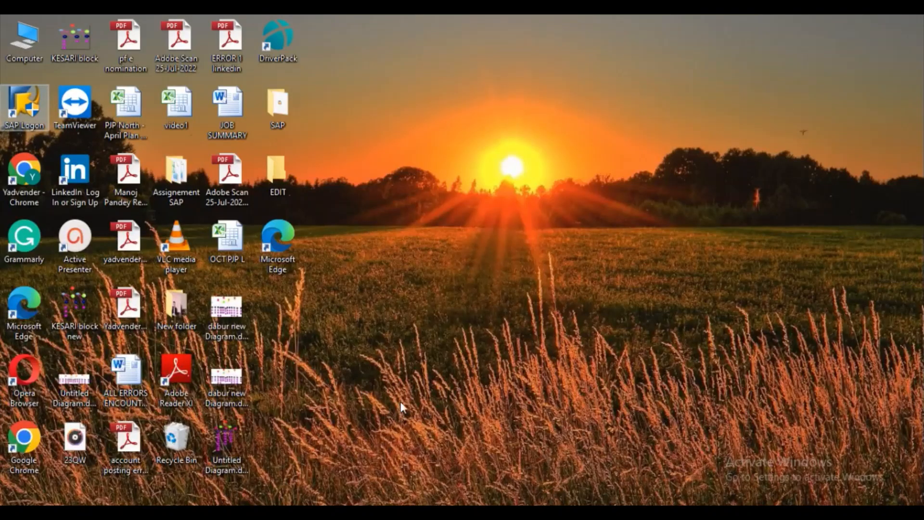
- Close the Performance Assistant and restore the Transfer Posting Other window
mouse_move(414, 503)
left_click(530, 448)
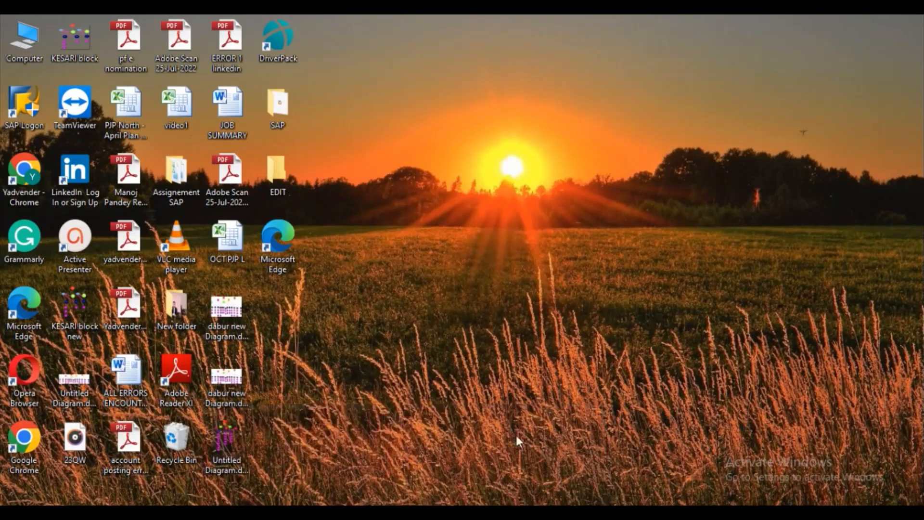
left_click(433, 71)
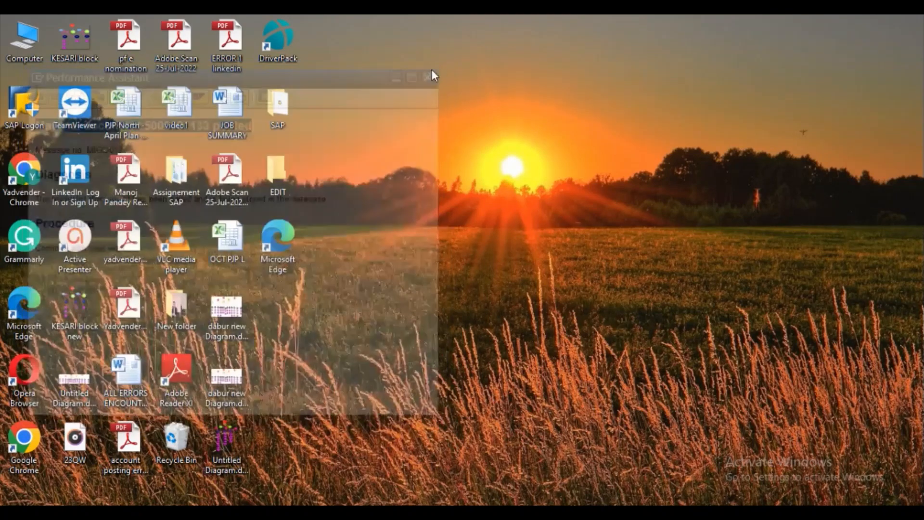
mouse_move(419, 503)
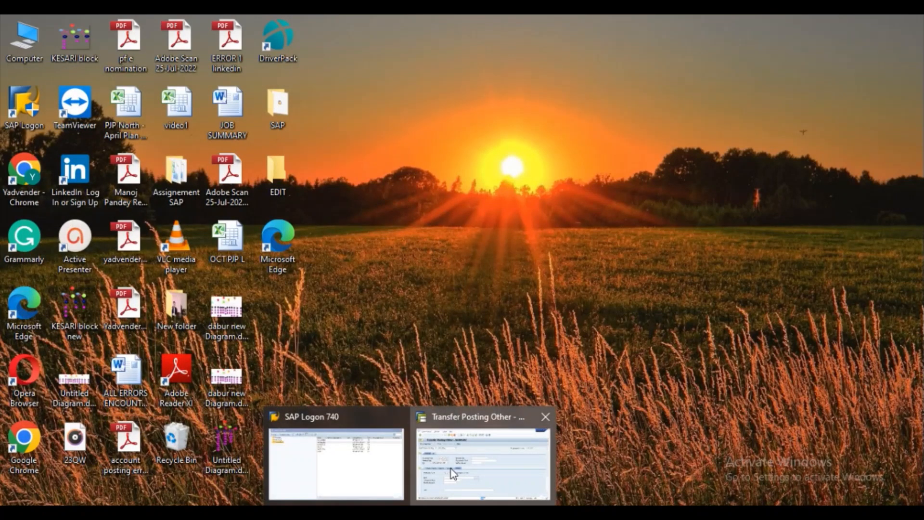
left_click(452, 469)
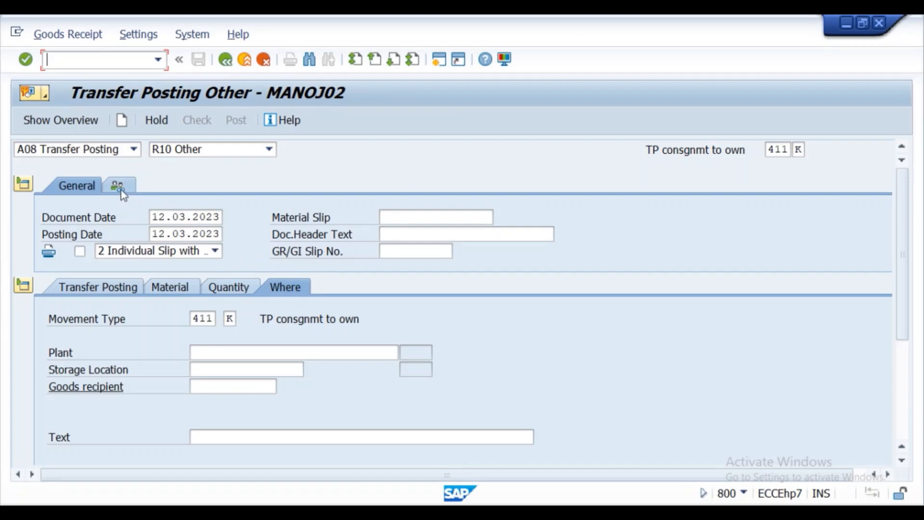
left_click(134, 150)
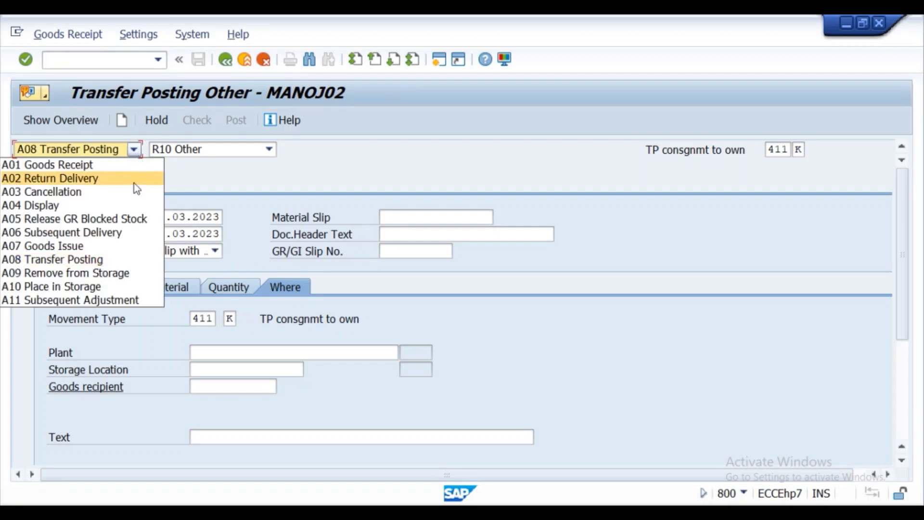
left_click(72, 206)
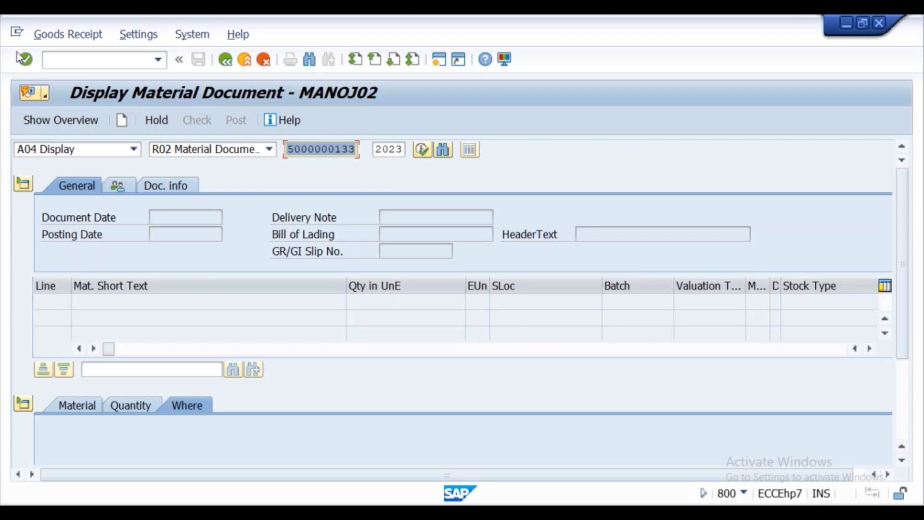
left_click(25, 60)
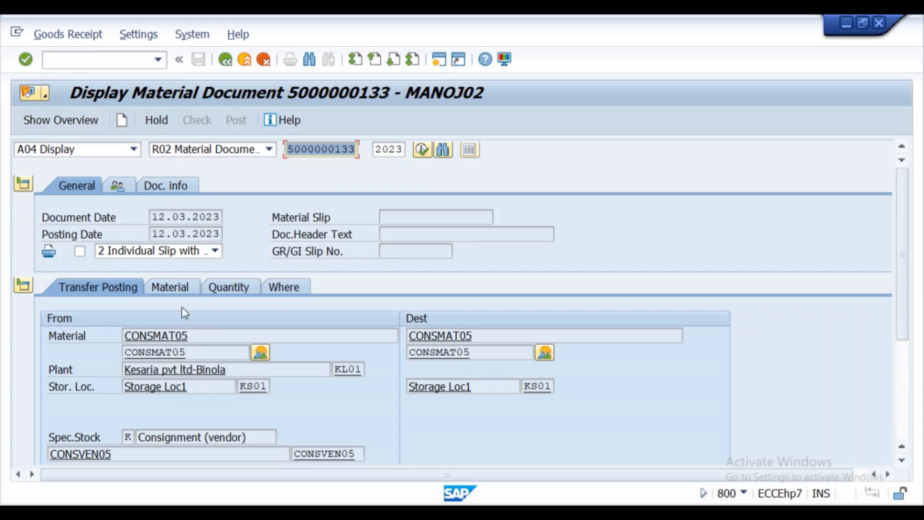
left_click(171, 289)
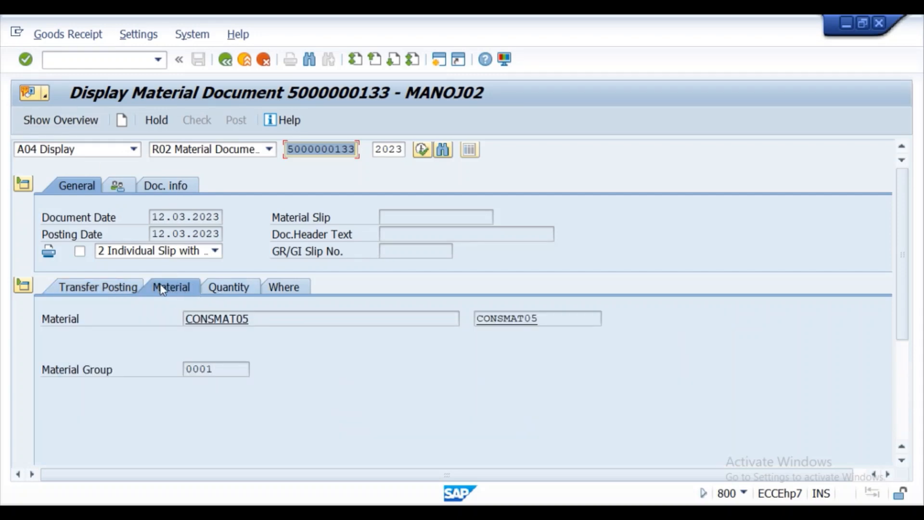
left_click(282, 287)
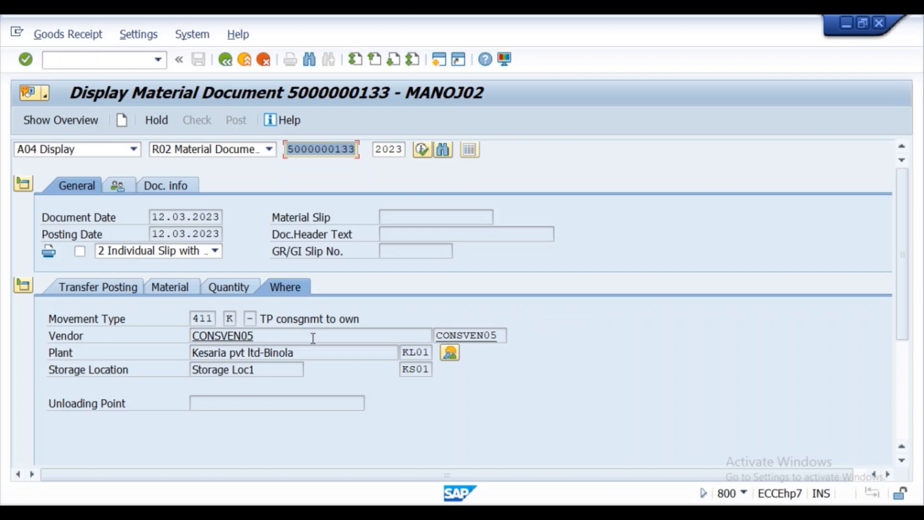
- Check CONSMAT05's stock overview, then go back to the Word lecture notes
left_click(449, 353)
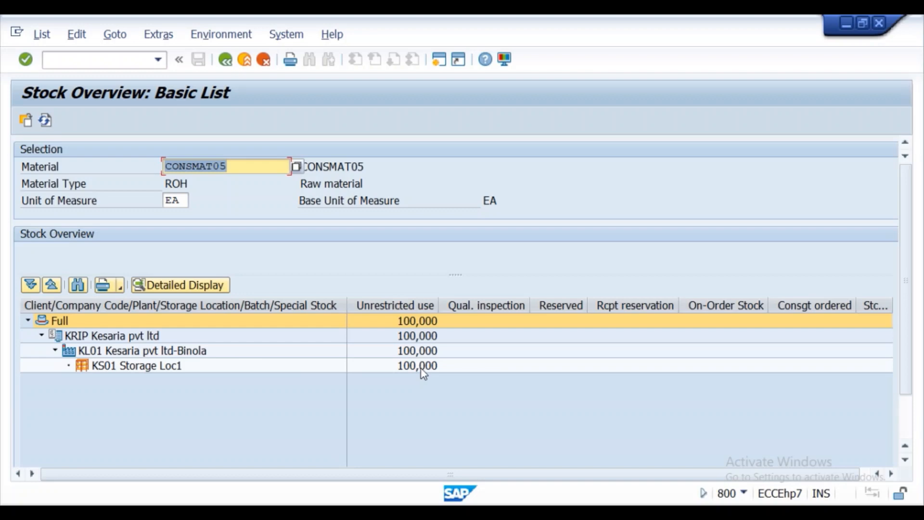
left_click(217, 61)
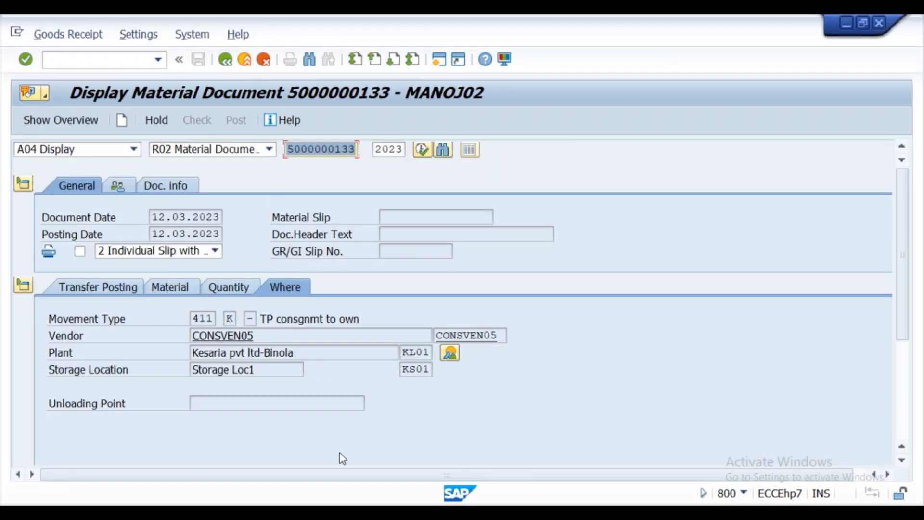
left_click(341, 512)
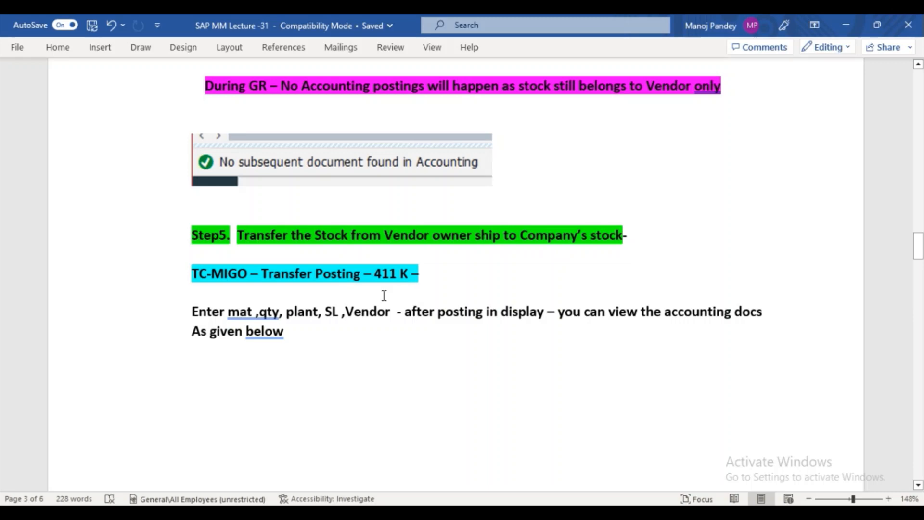
- Delete the Data Entry View screenshot from the lecture notes
left_click_drag(227, 312, 256, 311)
left_click(268, 312)
left_click_drag(919, 248, 920, 290)
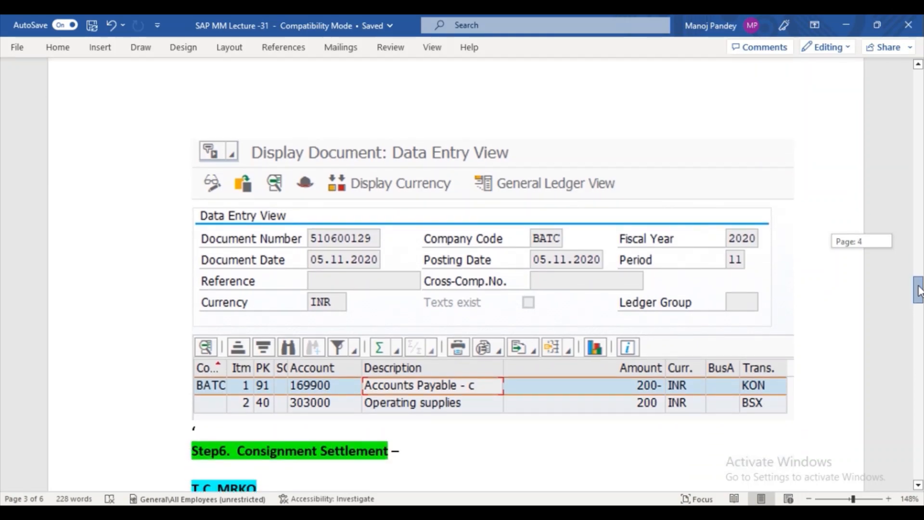
mouse_move(920, 289)
left_mouse_down()
mouse_move(907, 241)
mouse_move(910, 293)
left_mouse_up()
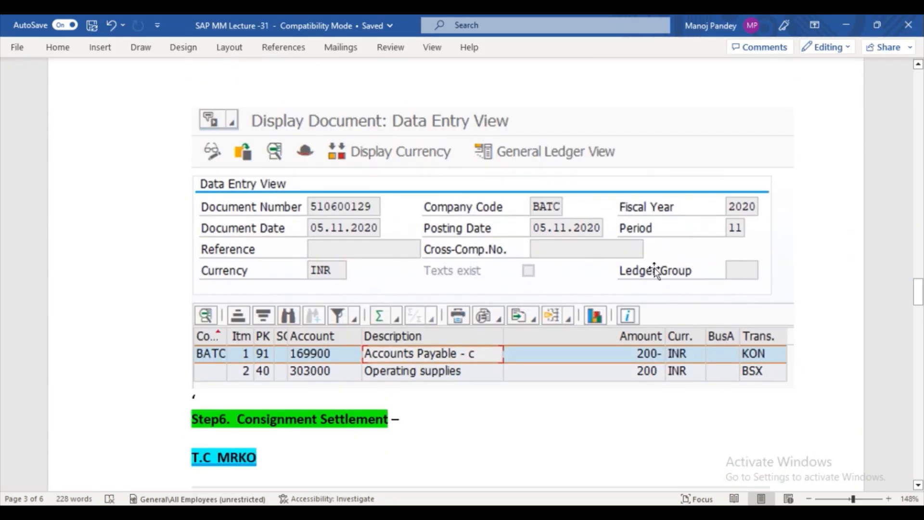
left_click(631, 271)
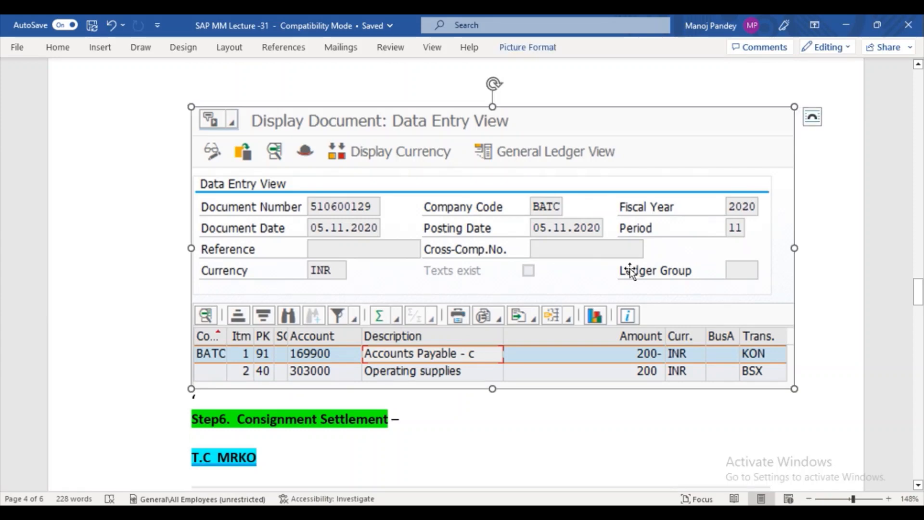
key("Delete")
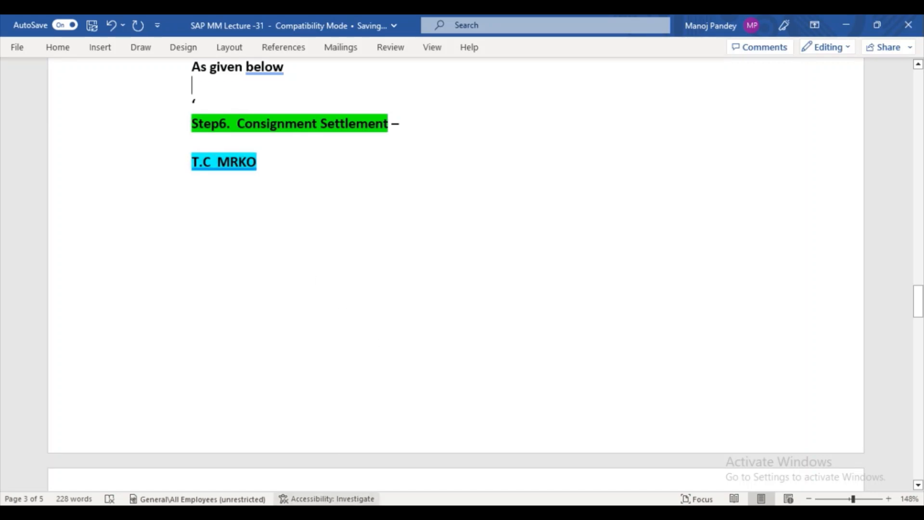
left_click(487, 455)
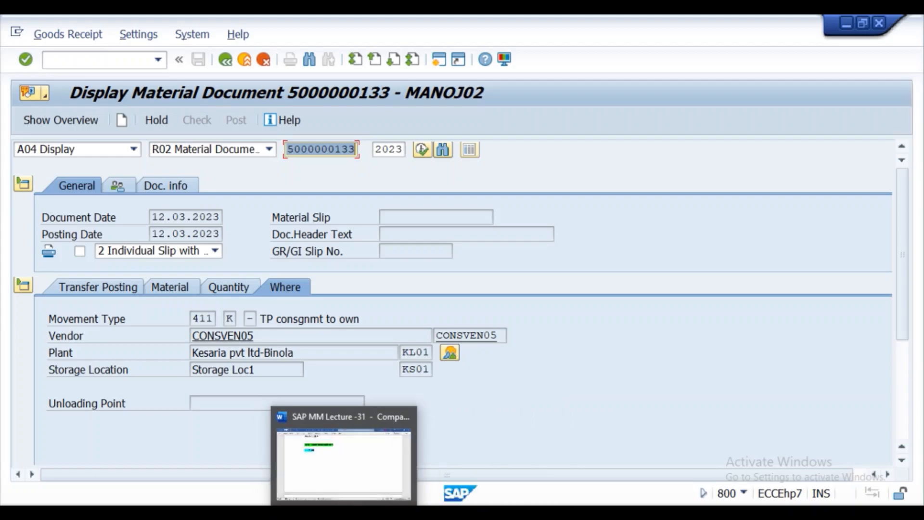
left_click(367, 446)
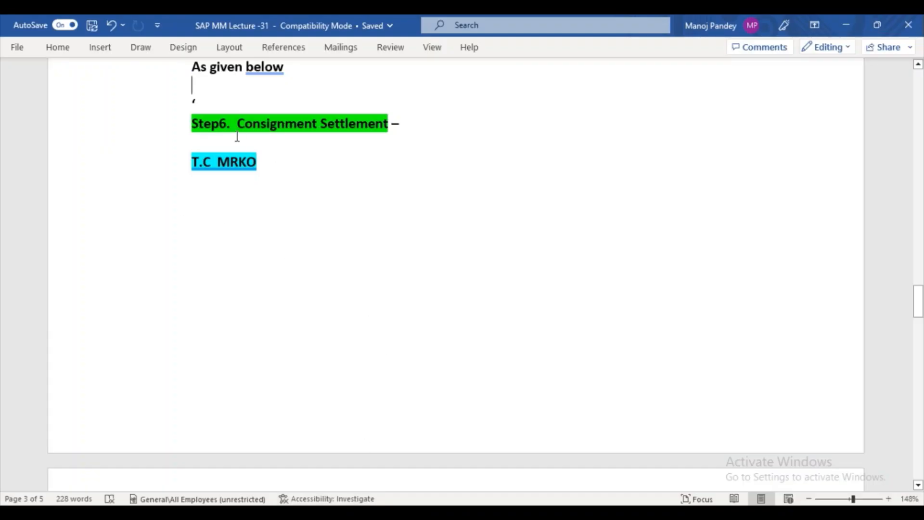
left_click_drag(257, 163, 192, 156)
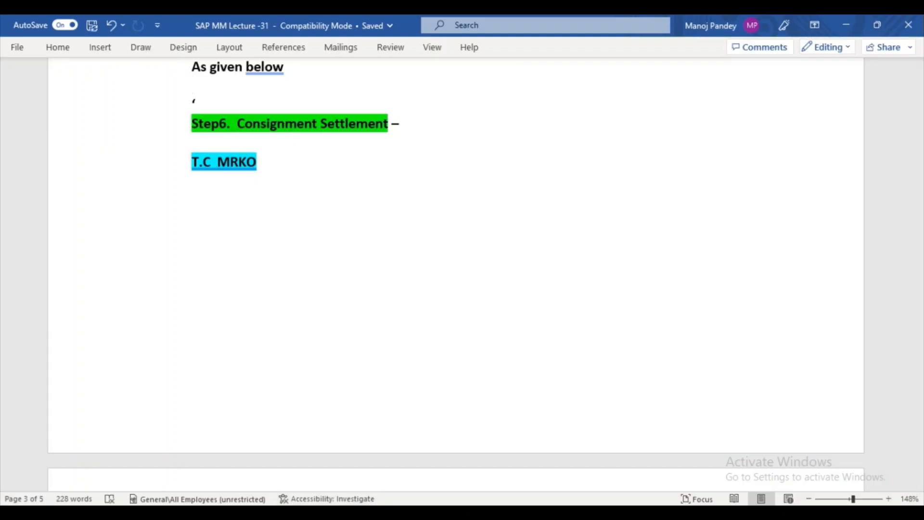
mouse_move(410, 513)
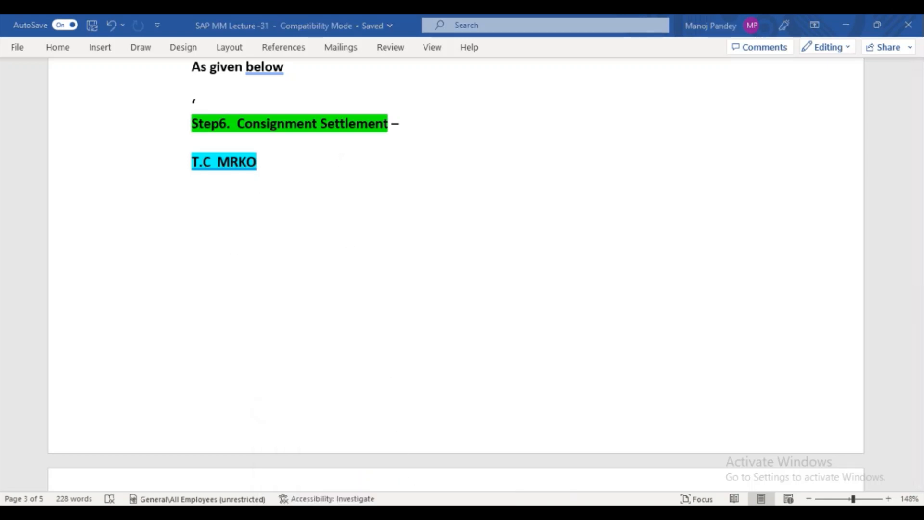
left_click(446, 470)
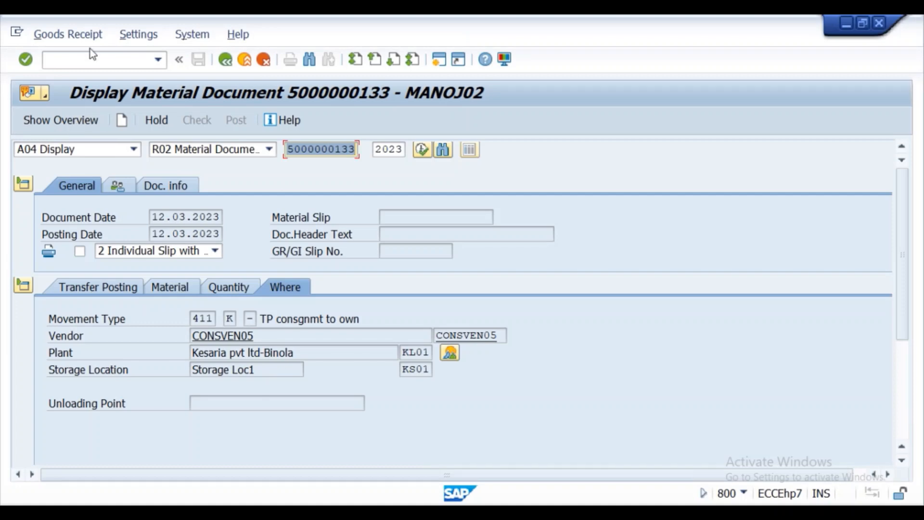
- Start consignment settlement with transaction /nMRKO
left_click(80, 57)
type("/")
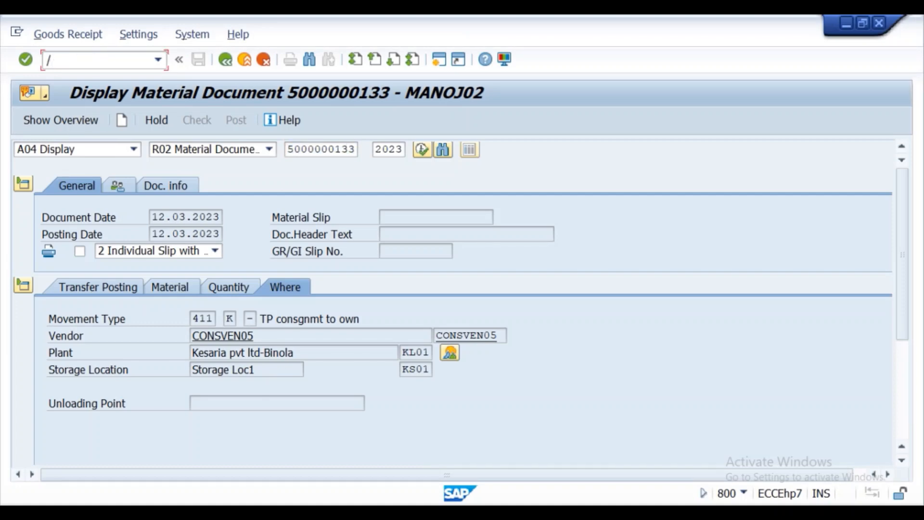
type("nmrko")
key("Return")
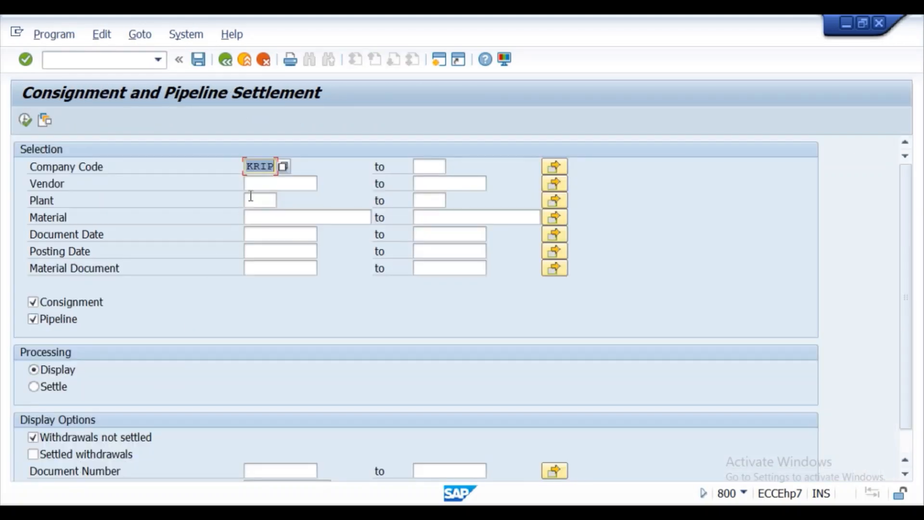
- Restrict the selection to company KRIP, vendor CONSVEN05, plant KL01, excluding pipeline items
left_click(262, 167)
left_click(268, 184)
key("BackSpace")
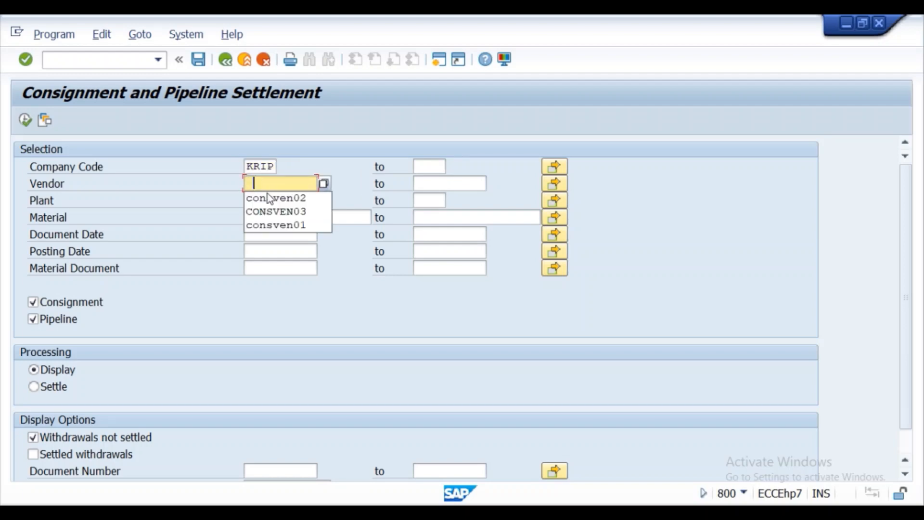
left_click(282, 209)
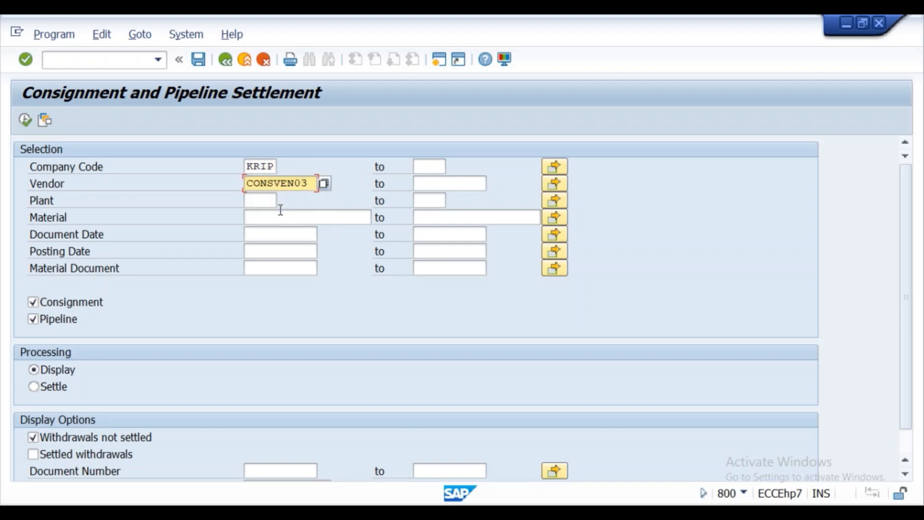
key("BackSpace")
type("5")
left_click(272, 203)
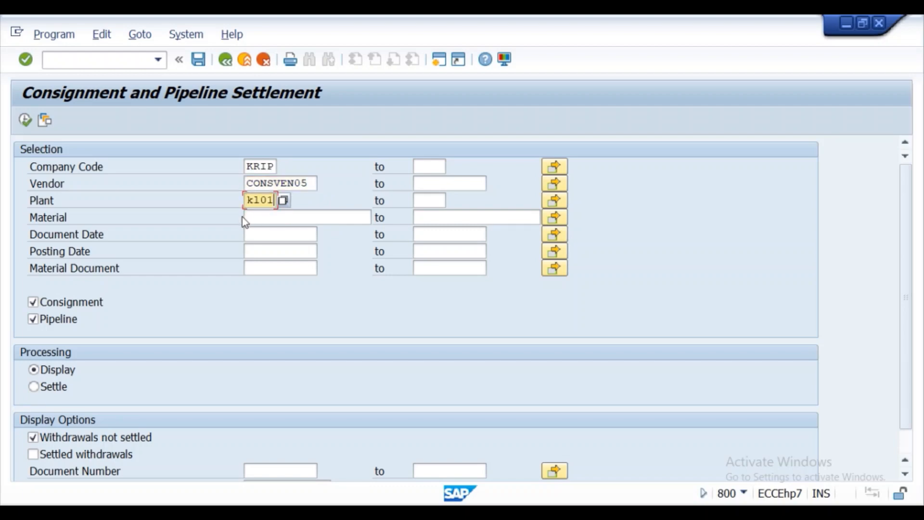
left_click(33, 320)
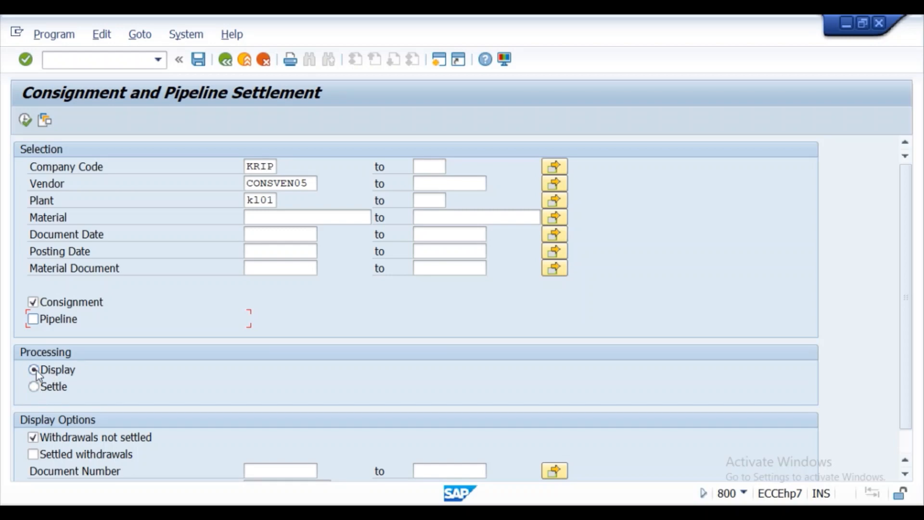
left_click(25, 121)
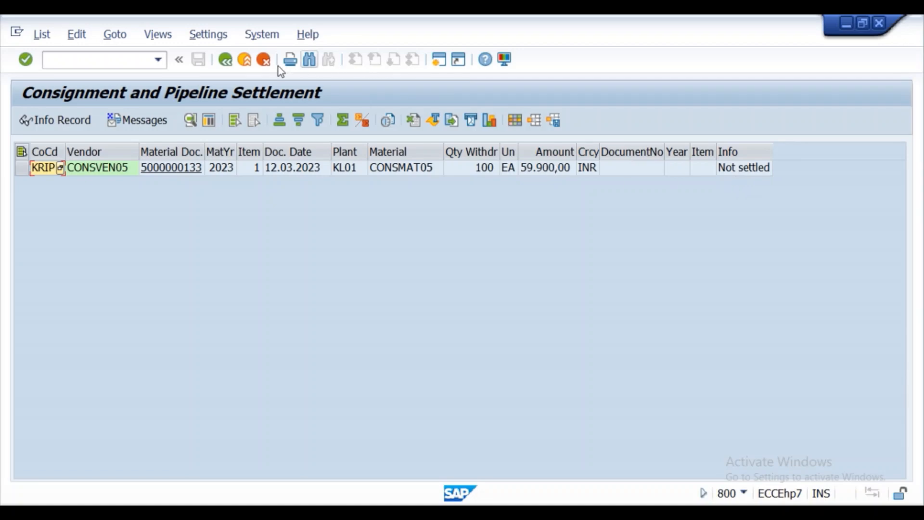
left_click(225, 60)
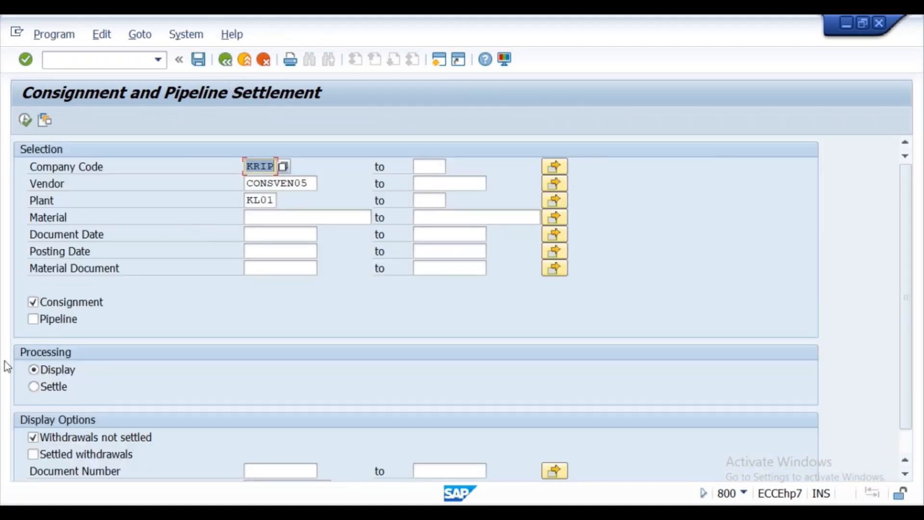
left_click(31, 387)
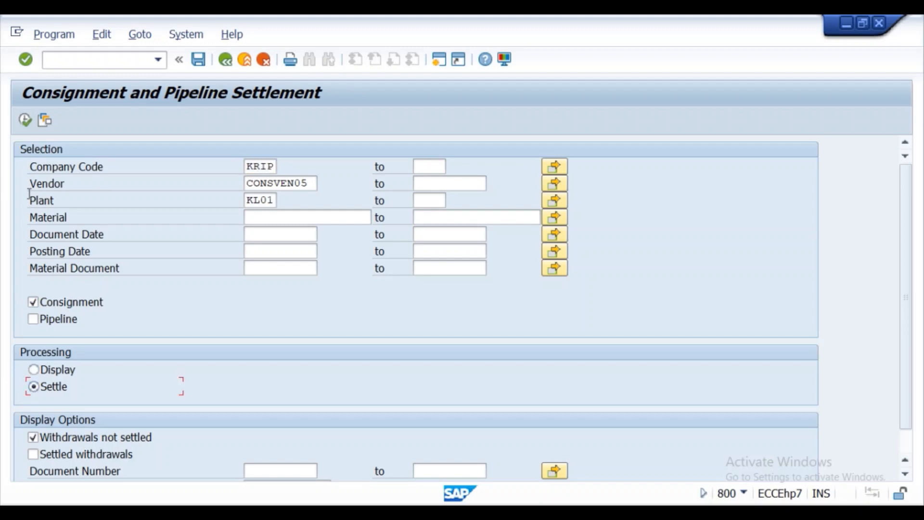
left_click(22, 120)
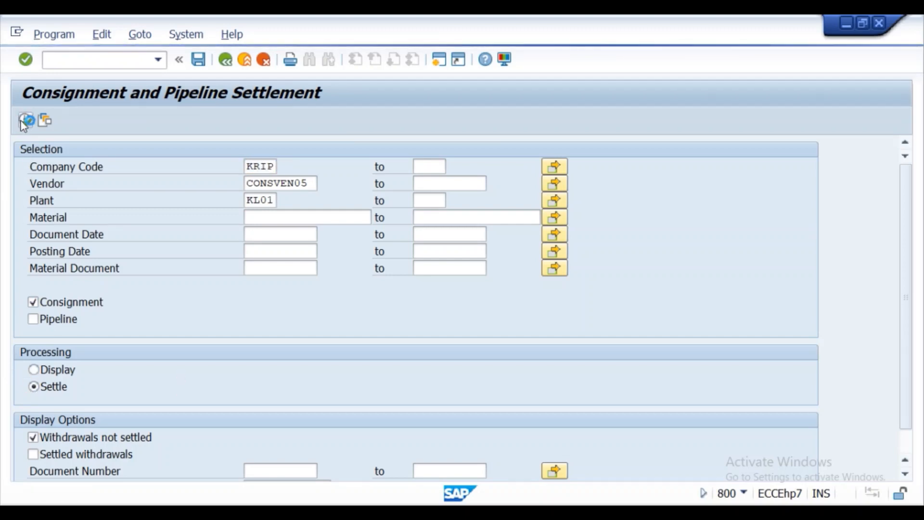
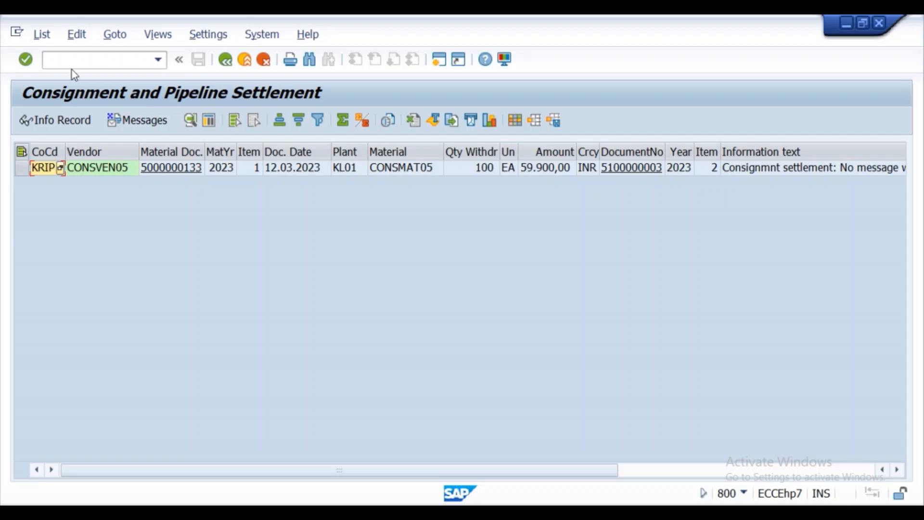
- Leave the MRKO settlement list and start the customizing guide with /nSPRO
left_click(94, 66)
type("/nspro")
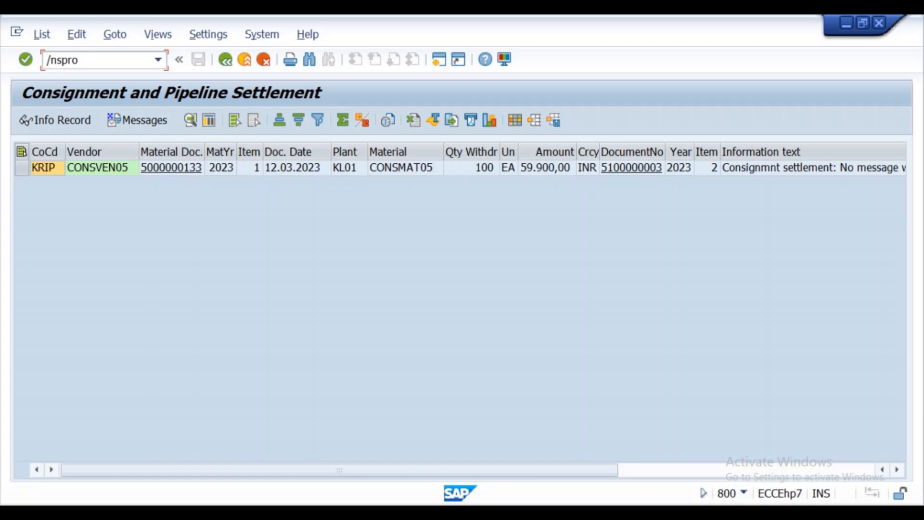
key("Return")
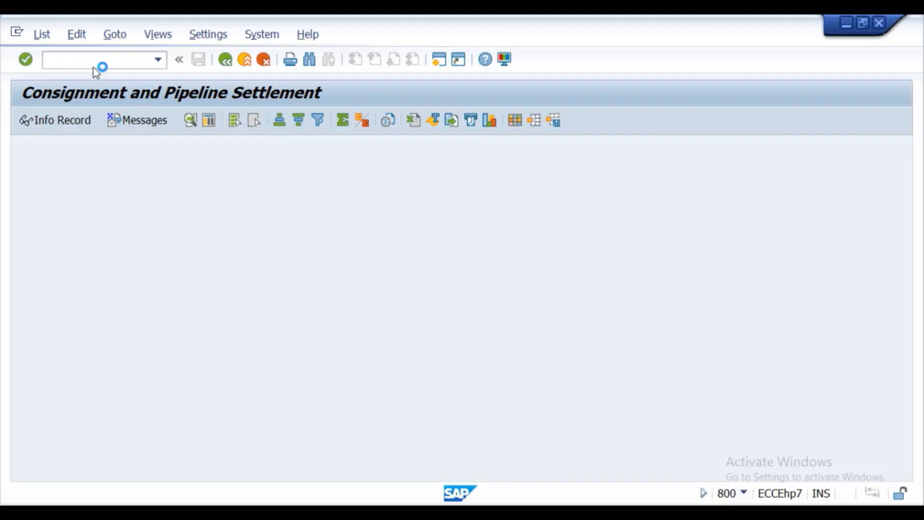
- Open the SAP Reference IMG and browse Enterprise Structure > Assignment, then collapse it again
left_click(90, 122)
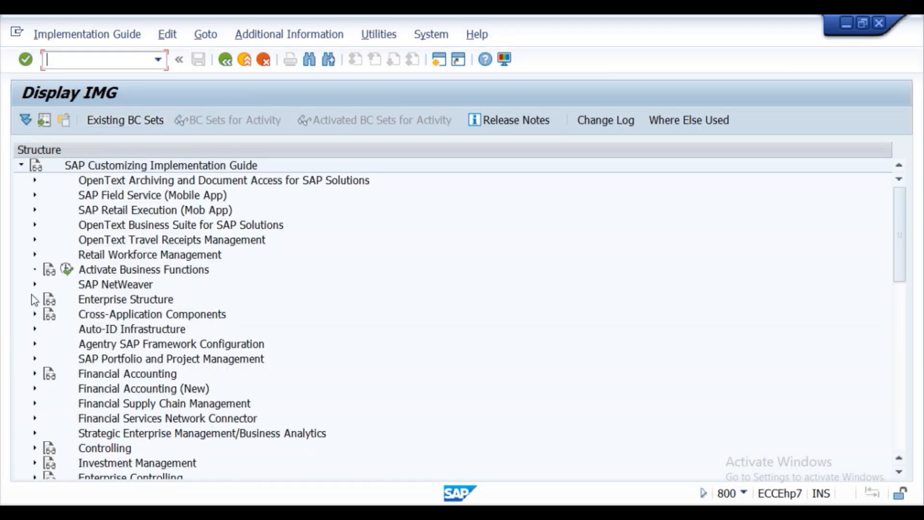
left_click(35, 300)
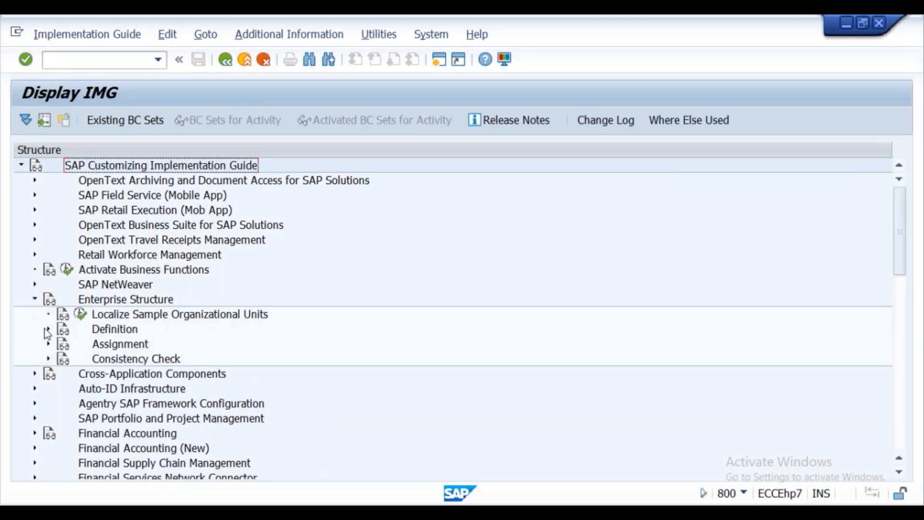
left_click(48, 346)
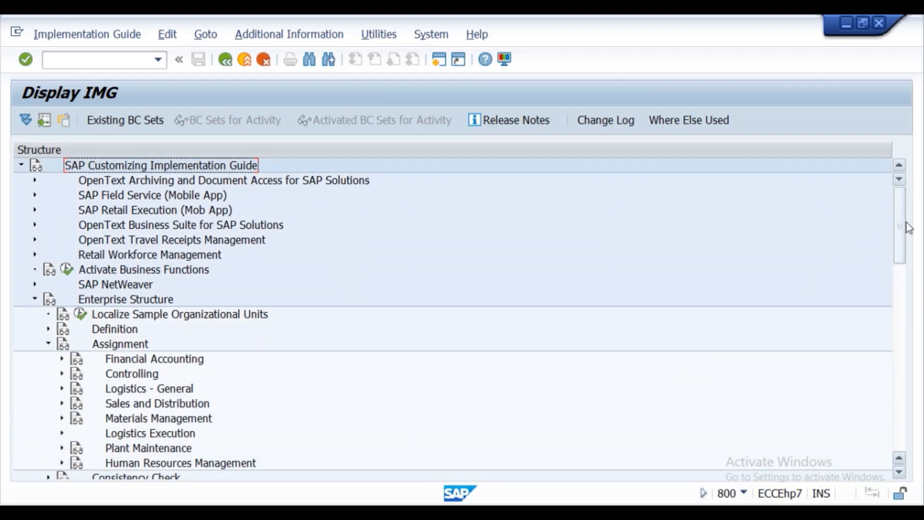
left_click_drag(896, 226, 901, 246)
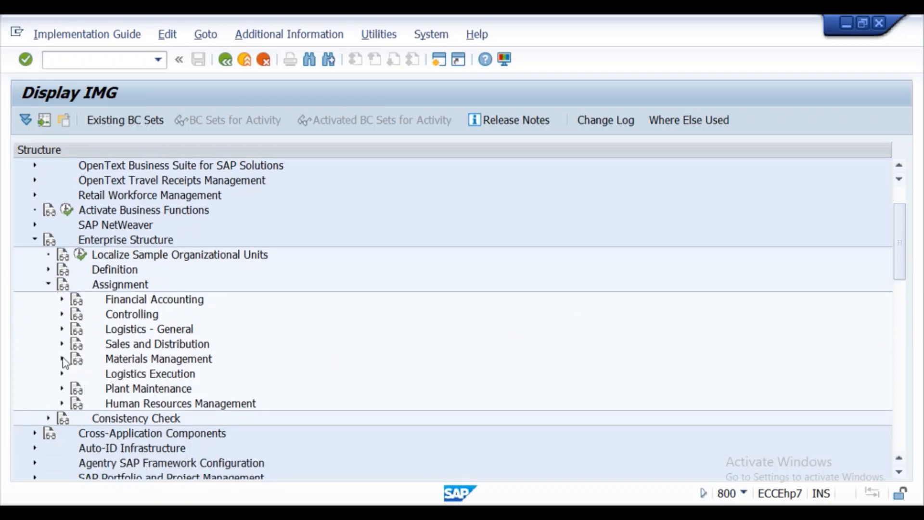
left_click(48, 285)
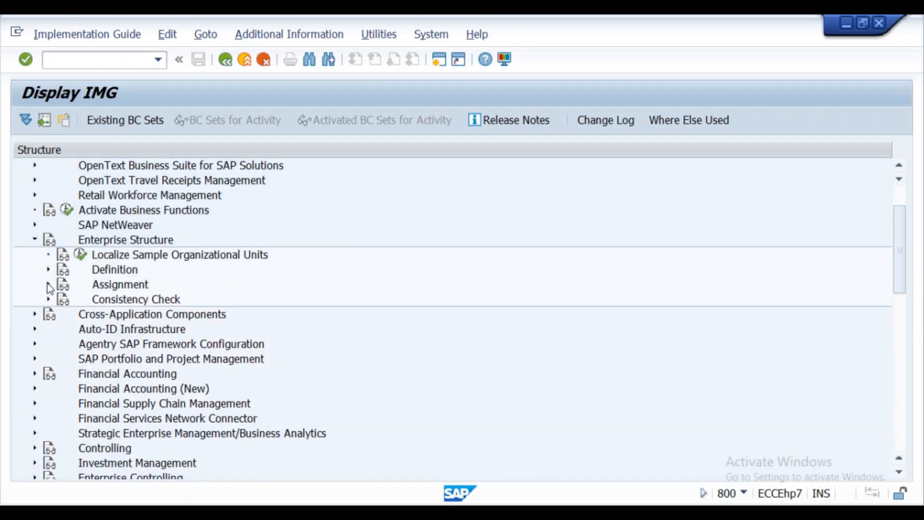
left_click(34, 240)
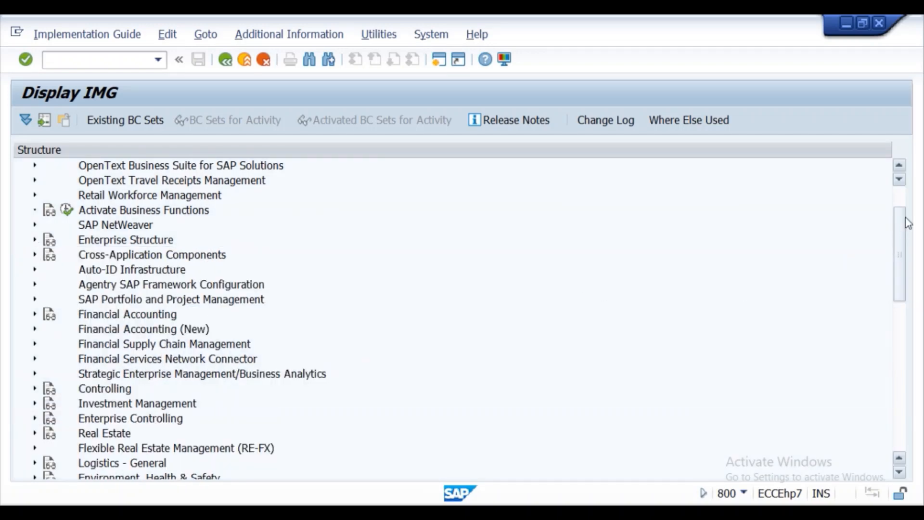
left_click_drag(902, 230, 917, 290)
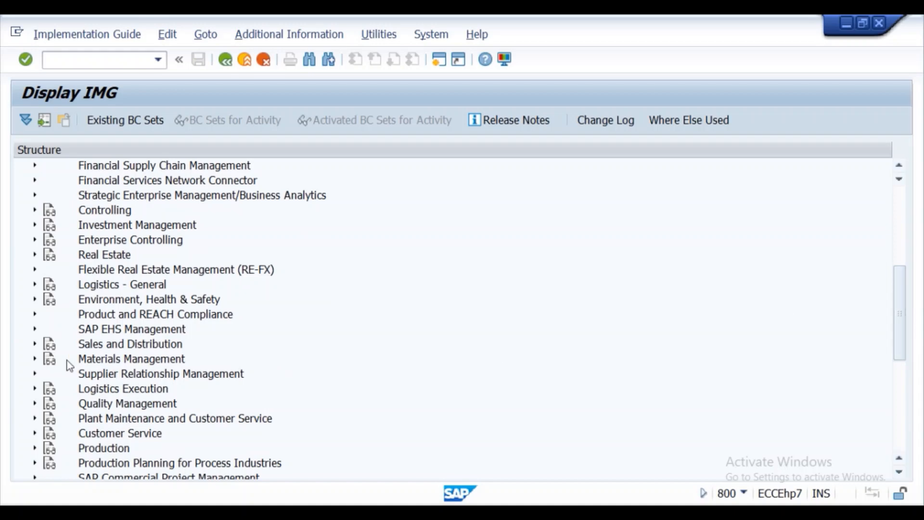
- Run Maintain Conditions under Materials Management > Logistics Invoice Verification > Message Determination
left_click(34, 359)
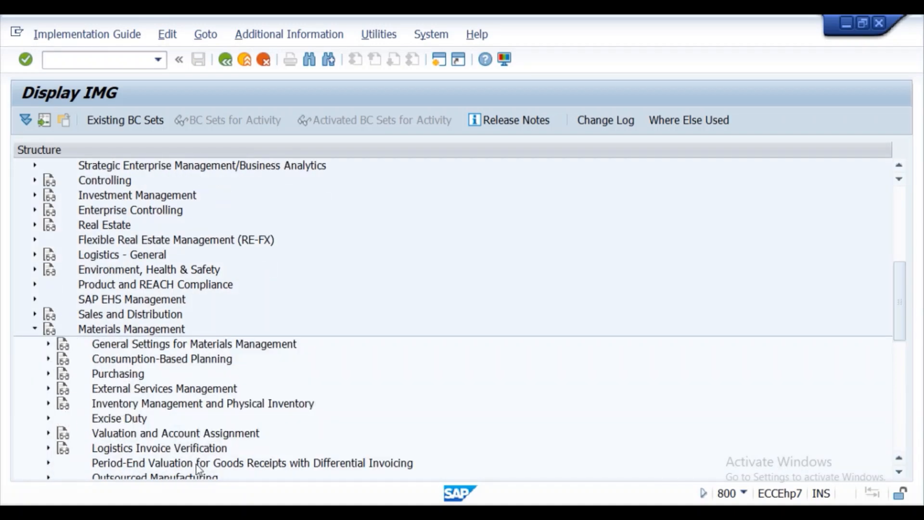
left_click(47, 448)
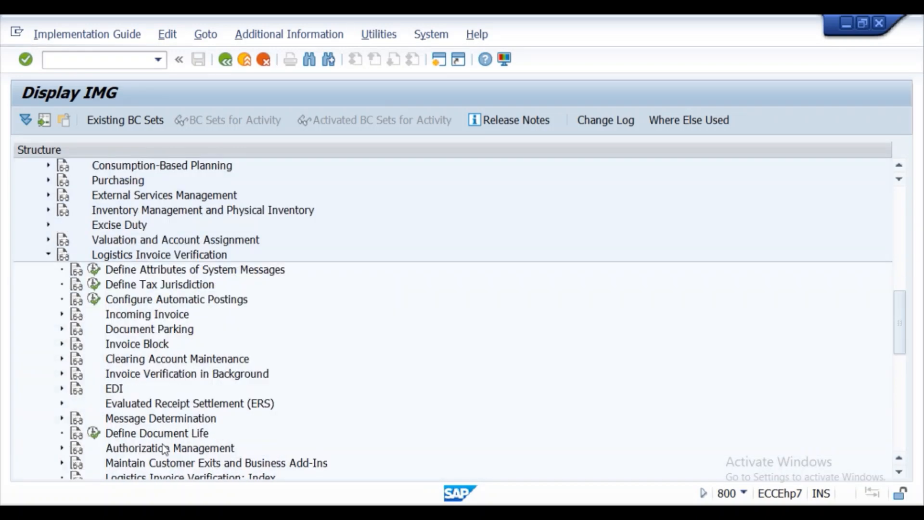
left_click_drag(908, 320, 908, 348)
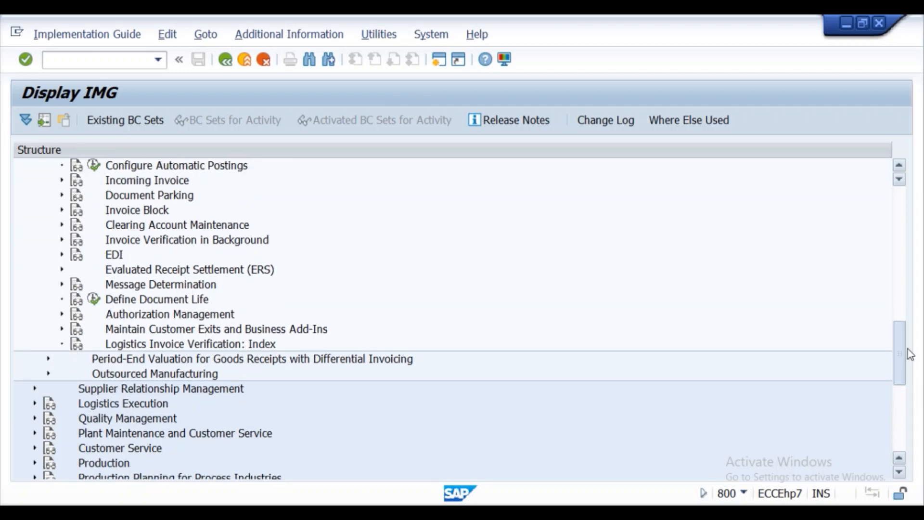
left_click(61, 284)
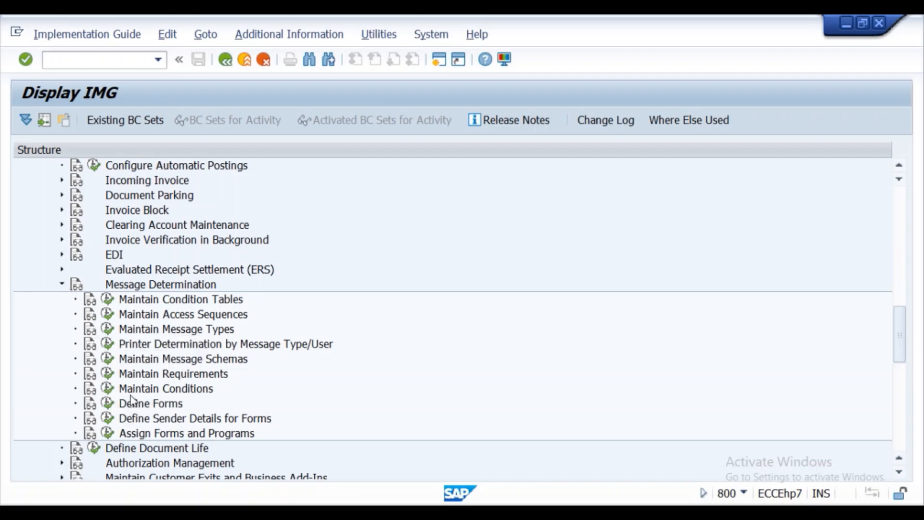
left_click(109, 389)
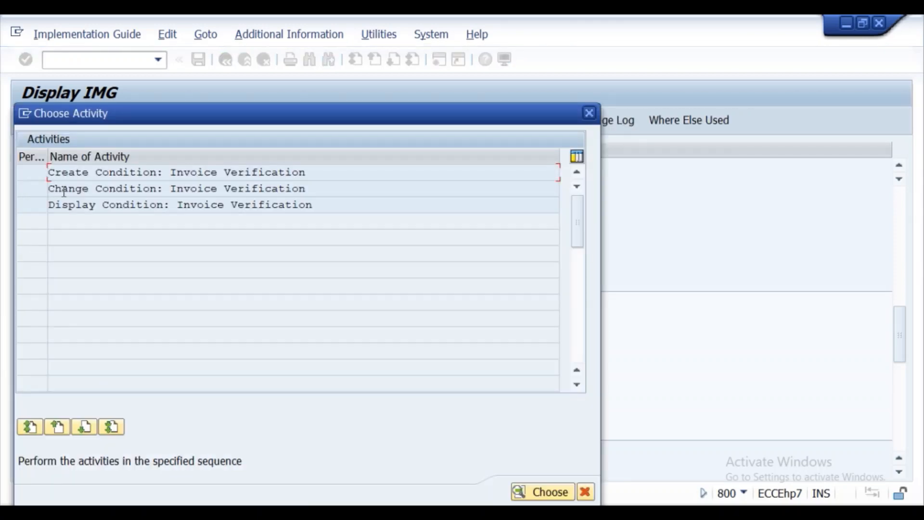
- Choose Change Condition for output type KONS with the company code/vendor key combination
double_click(64, 192)
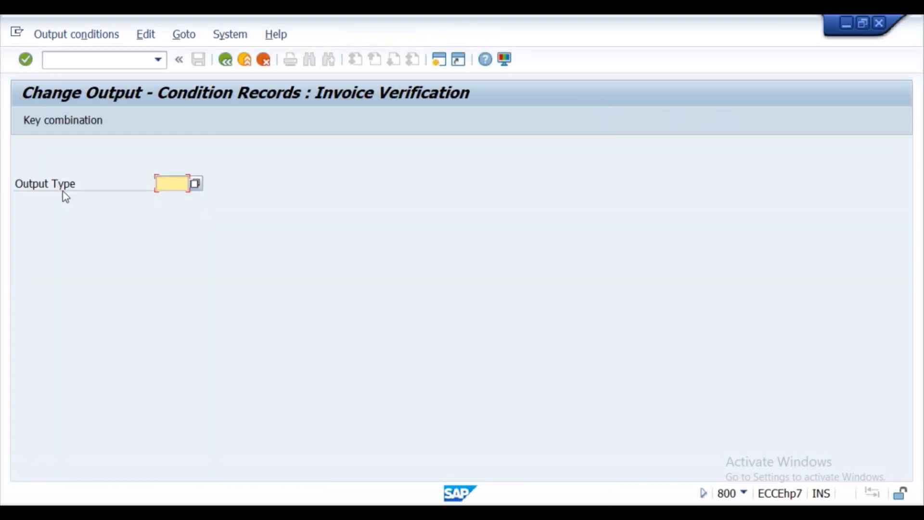
left_click(171, 185)
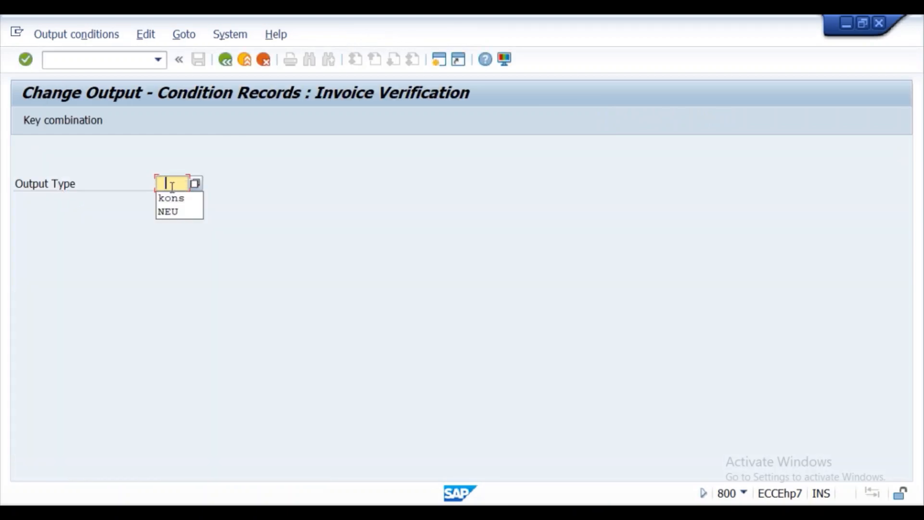
left_click(172, 200)
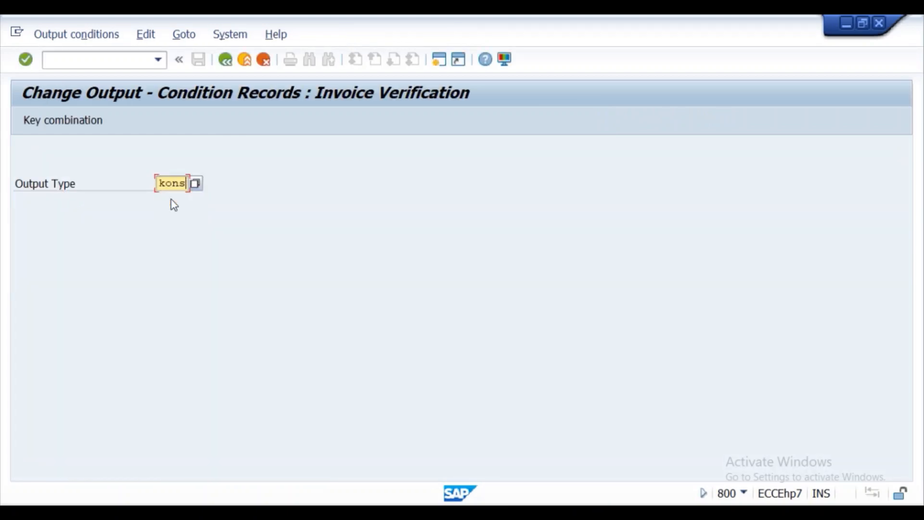
left_click(26, 59)
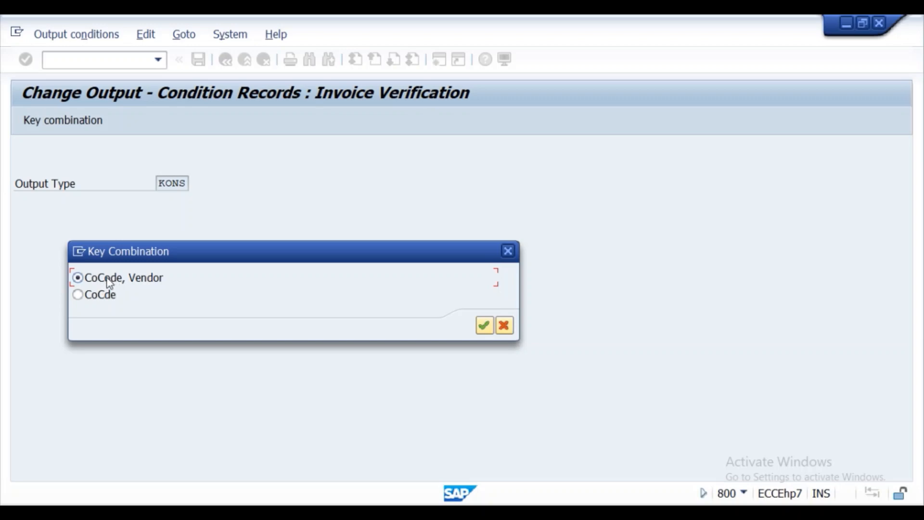
left_click(489, 319)
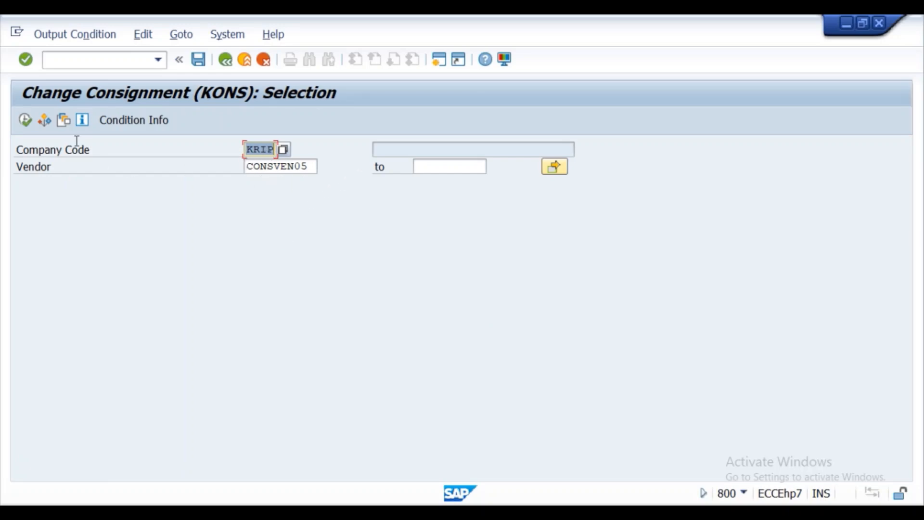
- List the condition records and enter vendor CONSVEN05 with partner function vn in the first row
left_click(22, 119)
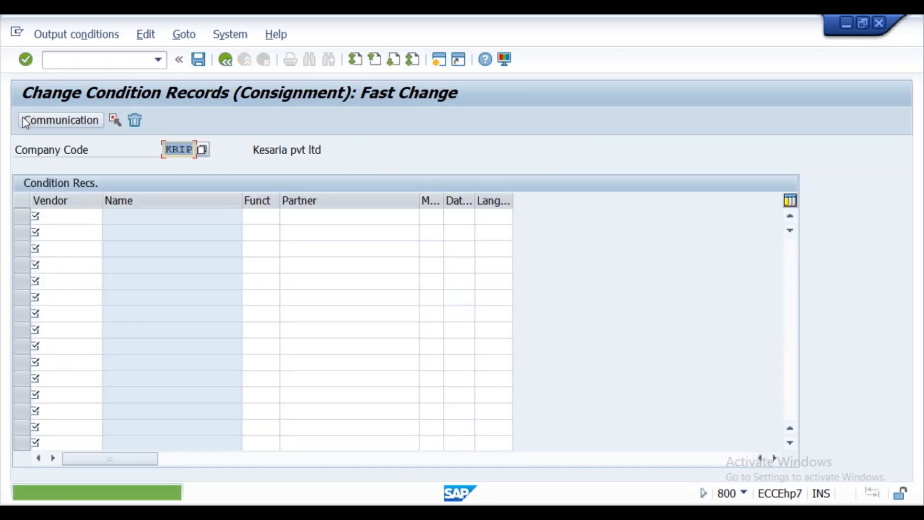
left_click(53, 216)
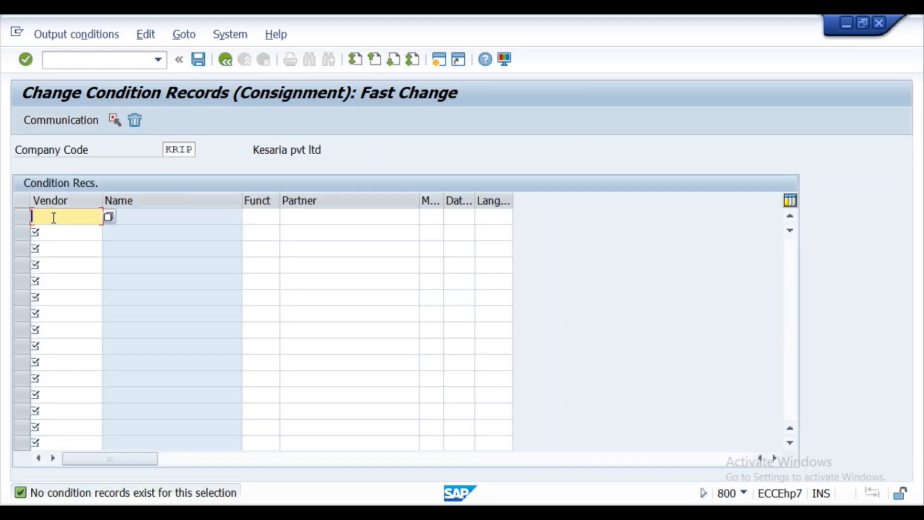
left_click(57, 234)
key("BackSpace")
type("5")
left_click(248, 217)
type("v")
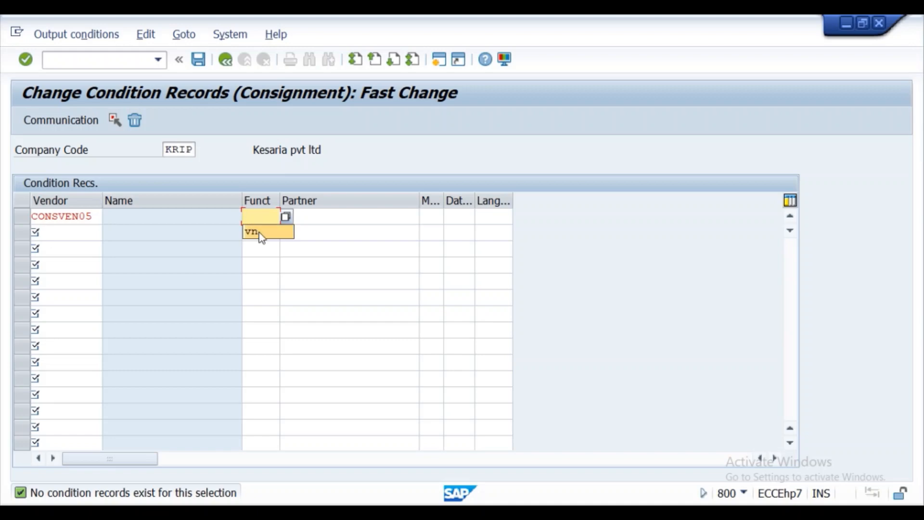
left_click(260, 233)
left_click(321, 217)
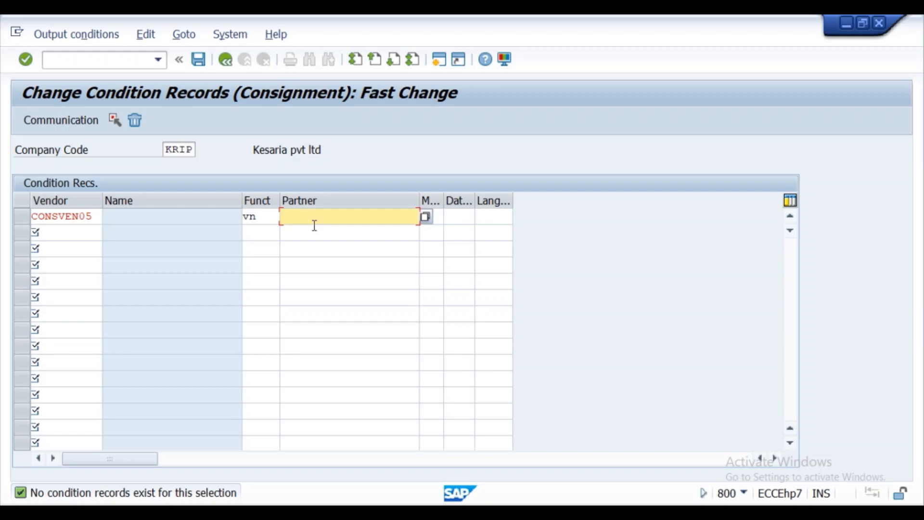
- Set the row's transmission medium to 1 and dispatch time to 3, checking the F4 option lists
left_click(452, 218)
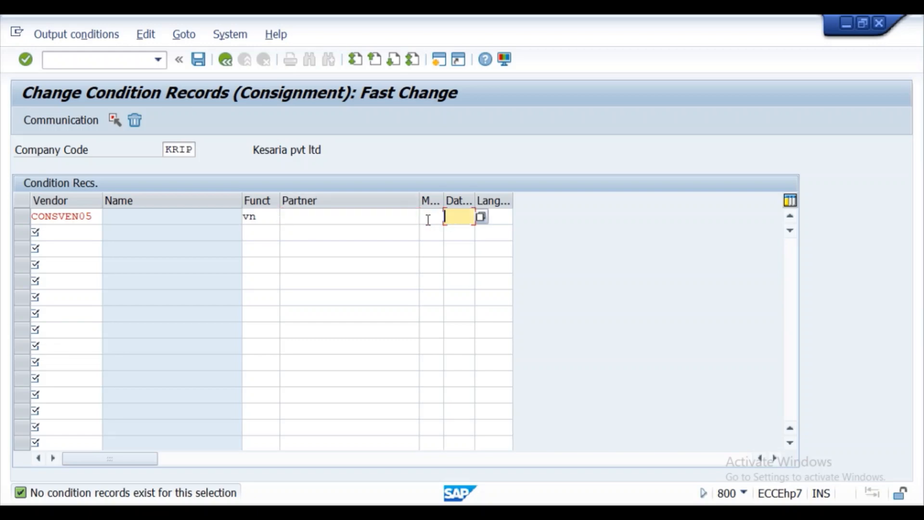
left_click(428, 219)
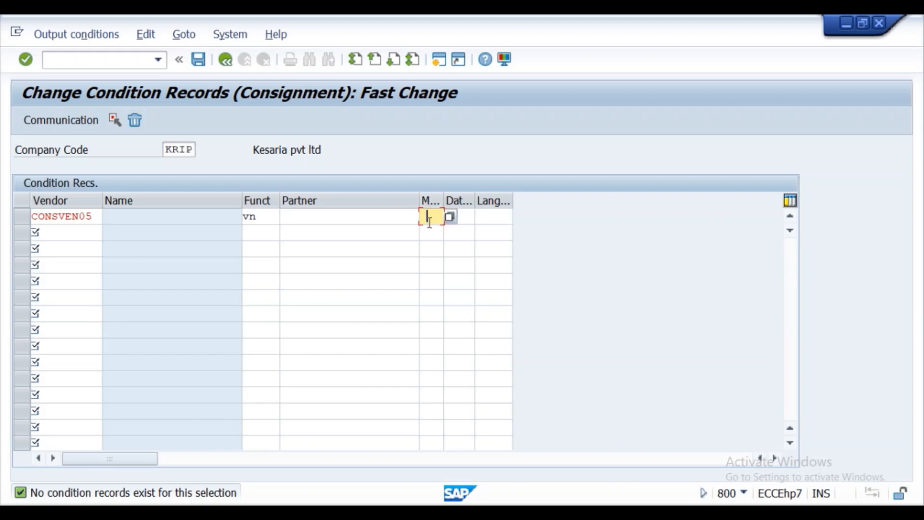
left_click(429, 220)
left_click(429, 231)
left_click(450, 217)
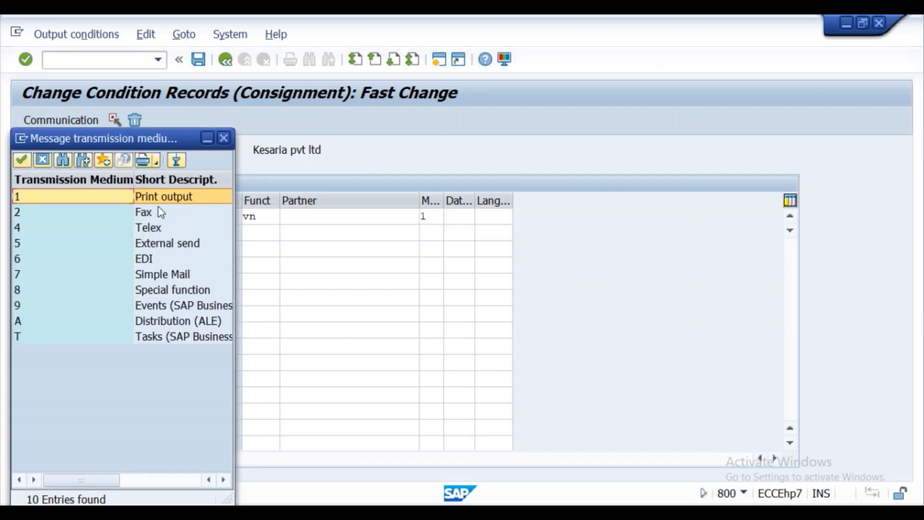
left_click(224, 139)
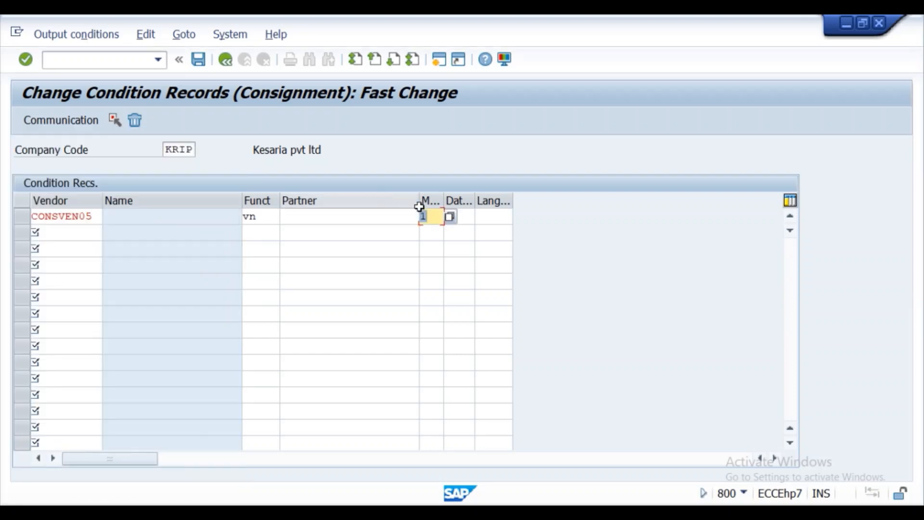
left_click(460, 216)
left_click(468, 230)
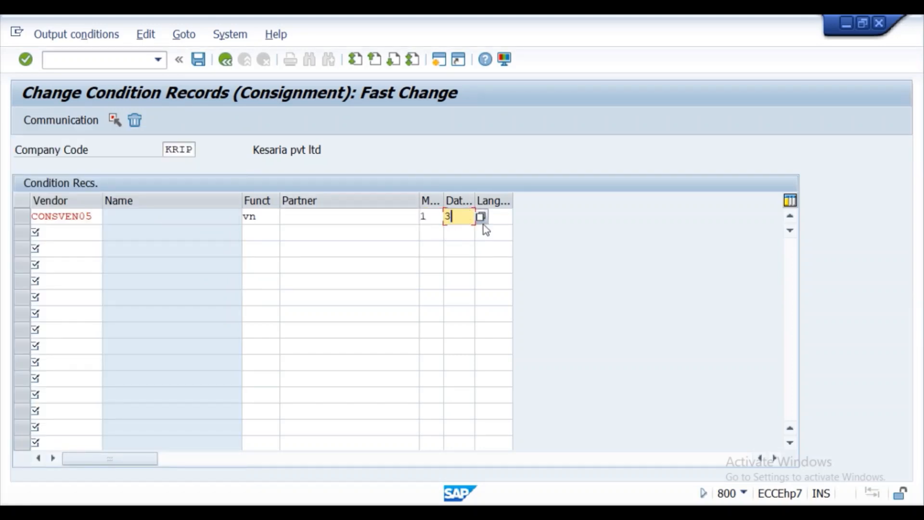
left_click(481, 219)
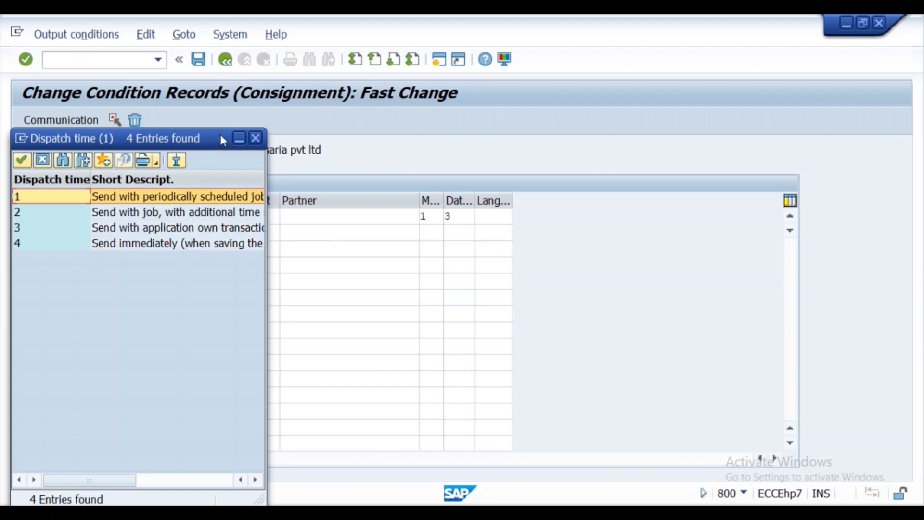
left_click(255, 139)
left_click(455, 217)
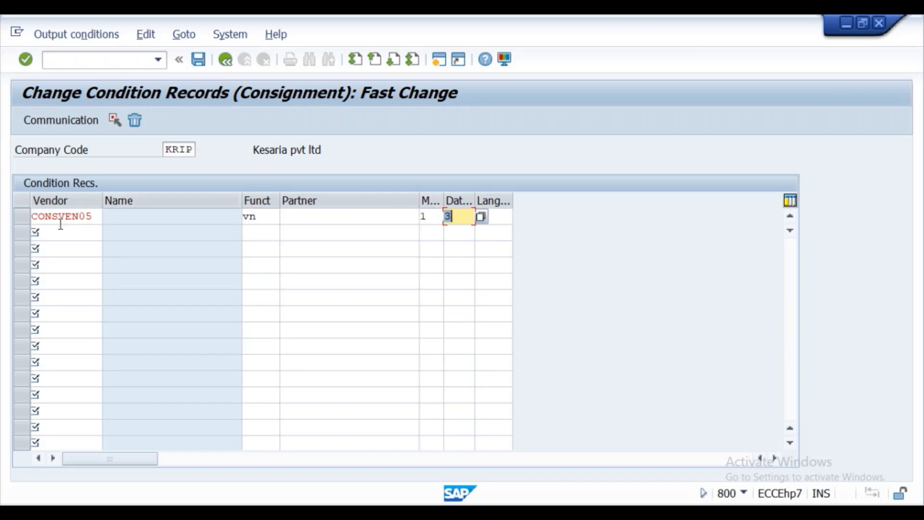
- Give the KONS record output device LP01 with Print immediately, confirm and save it
left_click(47, 123)
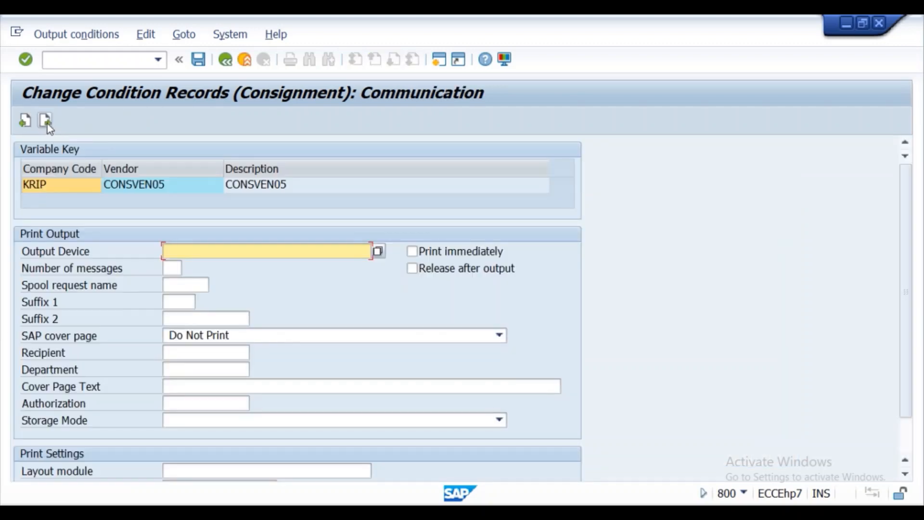
left_click(186, 253)
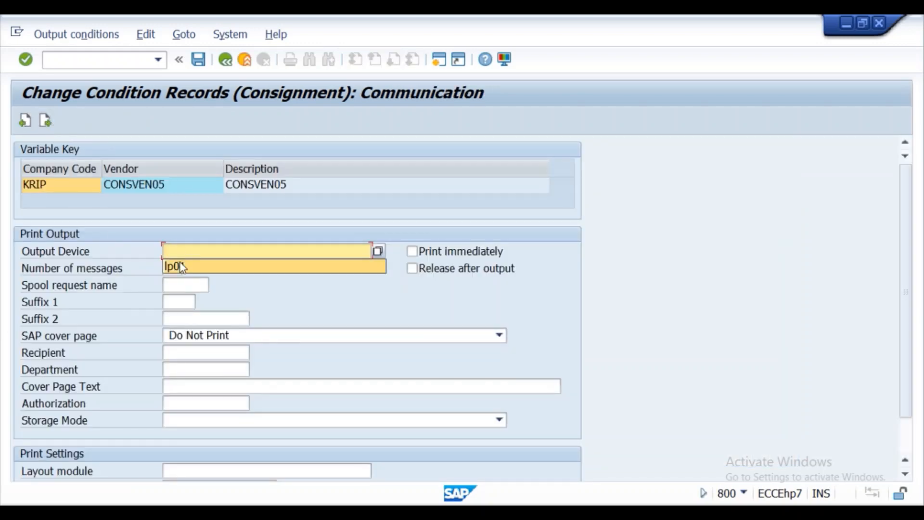
left_click(180, 265)
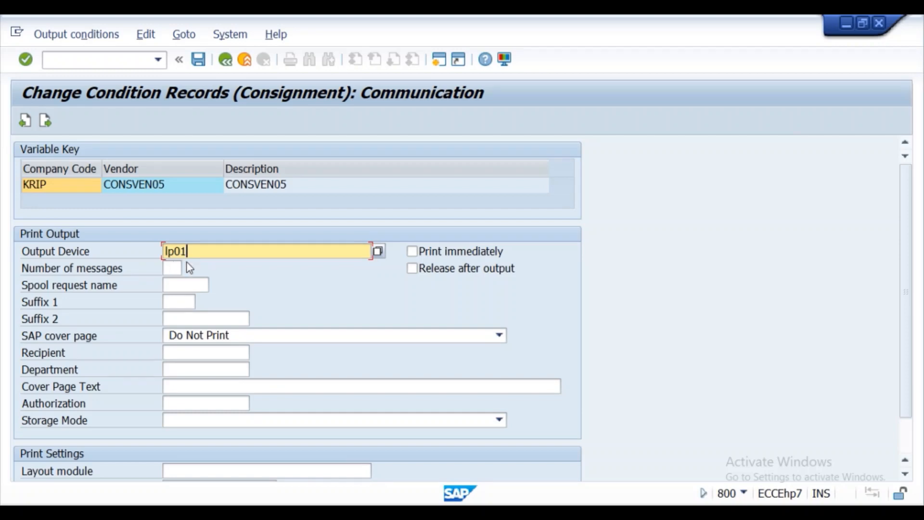
left_click(503, 246)
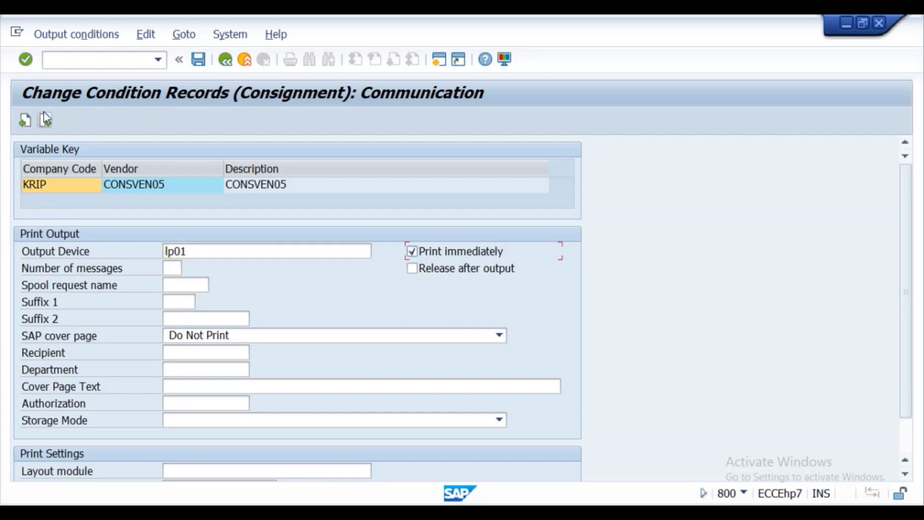
left_click(27, 60)
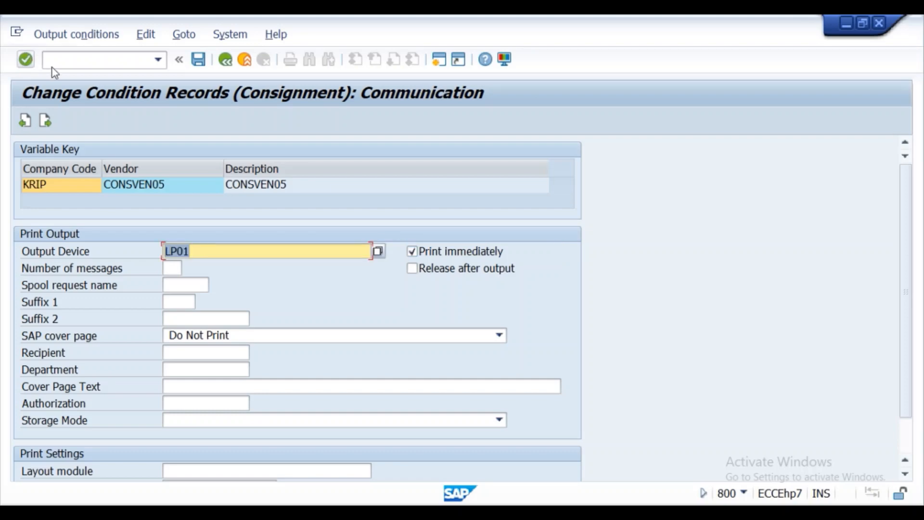
left_click(199, 60)
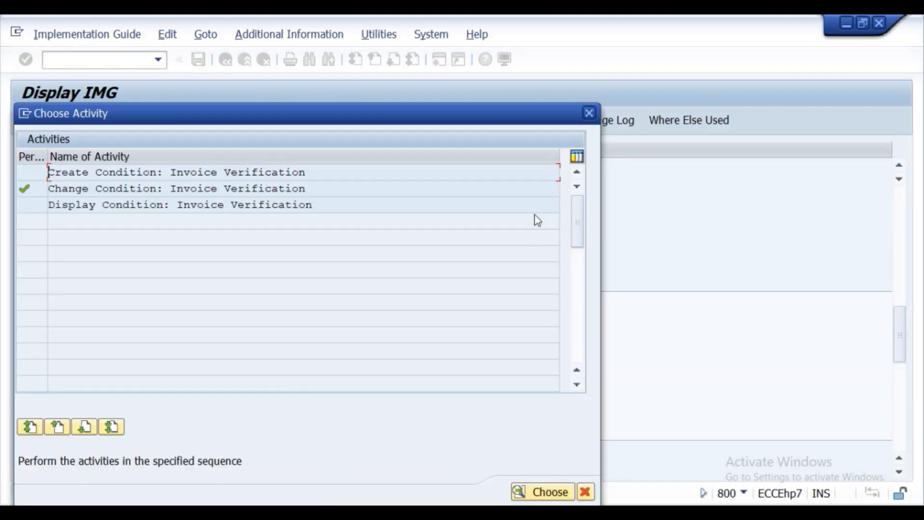
- Close the activity chooser and return to consignment settlement with /nMRKO
left_click(590, 114)
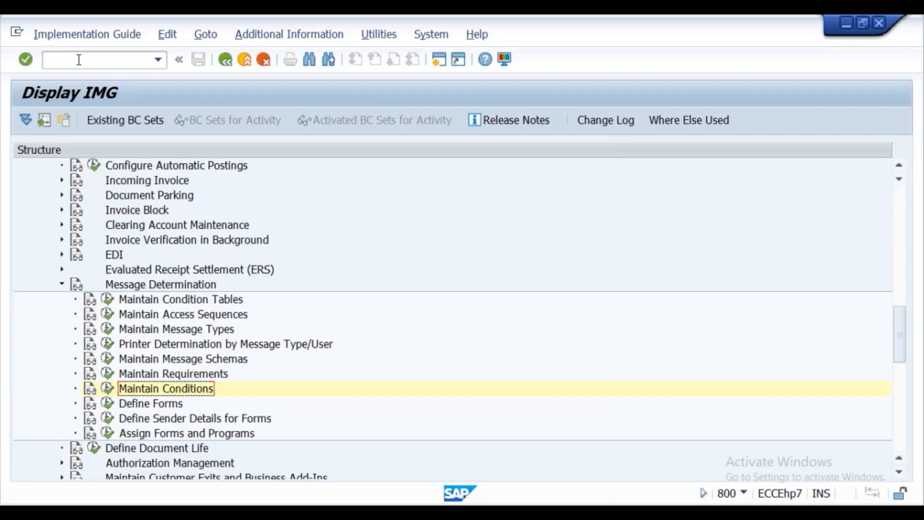
left_click(79, 60)
type("/n")
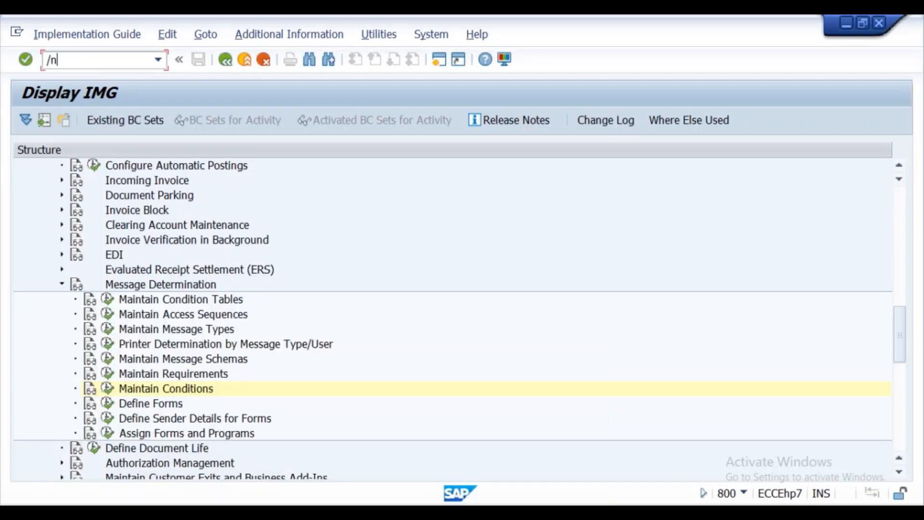
type("mrko")
key("Return")
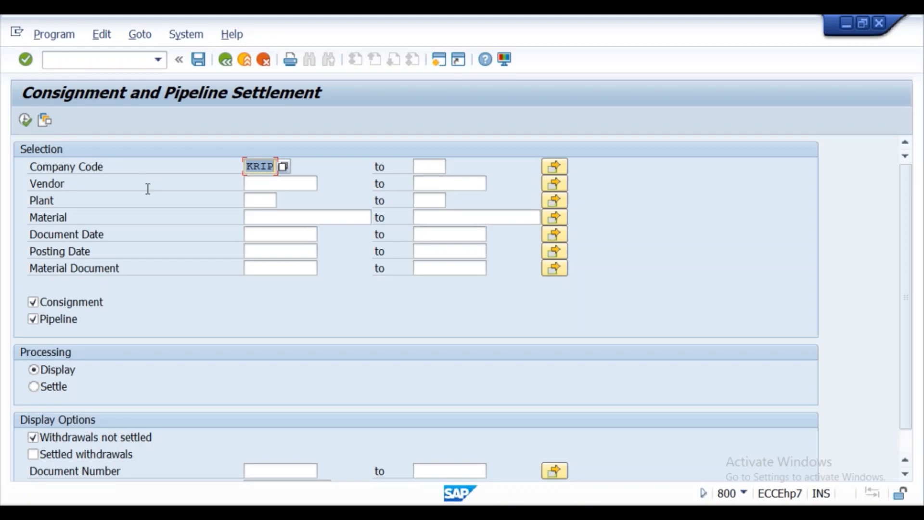
- Settle withdrawals for vendor CONSVEN05 at plant KL01, excluding pipeline items
left_click(265, 182)
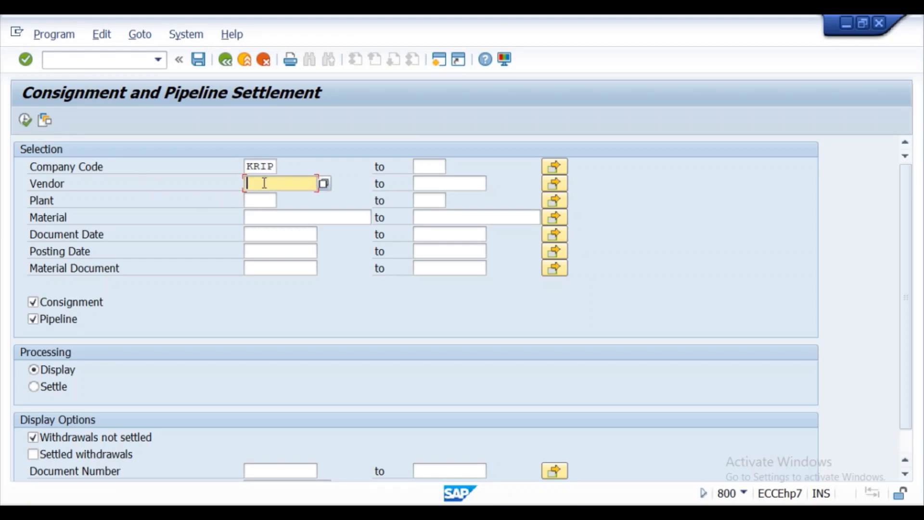
left_click(266, 182)
left_click(267, 199)
left_click(258, 200)
left_click(261, 217)
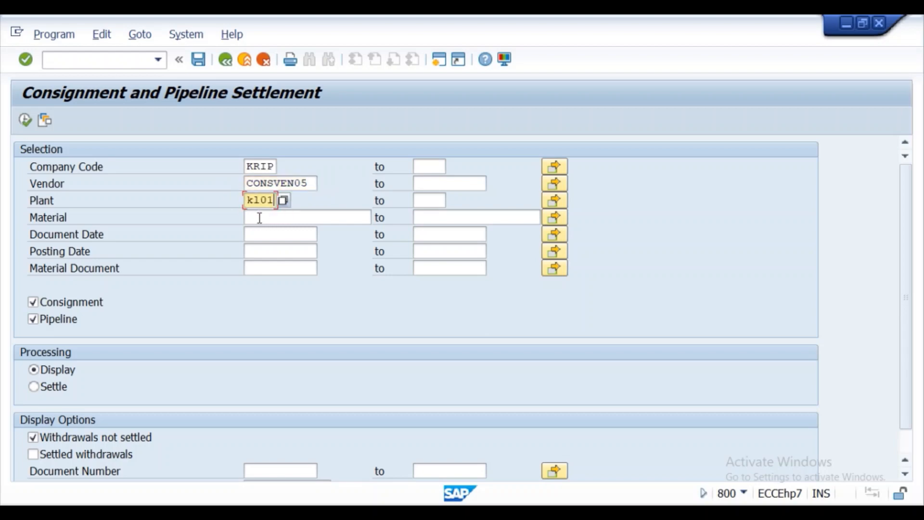
left_click(260, 217)
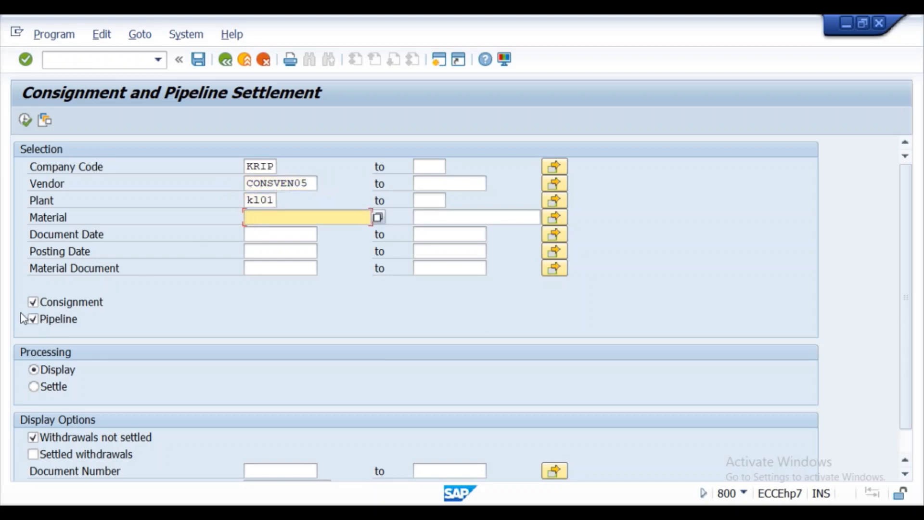
left_click(33, 320)
left_click(33, 386)
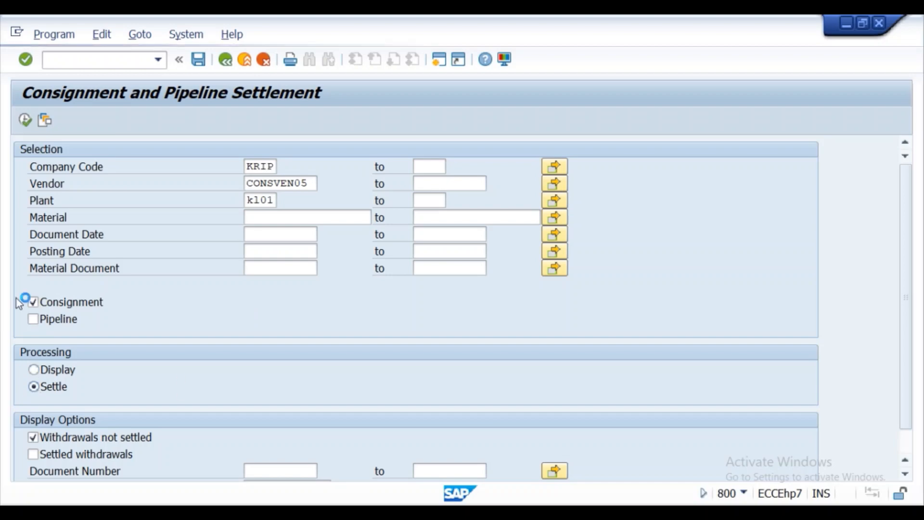
left_click(24, 122)
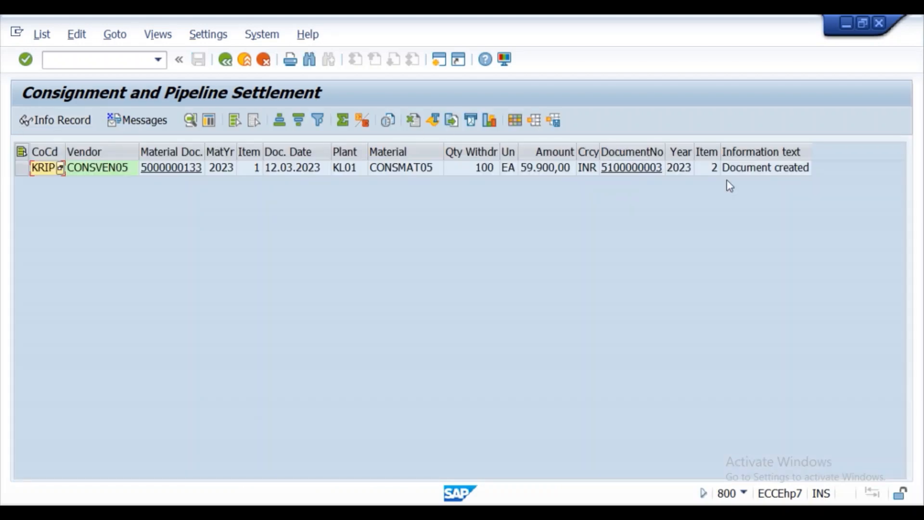
- Rerun MRKO in Display mode to confirm no unsettled withdrawals remain
left_click(225, 60)
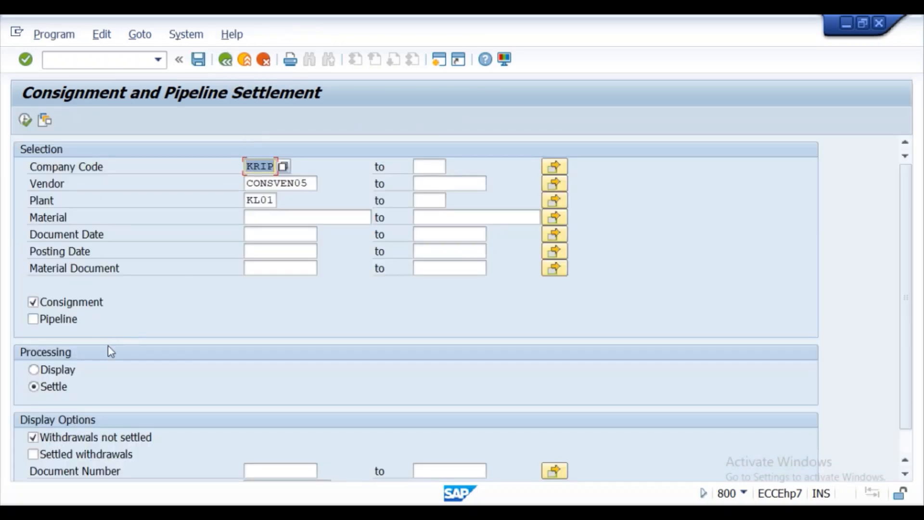
left_click(34, 370)
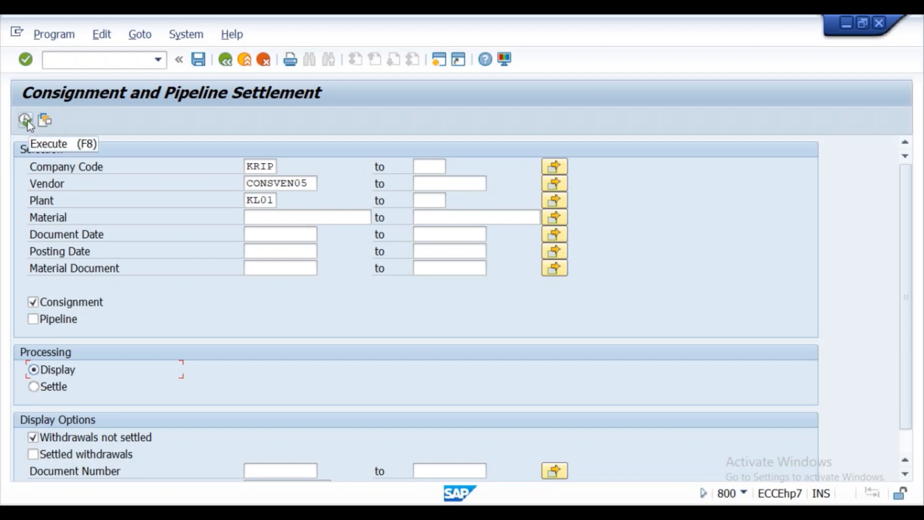
left_click(27, 121)
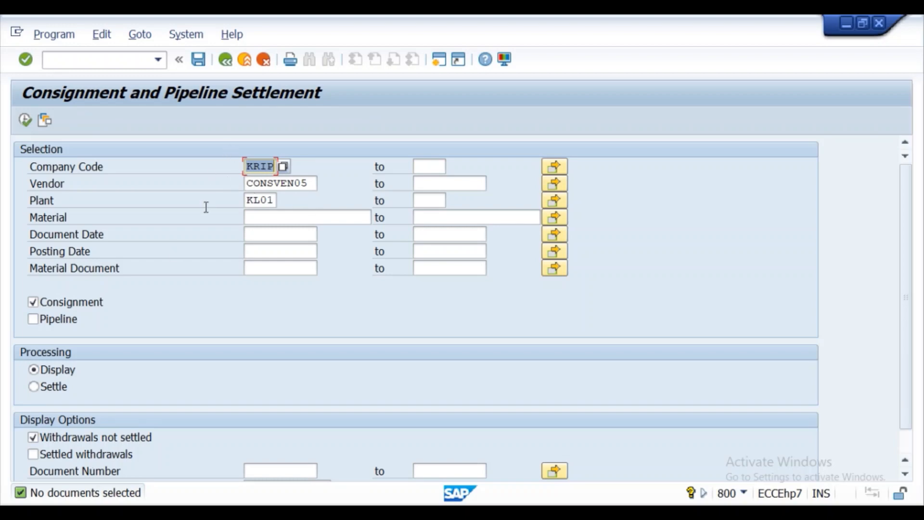
- Exit the report to the SAP Easy Access menu with /n
left_click(73, 61)
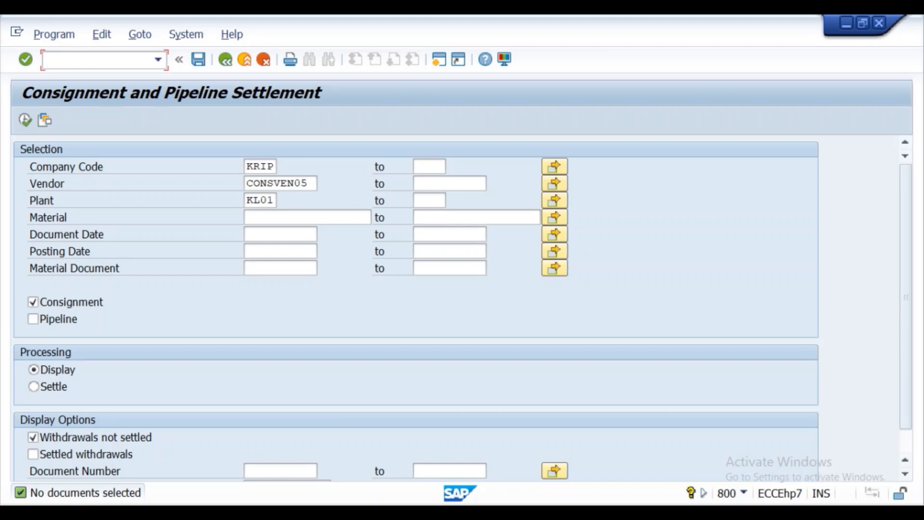
type("/n")
key("Return")
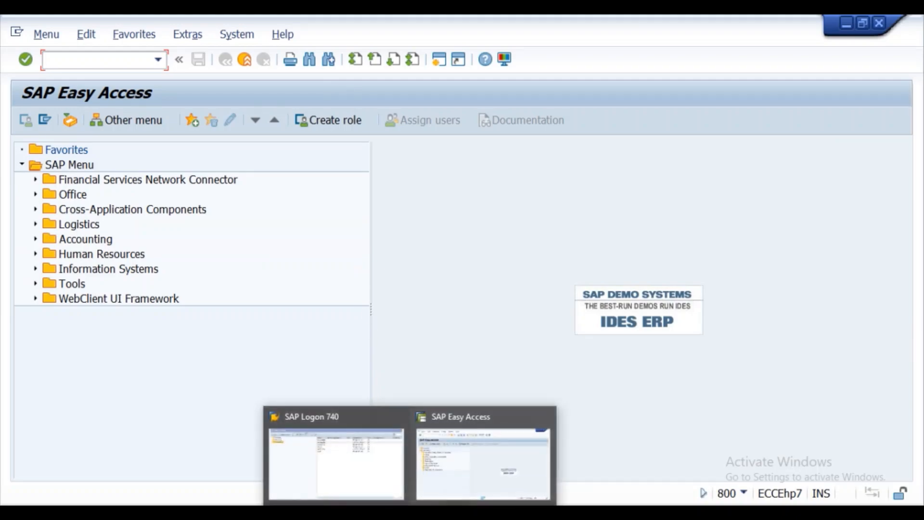
- Switch to the Word lecture notes and scroll past Step6 to the Student Dharma homework section
left_click(415, 512)
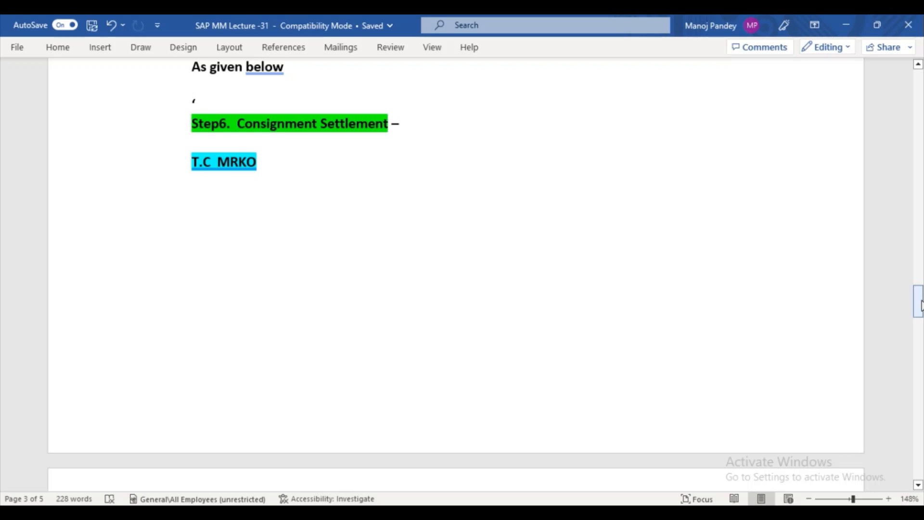
left_click_drag(920, 306, 894, 372)
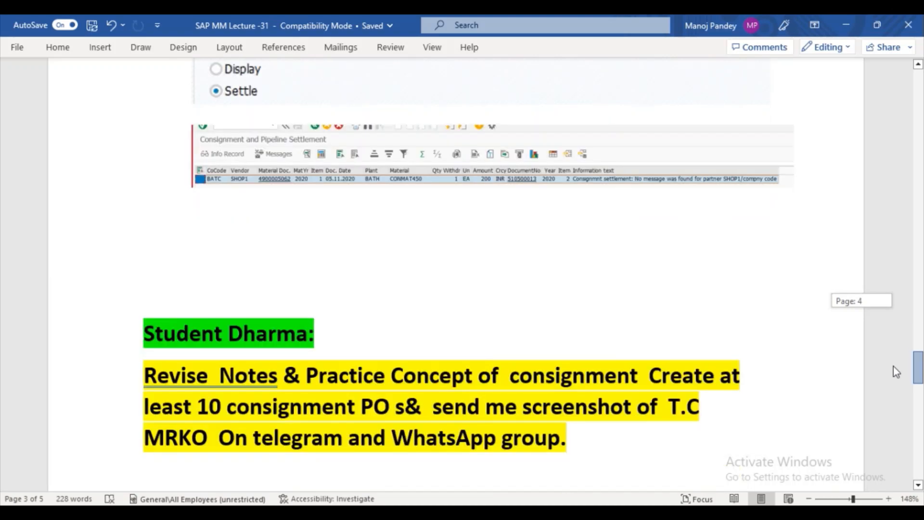
left_click_drag(893, 367, 893, 377)
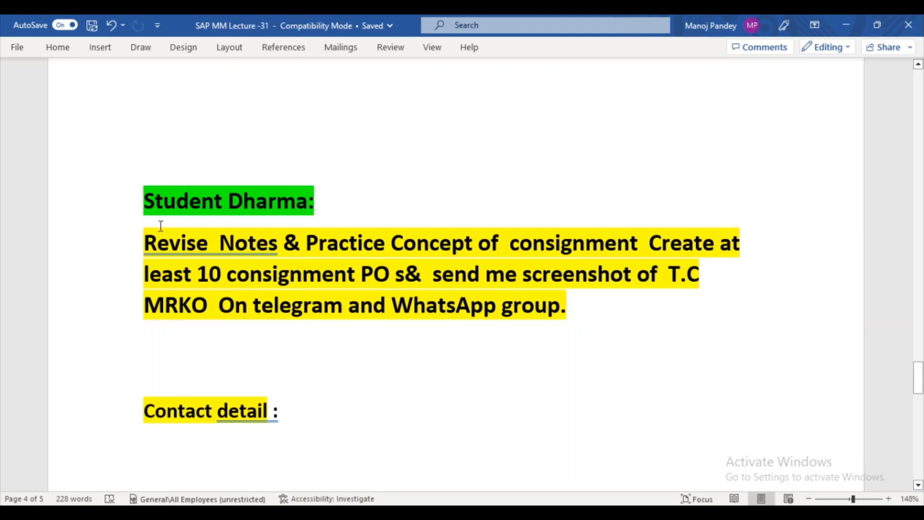
left_click_drag(151, 235, 248, 229)
left_click(801, 225)
left_click_drag(918, 381, 919, 364)
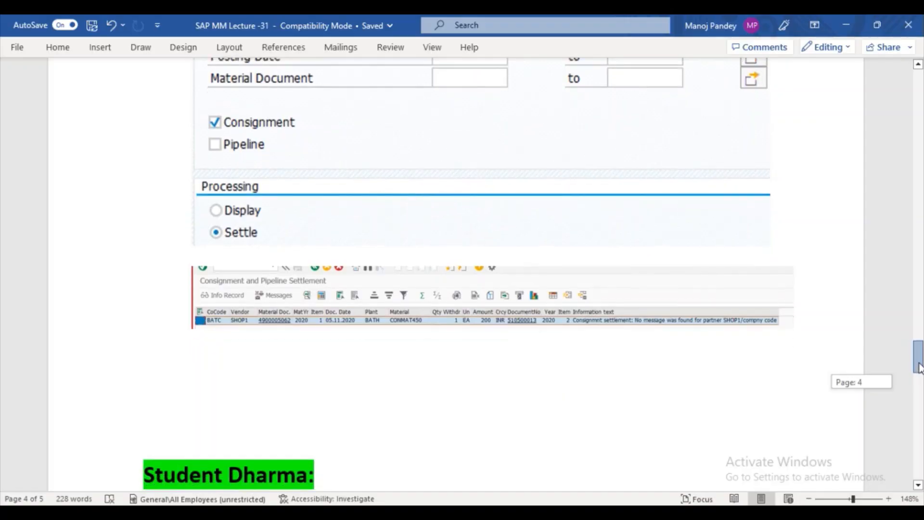
- Scroll back up to the Special Procurement Process heading at the top of page 1
left_click_drag(920, 368, 913, 120)
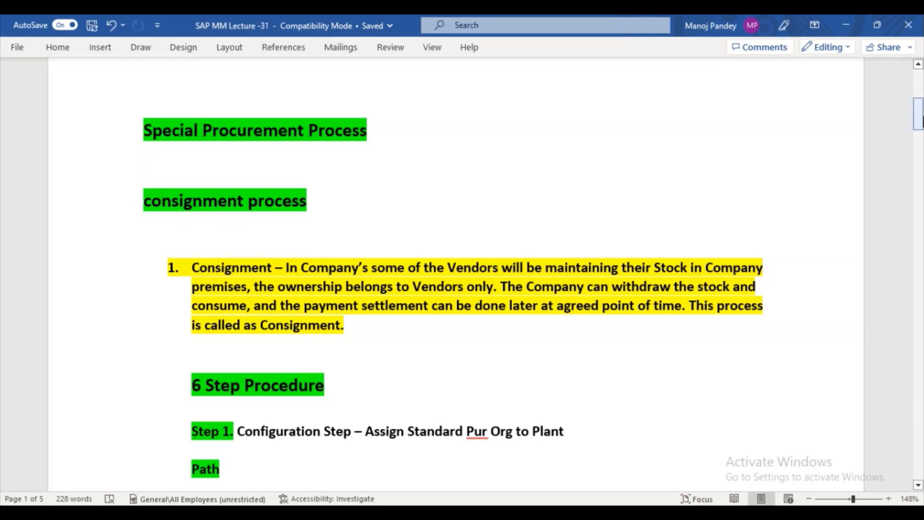
- Scroll through Steps 1–3, ending at the ME11 info record and ME21N item-category-K purchase order
left_click_drag(920, 118, 922, 139)
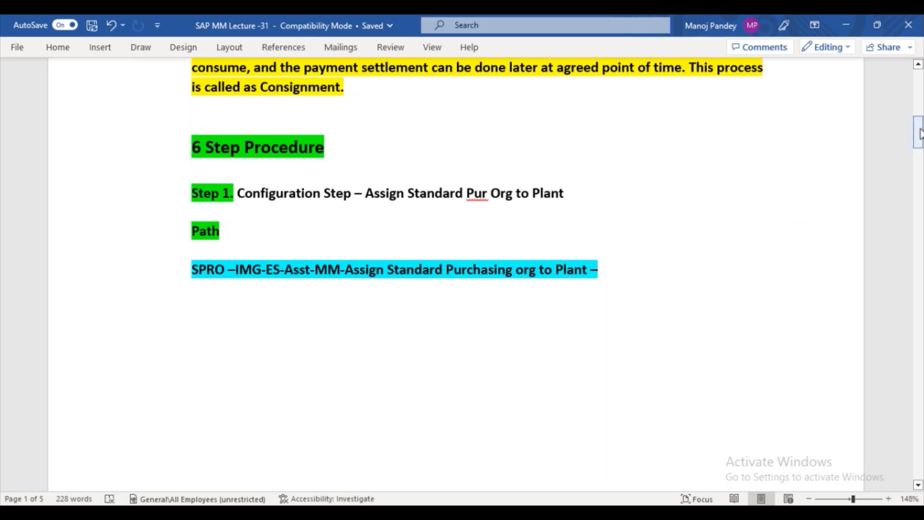
left_click_drag(919, 133, 920, 165)
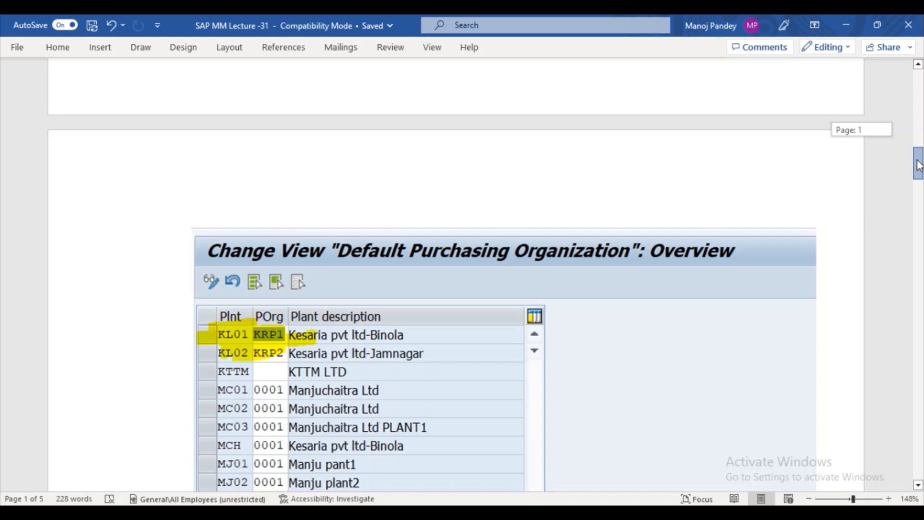
left_click_drag(919, 166, 920, 206)
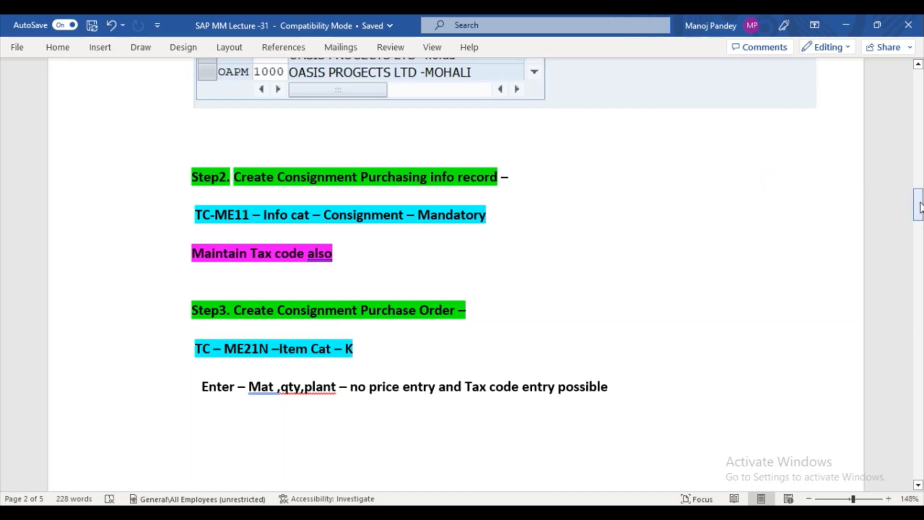
- Scroll the notes from Step 6 past the MRKO settlement screenshot to the Student Dharma 10-consignment-PO assignment
left_click_drag(920, 207, 920, 220)
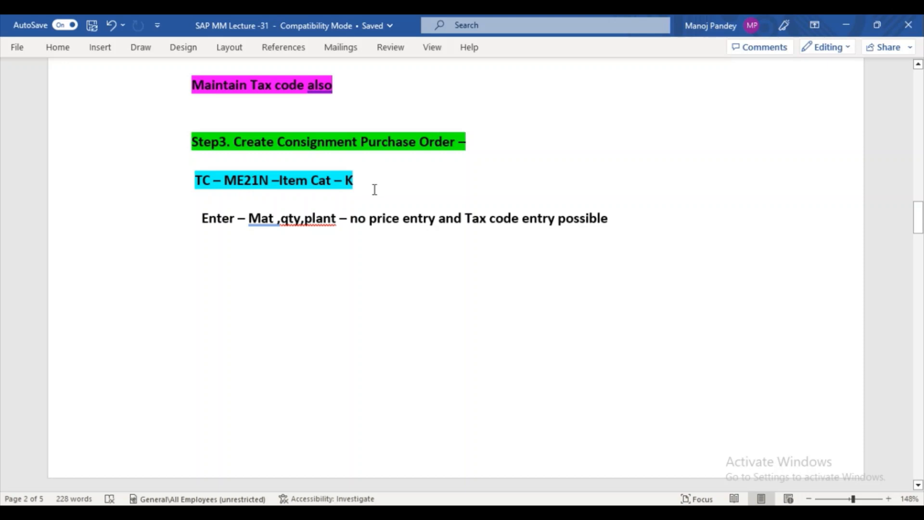
left_click_drag(918, 230, 914, 275)
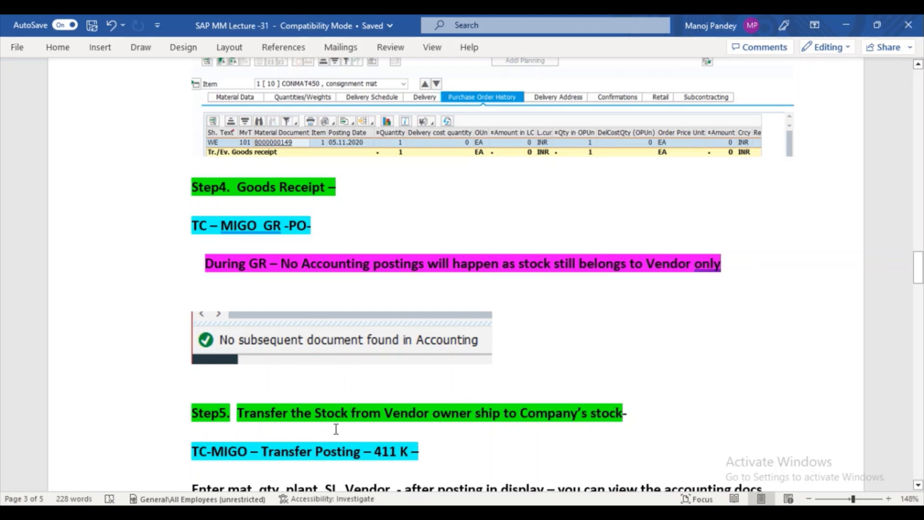
mouse_move(920, 277)
left_mouse_down()
mouse_move(919, 285)
mouse_move(919, 269)
left_mouse_up()
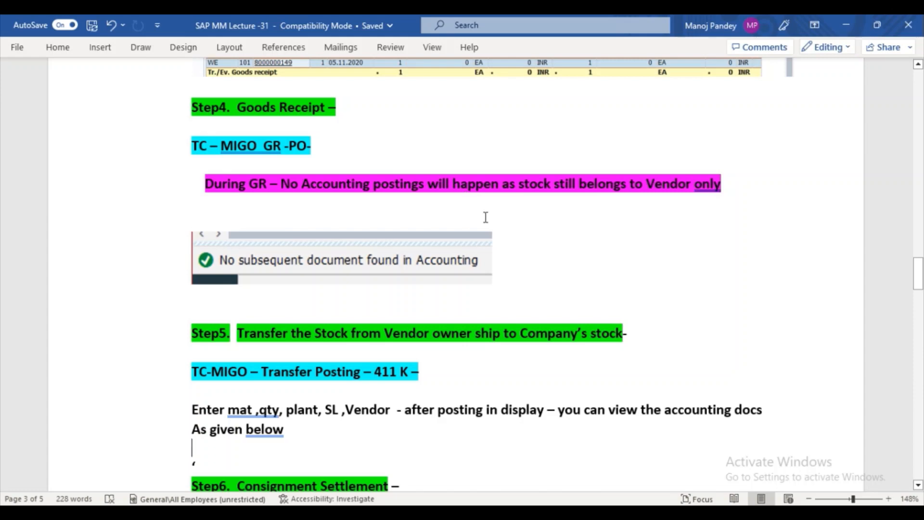
left_click_drag(918, 281, 918, 298)
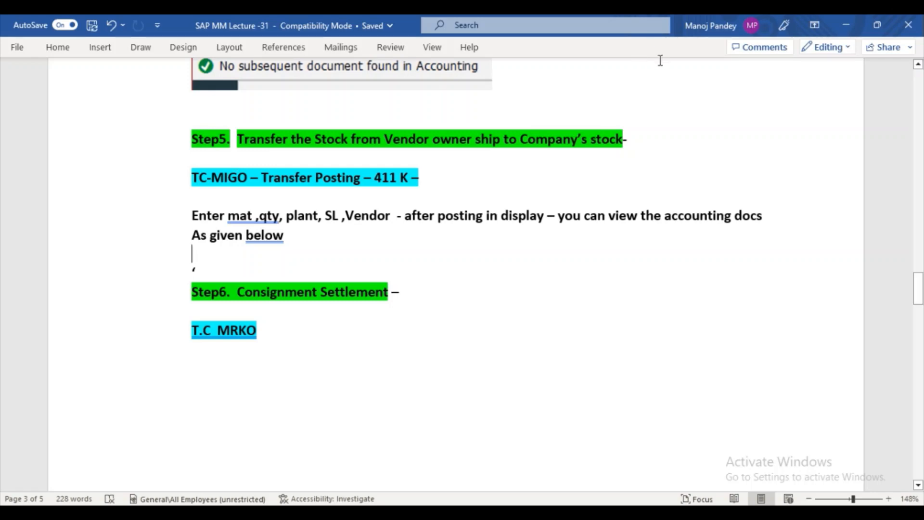
left_click_drag(920, 287, 919, 293)
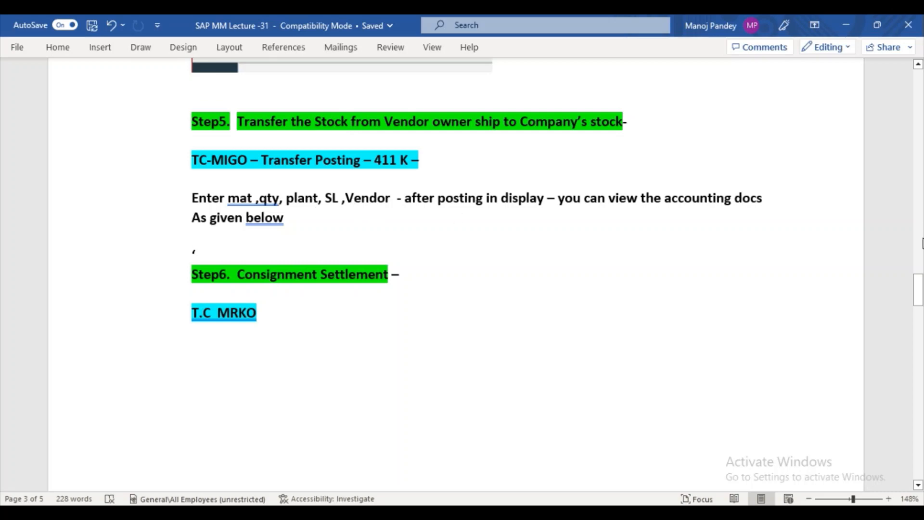
left_click_drag(918, 293, 918, 300)
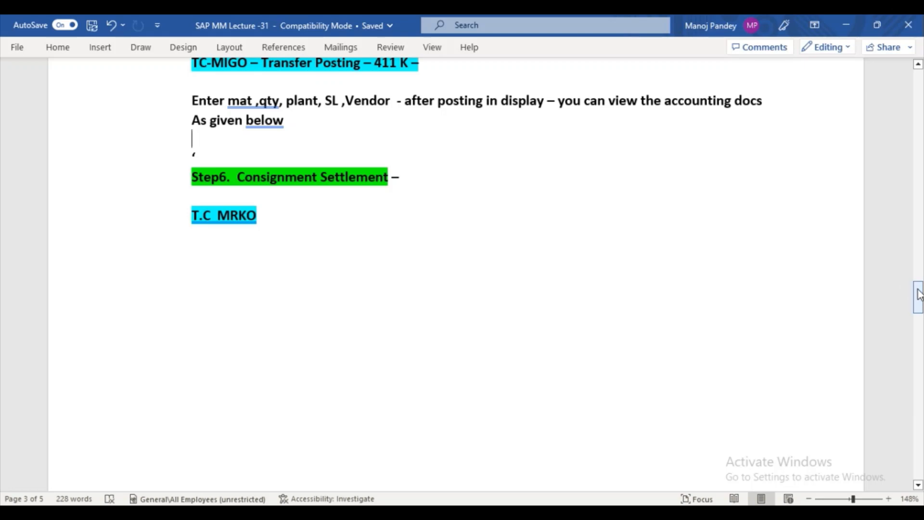
left_click_drag(919, 294, 915, 341)
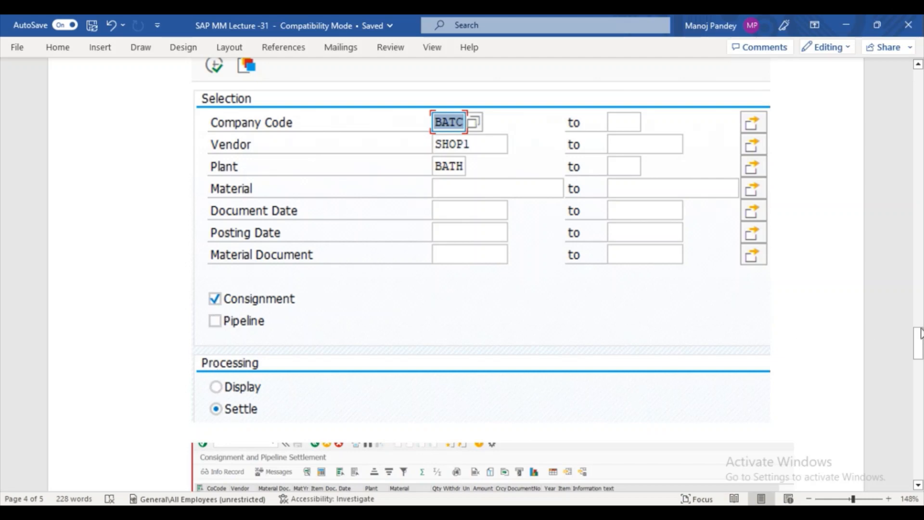
left_click_drag(919, 350, 920, 388)
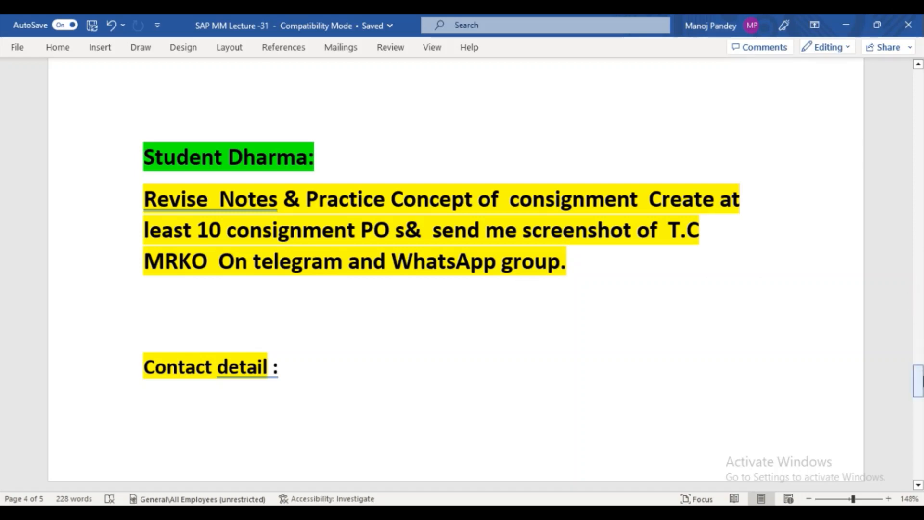
left_click_drag(920, 380, 917, 340)
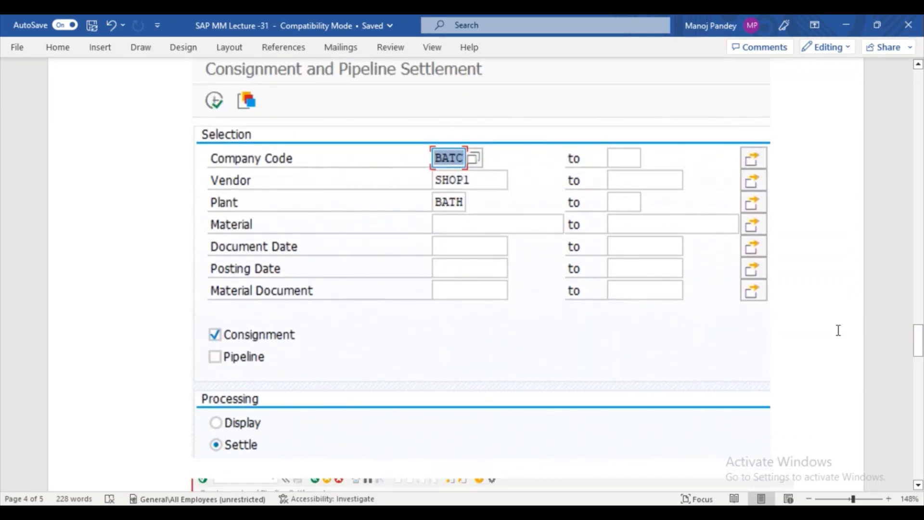
left_click_drag(918, 351, 918, 390)
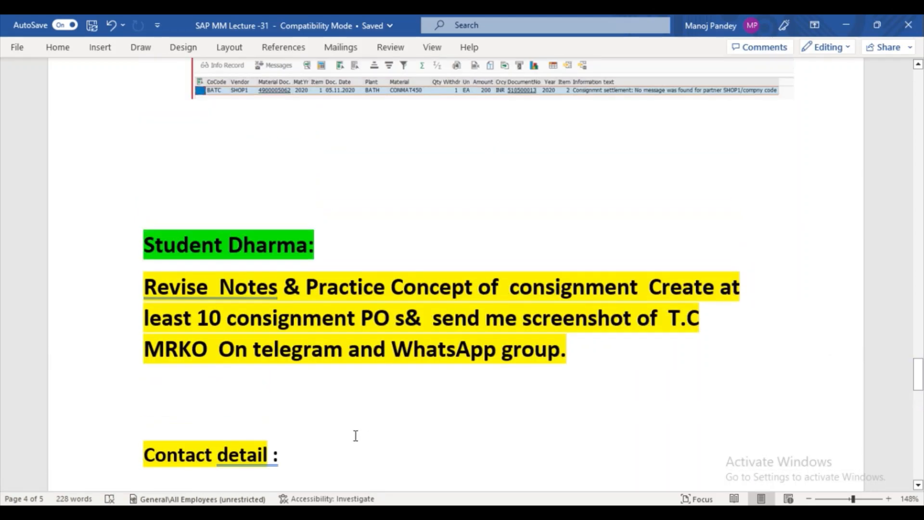
left_click(257, 385)
key("ctrl+z")
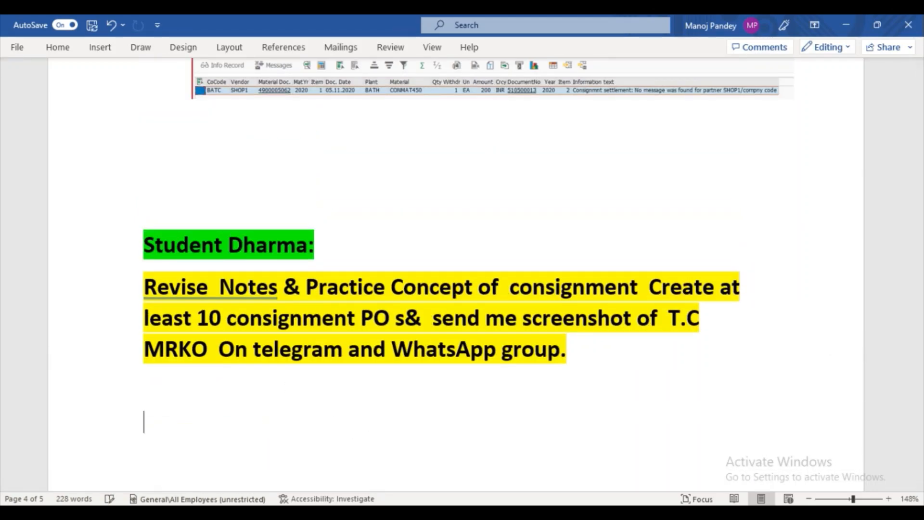
left_click_drag(921, 360, 922, 407)
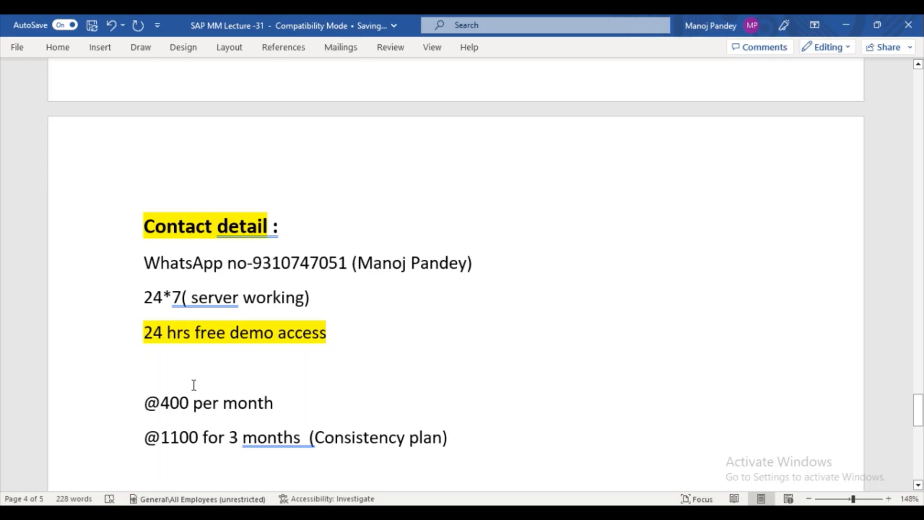
left_click(190, 402)
key("BackSpace")
key("BackSpace")
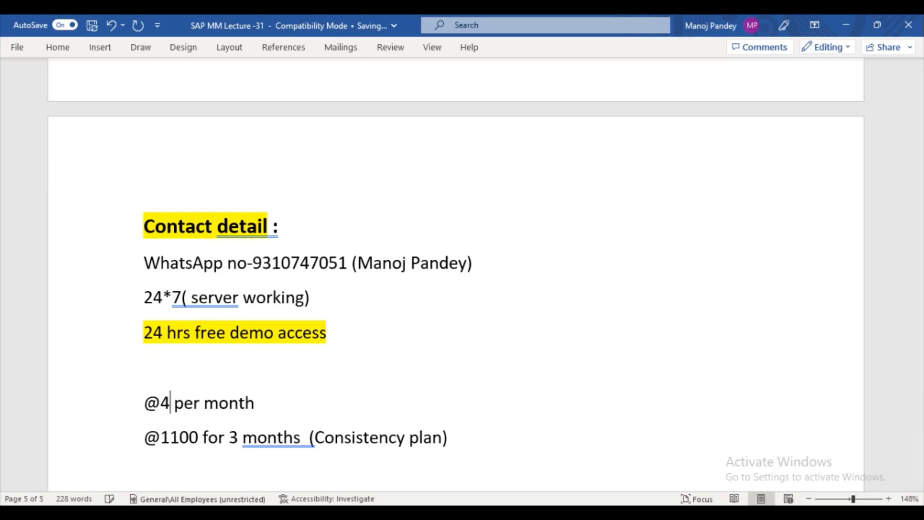
key("BackSpace")
type("500")
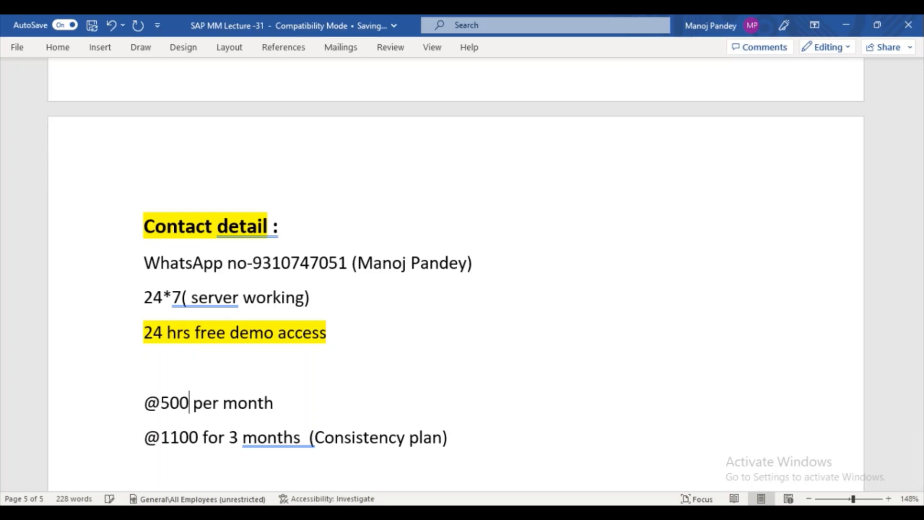
left_click(275, 403)
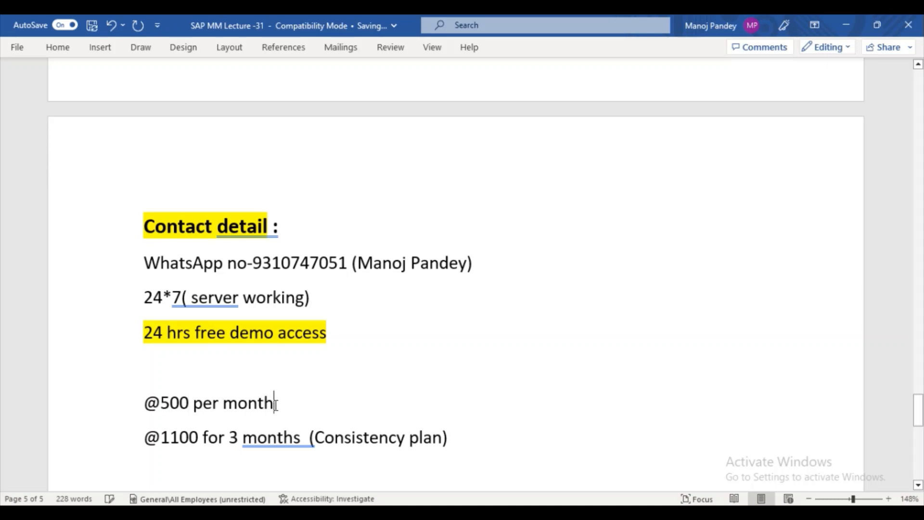
key("Return")
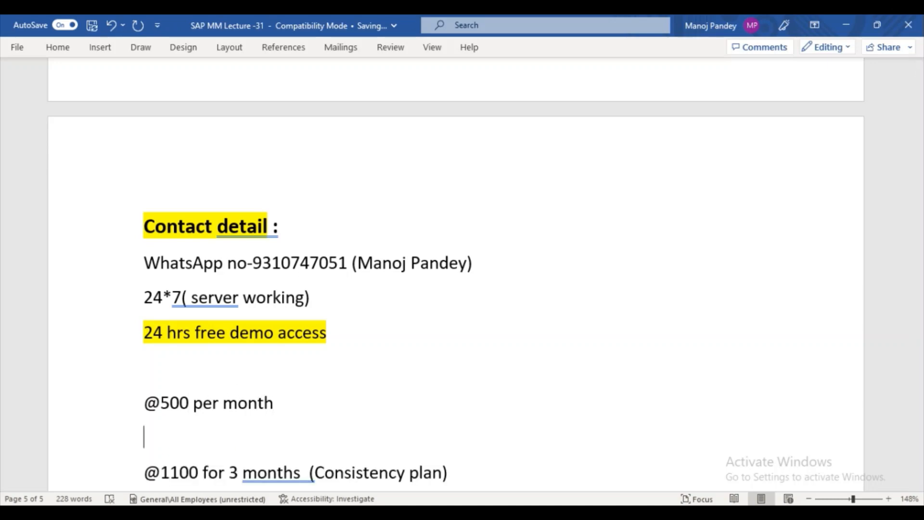
type("2")
key("BackSpace")
type("@800")
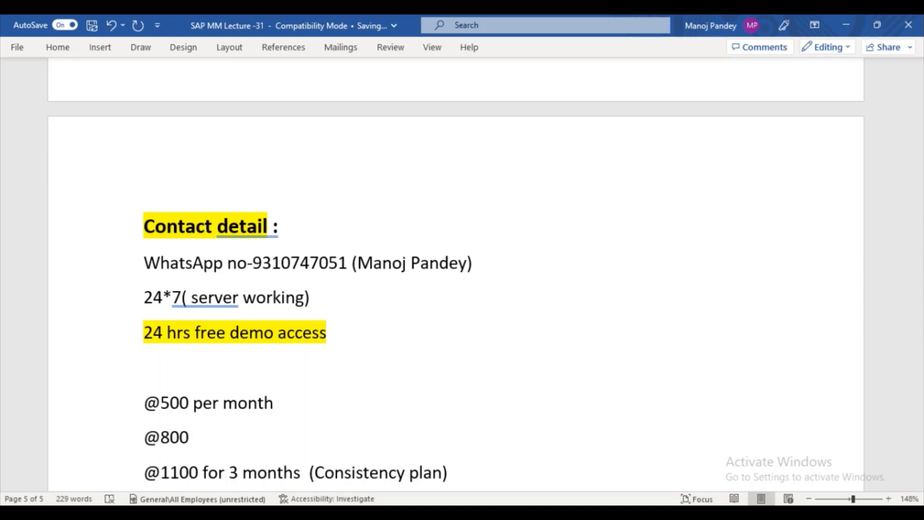
type(" FOR")
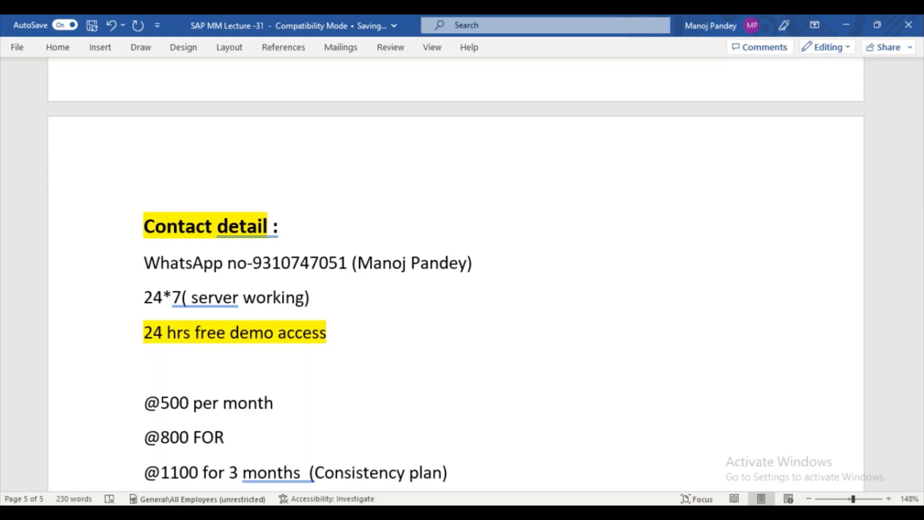
key("BackSpace")
key("BackSpace")
key("BackSpace")
key("BackSpace")
key("BackSpace")
type("2 Monr")
key("BackSpace")
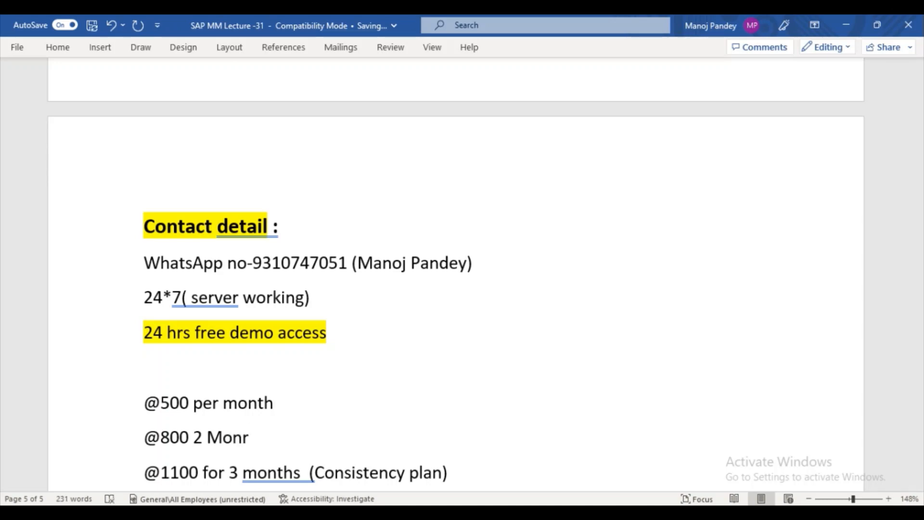
type("th")
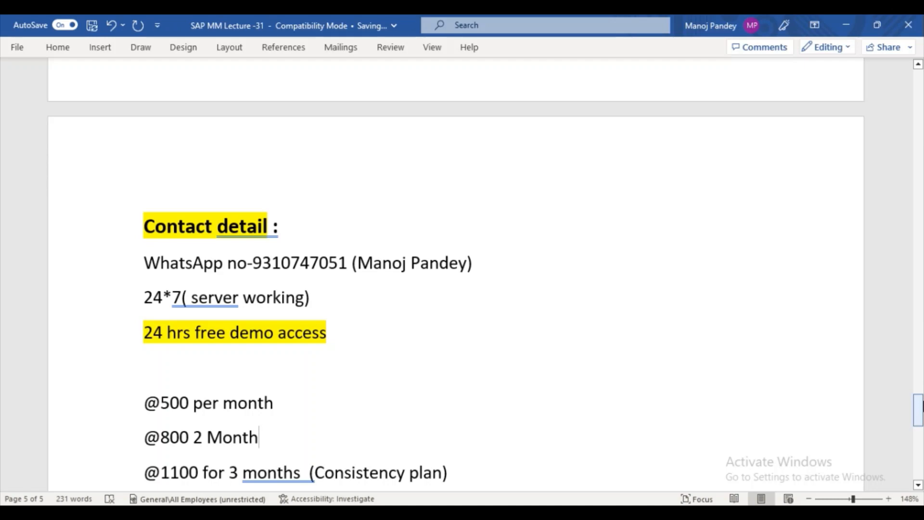
left_click_drag(922, 407, 922, 416)
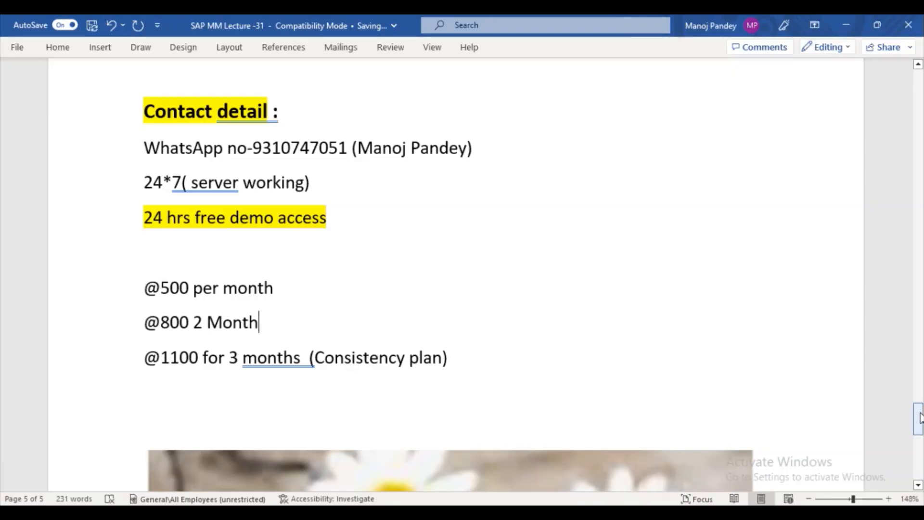
- Bring up the SAP Logon 740 and SAP Easy Access window previews over the desktop
mouse_move(922, 420)
left_mouse_down()
mouse_move(922, 402)
mouse_move(922, 413)
left_mouse_up()
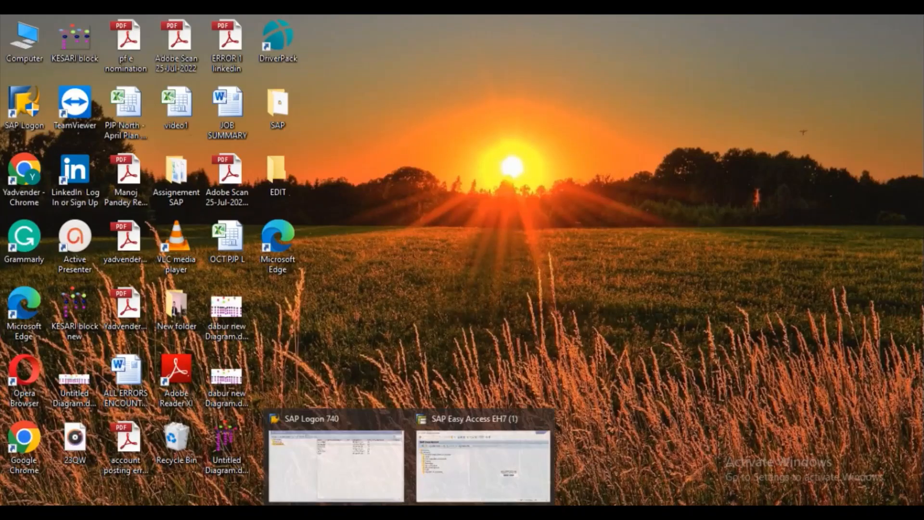
- Log on to the Dedicated connection from SAP Logon and try running /nmigo
left_click(441, 453)
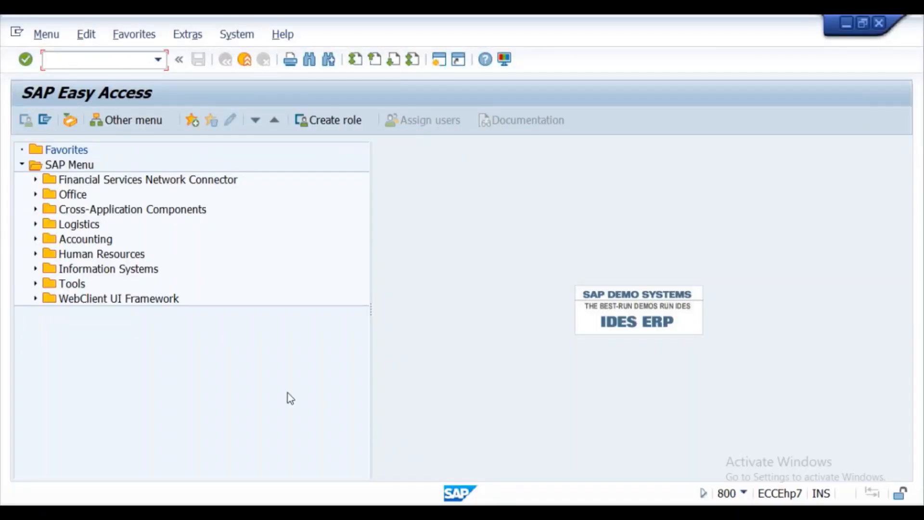
left_click(409, 512)
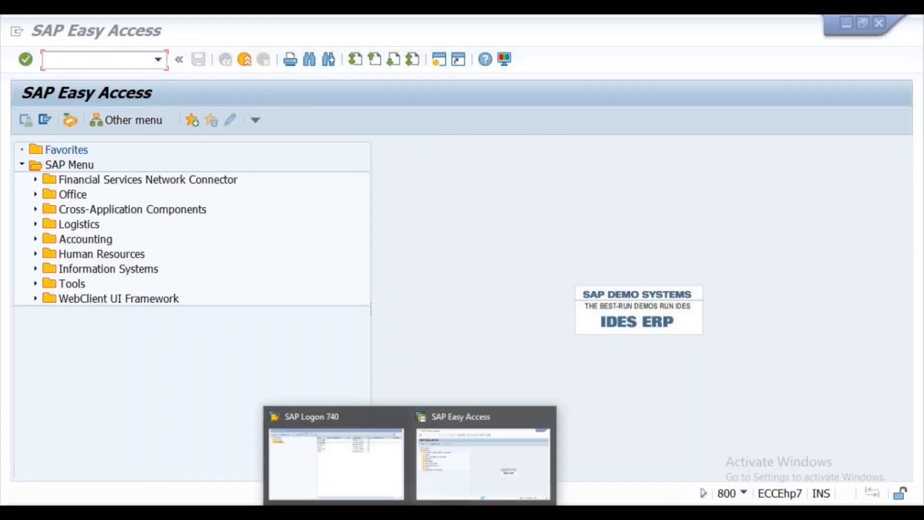
left_click(355, 469)
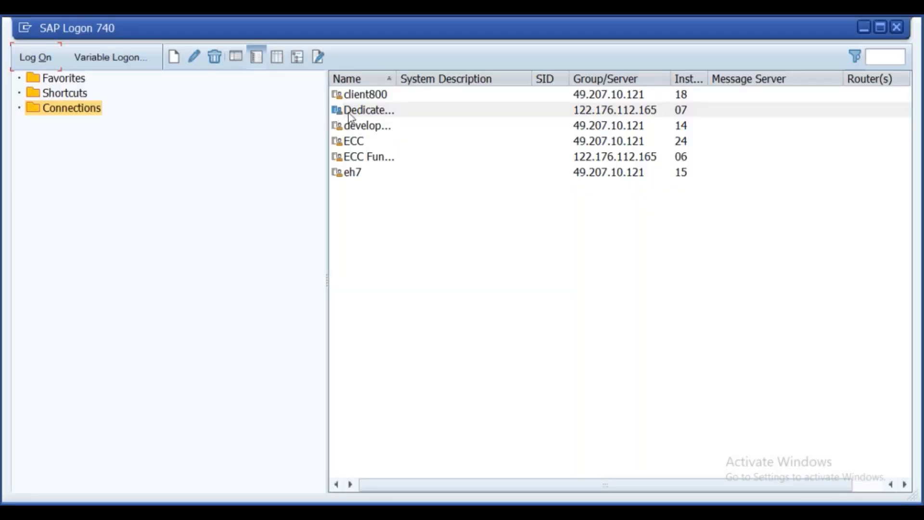
left_click(343, 111)
left_click(53, 57)
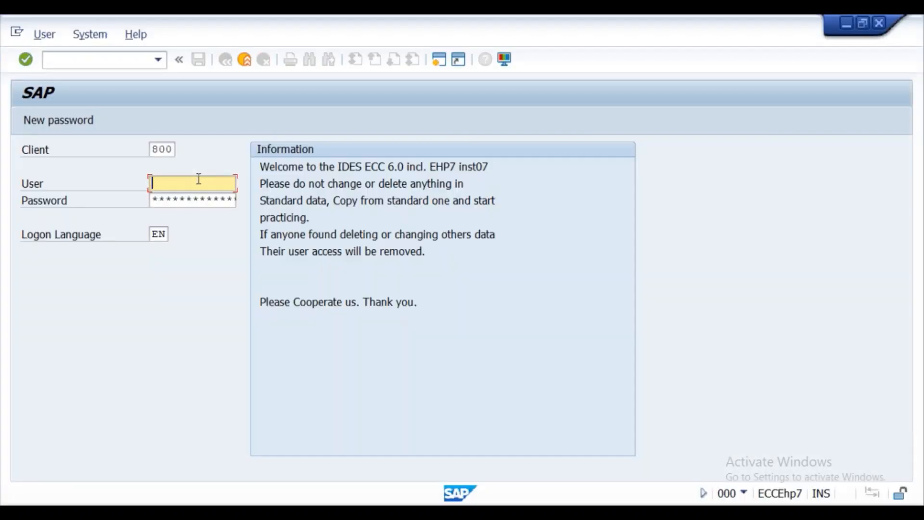
left_click(117, 61)
type("/n")
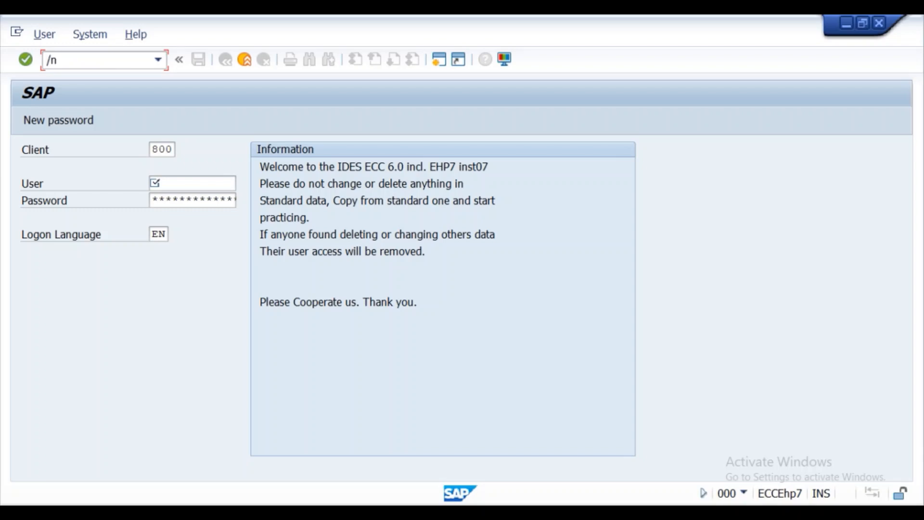
type("migo")
key("Return")
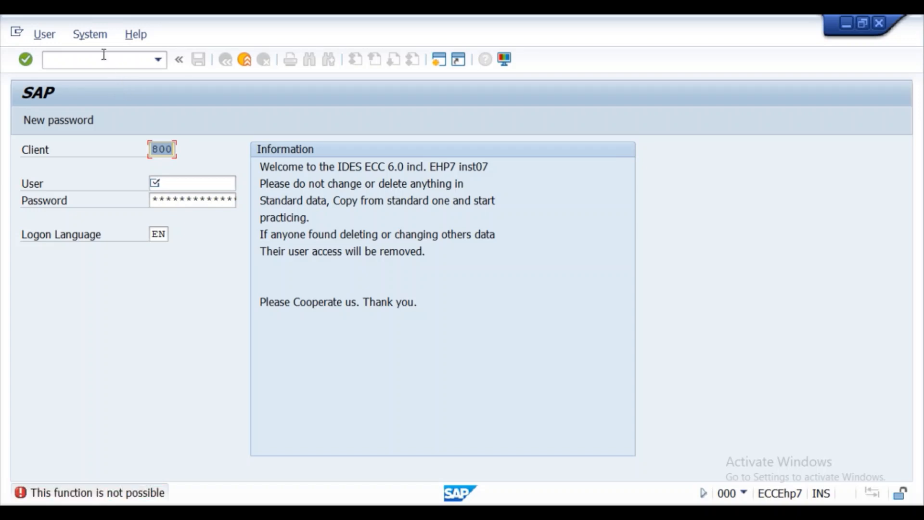
- Close the extra SAP session and SAP Logon, returning to the Word lecture notes
left_click(103, 57)
left_click(878, 23)
left_click(900, 27)
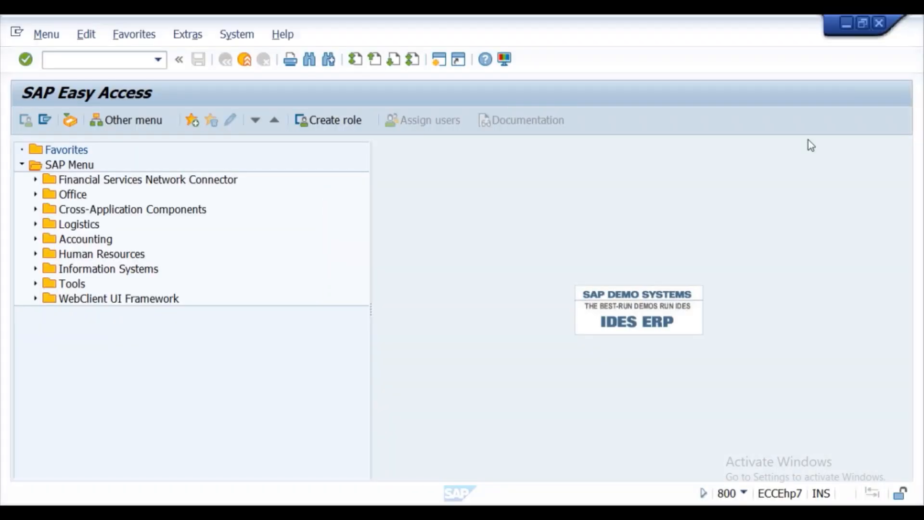
mouse_move(443, 514)
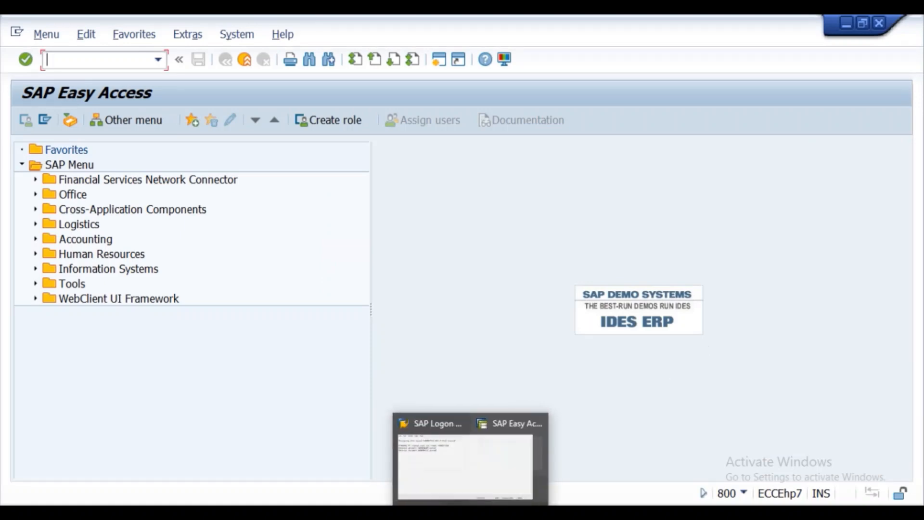
left_click(388, 512)
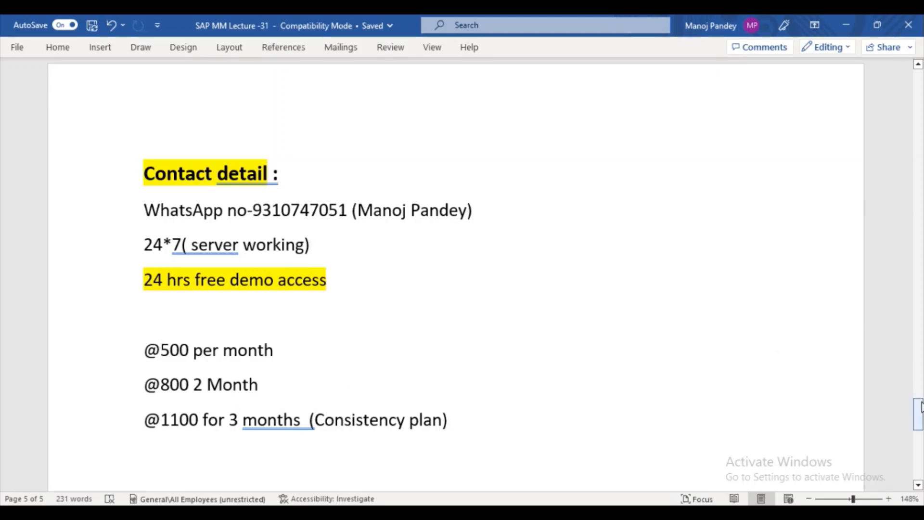
- Scroll to the closing 'Thank you!' image on page 5 and show the hidden taskbar icons
left_click_drag(920, 408, 921, 407)
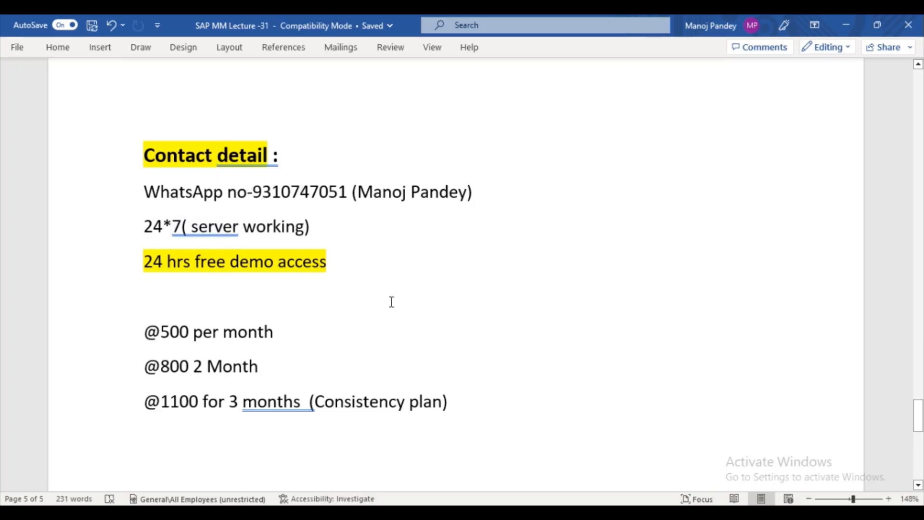
mouse_move(920, 419)
left_mouse_down()
mouse_move(919, 452)
mouse_move(914, 416)
left_mouse_up()
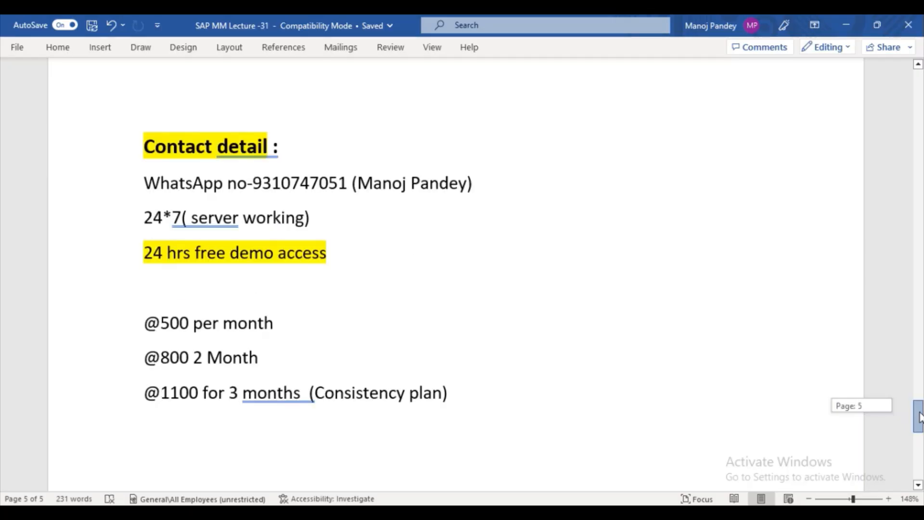
scroll(451, 274, "down", 10)
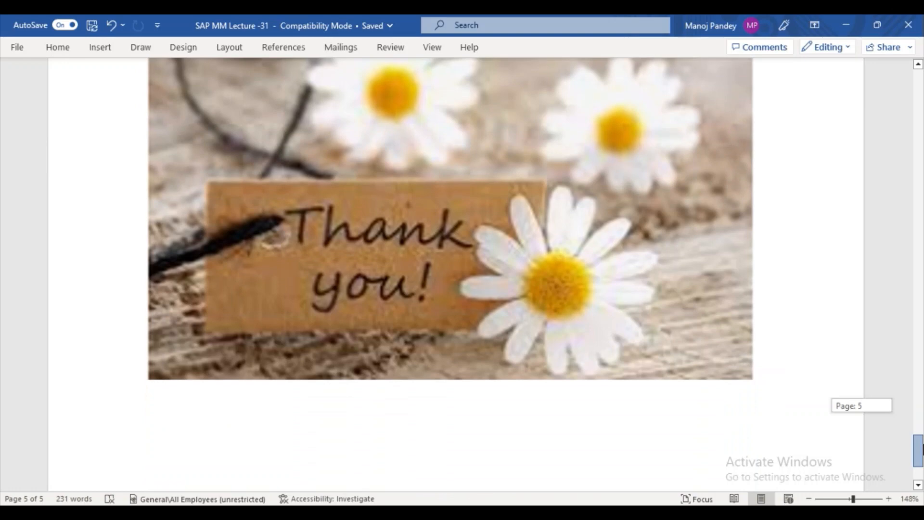
left_click(821, 512)
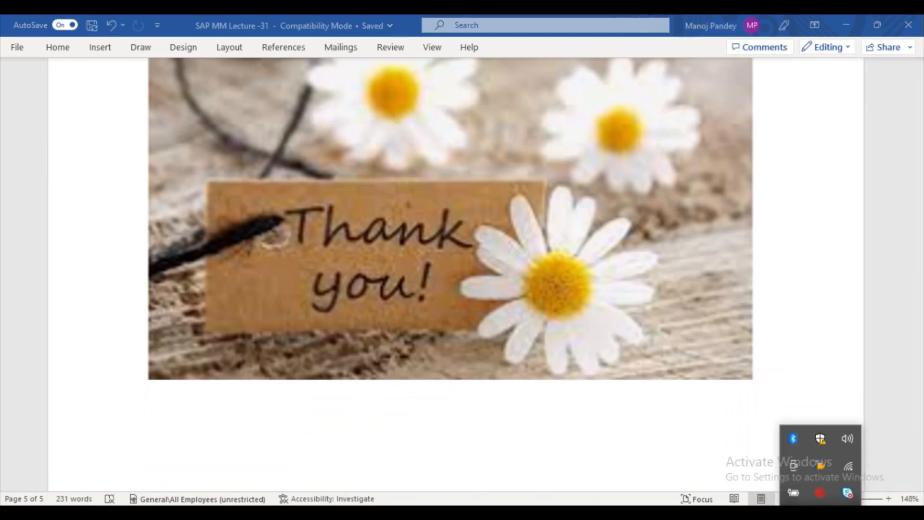